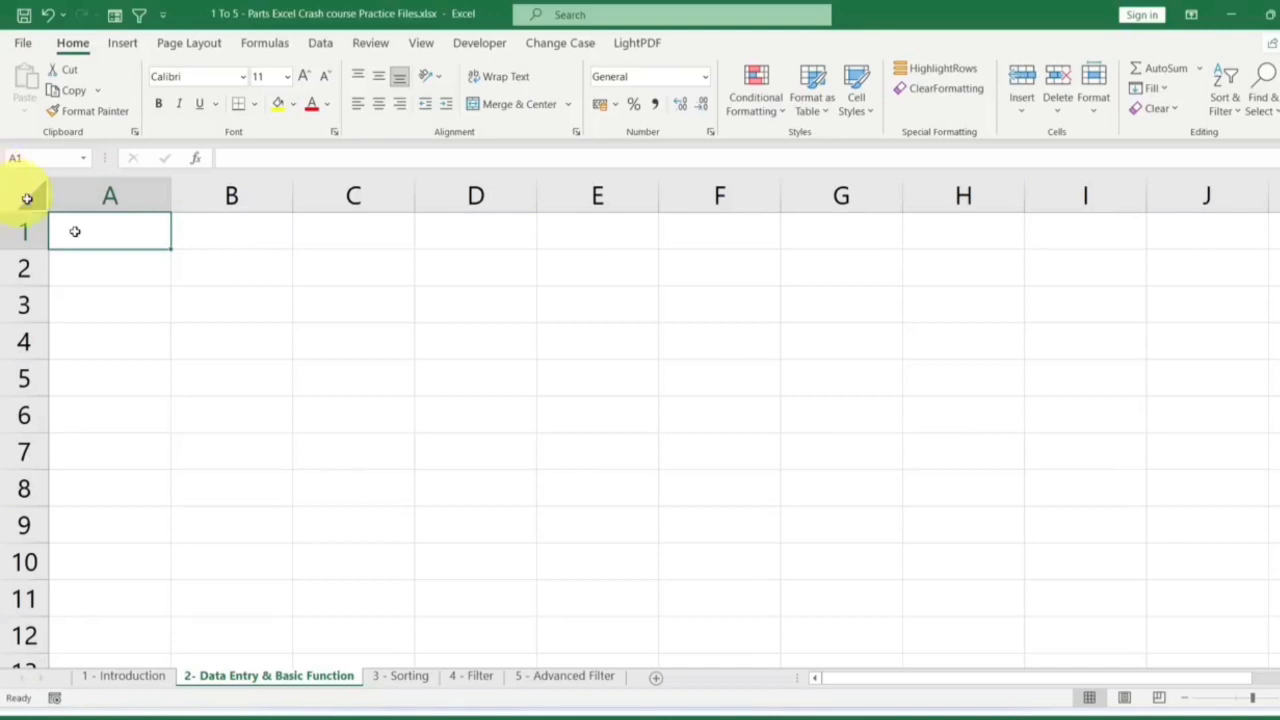
{"action": "scroll", "coordinate": [133, 286], "scroll_direction": "down", "scroll_amount": 1}
{"action": "scroll", "coordinate": [133, 286], "scroll_direction": "down", "scroll_amount": 2}
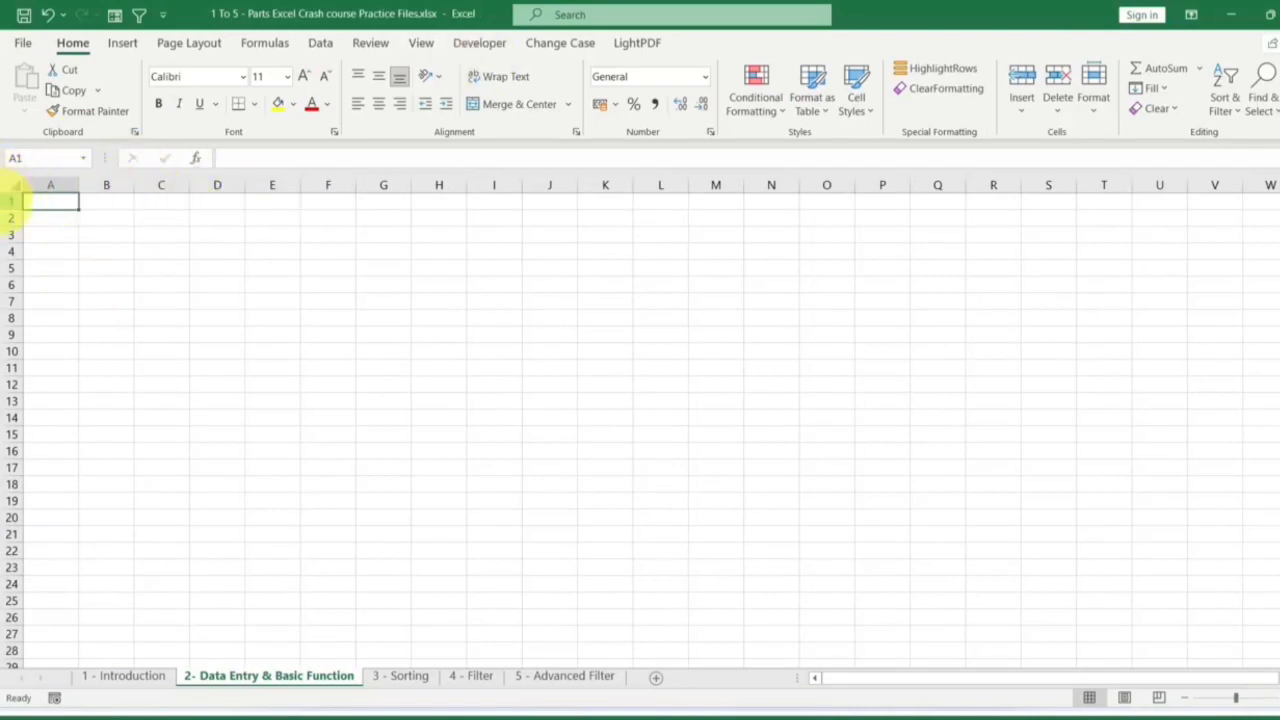
{"action": "scroll", "coordinate": [5, 195], "scroll_direction": "up", "scroll_amount": 5, "text": "ctrl"}
{"action": "scroll", "coordinate": [5, 195], "scroll_direction": "up", "scroll_amount": 4, "text": "ctrl"}
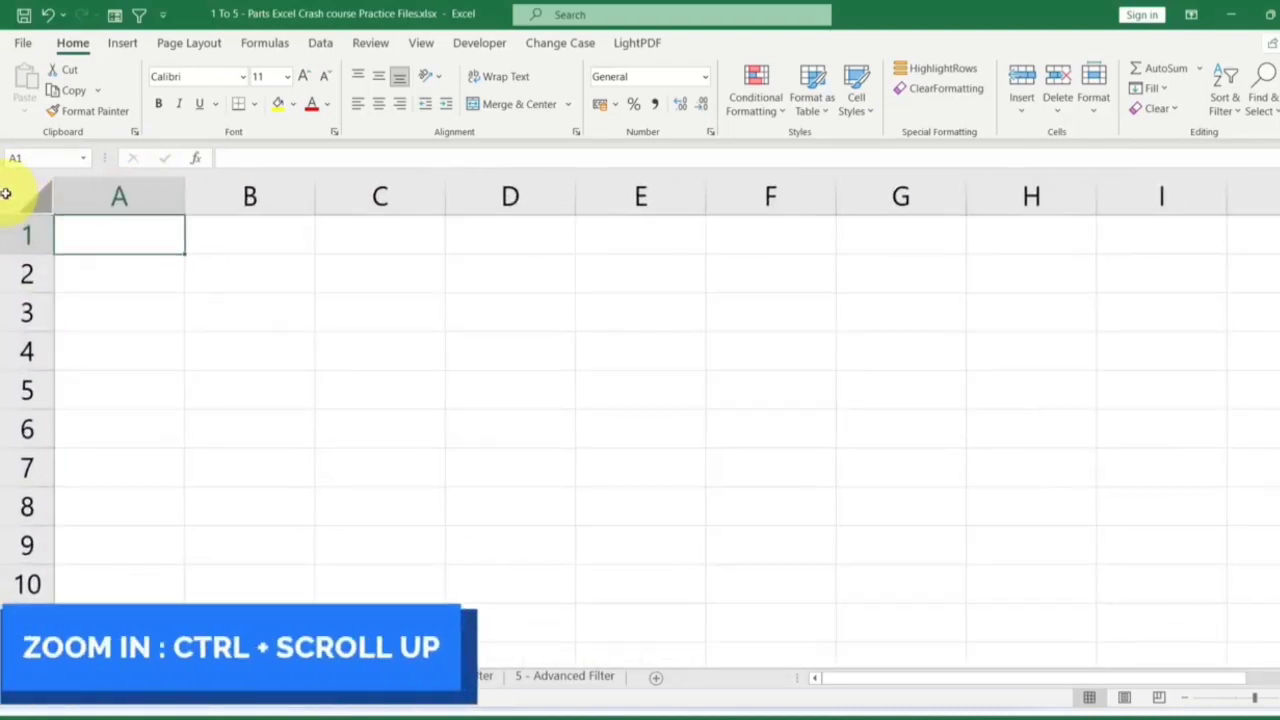
{"action": "left_click", "coordinate": [134, 241]}
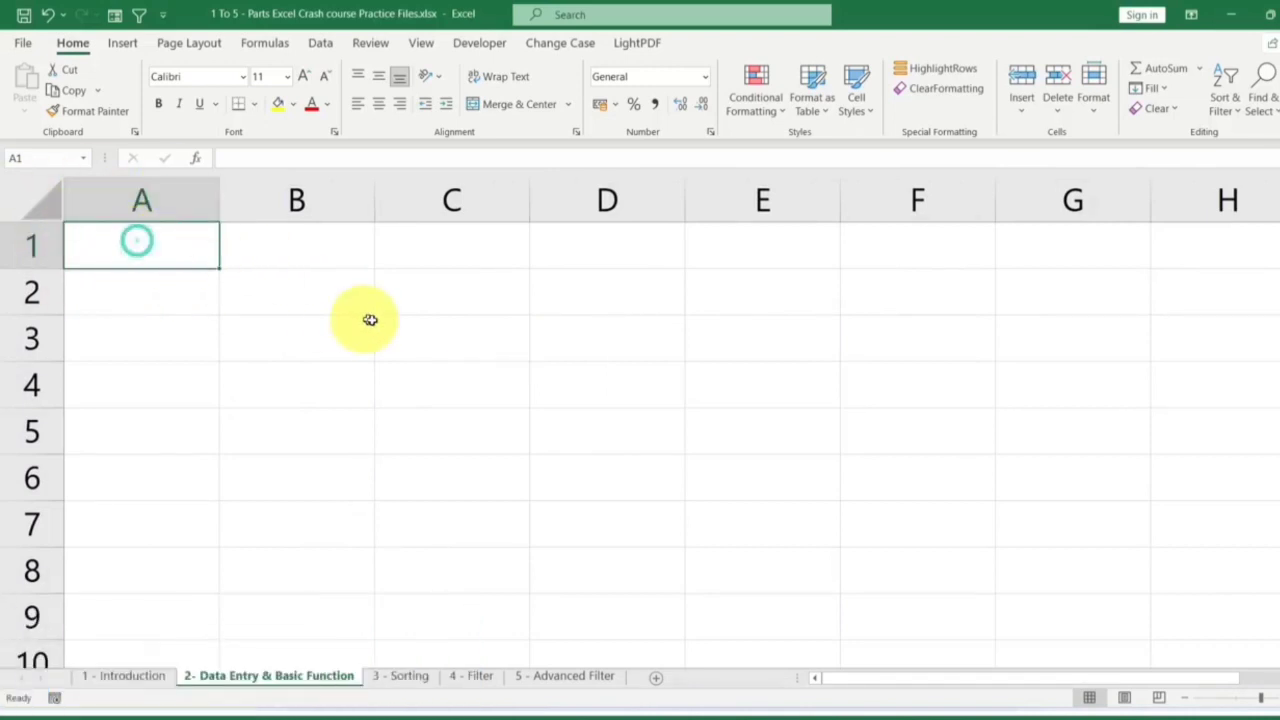
{"action": "left_click", "coordinate": [428, 337]}
{"action": "left_click", "coordinate": [626, 411]}
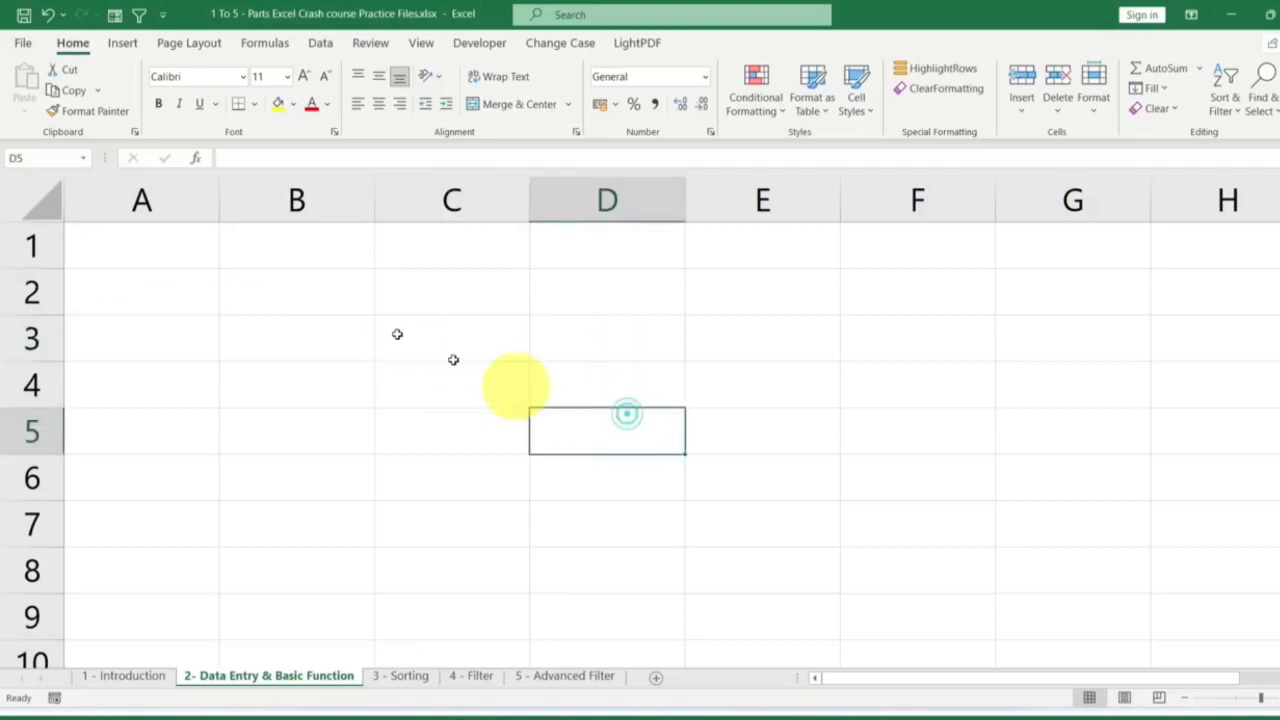
Enter the headers SR NO in cell A1 and NAME OF STUDENT in cell B1.
{"action": "left_click", "coordinate": [161, 237]}
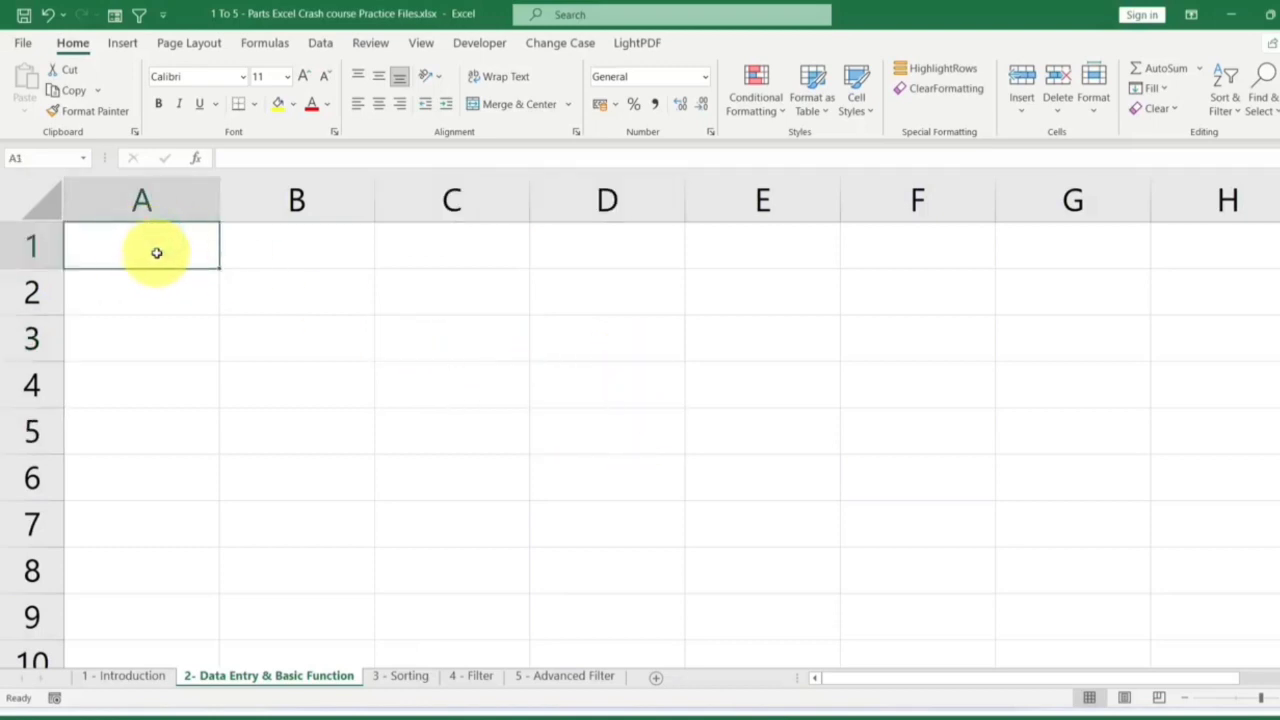
{"action": "type", "text": "SR NO"}
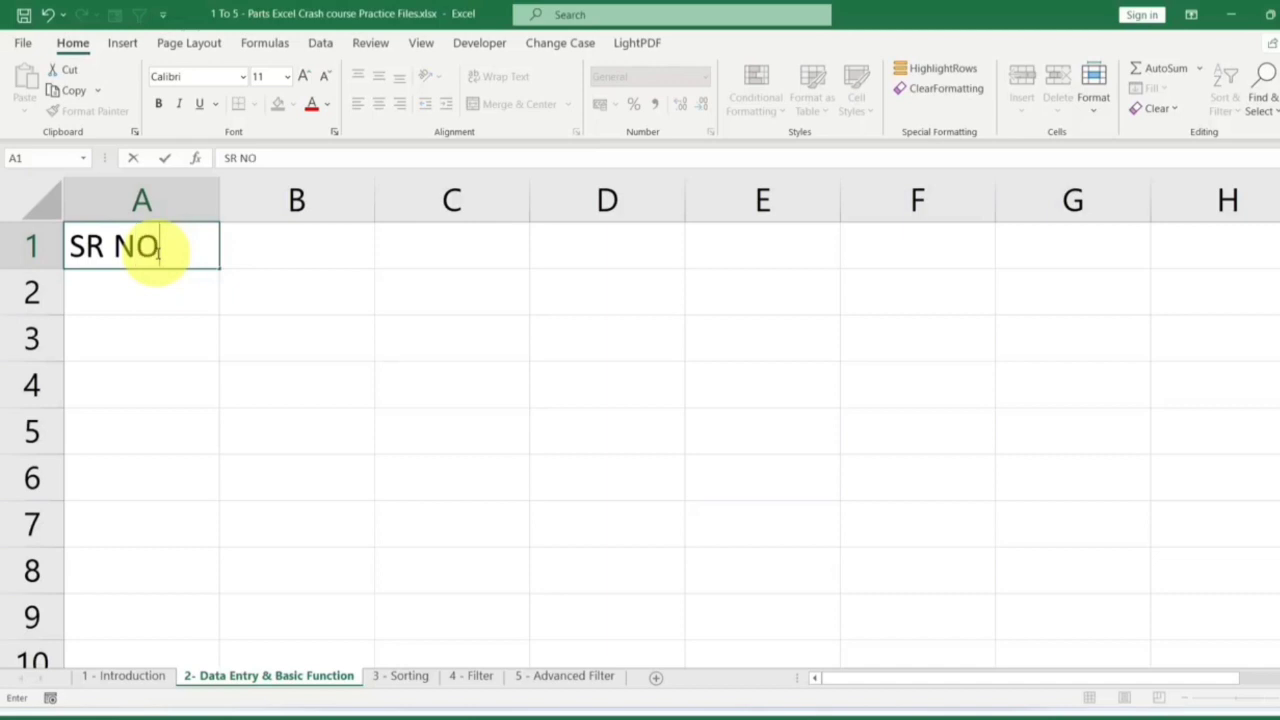
{"action": "key", "text": "Tab"}
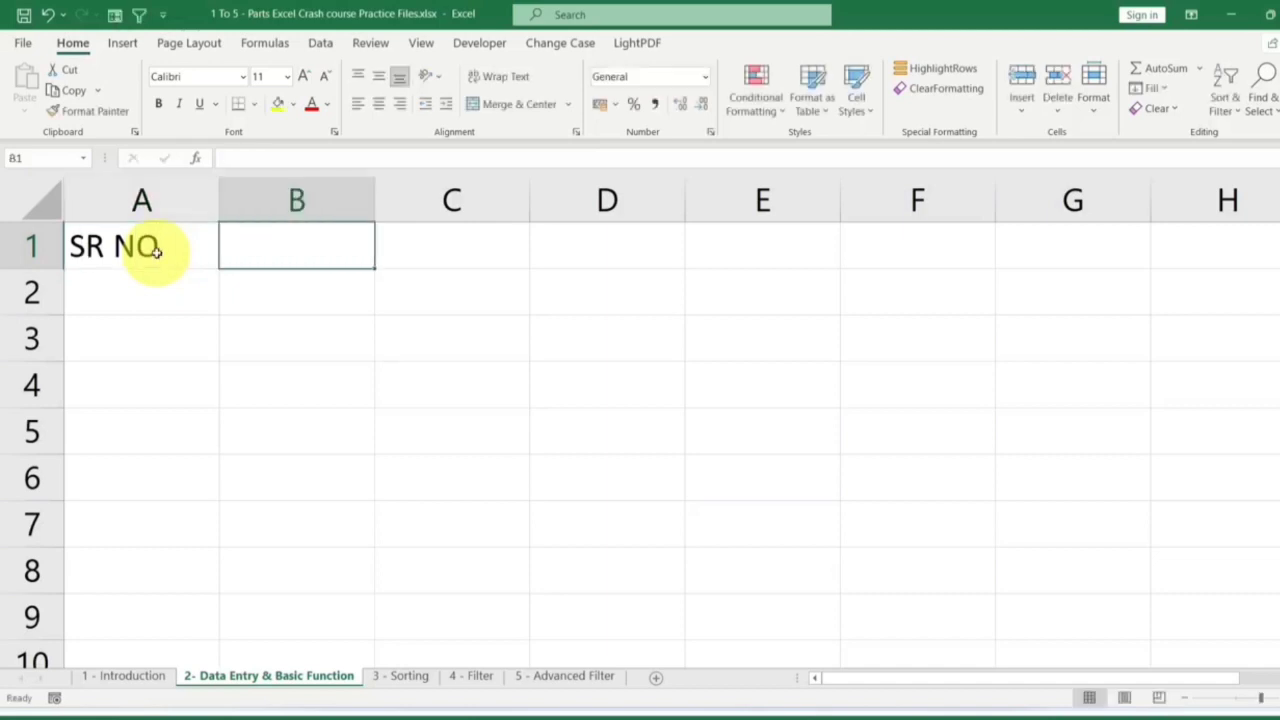
{"action": "type", "text": "NAM"}
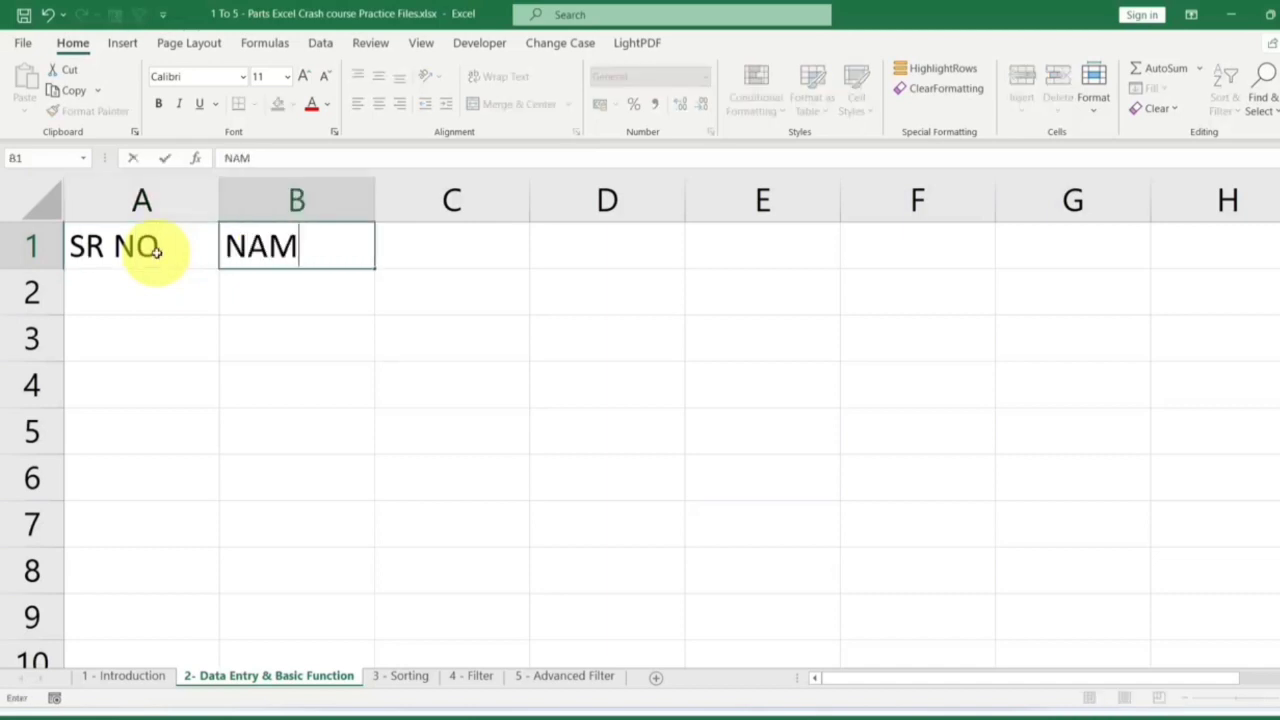
{"action": "type", "text": "E OF STUDENT"}
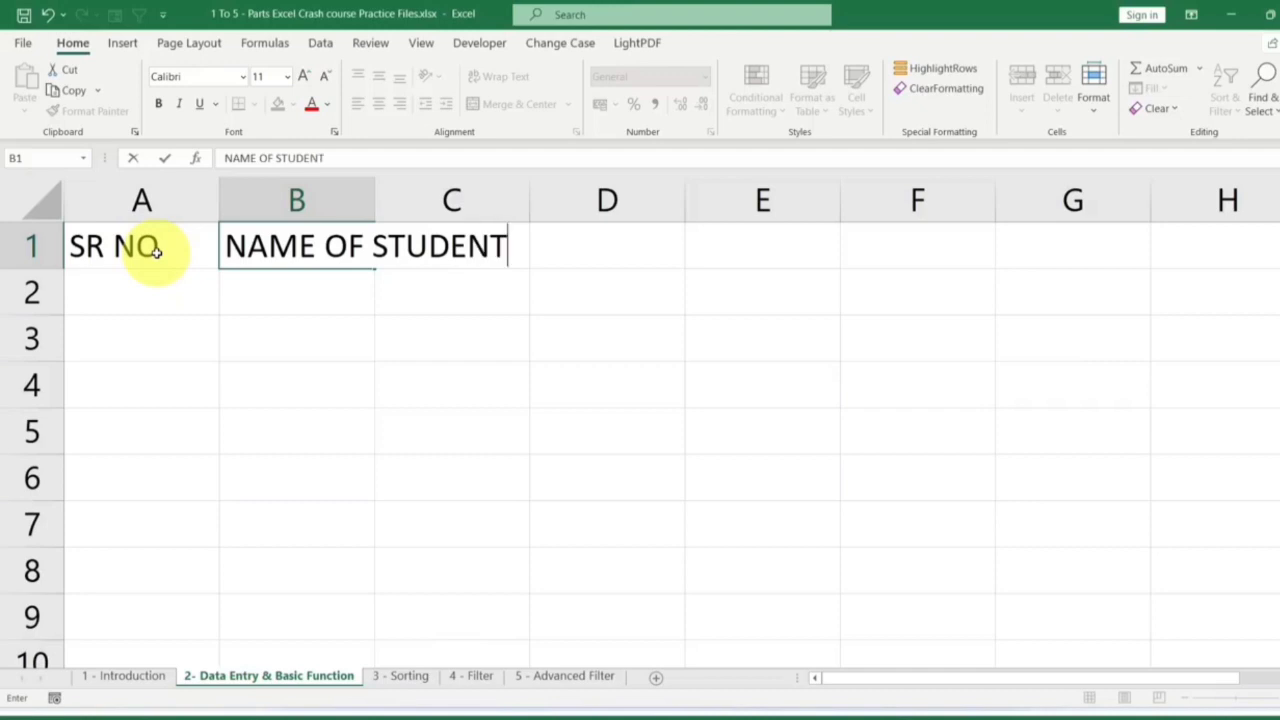
{"action": "key", "text": "Return"}
Try auto-fitting column B to the NAME OF STUDENT header, and undo the width change.
{"action": "left_click", "coordinate": [283, 246]}
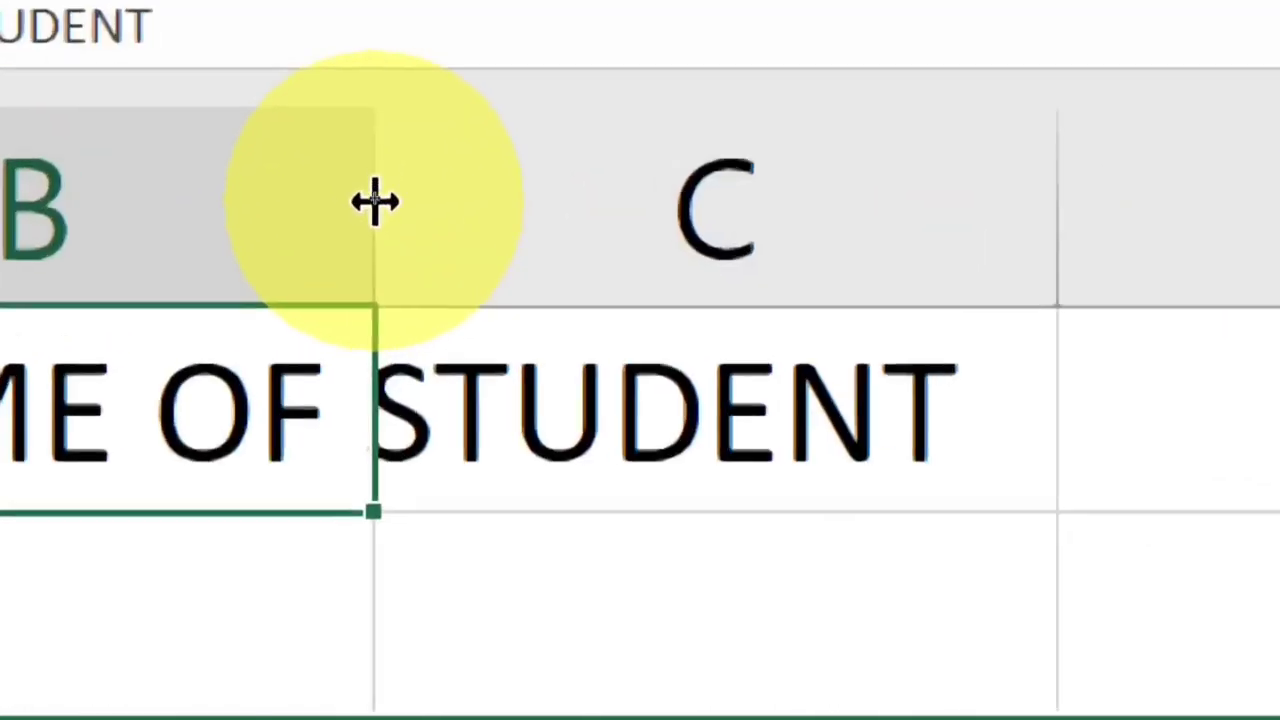
{"action": "double_click", "coordinate": [372, 199]}
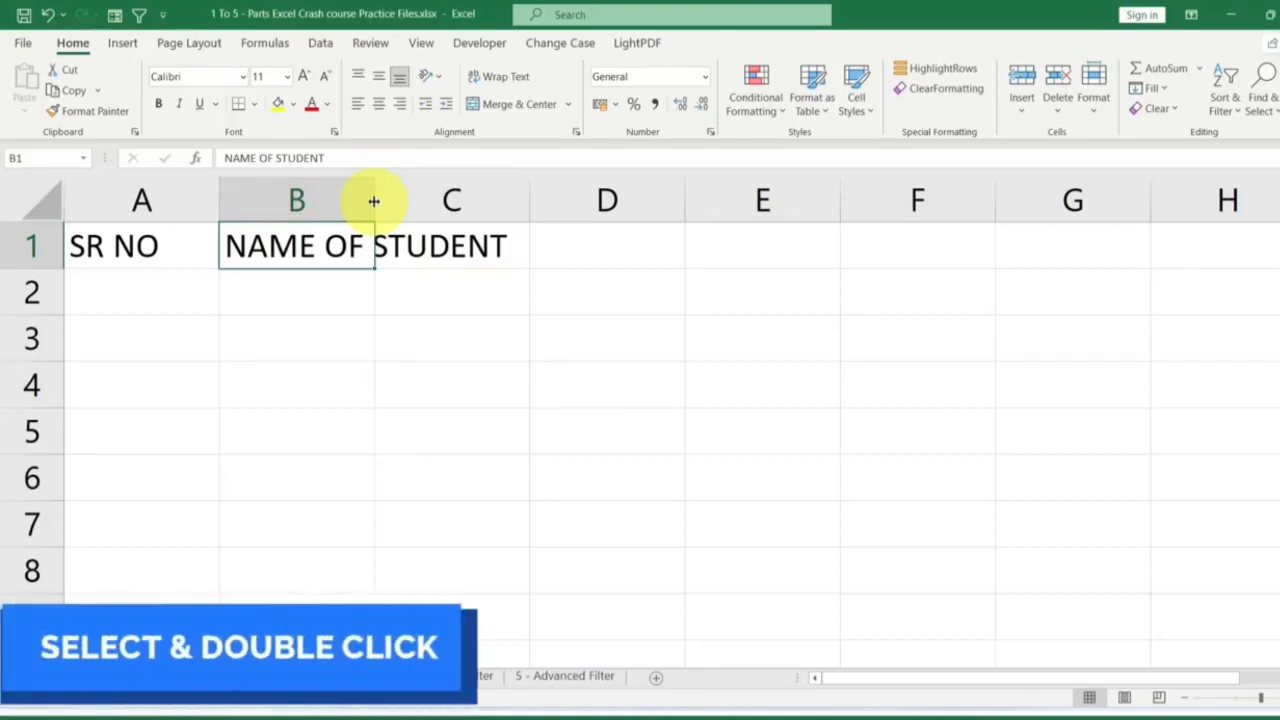
{"action": "double_click", "coordinate": [374, 201]}
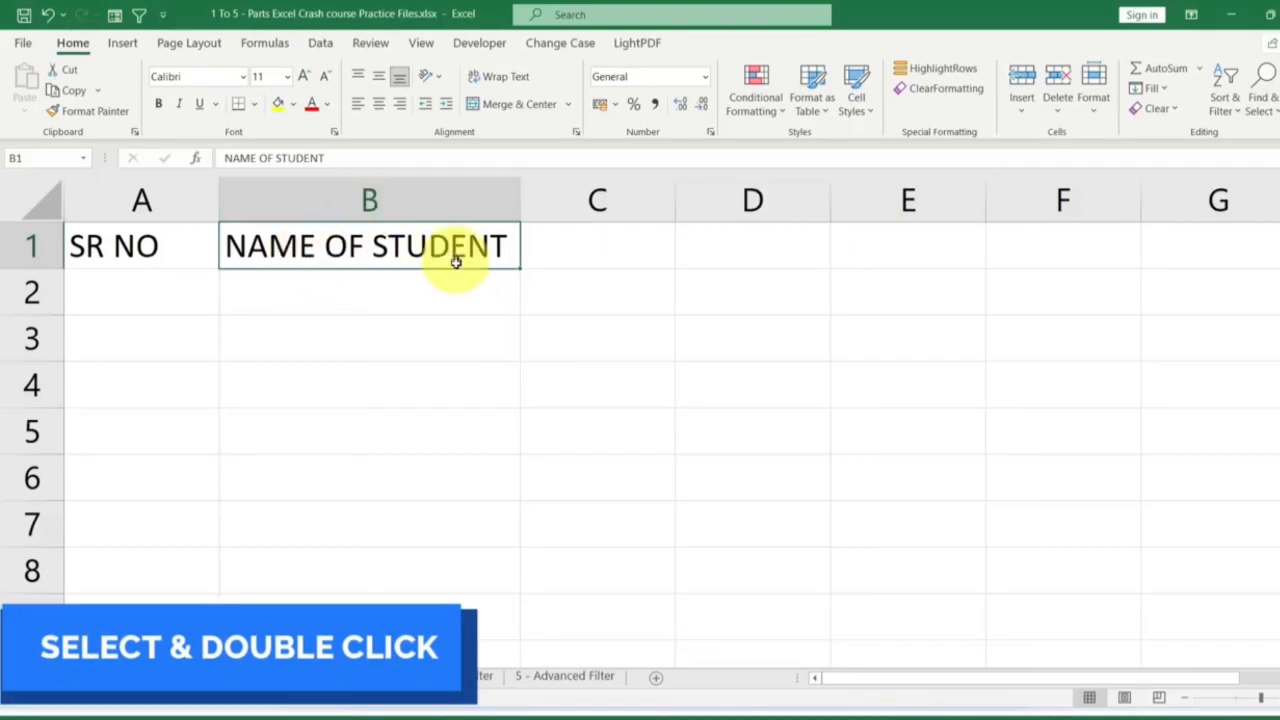
{"action": "key", "text": "ctrl+z"}
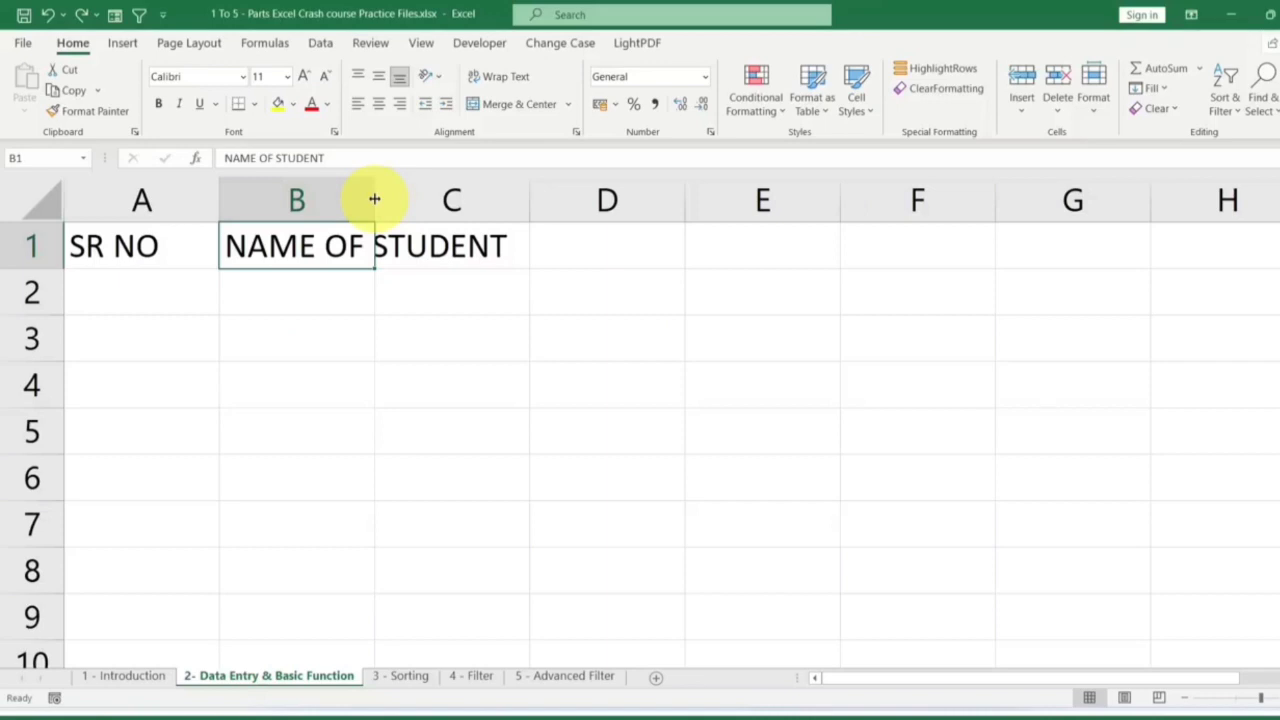
Try widening column B by hand until it holds the whole header, and undo the change.
{"action": "left_click_drag", "start_coordinate": [374, 199], "coordinate": [534, 203]}
{"action": "left_click", "coordinate": [378, 200]}
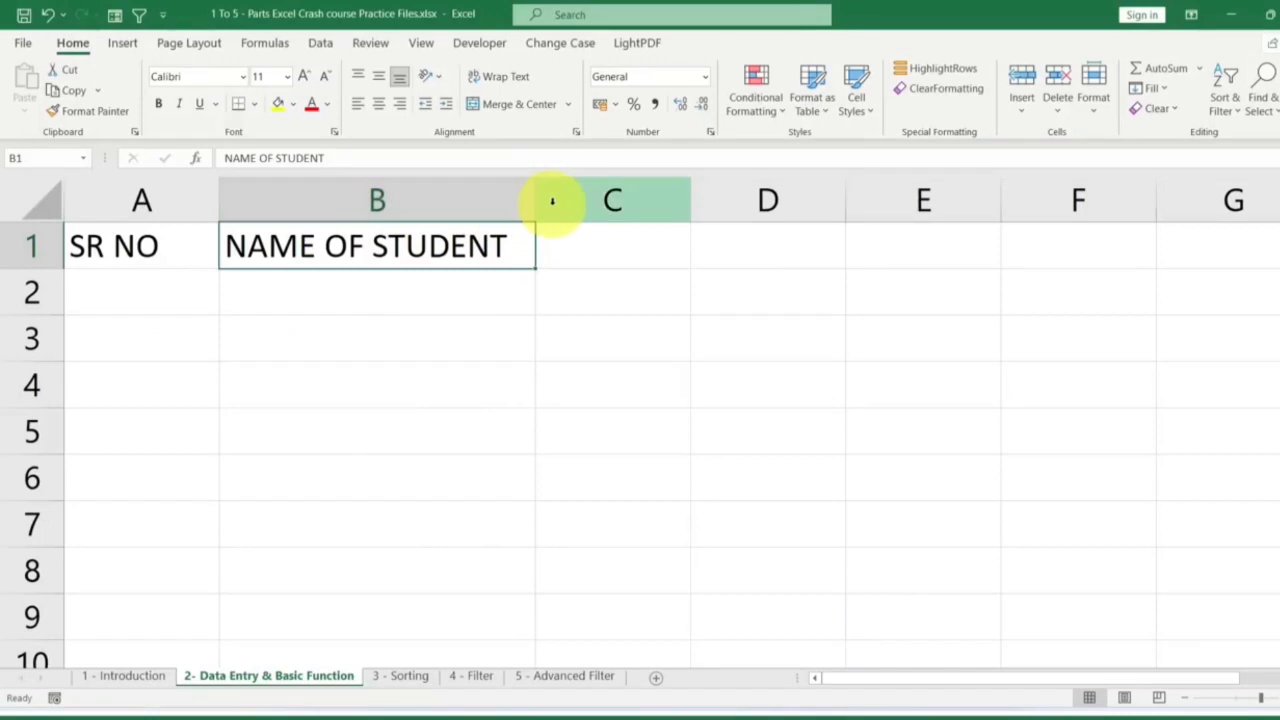
{"action": "key", "text": "ctrl+z"}
Widen column B and auto-fit its width to the NAME OF STUDENT header.
{"action": "left_click_drag", "start_coordinate": [372, 200], "coordinate": [441, 205]}
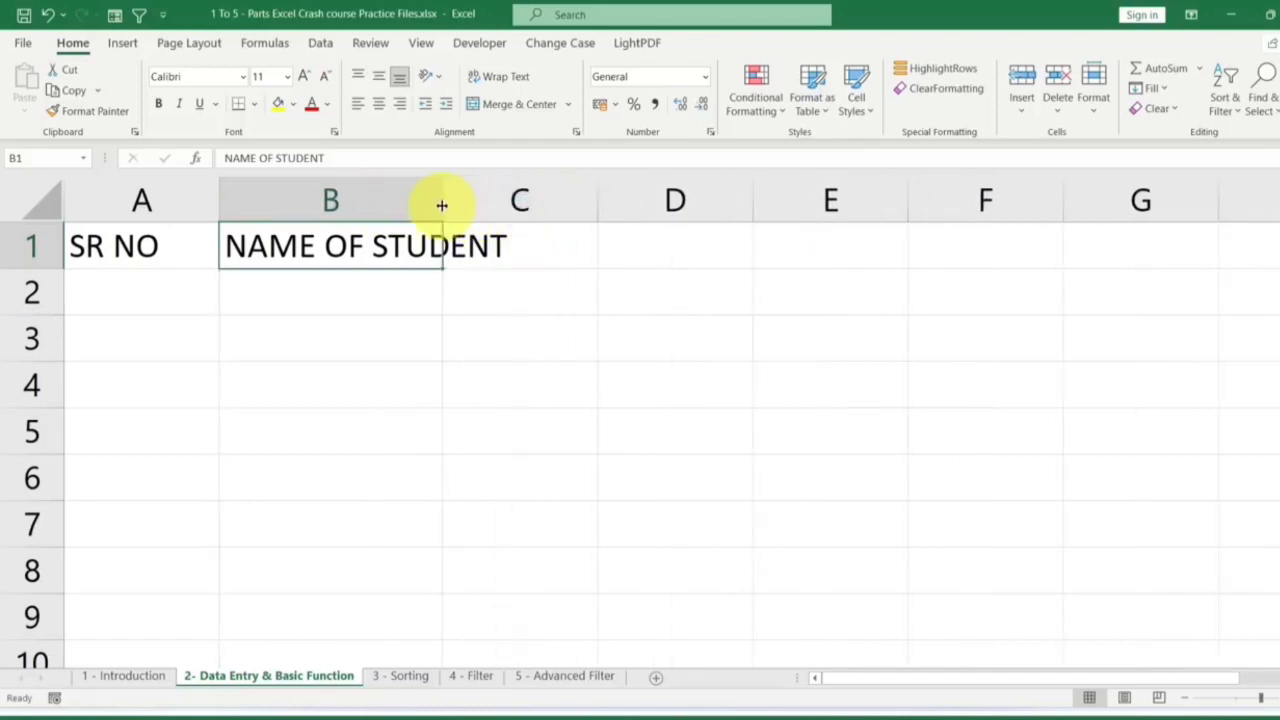
{"action": "double_click", "coordinate": [441, 205]}
{"action": "left_click", "coordinate": [449, 207]}
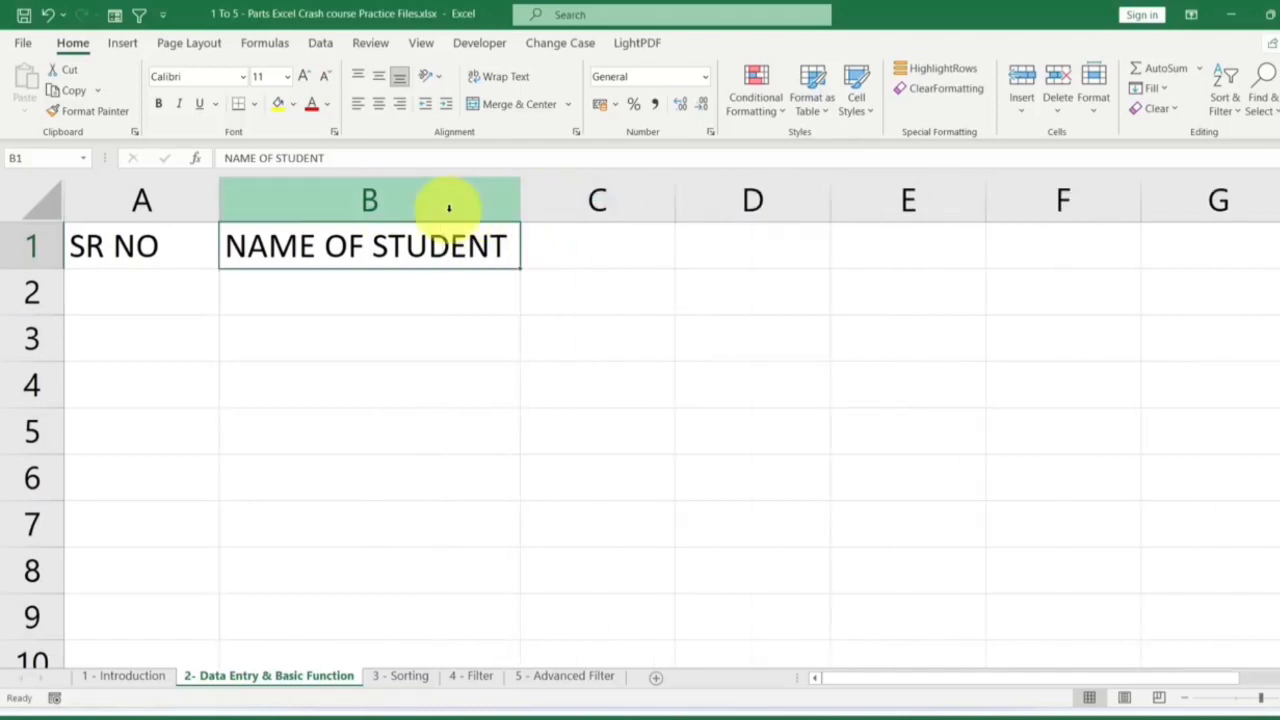
Enter the subject headers SUB1, SUB2 and SUB3 in cells C1 to E1.
{"action": "left_click", "coordinate": [648, 248]}
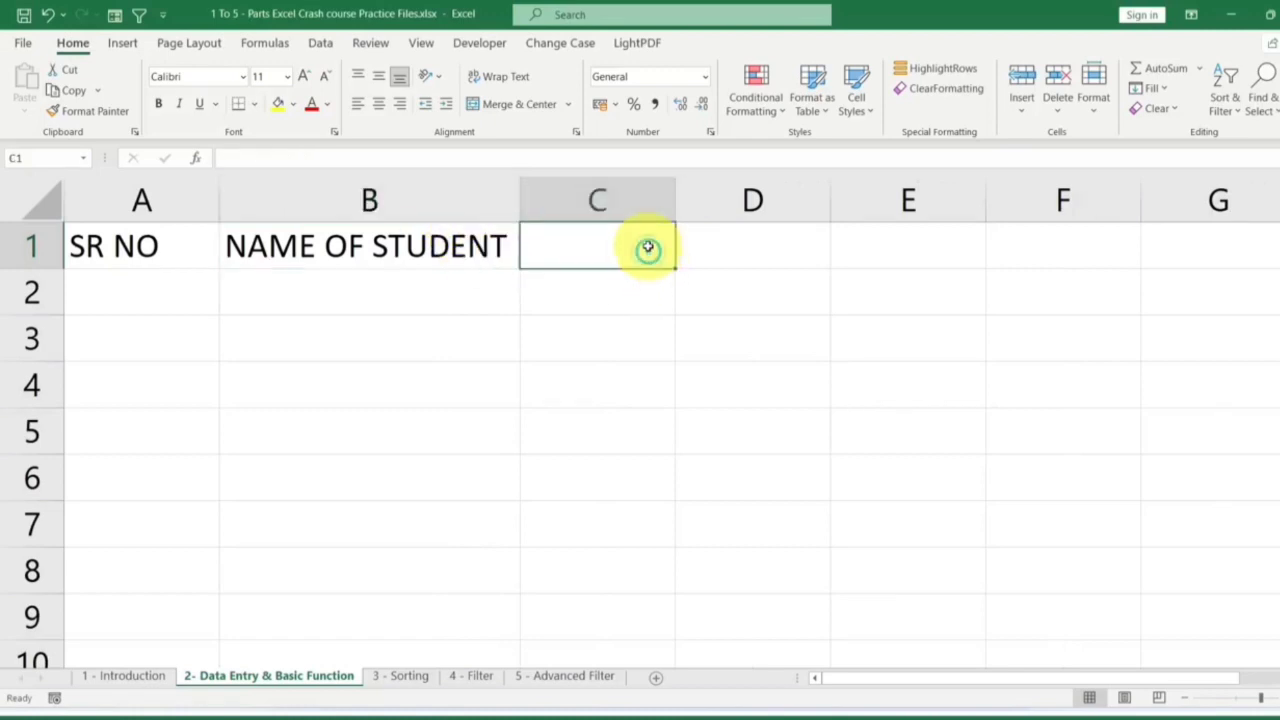
{"action": "type", "text": "SUB1"}
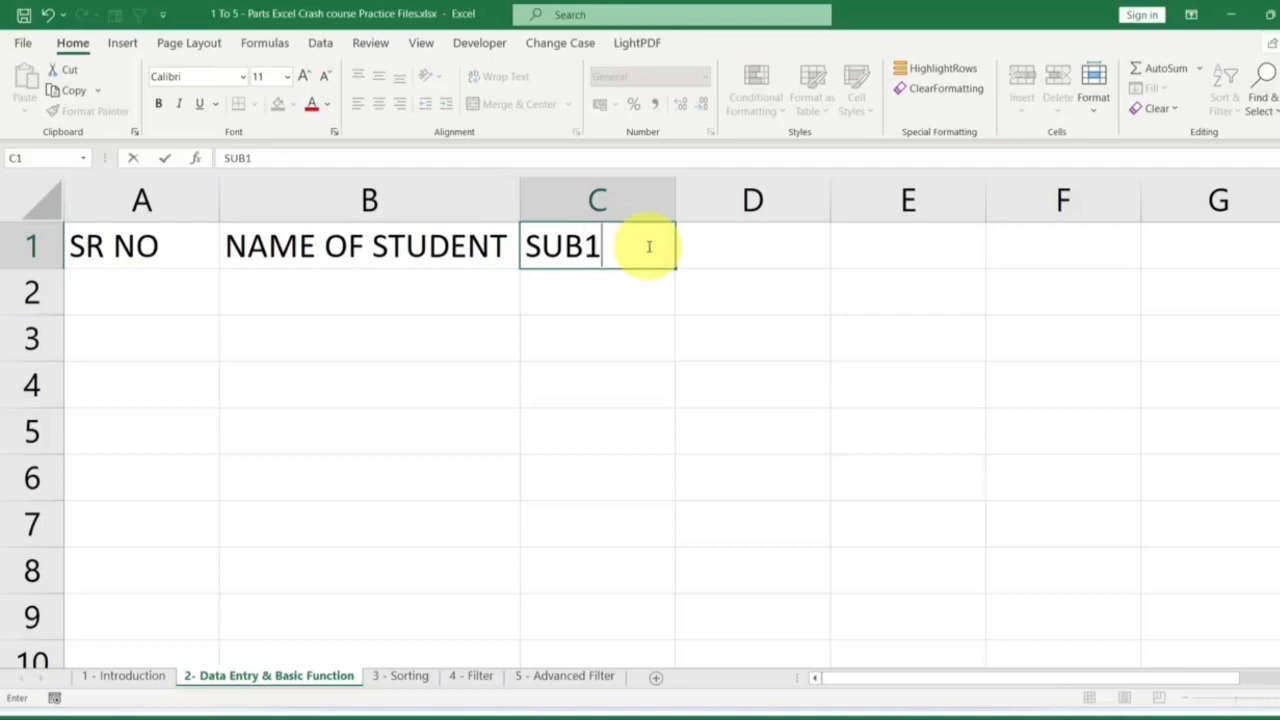
{"action": "key", "text": "Tab"}
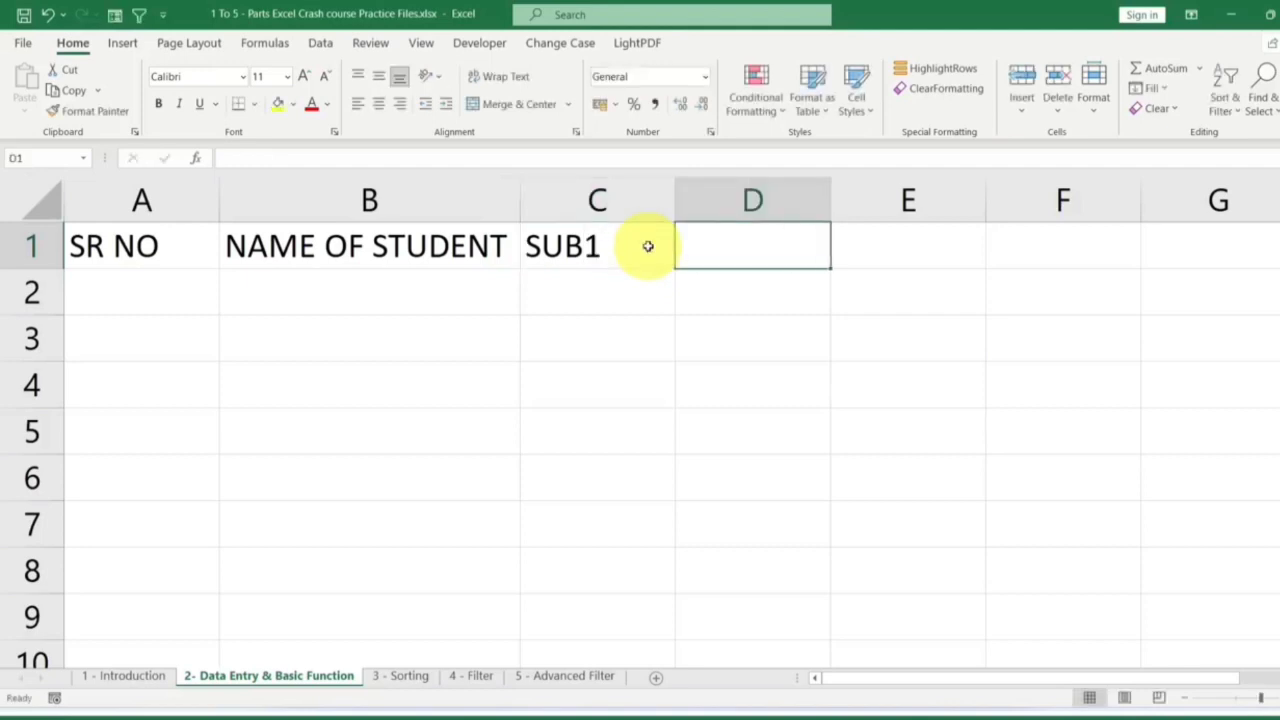
{"action": "type", "text": "SUB2"}
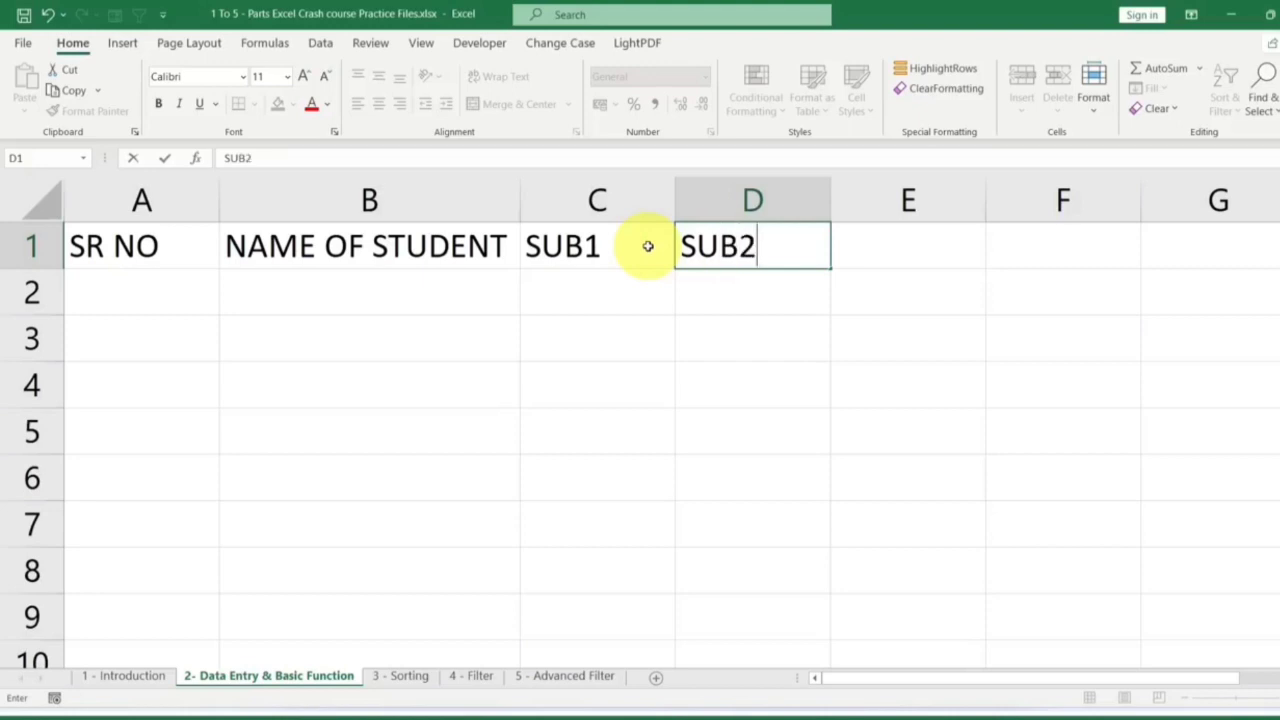
{"action": "key", "text": "Tab"}
{"action": "type", "text": "SUB"}
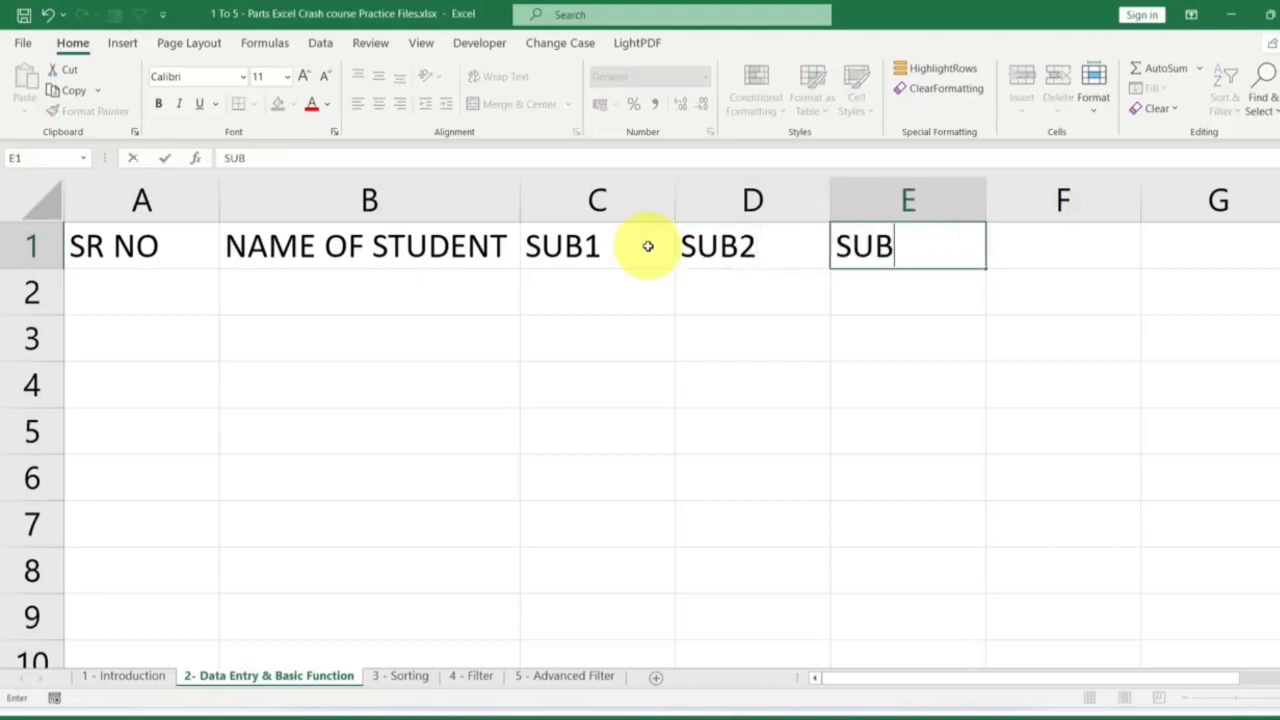
{"action": "type", "text": "3"}
{"action": "key", "text": "Tab"}
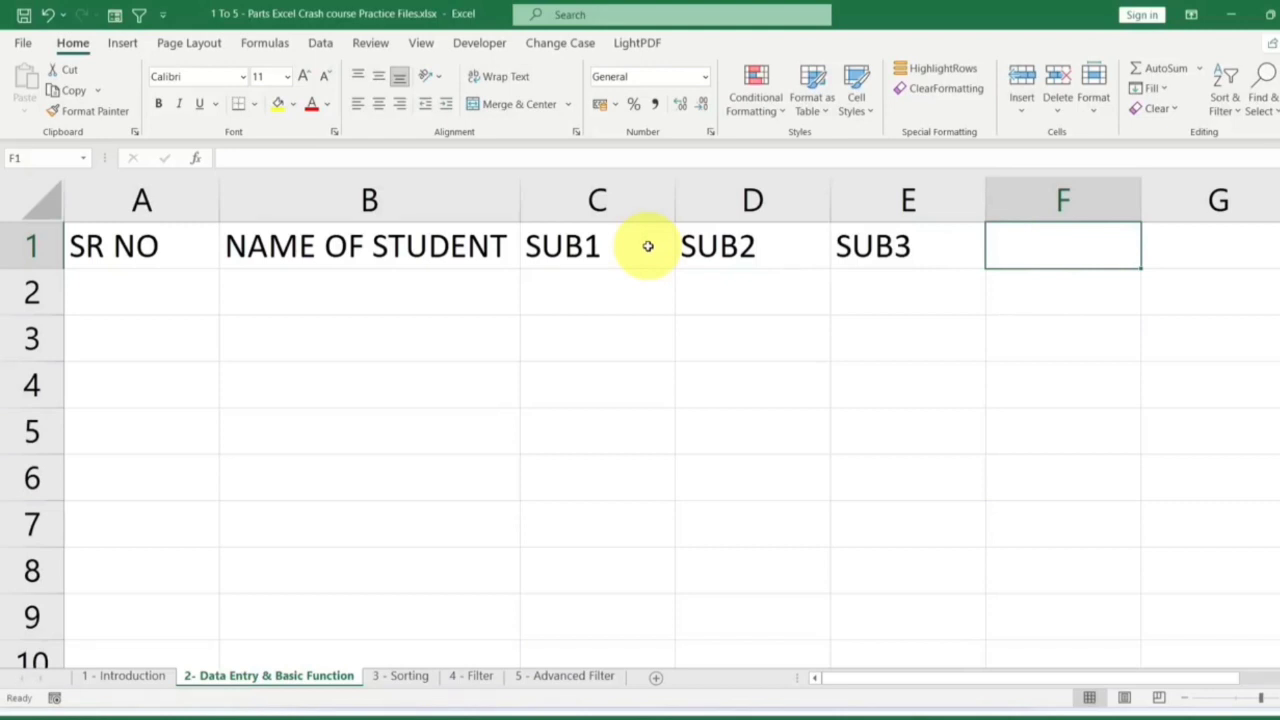
Enter the headers MAX, MIN, COUNT and AVG in cells F1 to I1.
{"action": "type", "text": "MAX"}
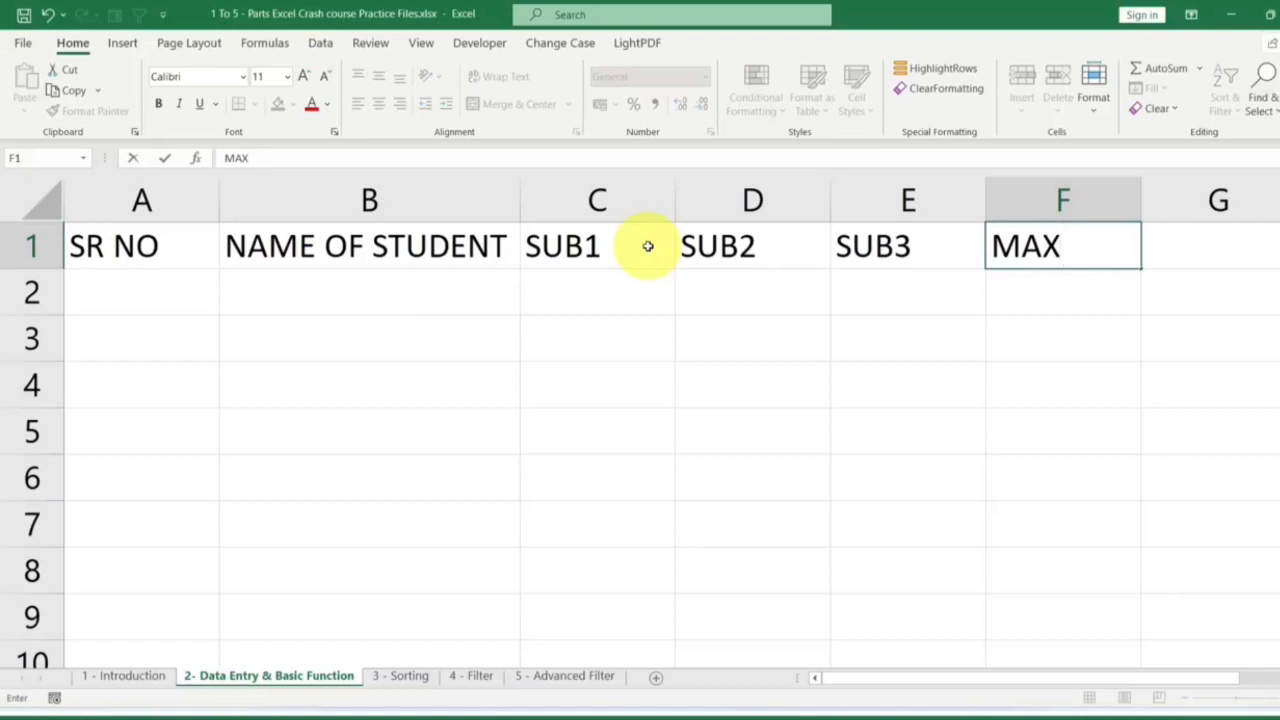
{"action": "key", "text": "Tab"}
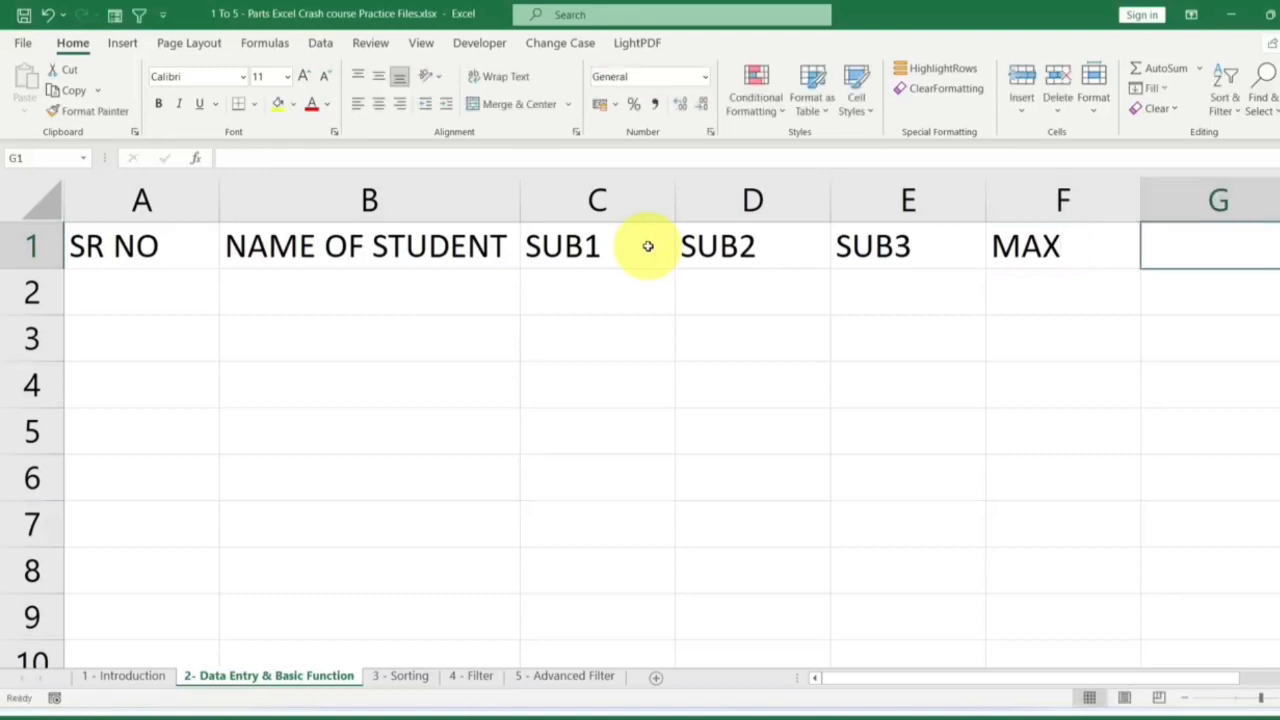
{"action": "type", "text": "MIN"}
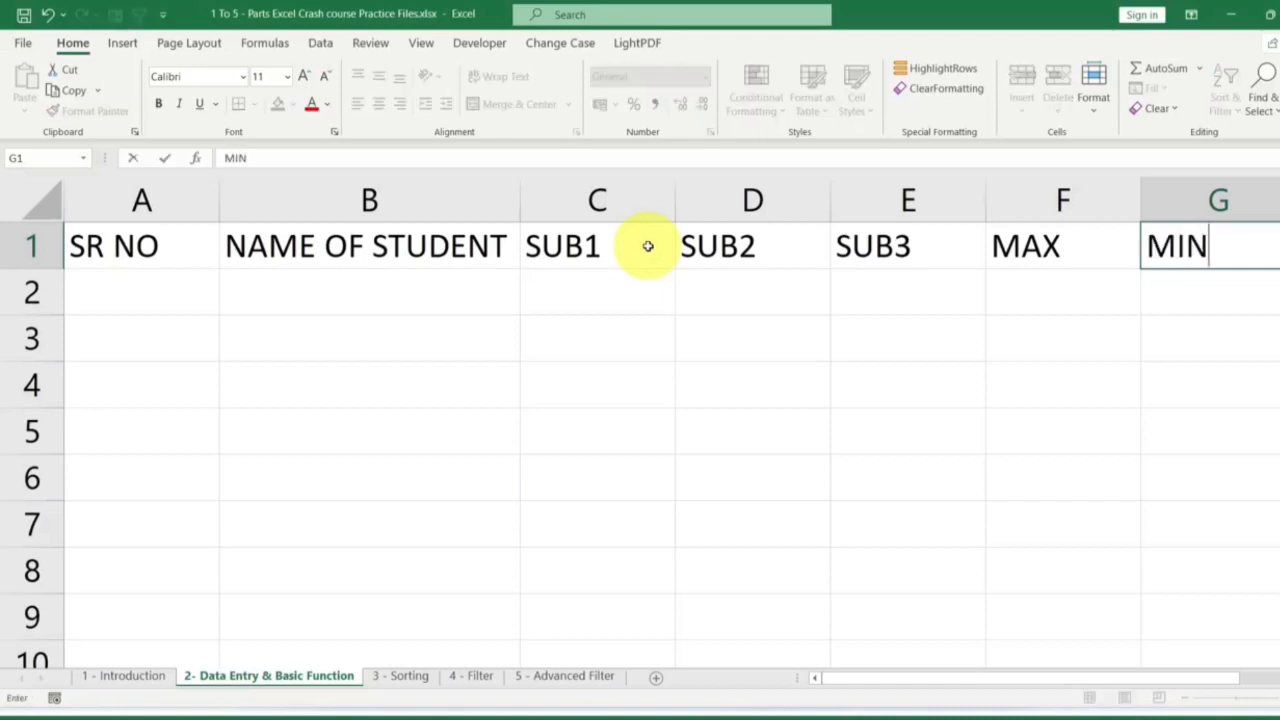
{"action": "key", "text": "Tab"}
{"action": "type", "text": "COUNT"}
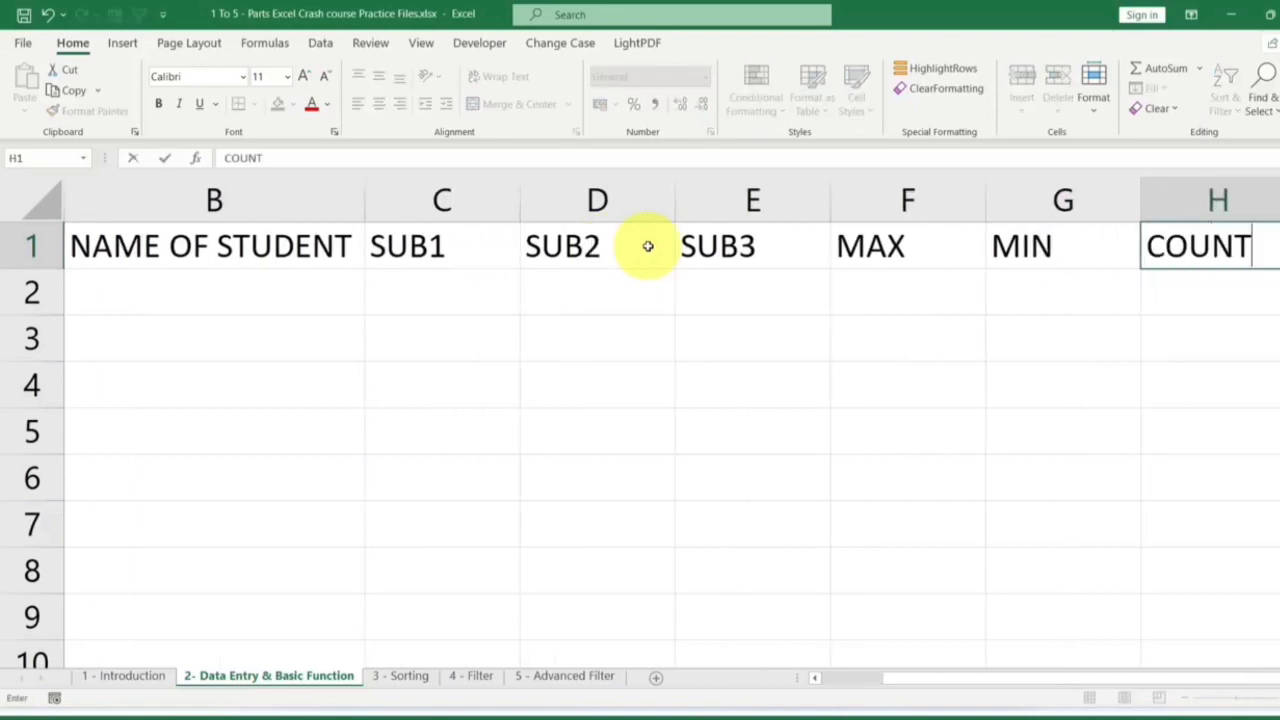
{"action": "key", "text": "Tab"}
{"action": "type", "text": "AVG"}
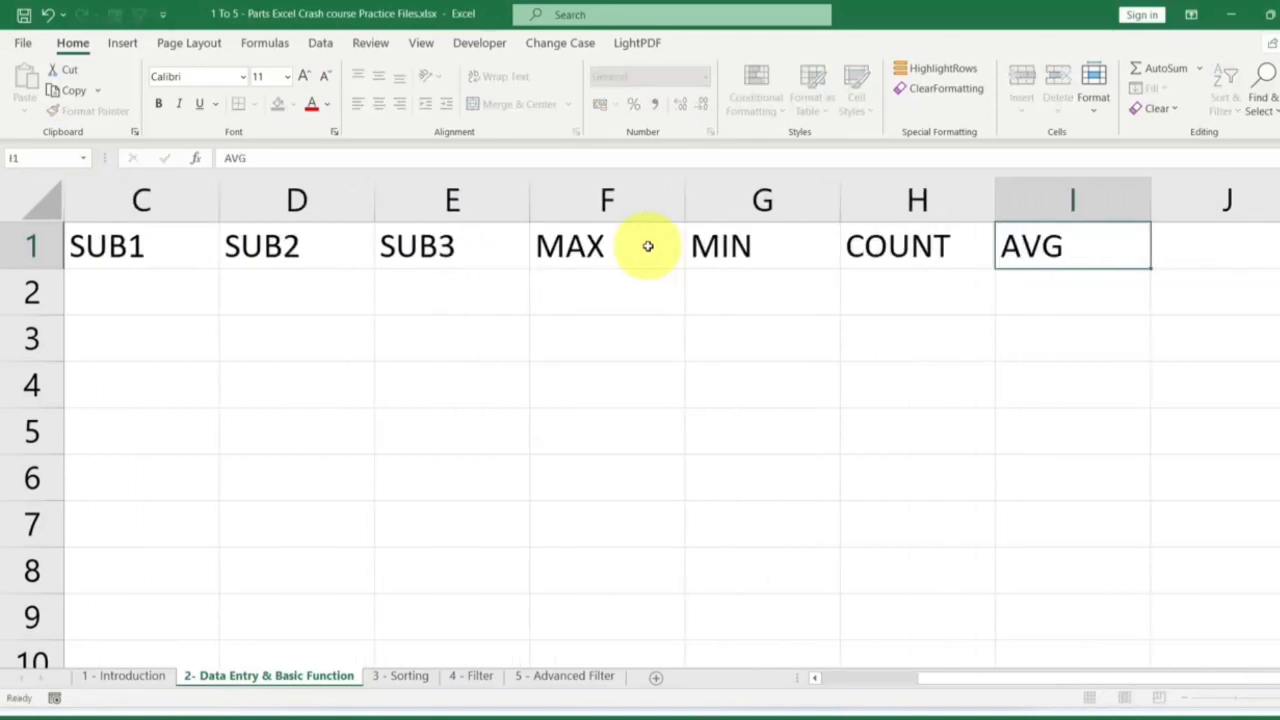
{"action": "key", "text": "Tab"}
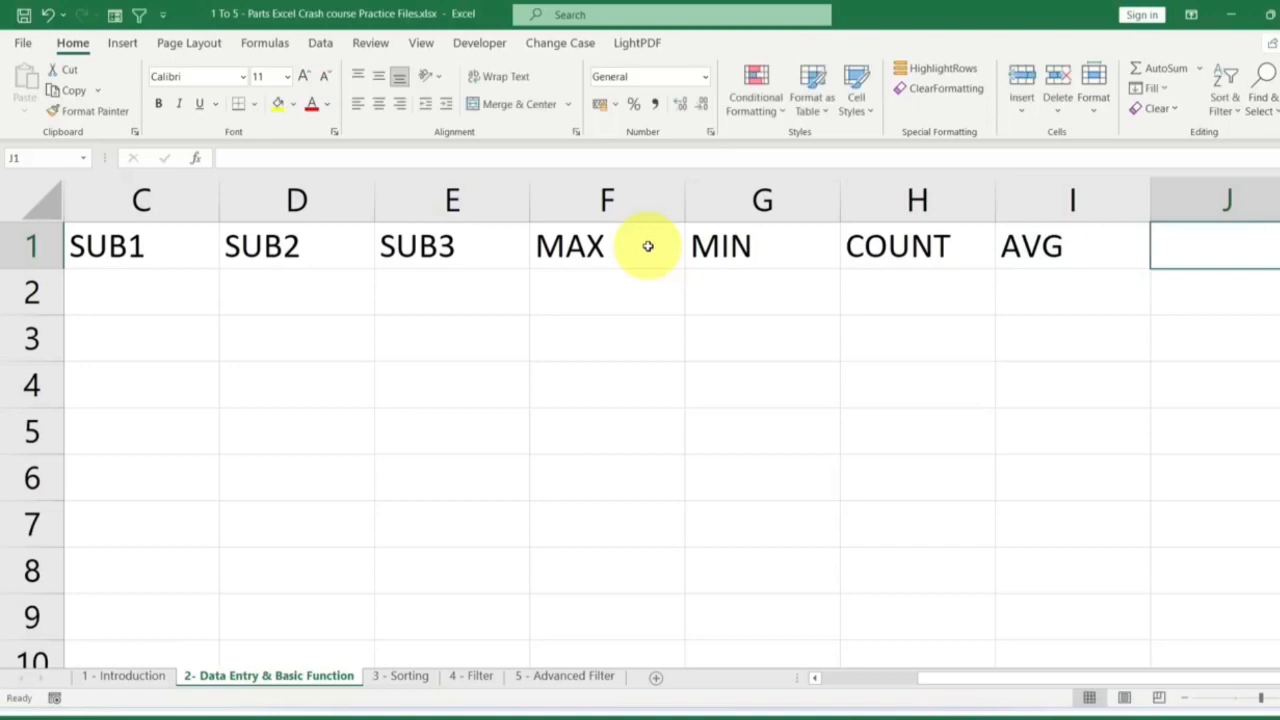
{"action": "type", "text": "PER"}
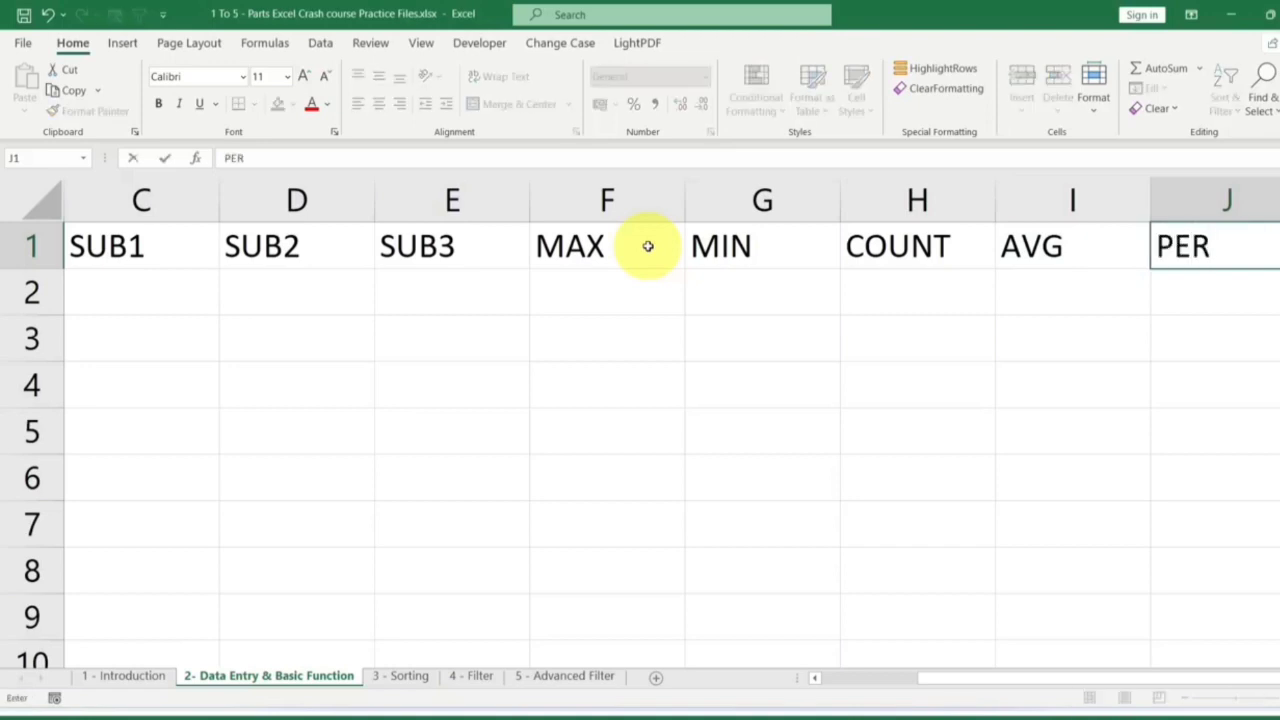
{"action": "type", "text": "CENTAGE"}
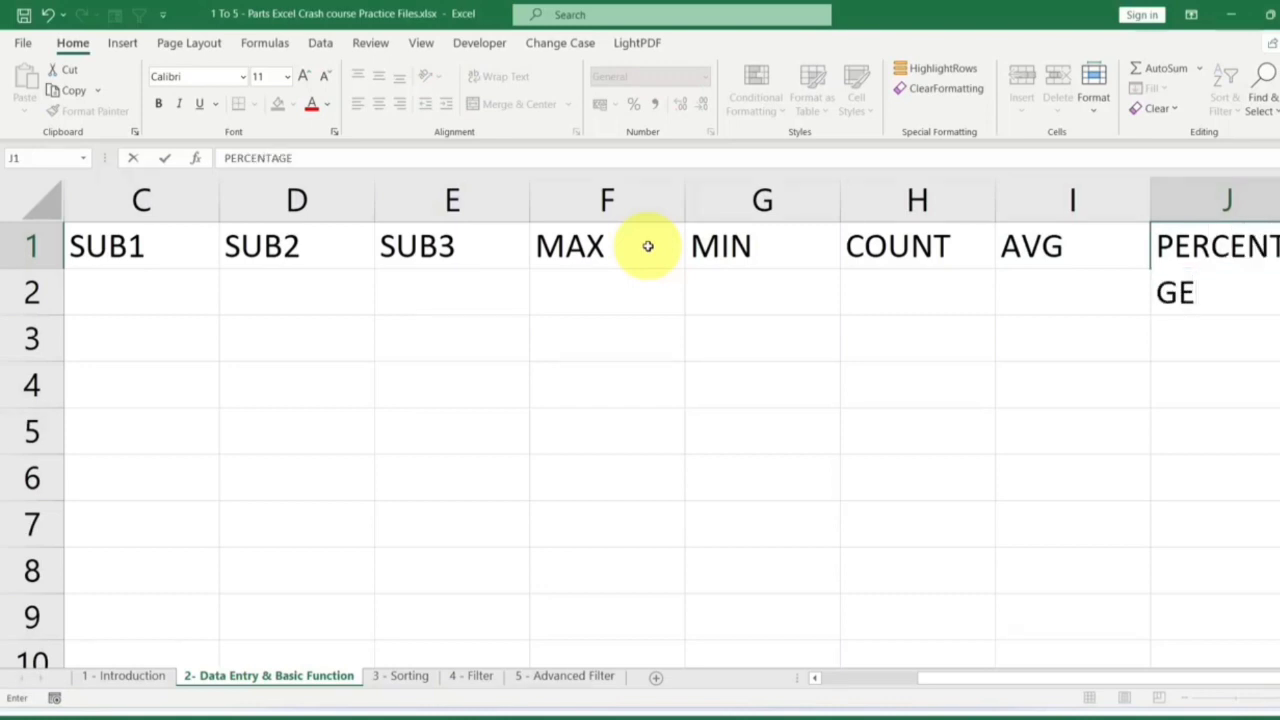
{"action": "key", "text": "Return"}
{"action": "key", "text": "Up"}
{"action": "key", "text": "Delete"}
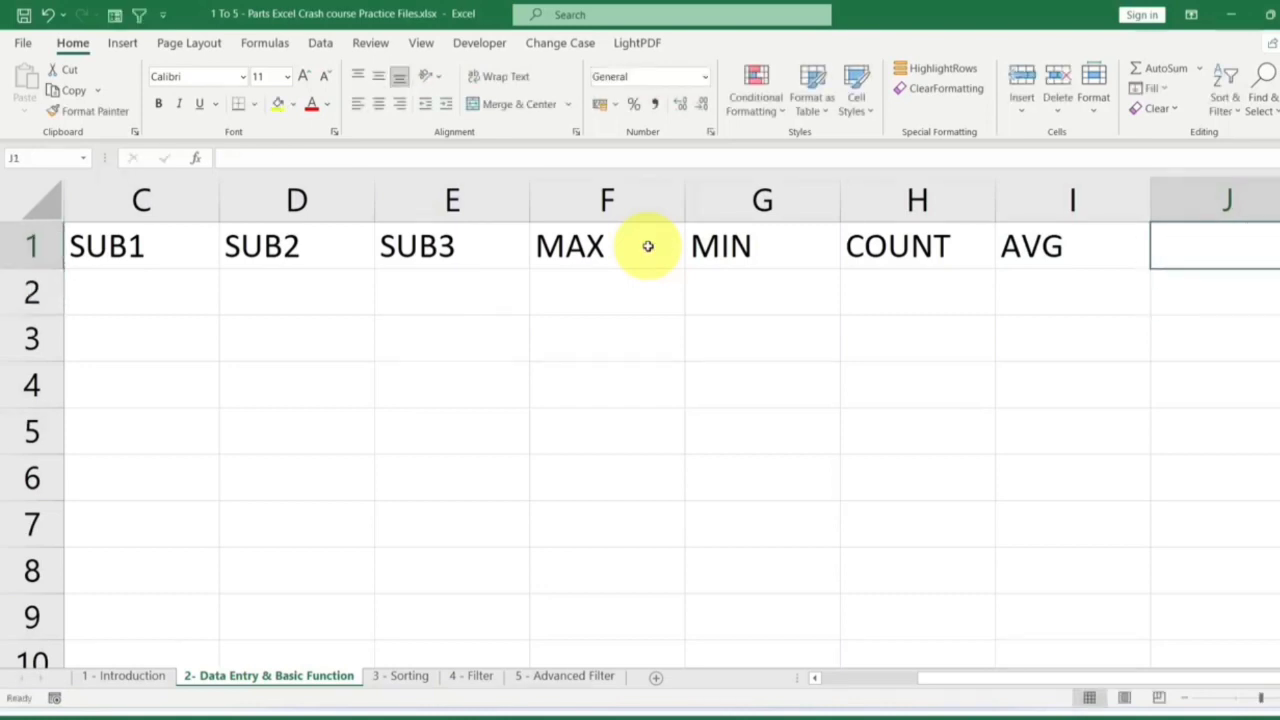
Enter the header %AGE in cell J1 and return to the AVG header cell.
{"action": "type", "text": "%AGE"}
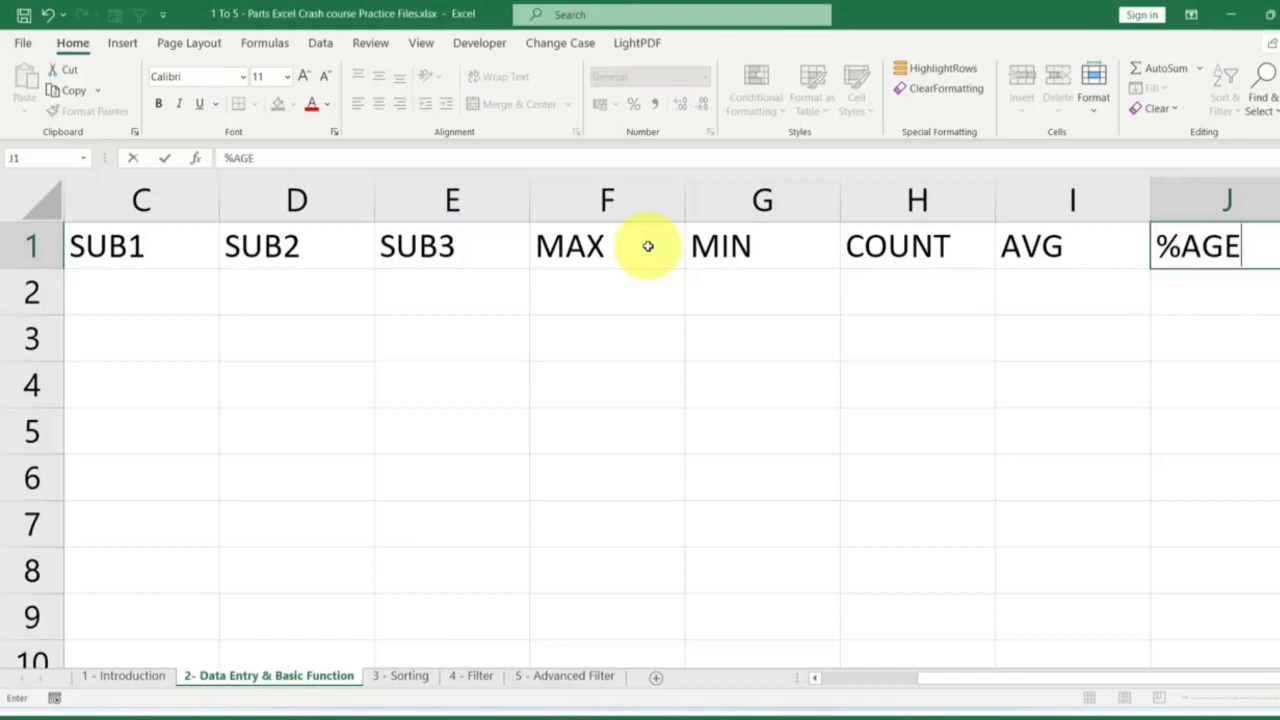
{"action": "key", "text": "Return"}
{"action": "key", "text": "Up"}
{"action": "key", "text": "Right"}
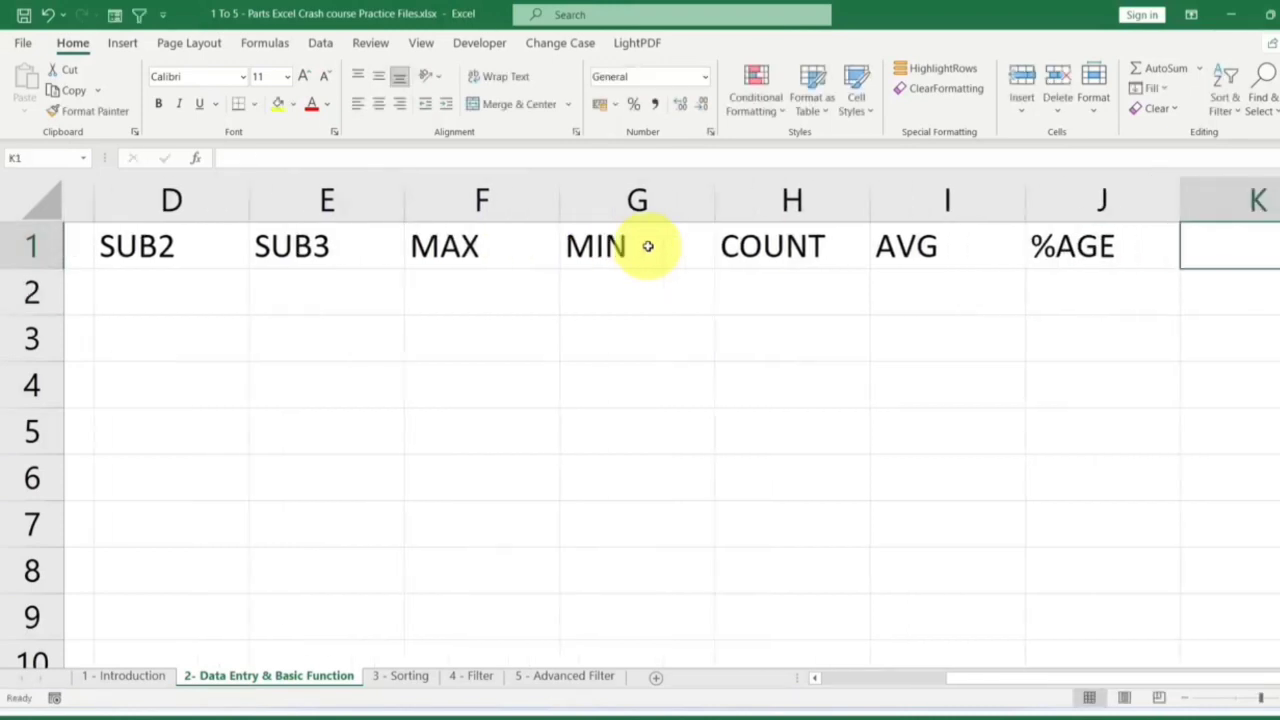
{"action": "key", "text": "Left"}
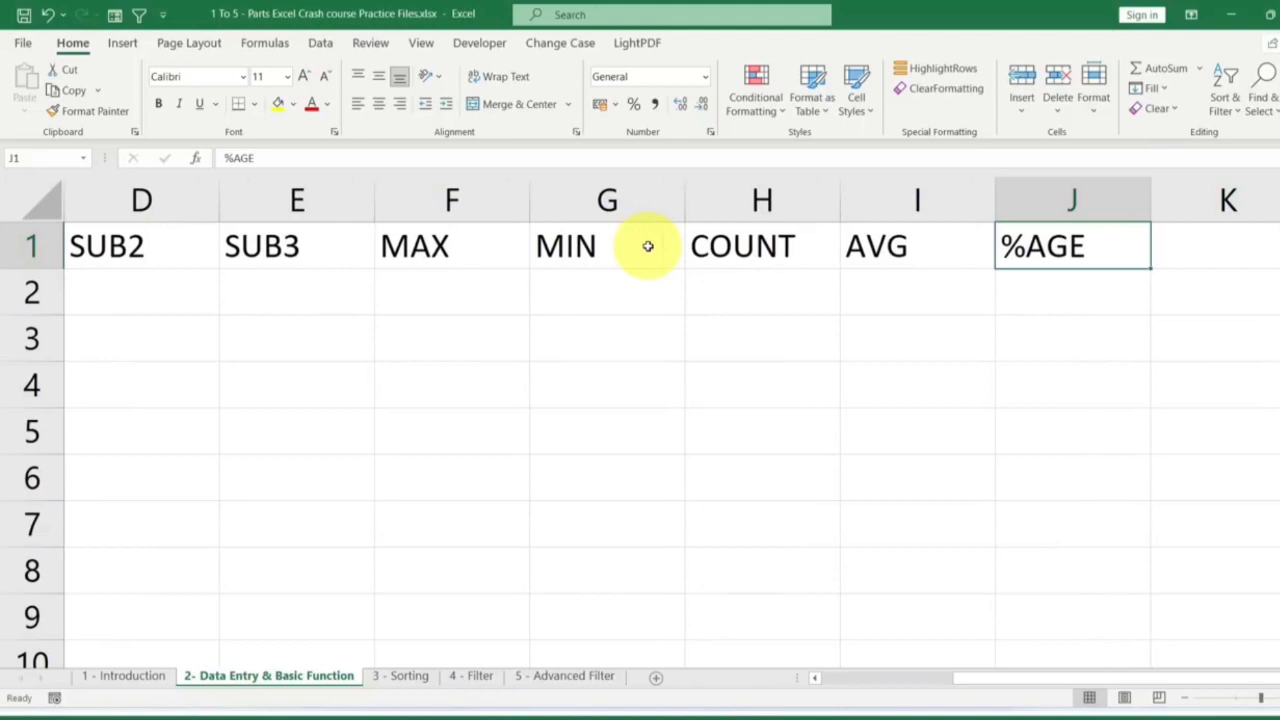
{"action": "key", "text": "Left"}
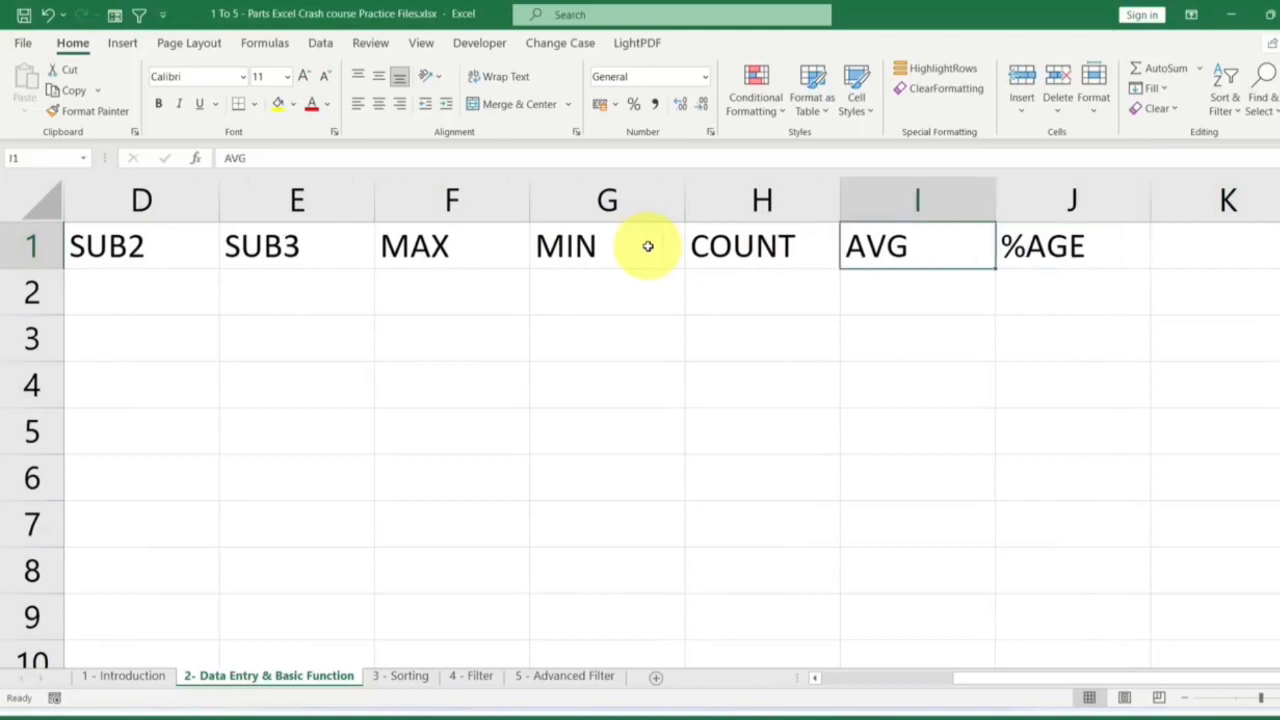
Enter the header TOTAL in cell K1 and clear it from there again.
{"action": "key", "text": "Left"}
{"action": "key", "text": "Left"}
{"action": "key", "text": "Left"}
{"action": "key", "text": "Right"}
{"action": "key", "text": "Right"}
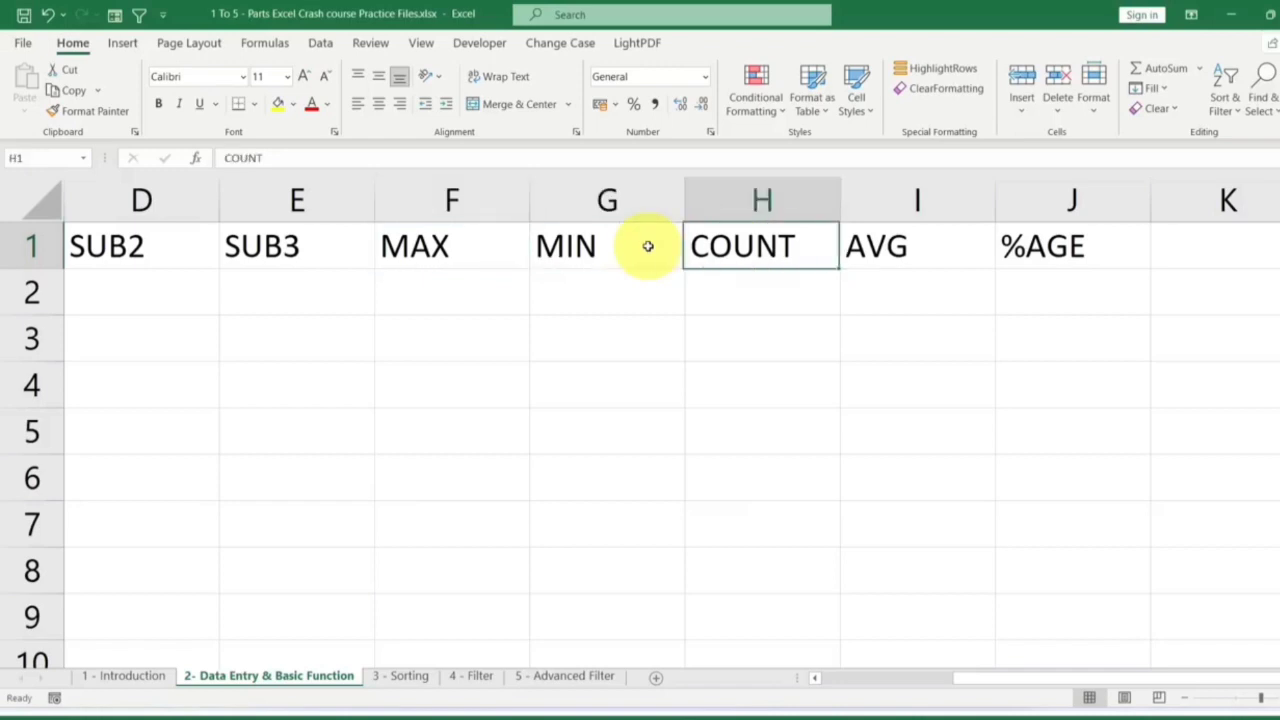
{"action": "key", "text": "Right"}
{"action": "key", "text": "Right"}
{"action": "key", "text": "Right"}
{"action": "type", "text": "TOTAL"}
{"action": "key", "text": "Return"}
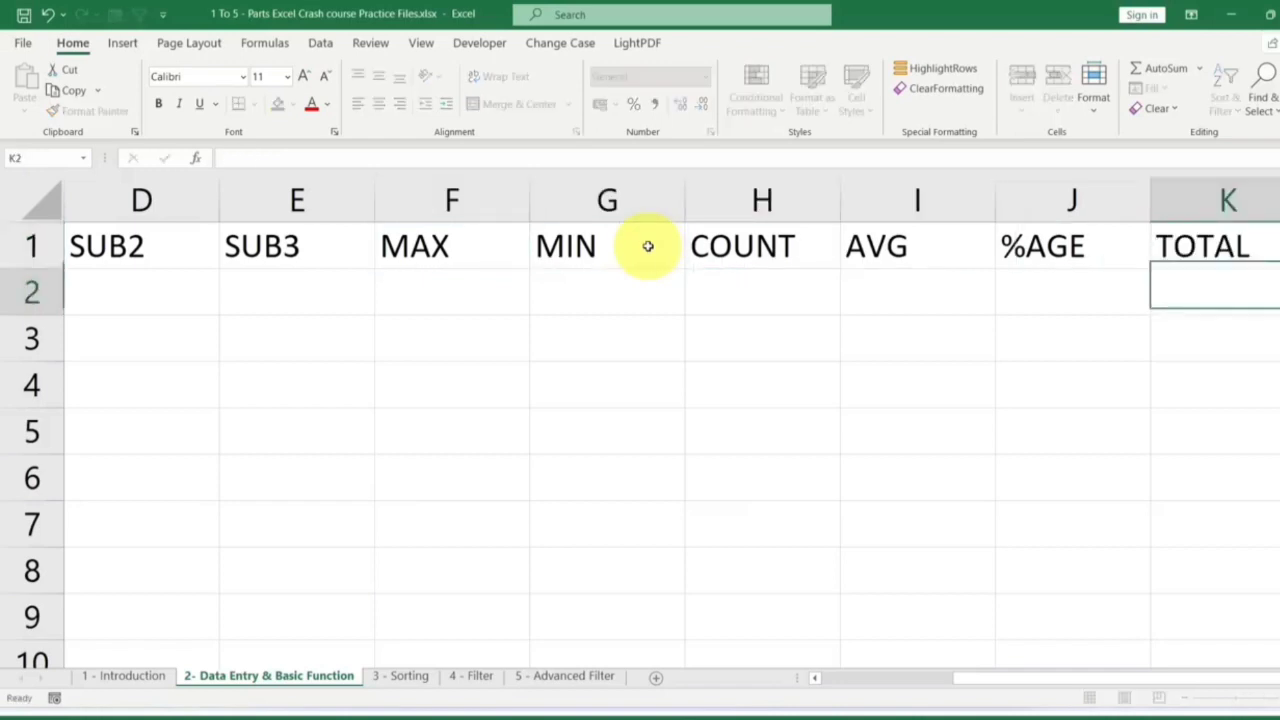
{"action": "key", "text": "Up"}
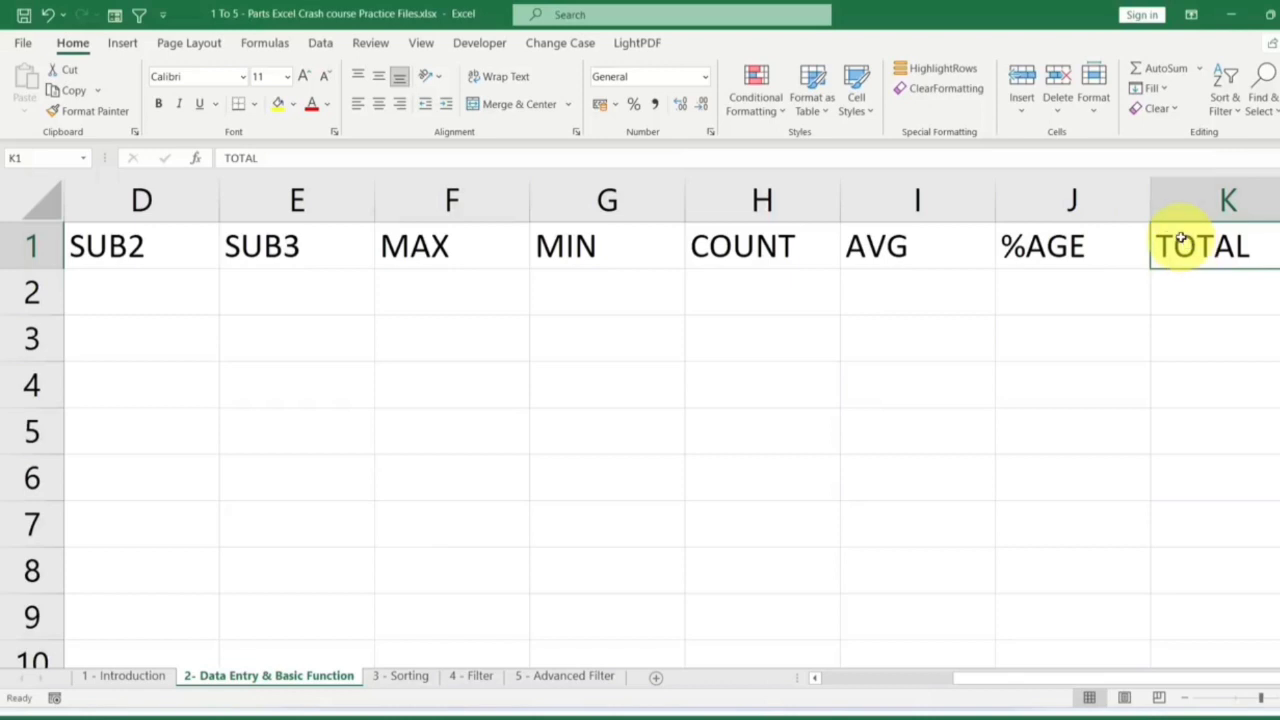
{"action": "key", "text": "Delete"}
{"action": "left_click_drag", "start_coordinate": [465, 242], "coordinate": [920, 244]}
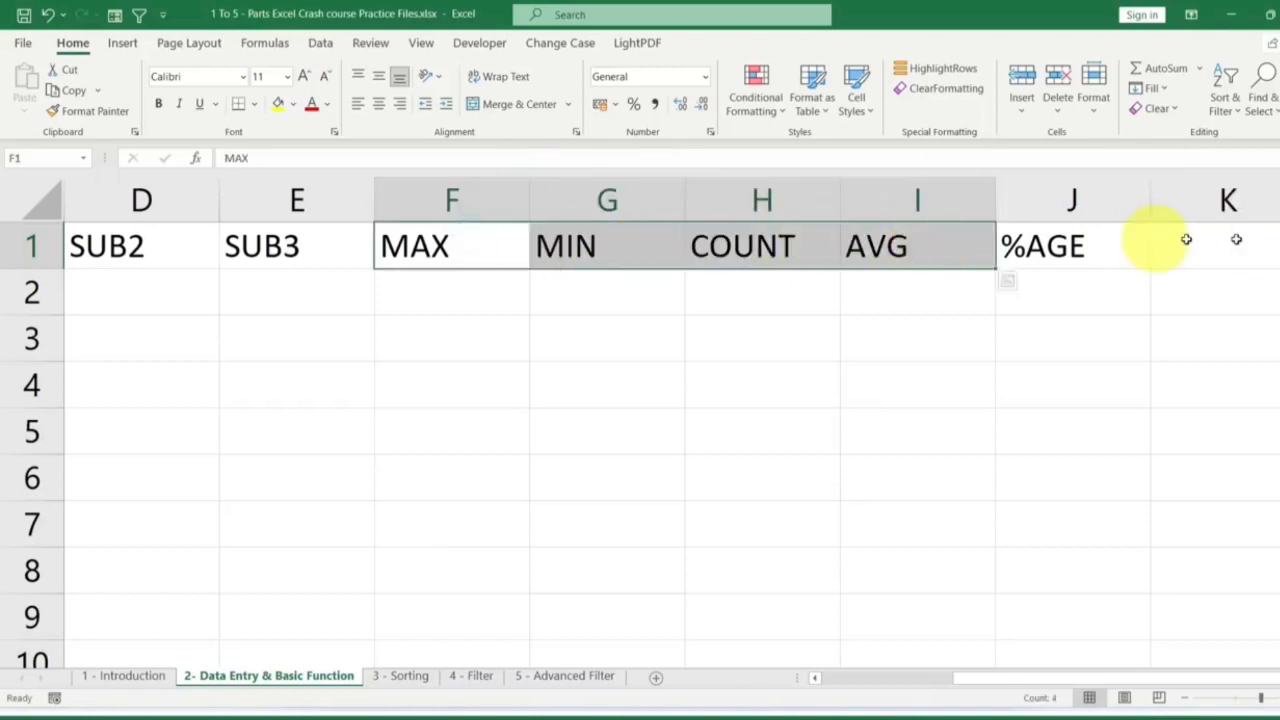
{"action": "left_click", "coordinate": [425, 209]}
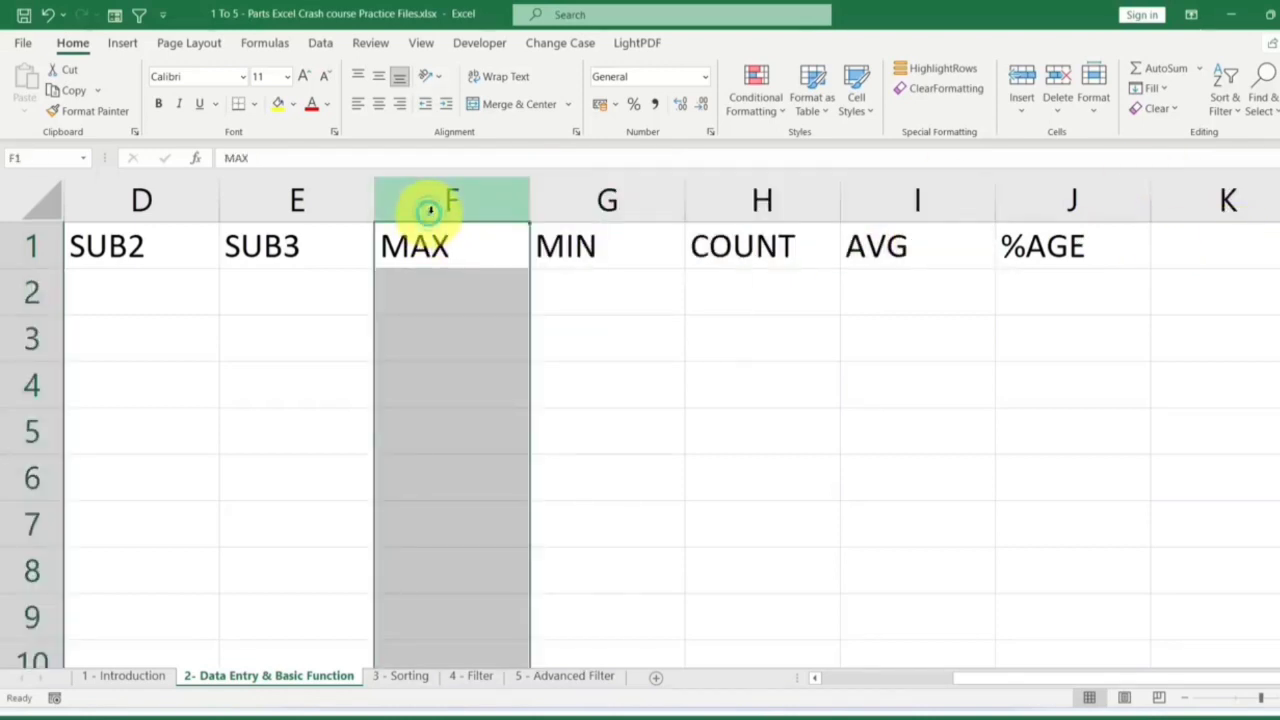
{"action": "left_click", "coordinate": [337, 200]}
{"action": "left_click", "coordinate": [422, 206]}
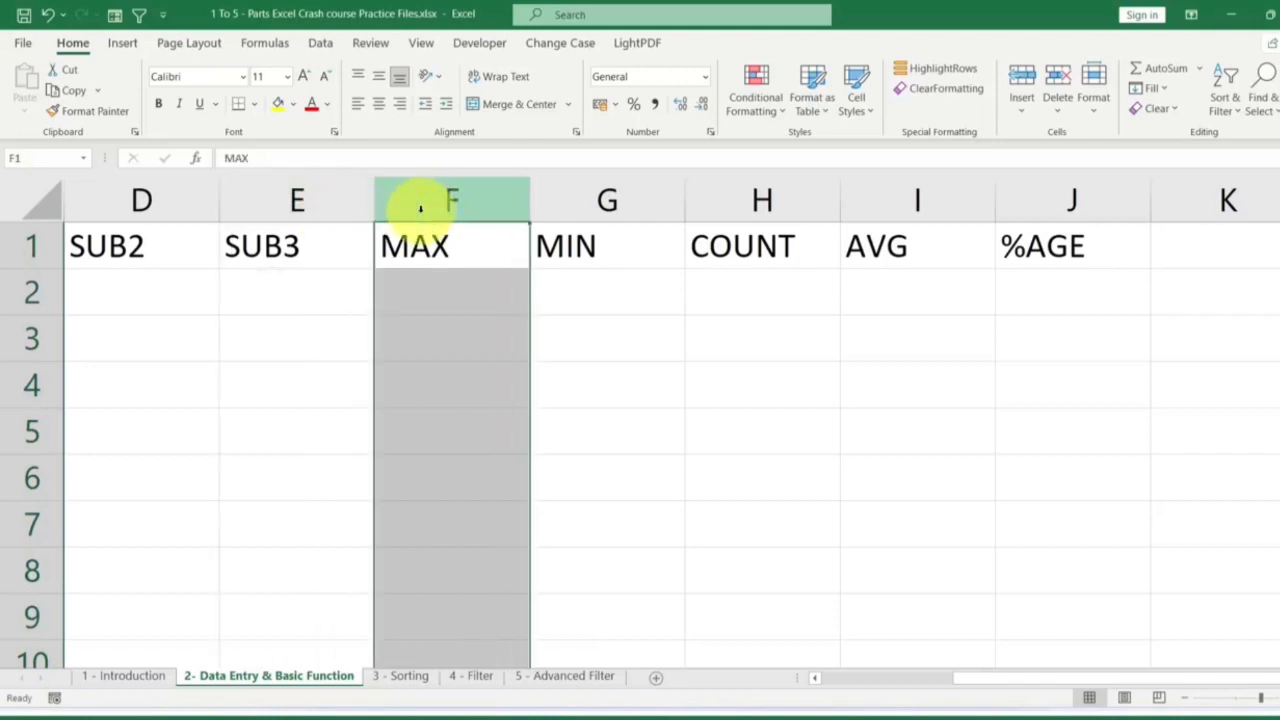
{"action": "left_click", "coordinate": [354, 200]}
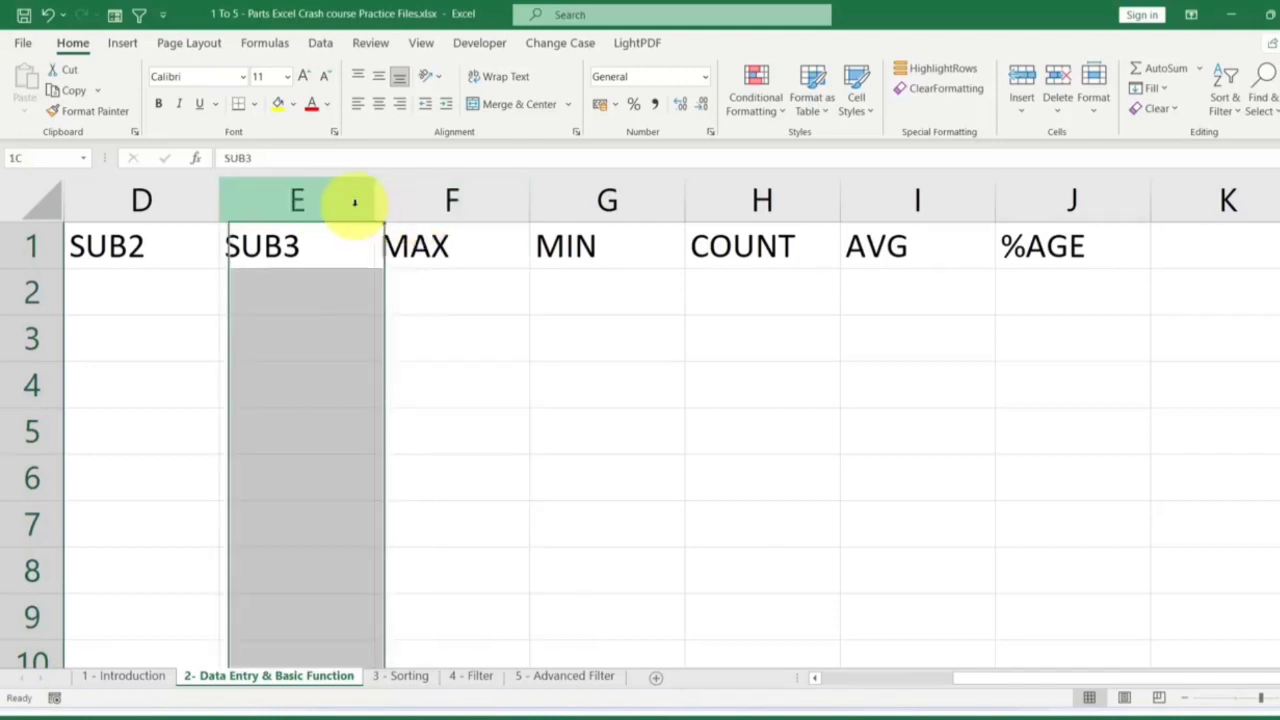
{"action": "left_click", "coordinate": [409, 196]}
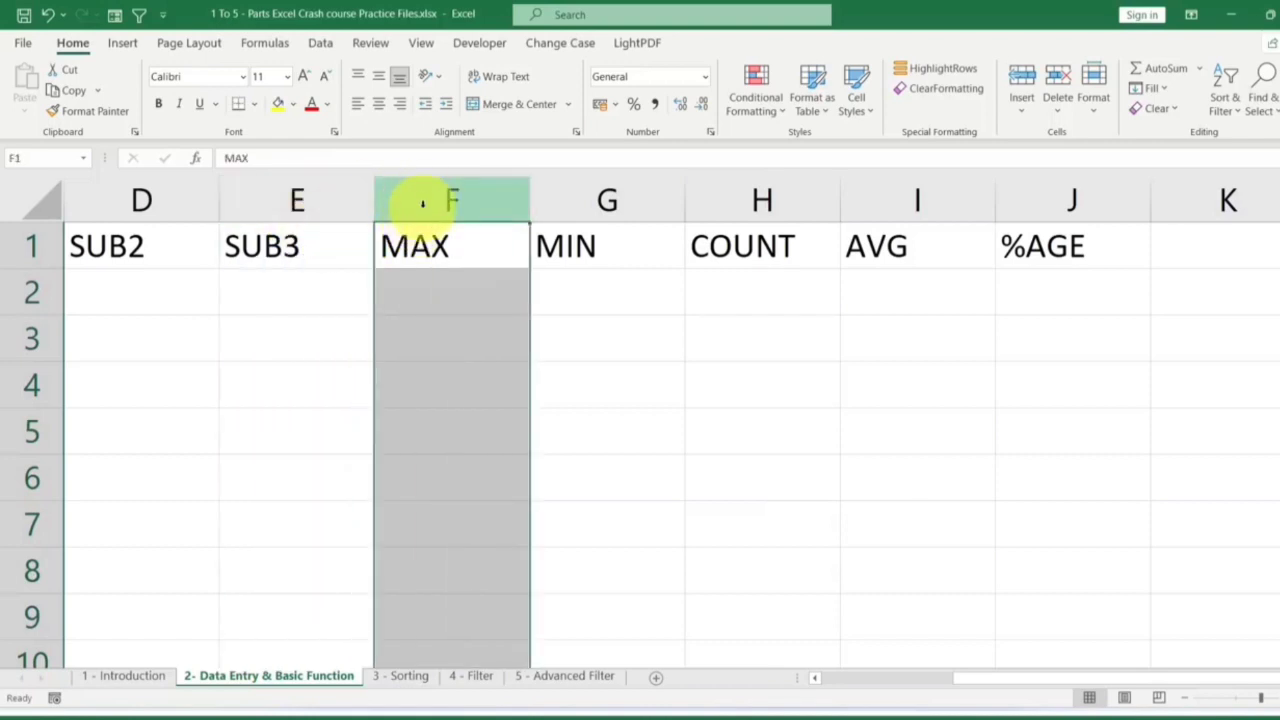
{"action": "left_click", "coordinate": [337, 195]}
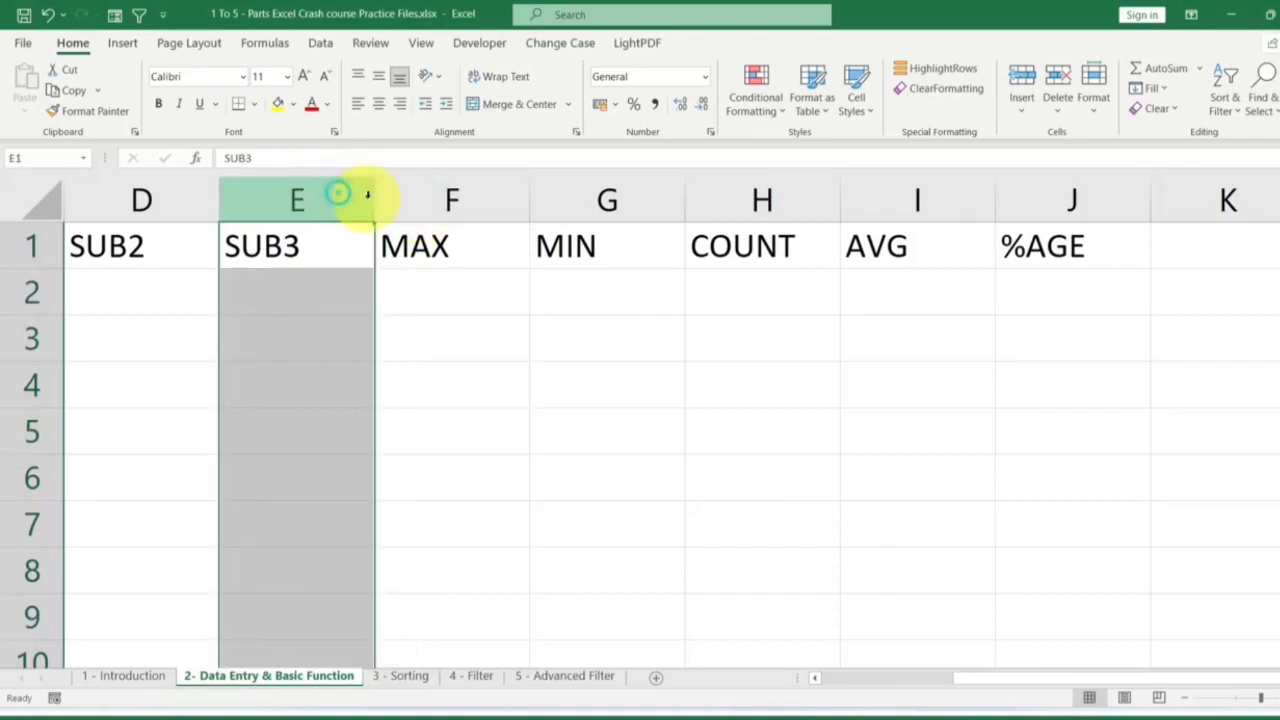
Insert a blank column before the MAX column and undo the insertion.
{"action": "left_click", "coordinate": [418, 199]}
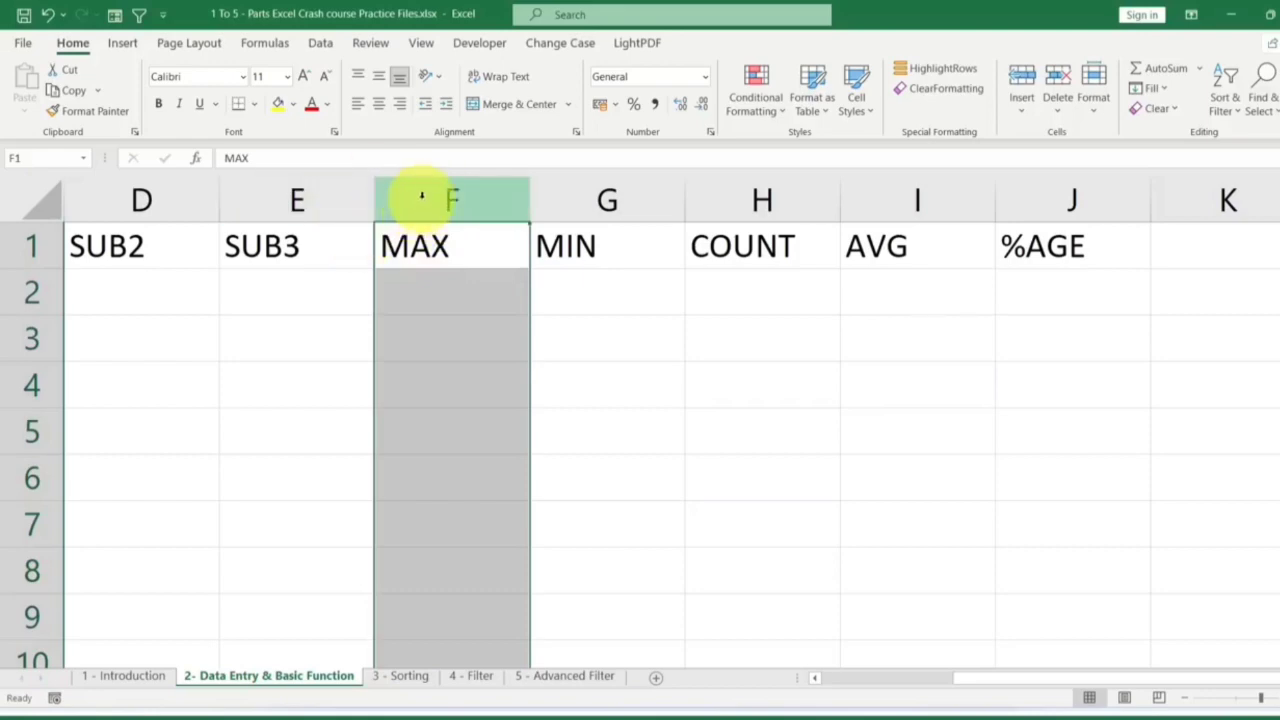
{"action": "right_click", "coordinate": [422, 196]}
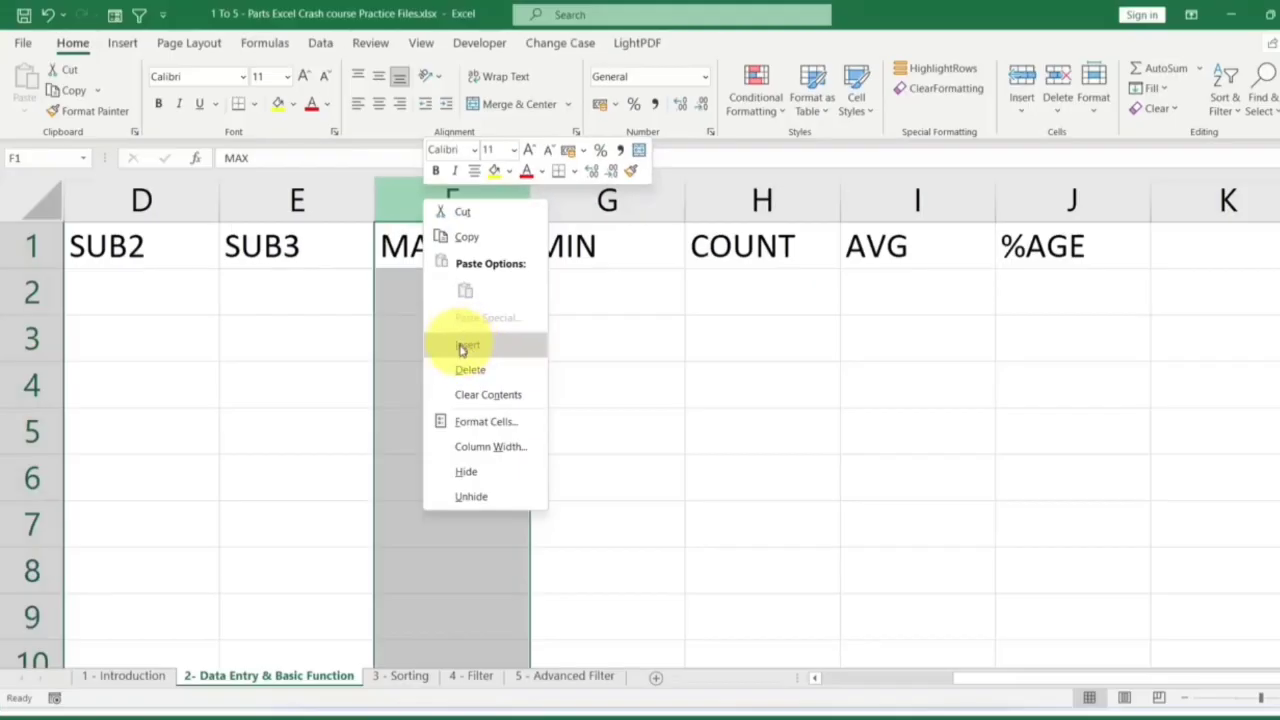
{"action": "left_click", "coordinate": [464, 345]}
{"action": "key", "text": "ctrl+z"}
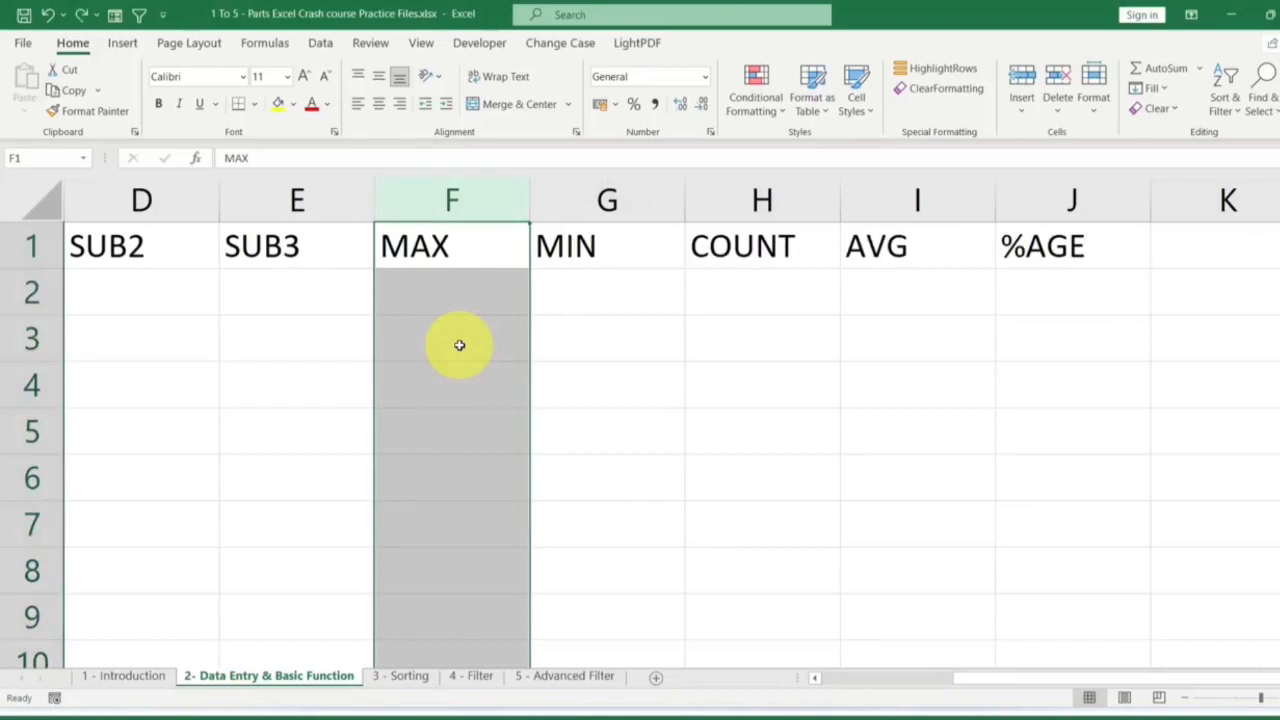
{"action": "left_click", "coordinate": [457, 248]}
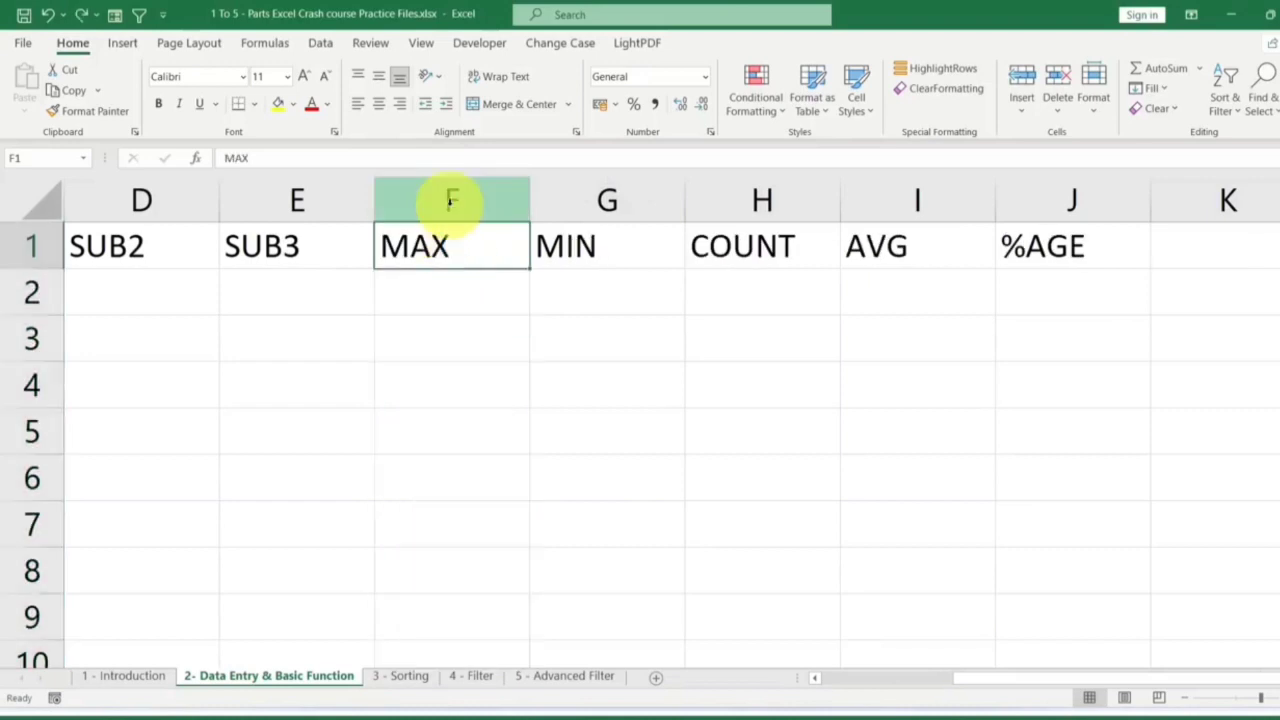
Practise inserting a blank column before the MAX column and deleting it again several times.
{"action": "left_click", "coordinate": [451, 202]}
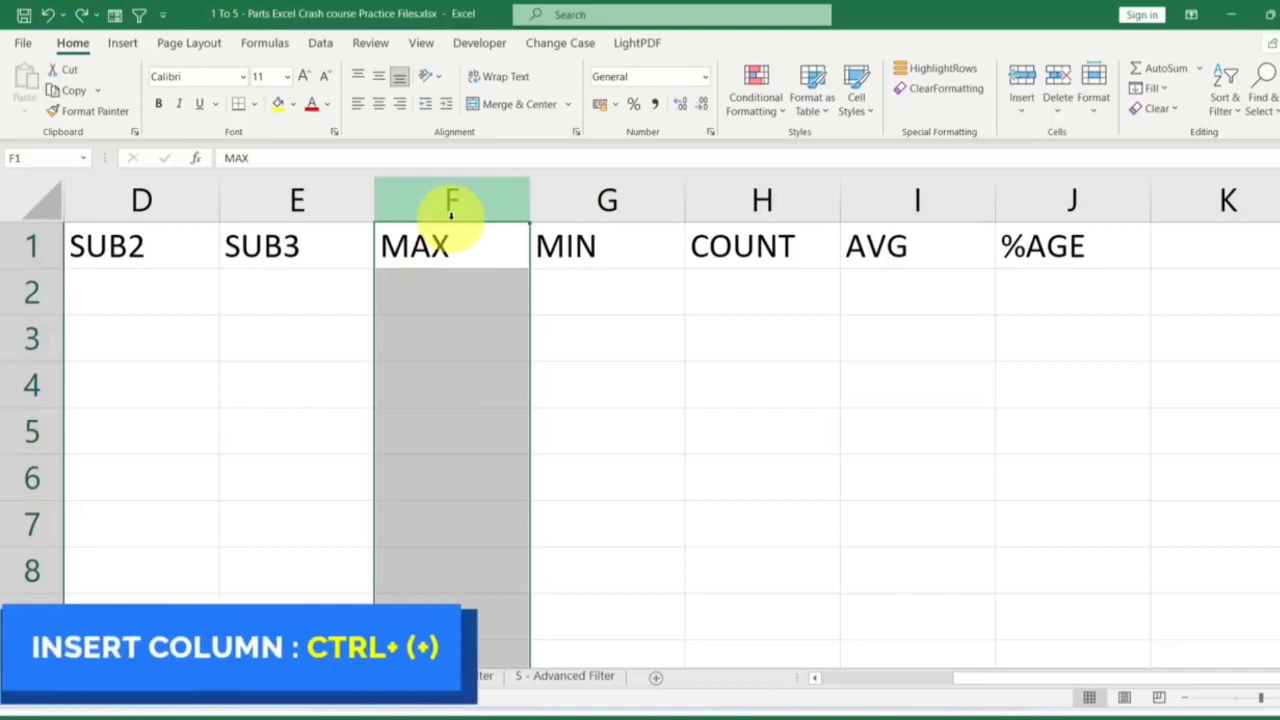
{"action": "key", "text": "ctrl+plus"}
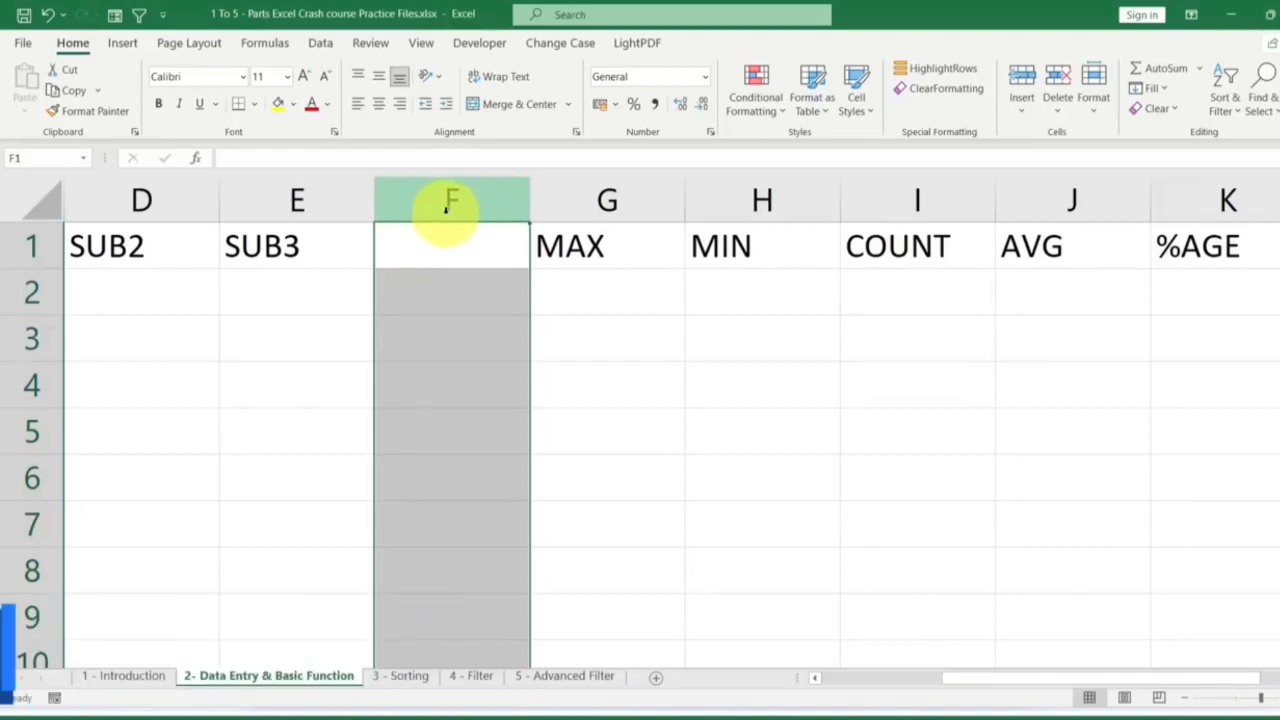
{"action": "key", "text": "ctrl+minus"}
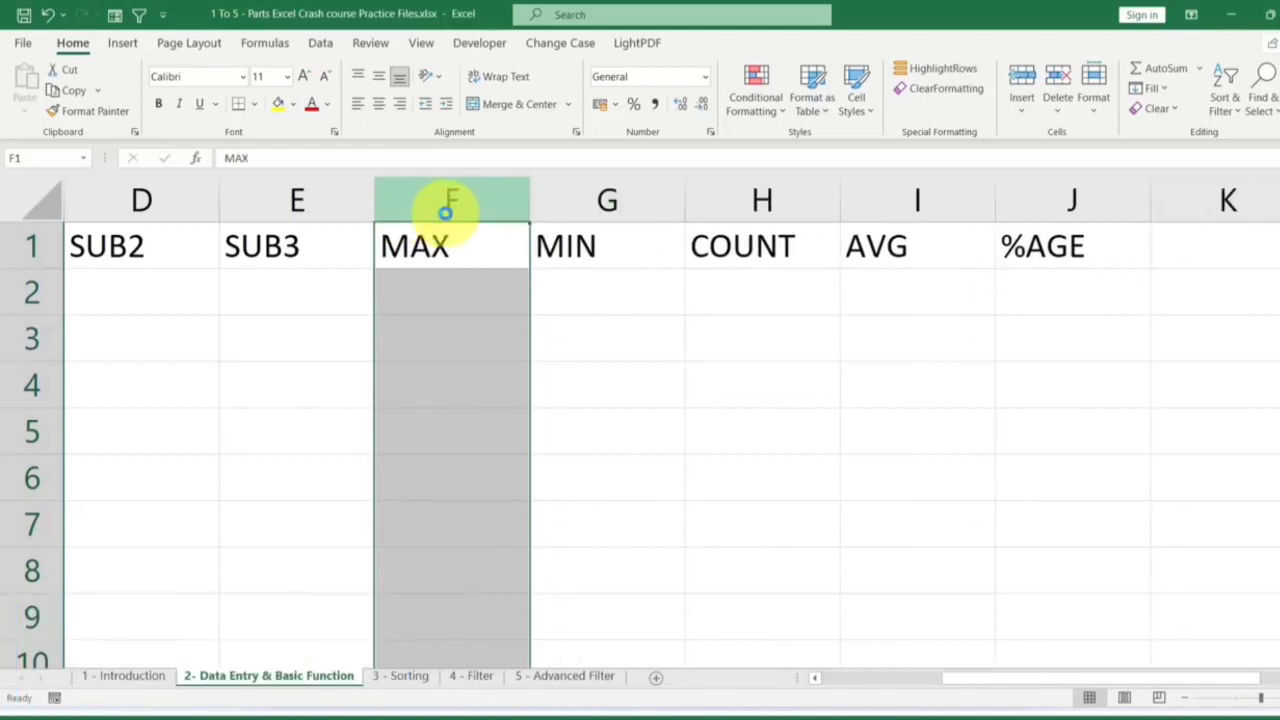
{"action": "key", "text": "ctrl+plus"}
{"action": "key", "text": "ctrl+minus"}
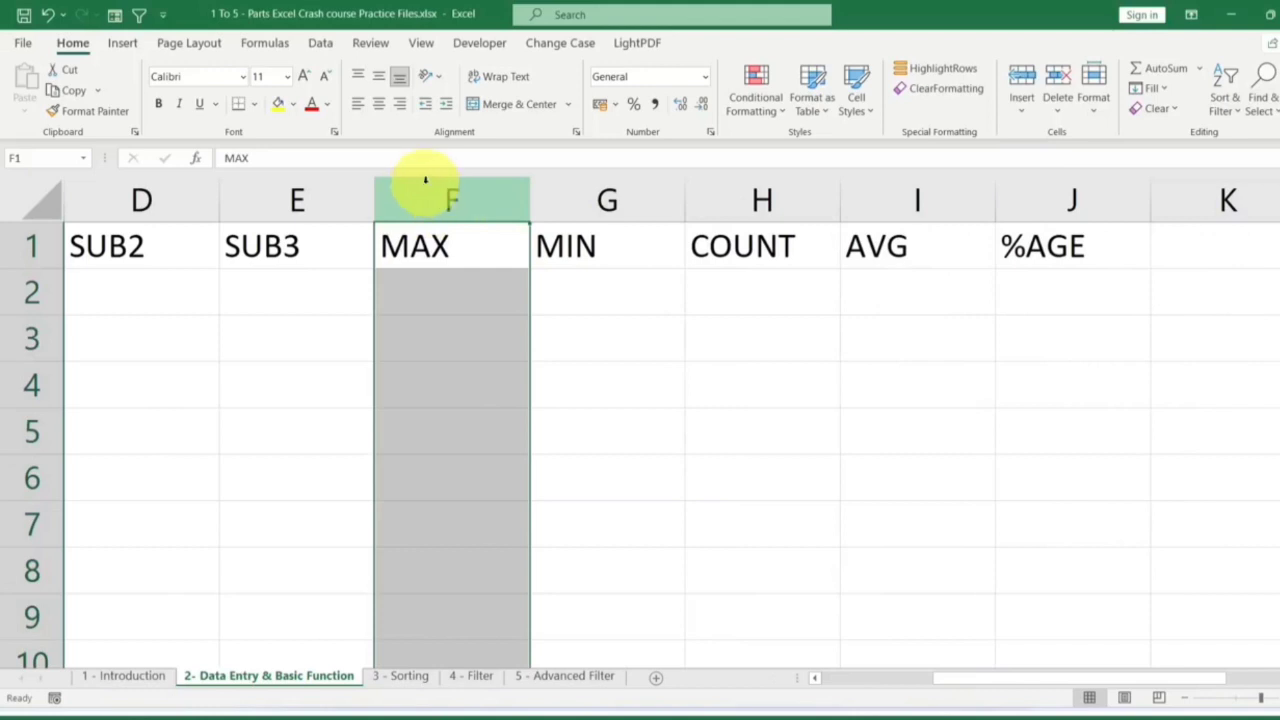
{"action": "key", "text": "ctrl+plus"}
{"action": "key", "text": "ctrl+minus"}
{"action": "right_click", "coordinate": [418, 187]}
{"action": "left_click", "coordinate": [472, 352]}
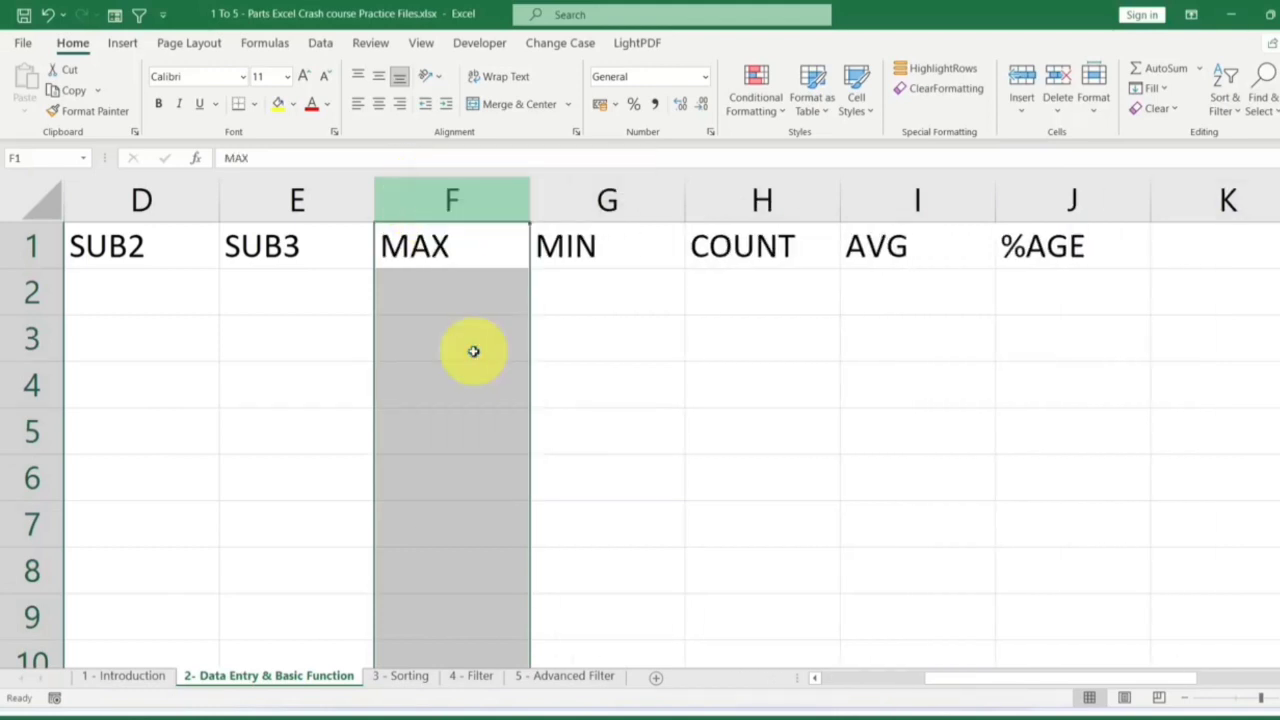
{"action": "right_click", "coordinate": [464, 199]}
{"action": "left_click", "coordinate": [505, 364]}
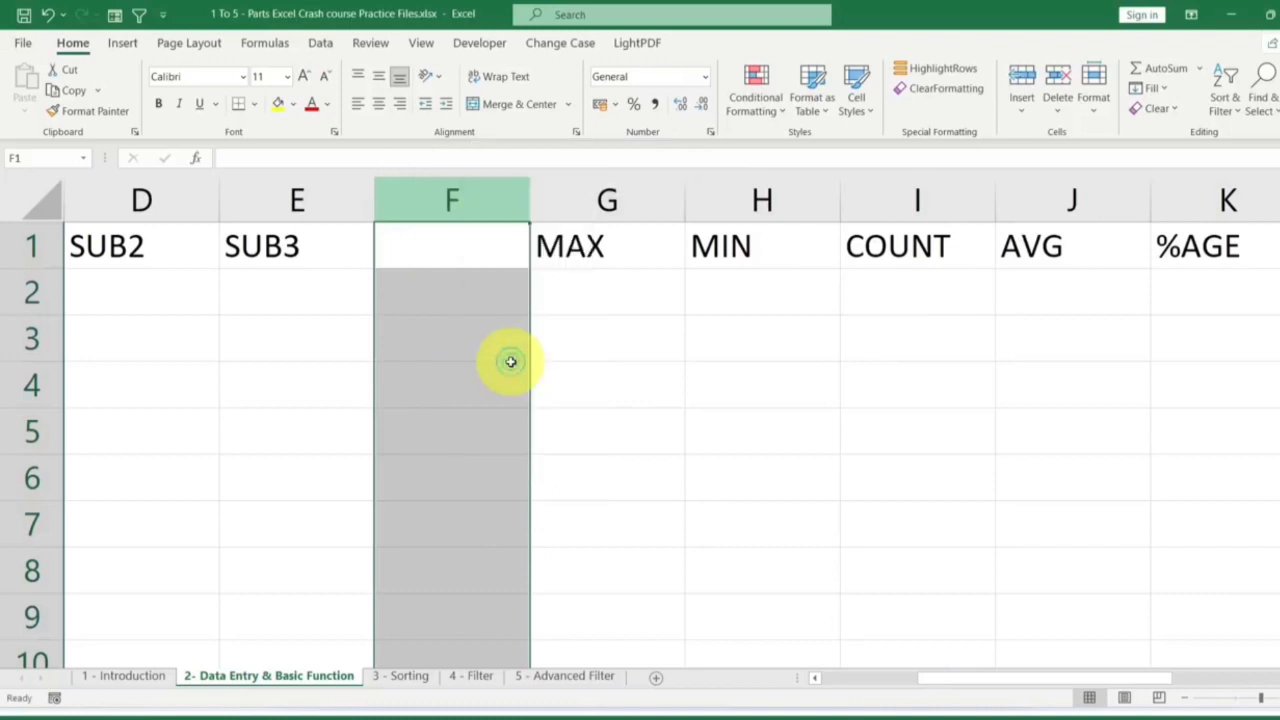
Insert a new column between SUB3 and MAX and enter the header TOTAL in cell F1.
{"action": "right_click", "coordinate": [452, 198]}
{"action": "left_click", "coordinate": [490, 349]}
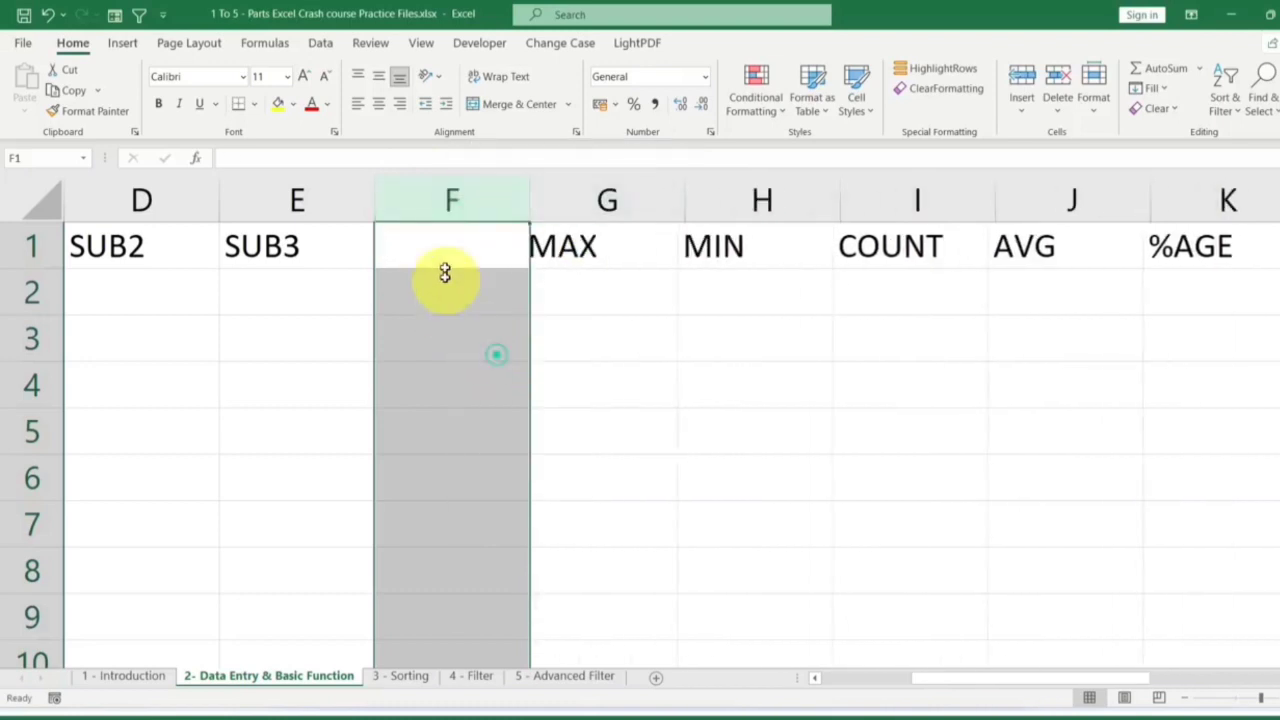
{"action": "left_click", "coordinate": [450, 243]}
{"action": "type", "text": "TOTAL"}
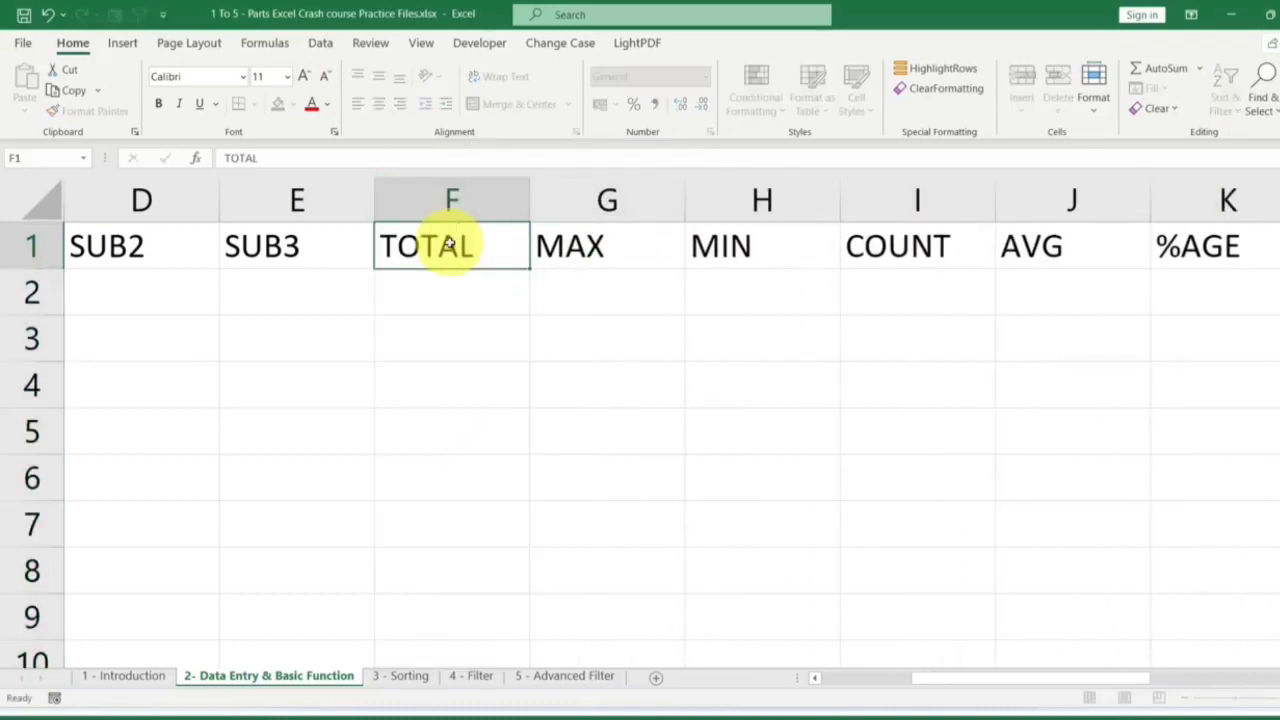
{"action": "key", "text": "Return"}
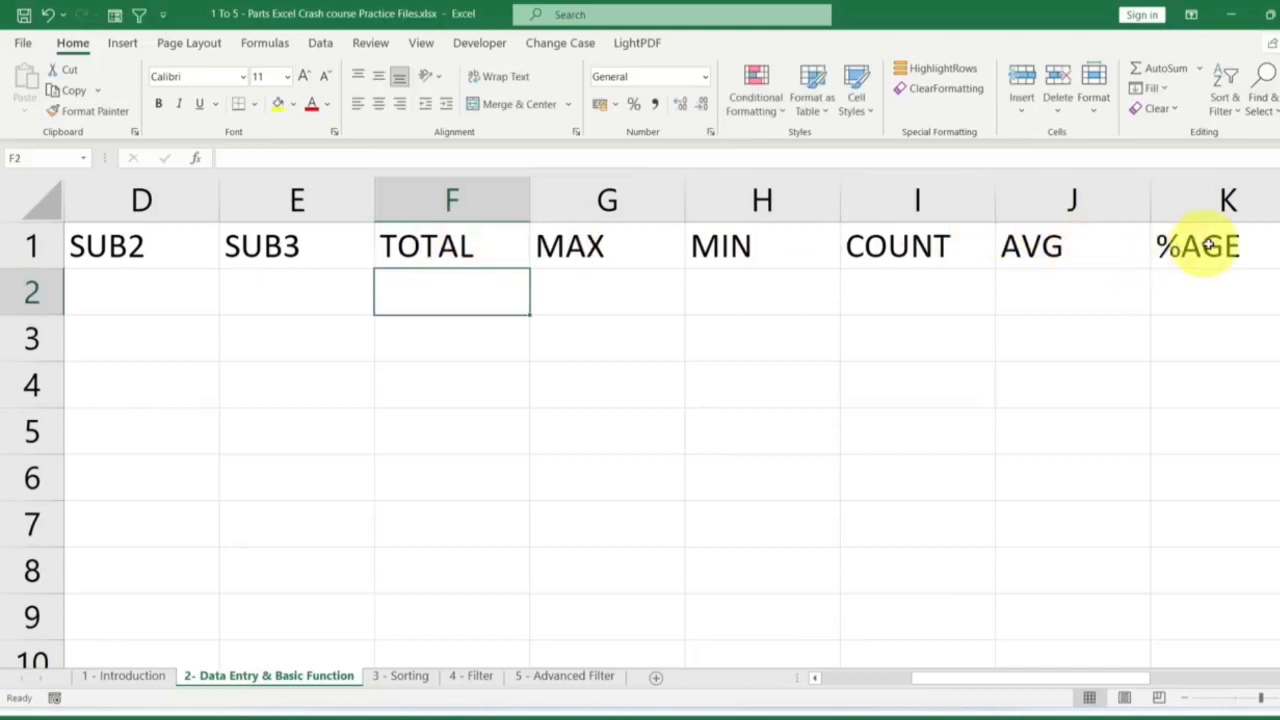
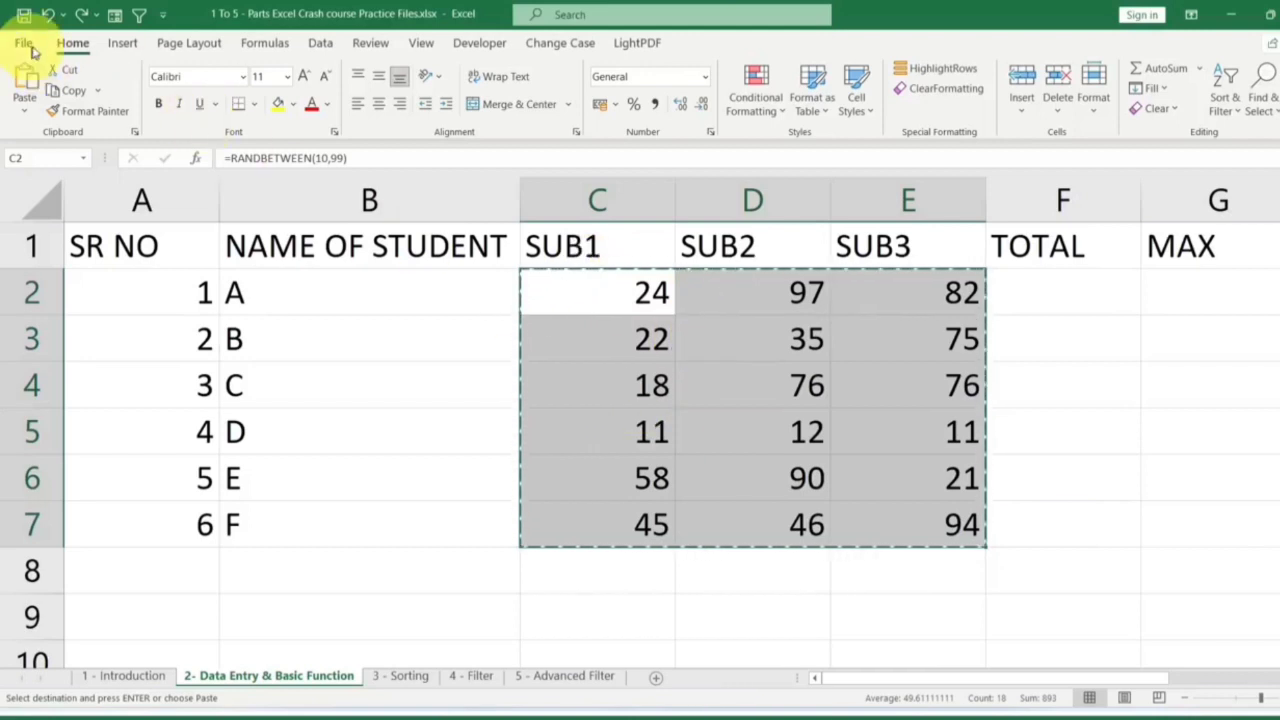
Replace the copied RANDBETWEEN formulas in C2:E7 with their values and end the copy mode.
{"action": "left_click", "coordinate": [24, 106]}
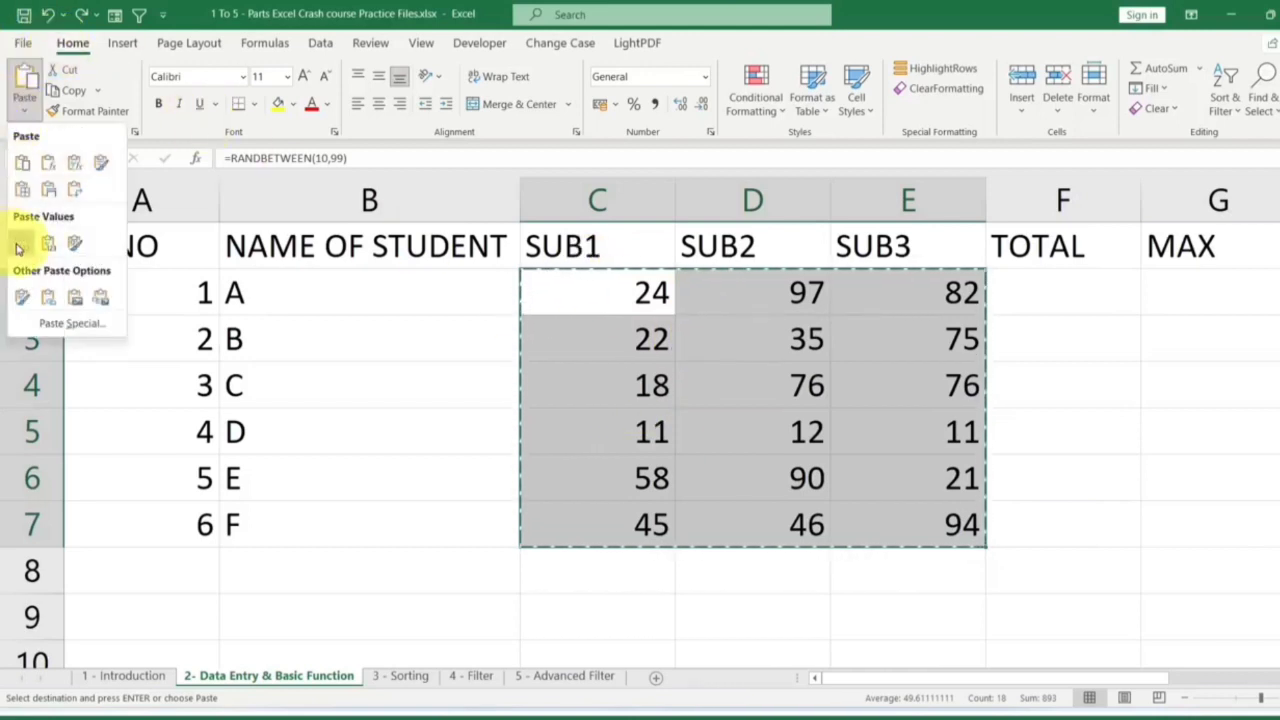
{"action": "left_click", "coordinate": [17, 248]}
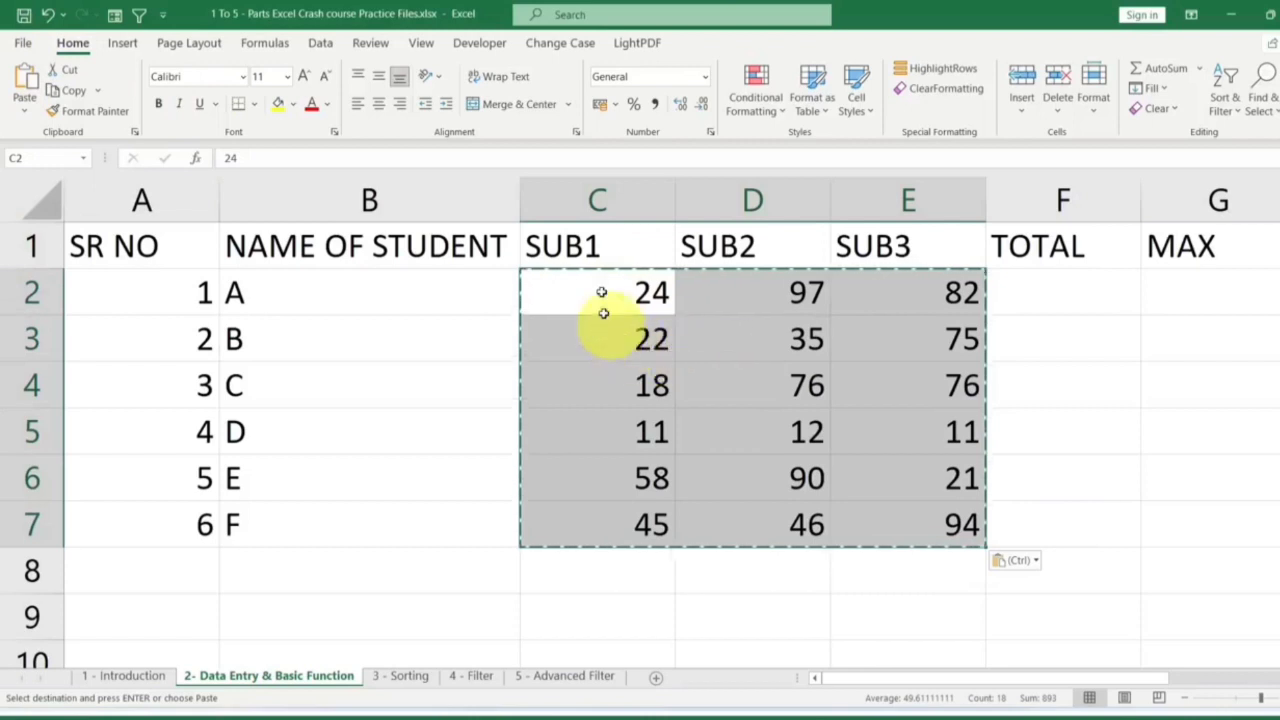
{"action": "key", "text": "Escape"}
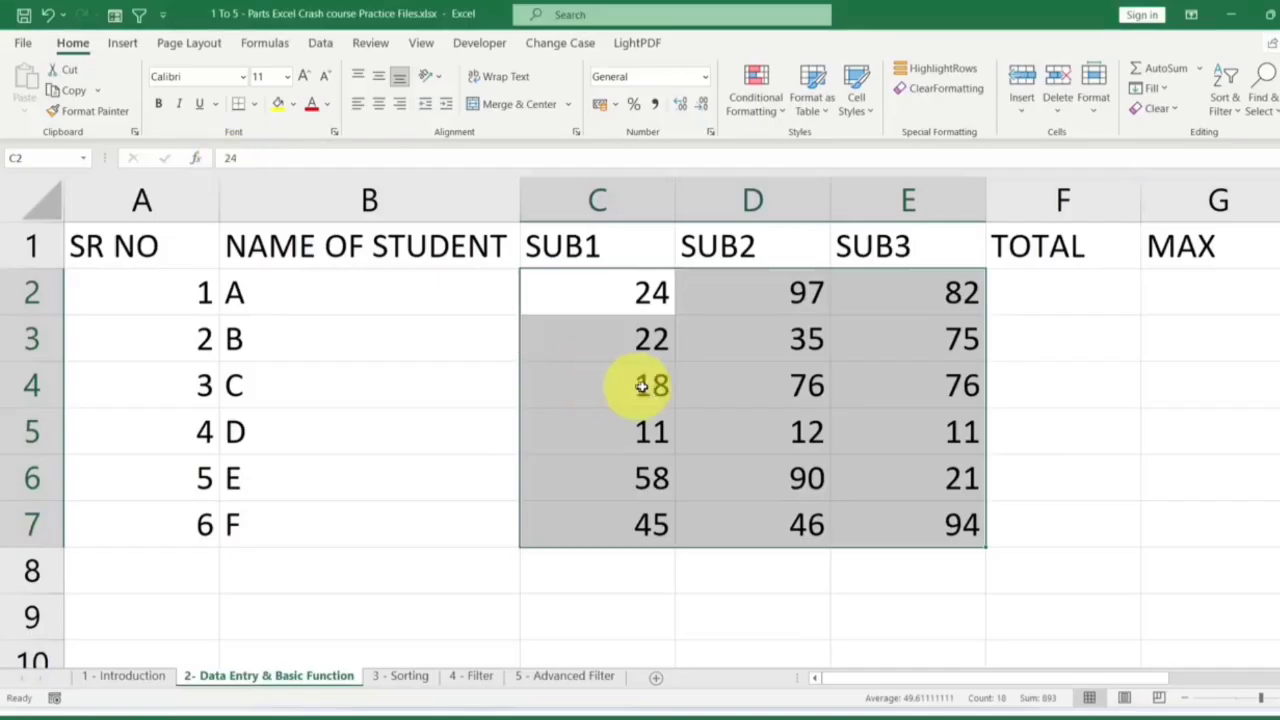
{"action": "left_click", "coordinate": [640, 385]}
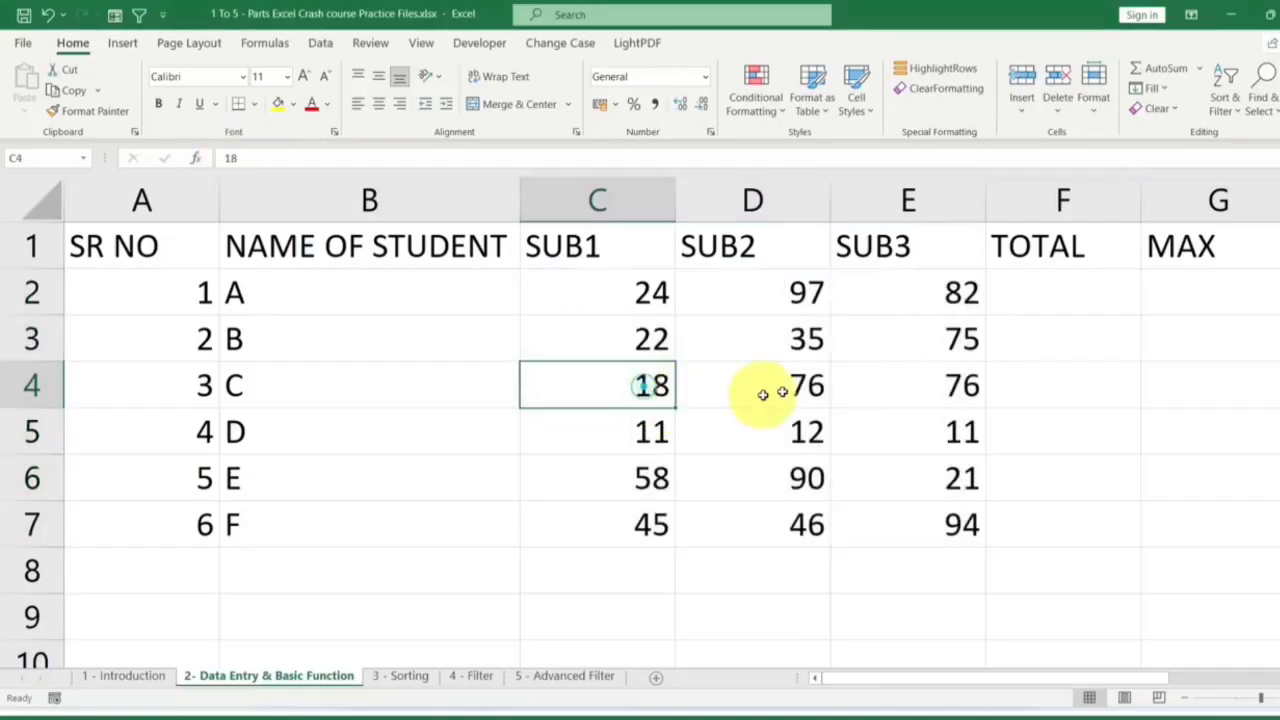
{"action": "left_click", "coordinate": [1040, 346]}
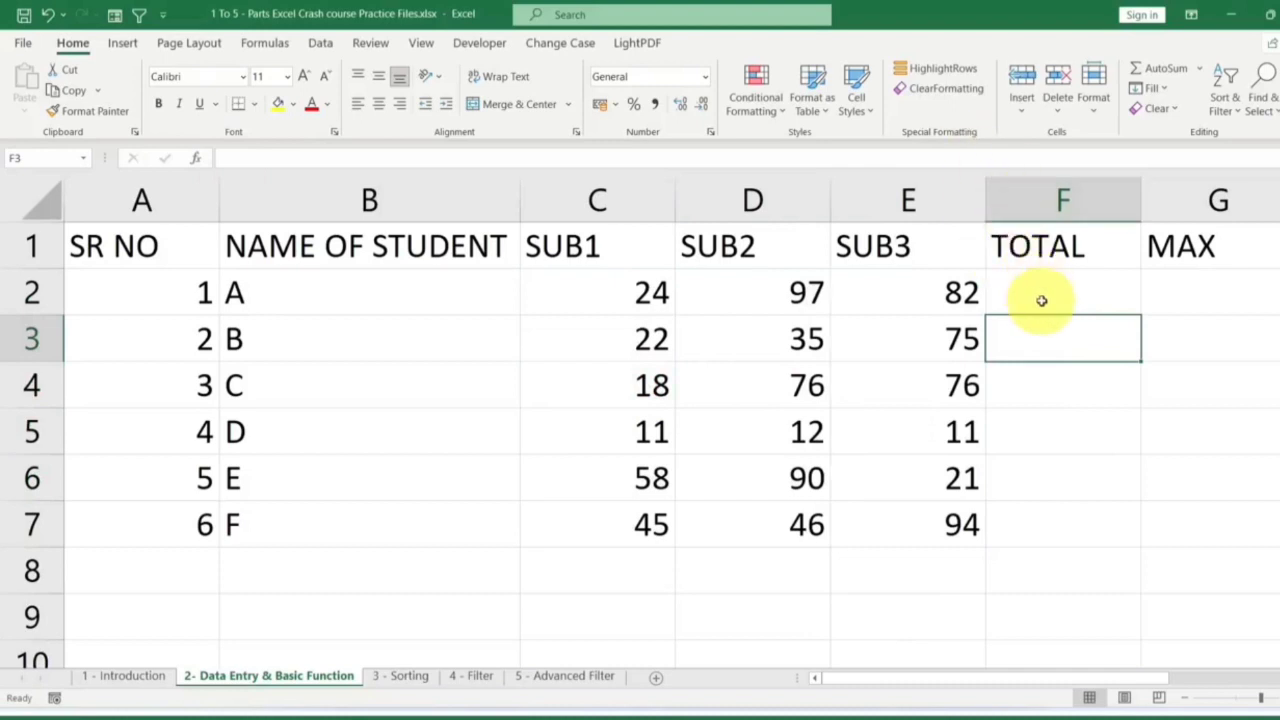
{"action": "left_click_drag", "start_coordinate": [1043, 293], "coordinate": [1035, 522]}
{"action": "left_click_drag", "start_coordinate": [663, 294], "coordinate": [950, 525]}
{"action": "left_click_drag", "start_coordinate": [365, 291], "coordinate": [943, 514]}
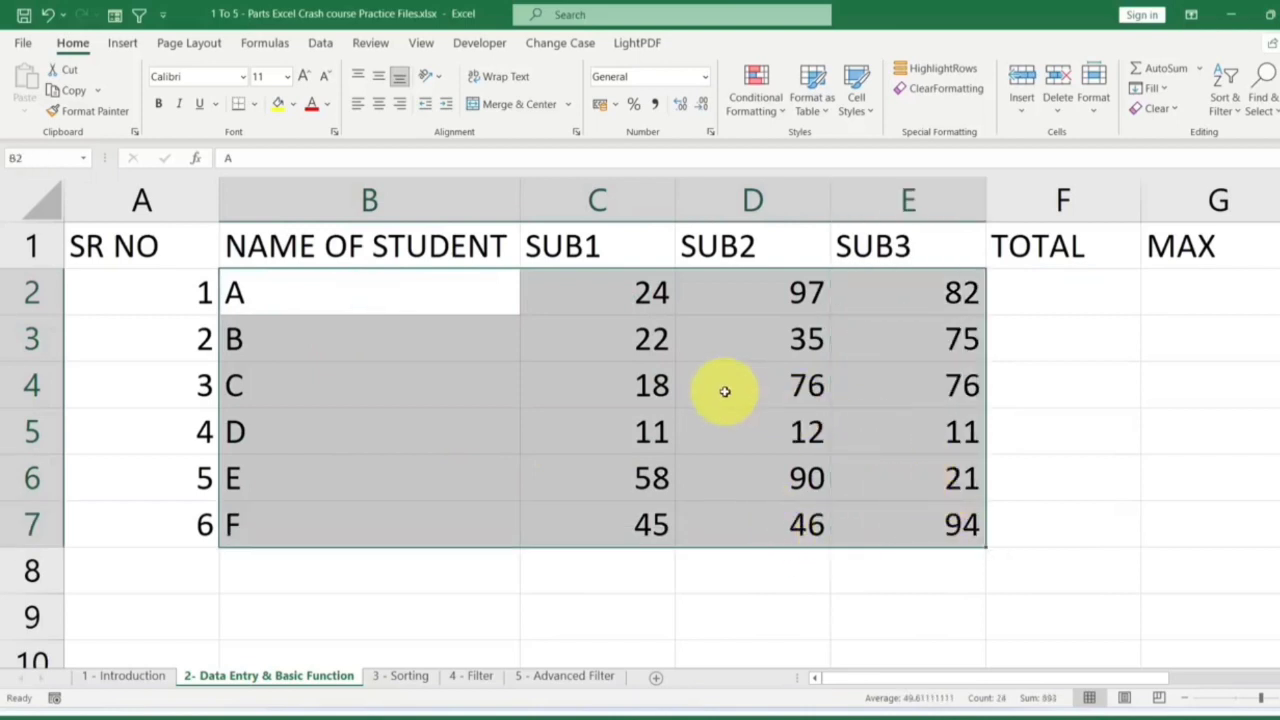
Enter the formula =C2+D2+E2 in cell F2 to total the first student's three subject marks.
{"action": "scroll", "coordinate": [725, 393], "scroll_direction": "down", "scroll_amount": 1}
{"action": "scroll", "coordinate": [703, 394], "scroll_direction": "down", "scroll_amount": 1}
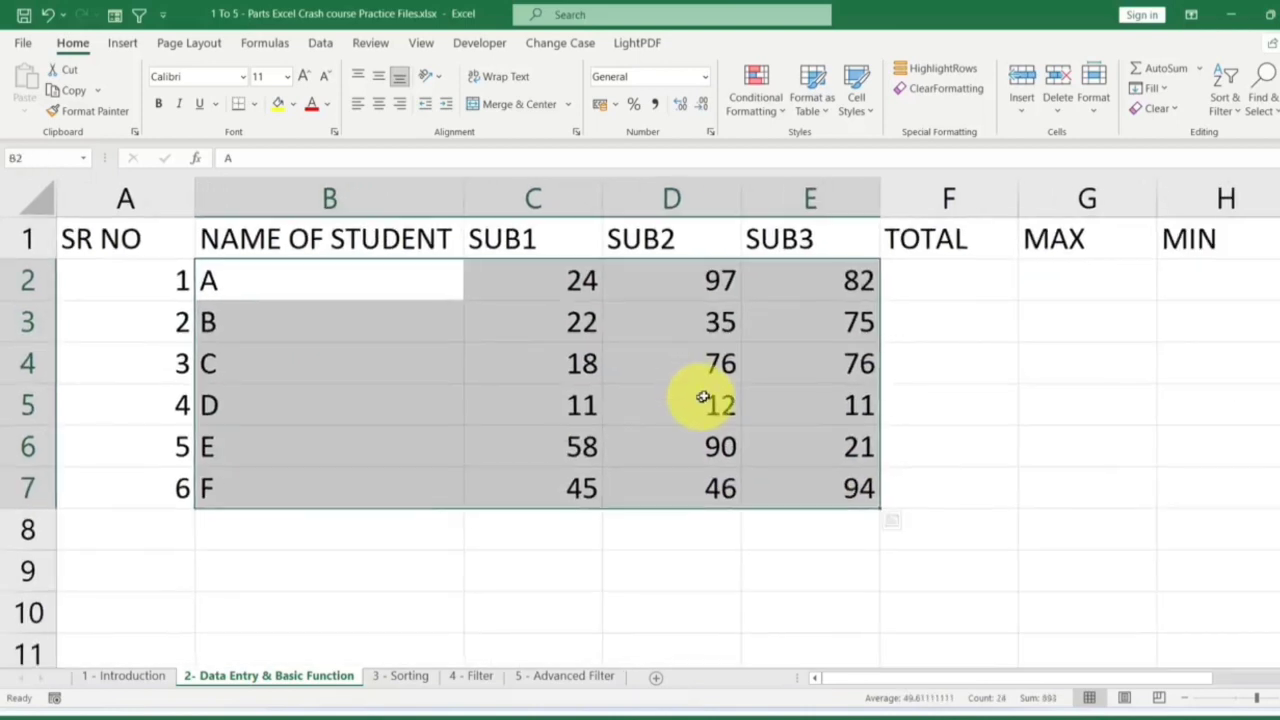
{"action": "left_click", "coordinate": [955, 288]}
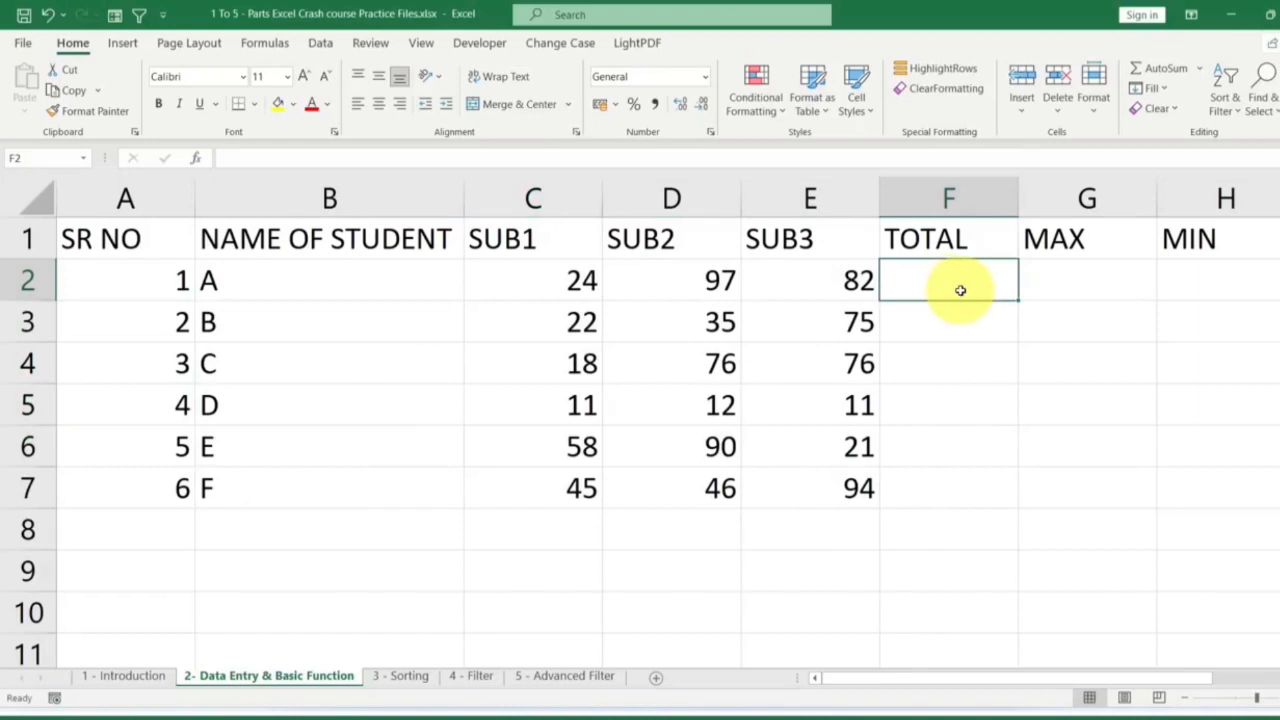
{"action": "type", "text": "="}
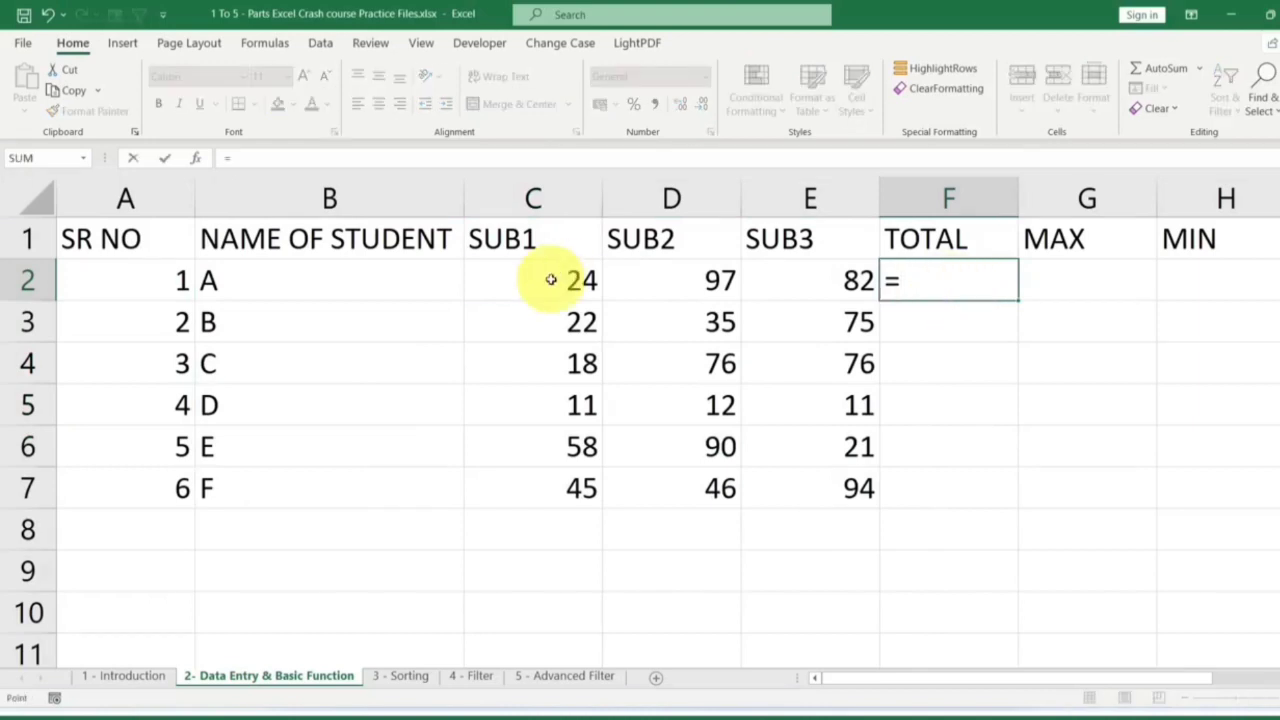
{"action": "left_click", "coordinate": [551, 280]}
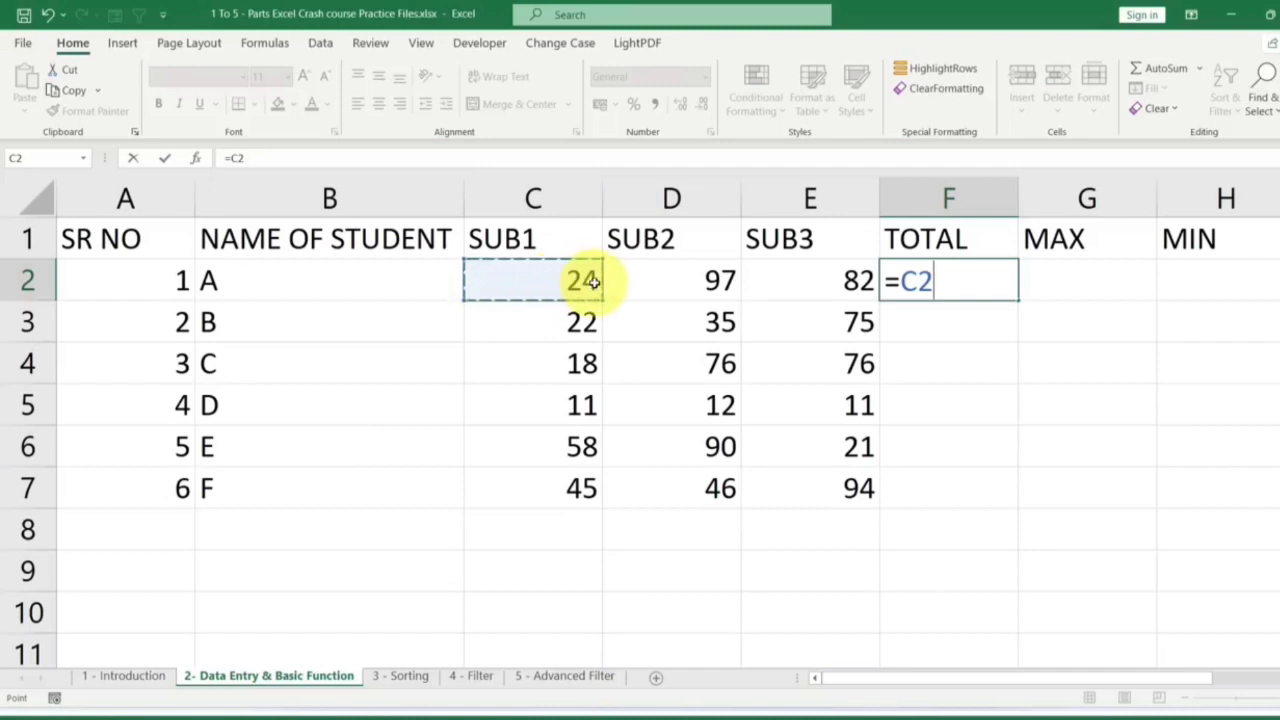
{"action": "key", "text": "Escape"}
{"action": "type", "text": "="}
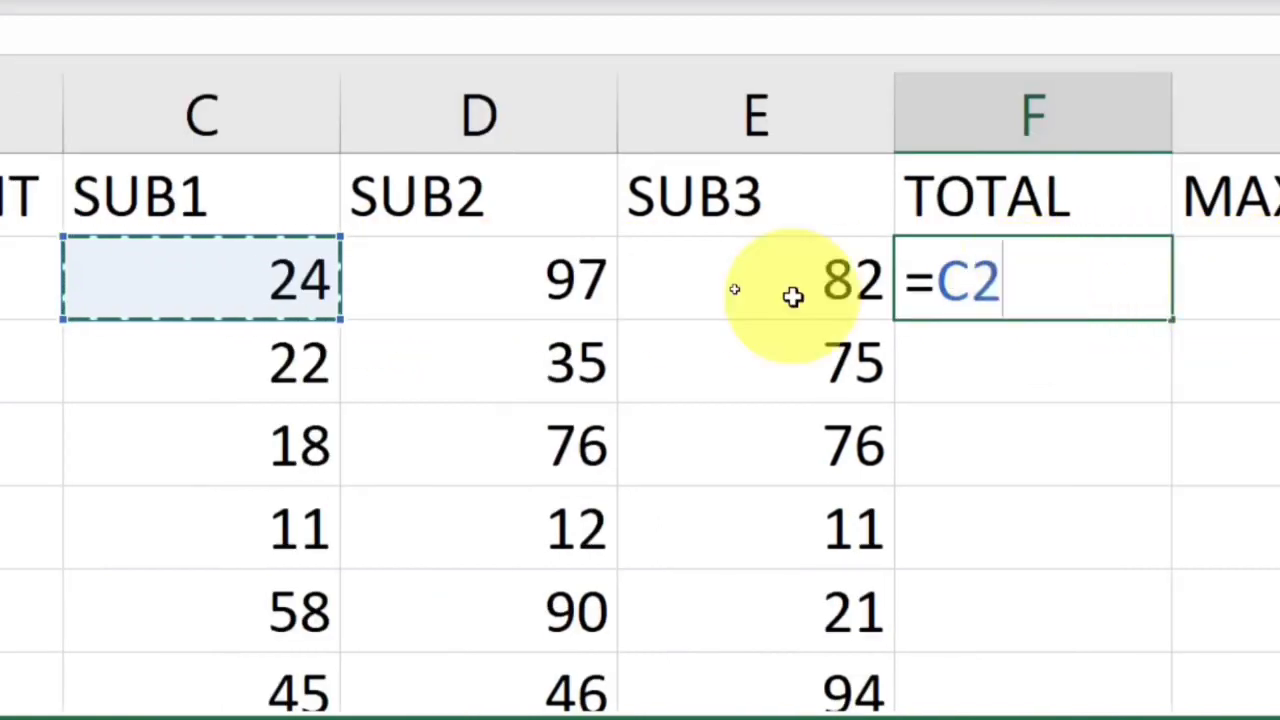
{"action": "type", "text": "+"}
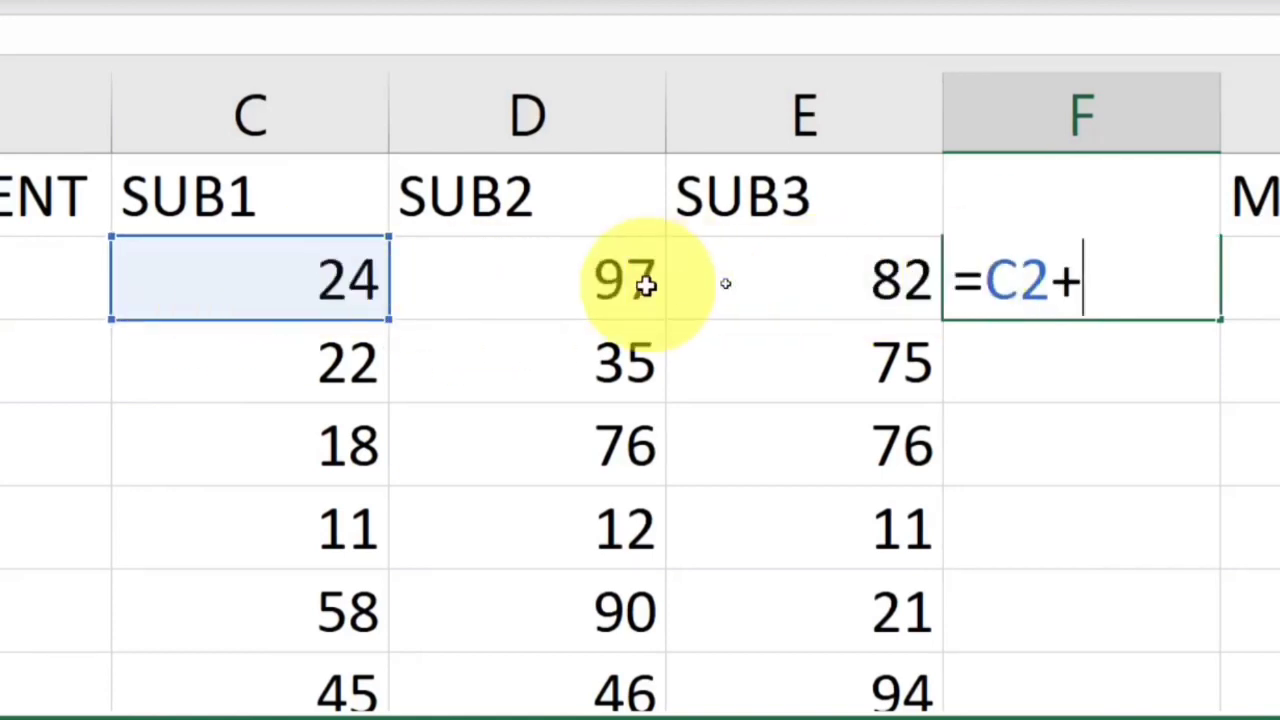
{"action": "left_click", "coordinate": [605, 280]}
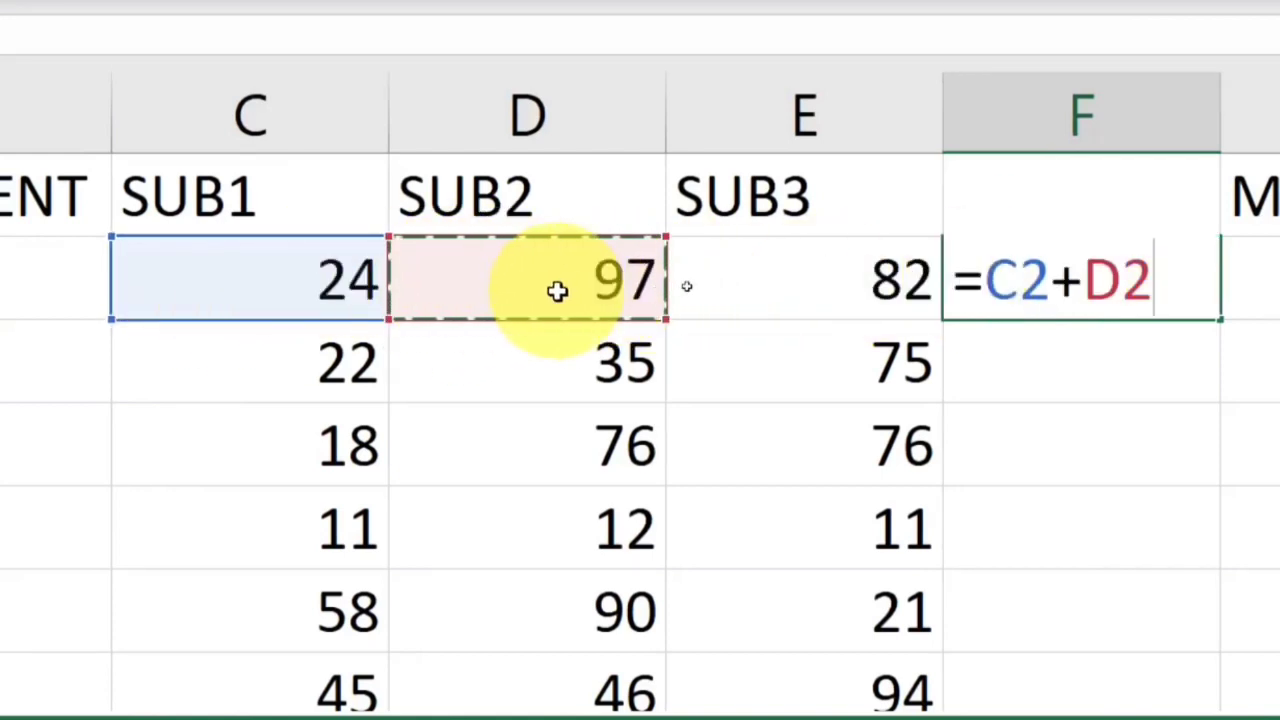
{"action": "type", "text": "+"}
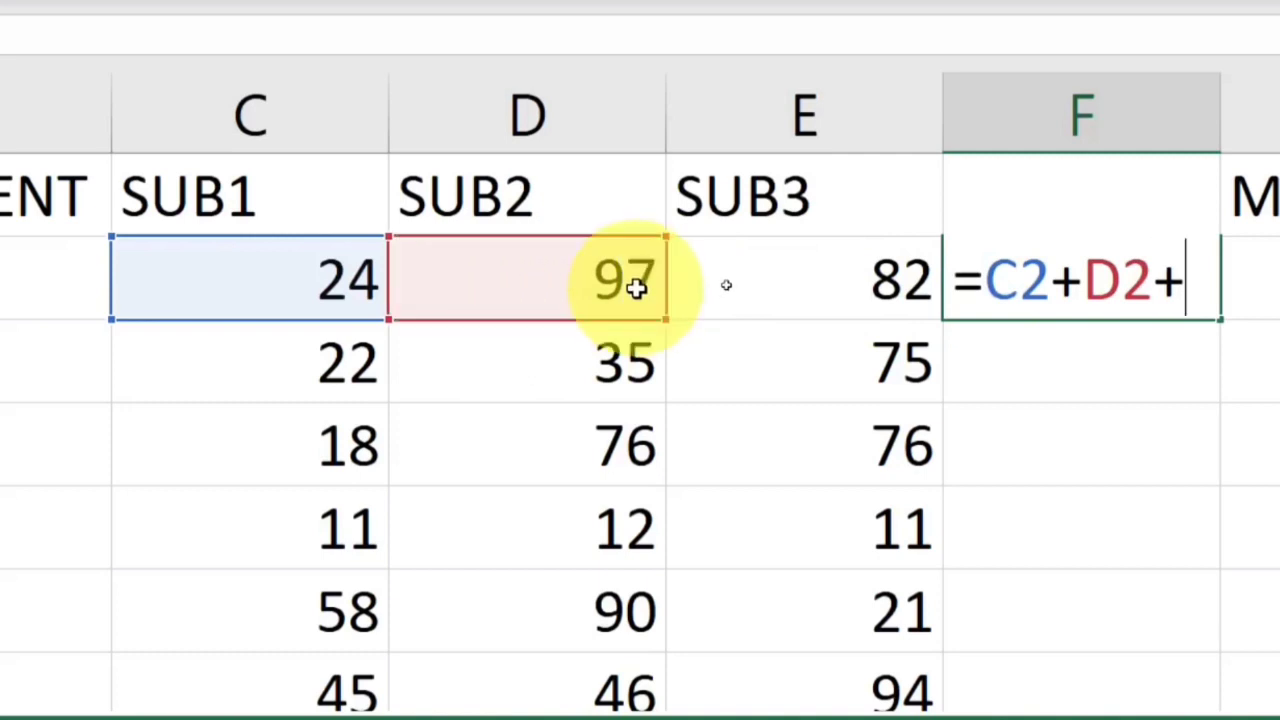
{"action": "left_click", "coordinate": [835, 284]}
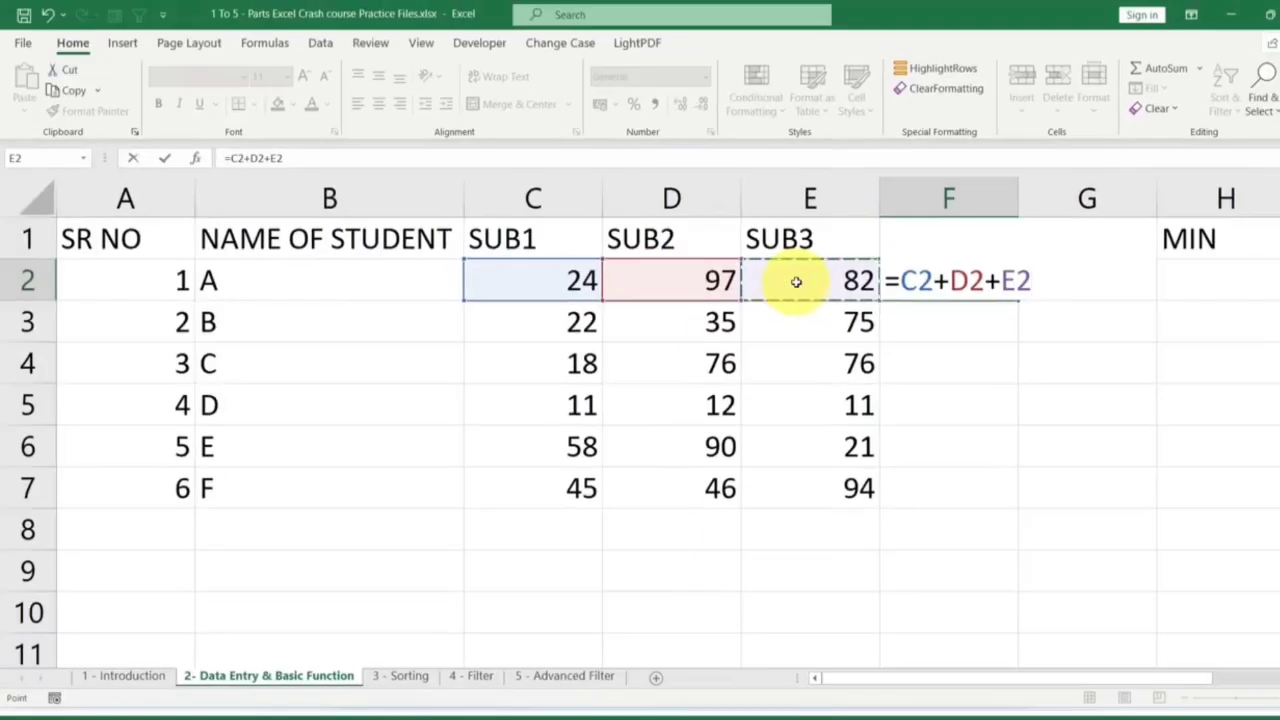
{"action": "key", "text": "Return"}
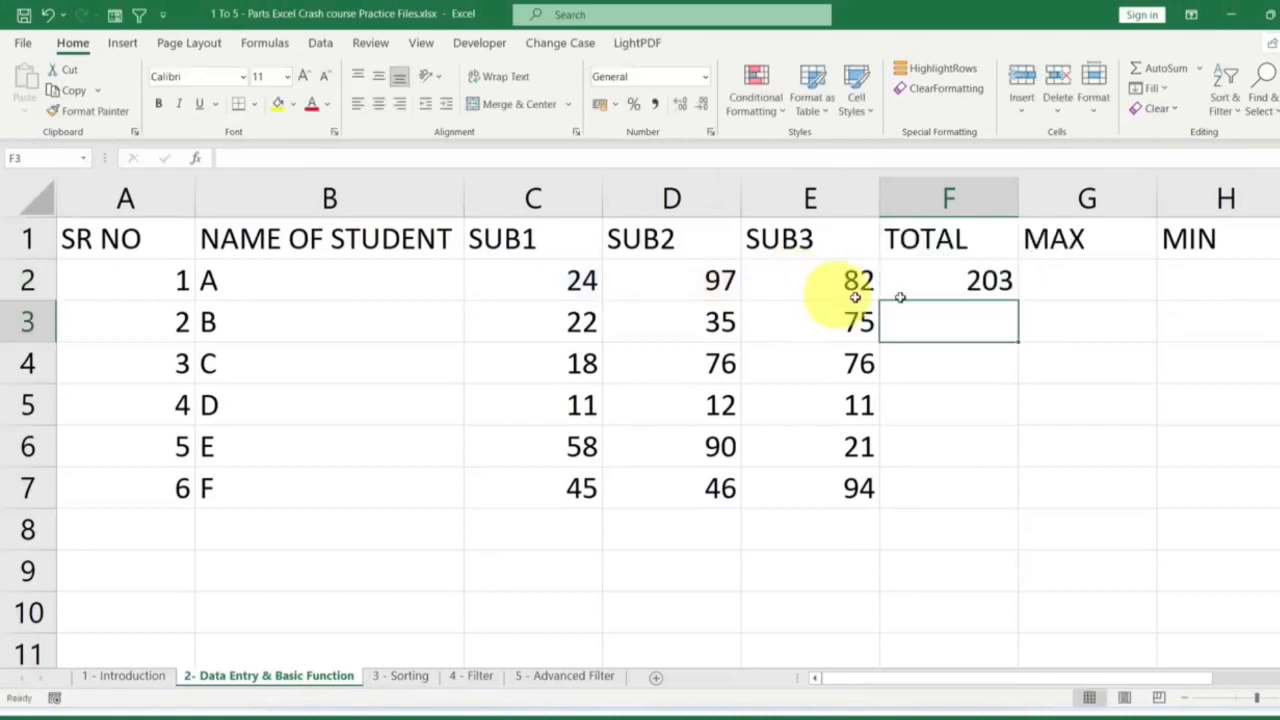
Fill the TOTAL formula from F2 down through F7 and clear the copies in F3:F7.
{"action": "left_click", "coordinate": [988, 282]}
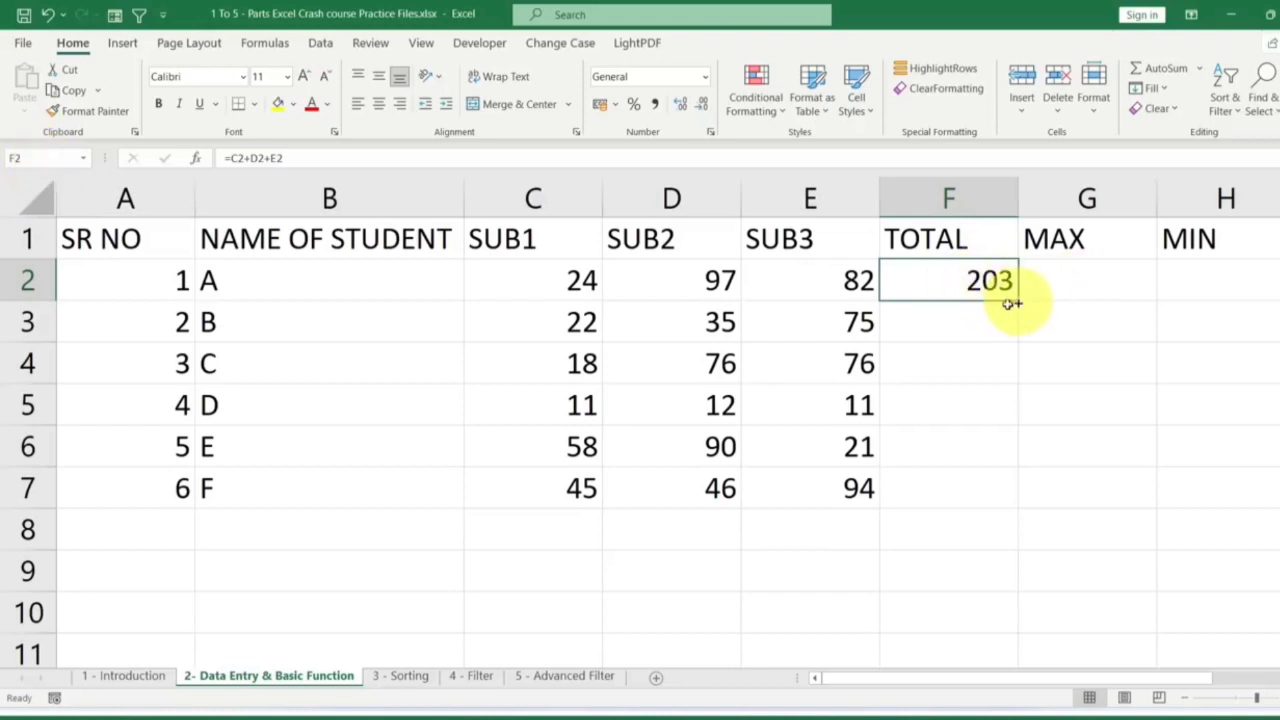
{"action": "left_click_drag", "start_coordinate": [595, 280], "coordinate": [850, 488]}
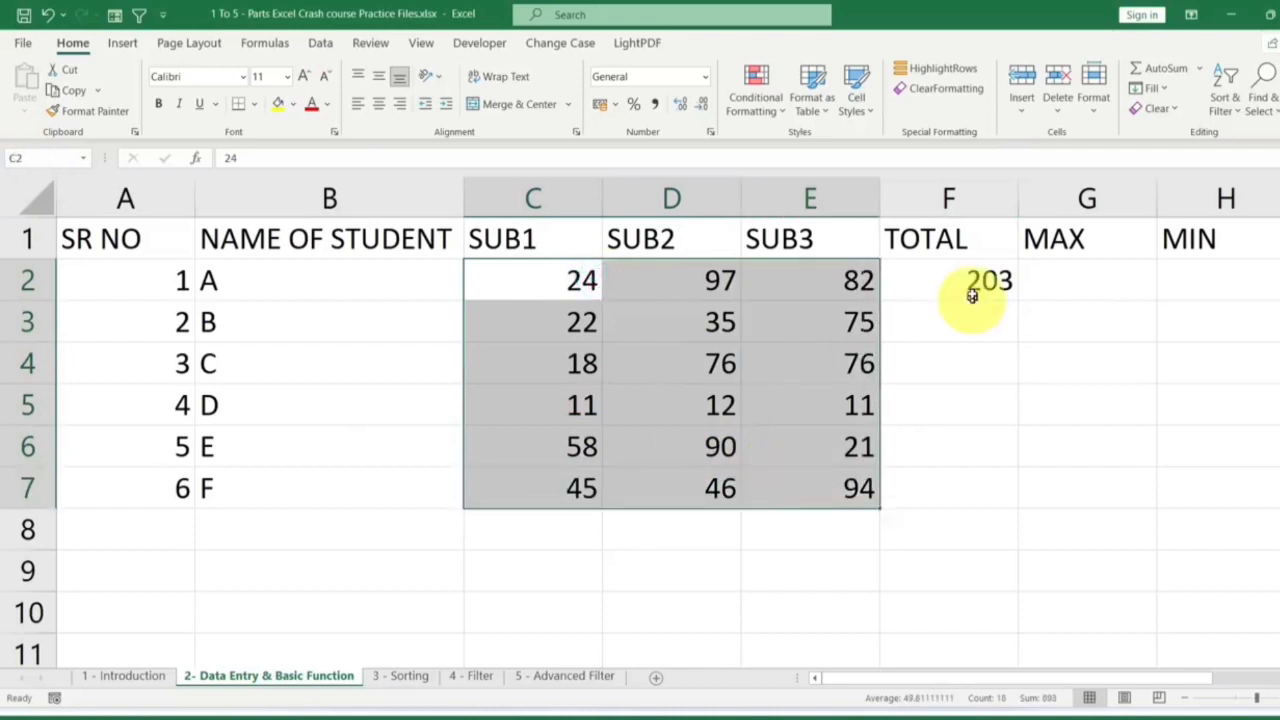
{"action": "left_click", "coordinate": [971, 296]}
{"action": "left_click_drag", "start_coordinate": [1020, 300], "coordinate": [978, 477]}
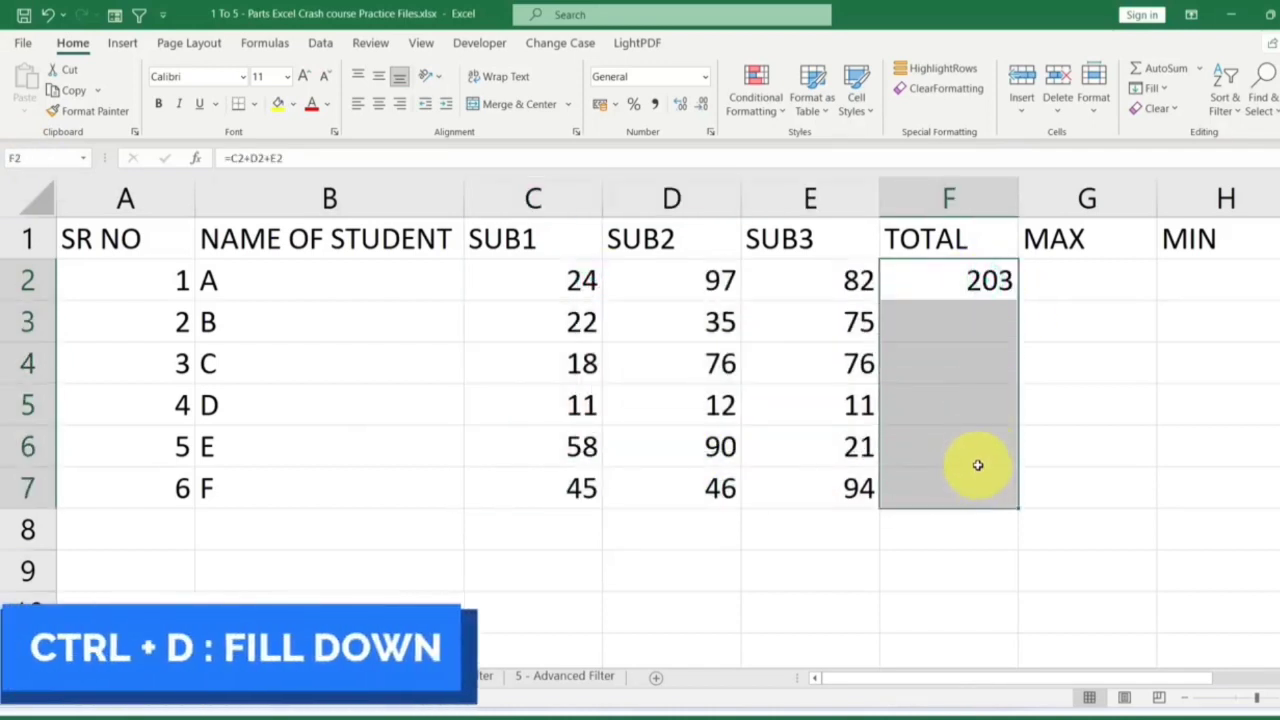
{"action": "key", "text": "ctrl+d"}
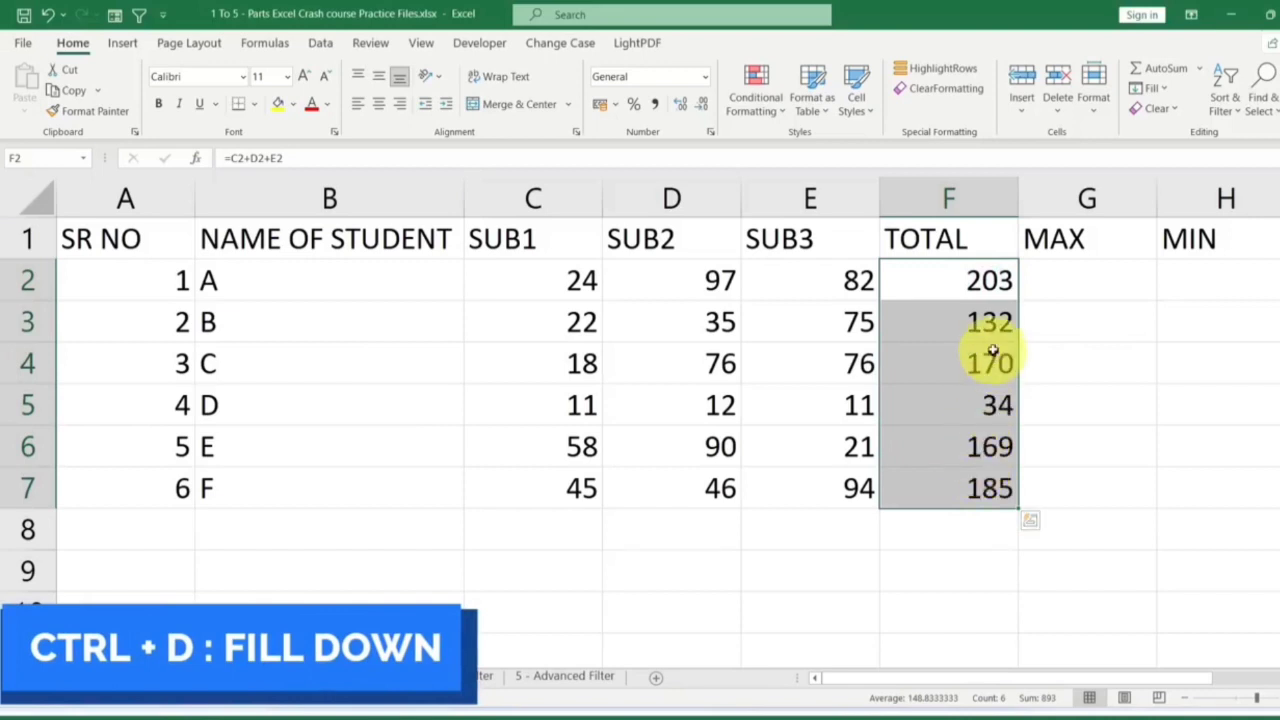
{"action": "left_click_drag", "start_coordinate": [988, 325], "coordinate": [986, 491]}
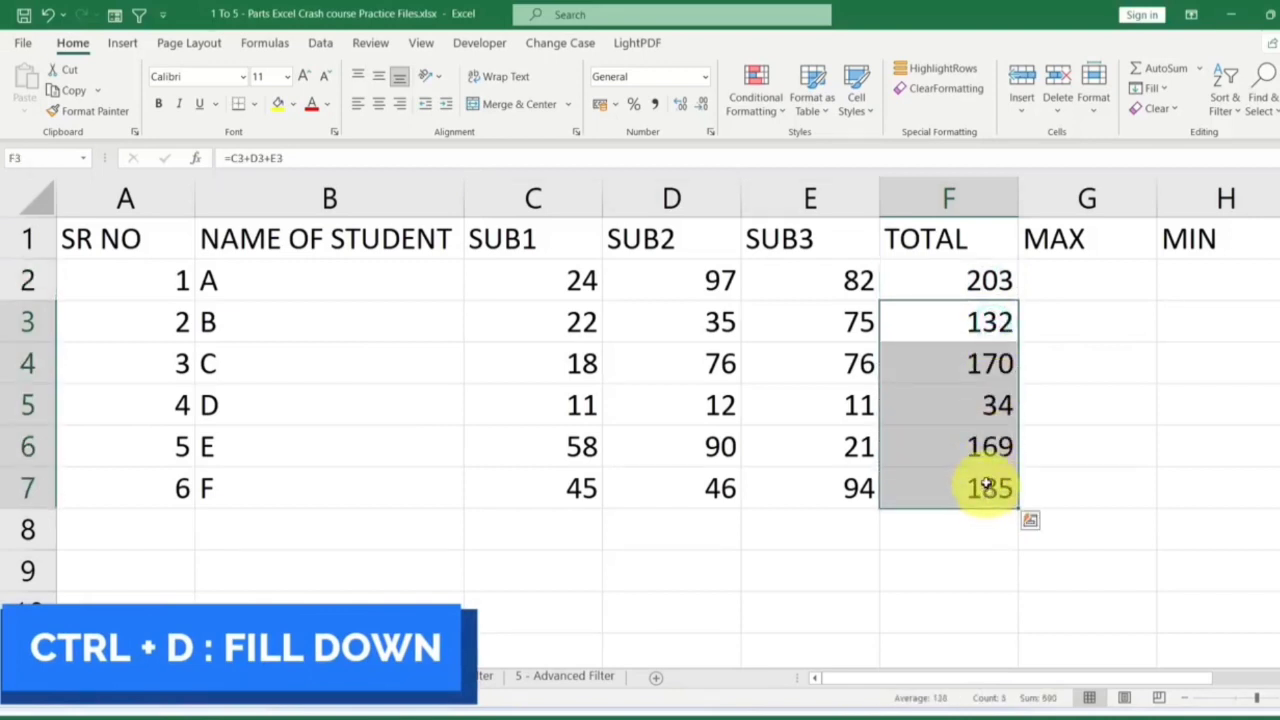
{"action": "key", "text": "Delete"}
Extend the F2 total formula down to row 7 and undo the fill.
{"action": "left_click", "coordinate": [970, 287]}
{"action": "left_click_drag", "start_coordinate": [1016, 298], "coordinate": [1019, 494]}
{"action": "key", "text": "ctrl+z"}
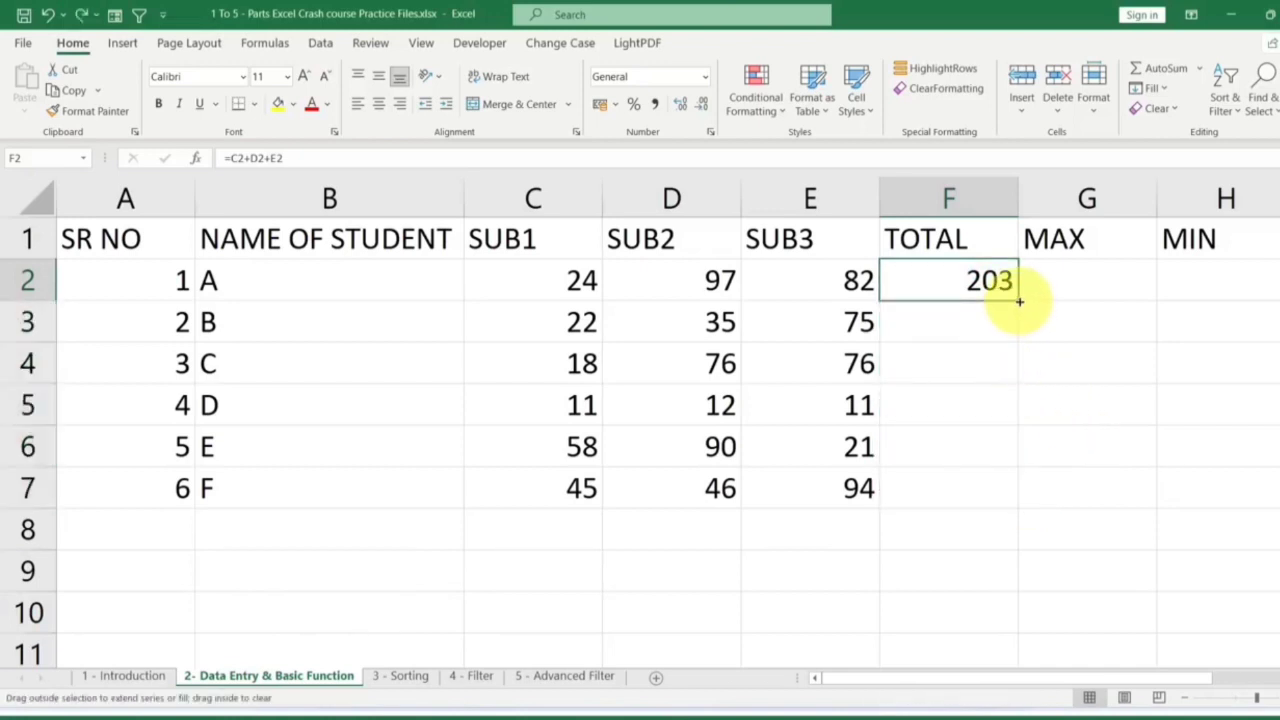
AutoFill the F2 formula to the last student row and delete the filled totals in F3:F7.
{"action": "double_click", "coordinate": [1018, 300]}
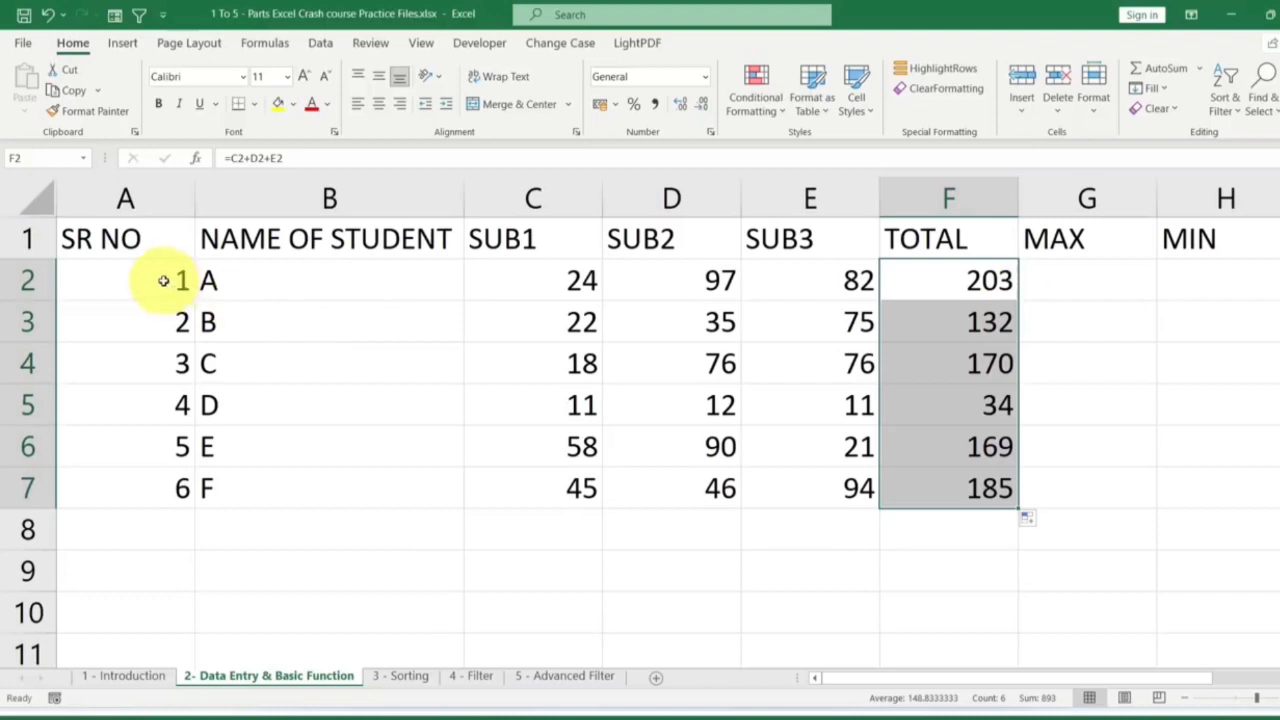
{"action": "left_click_drag", "start_coordinate": [165, 281], "coordinate": [163, 344]}
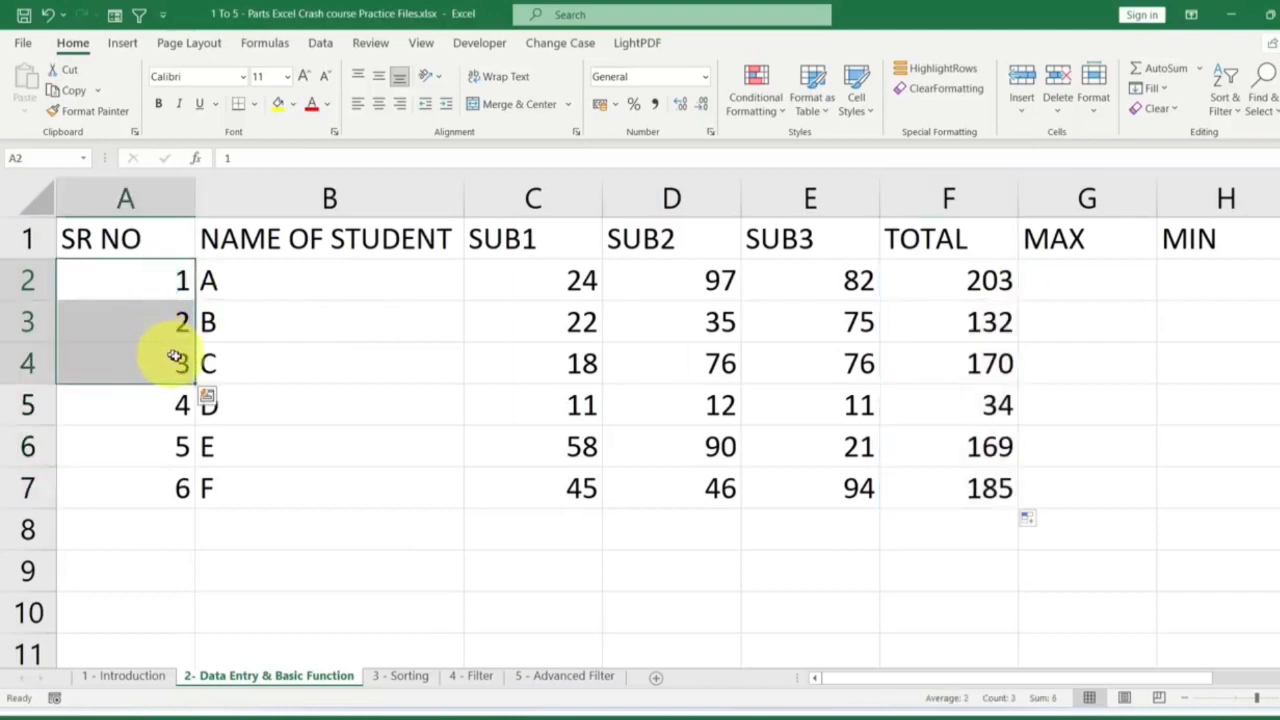
{"action": "left_click_drag", "start_coordinate": [920, 325], "coordinate": [985, 487]}
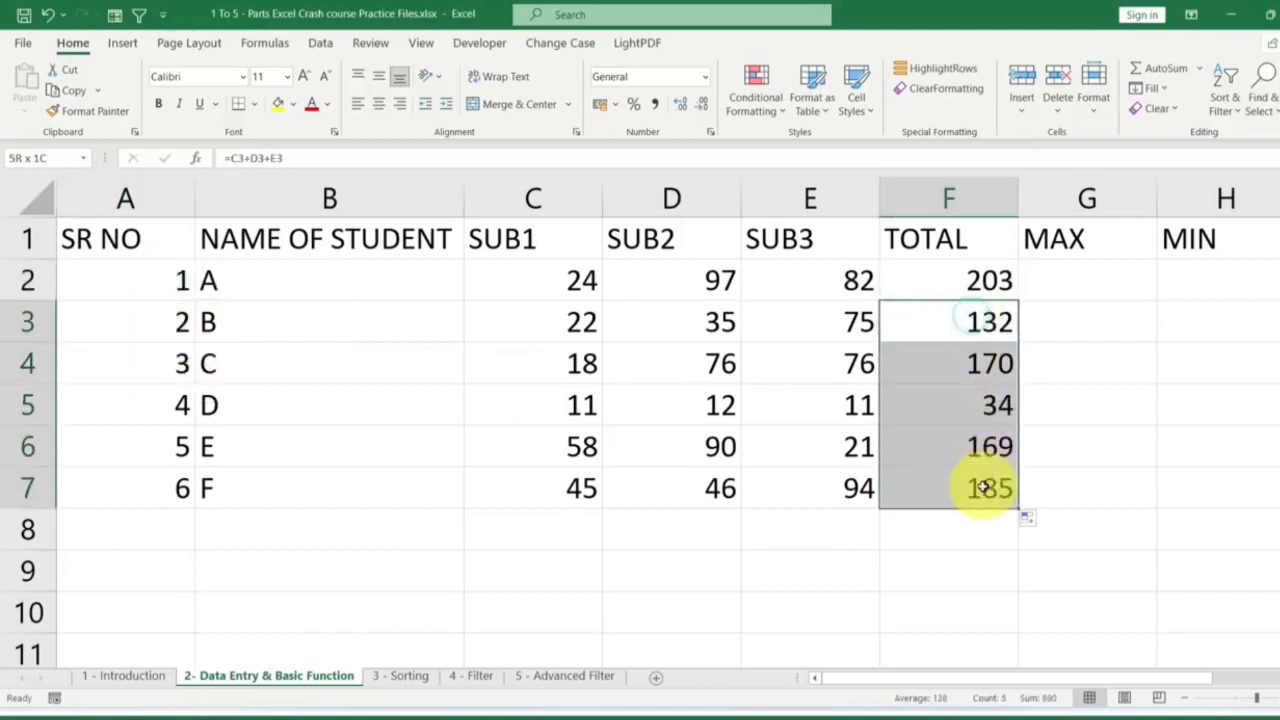
{"action": "key", "text": "Delete"}
{"action": "left_click", "coordinate": [857, 488]}
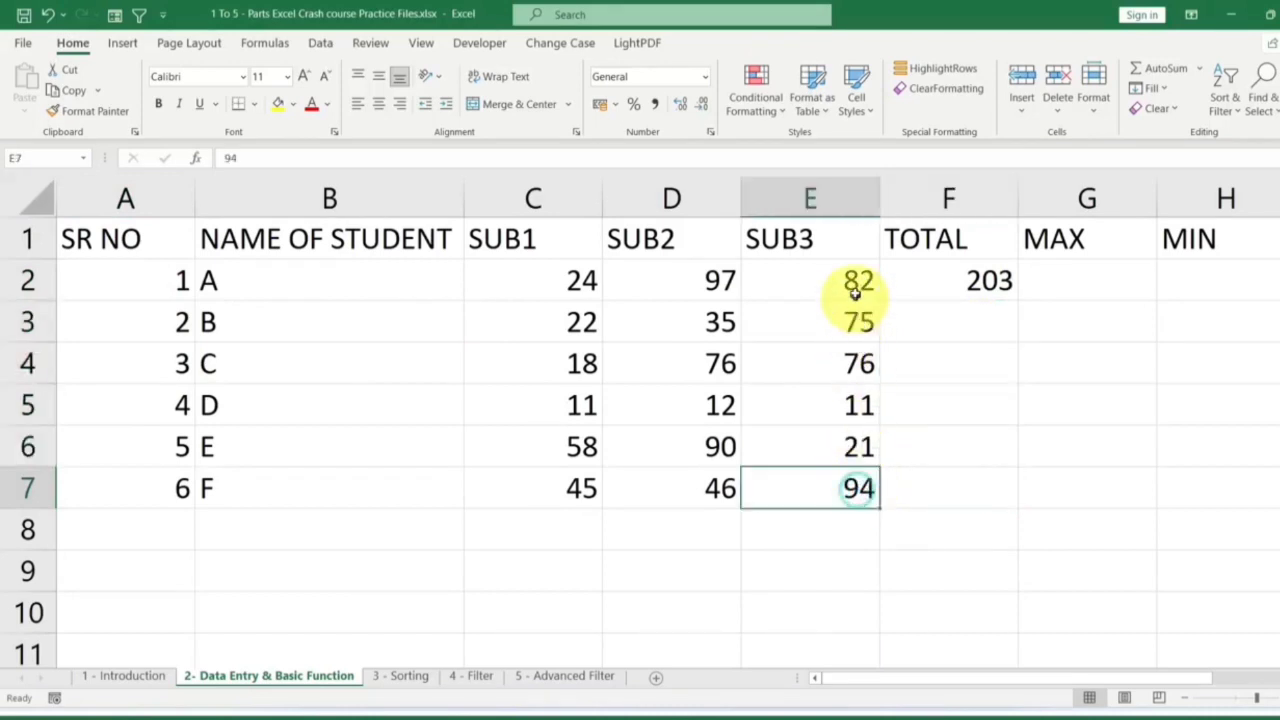
Repeat the automatic fill of the F2 formula down the TOTAL column and clear F3:F7 again.
{"action": "left_click", "coordinate": [990, 282]}
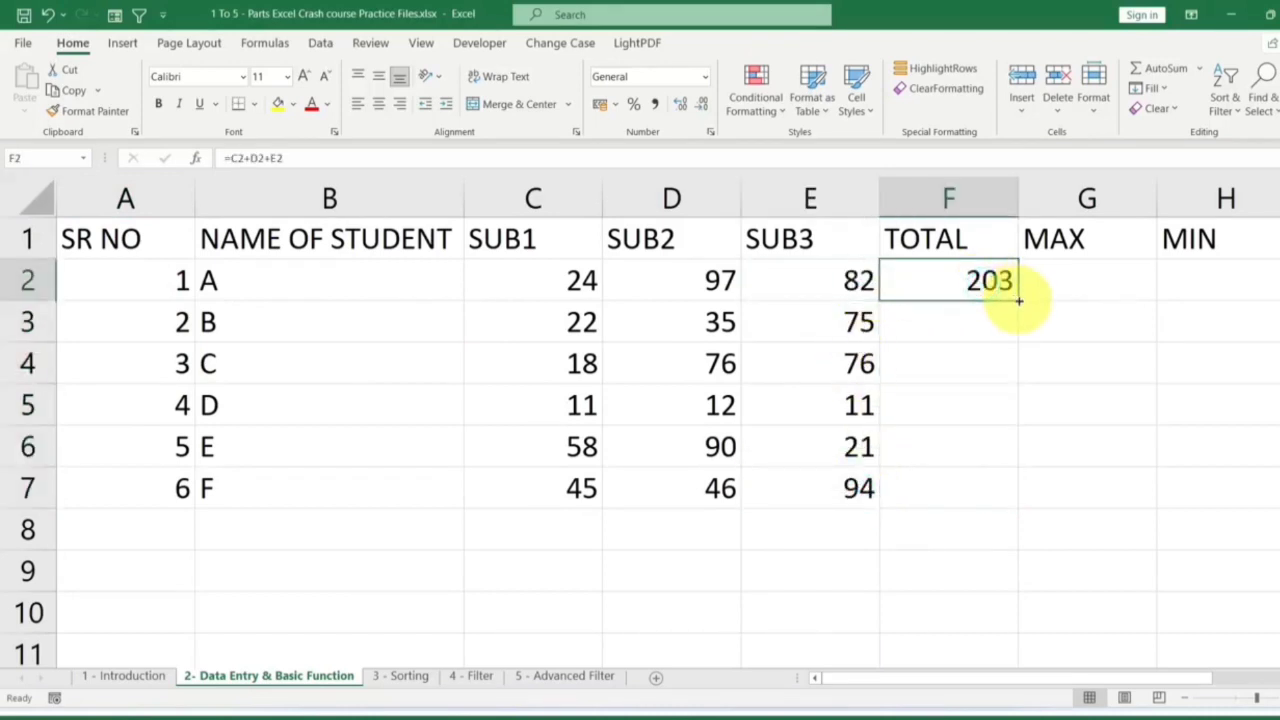
{"action": "double_click", "coordinate": [1019, 301]}
{"action": "left_click_drag", "start_coordinate": [967, 320], "coordinate": [960, 492]}
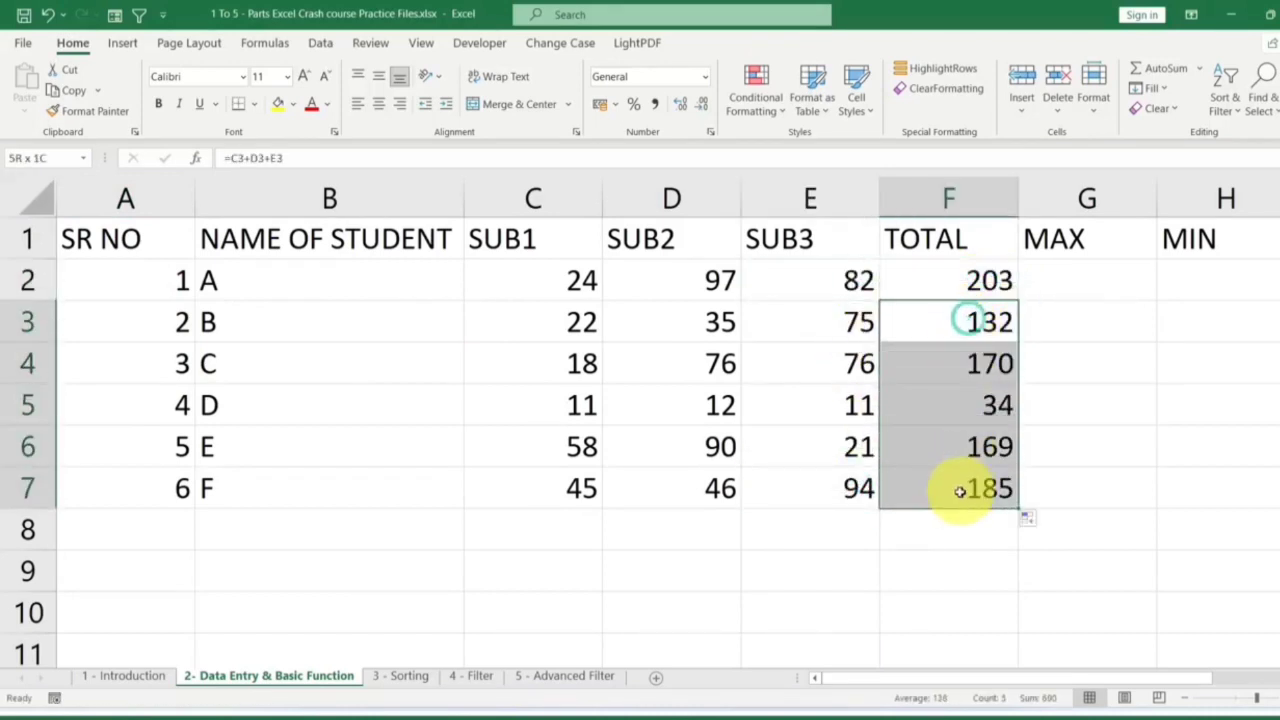
{"action": "left_click", "coordinate": [920, 487]}
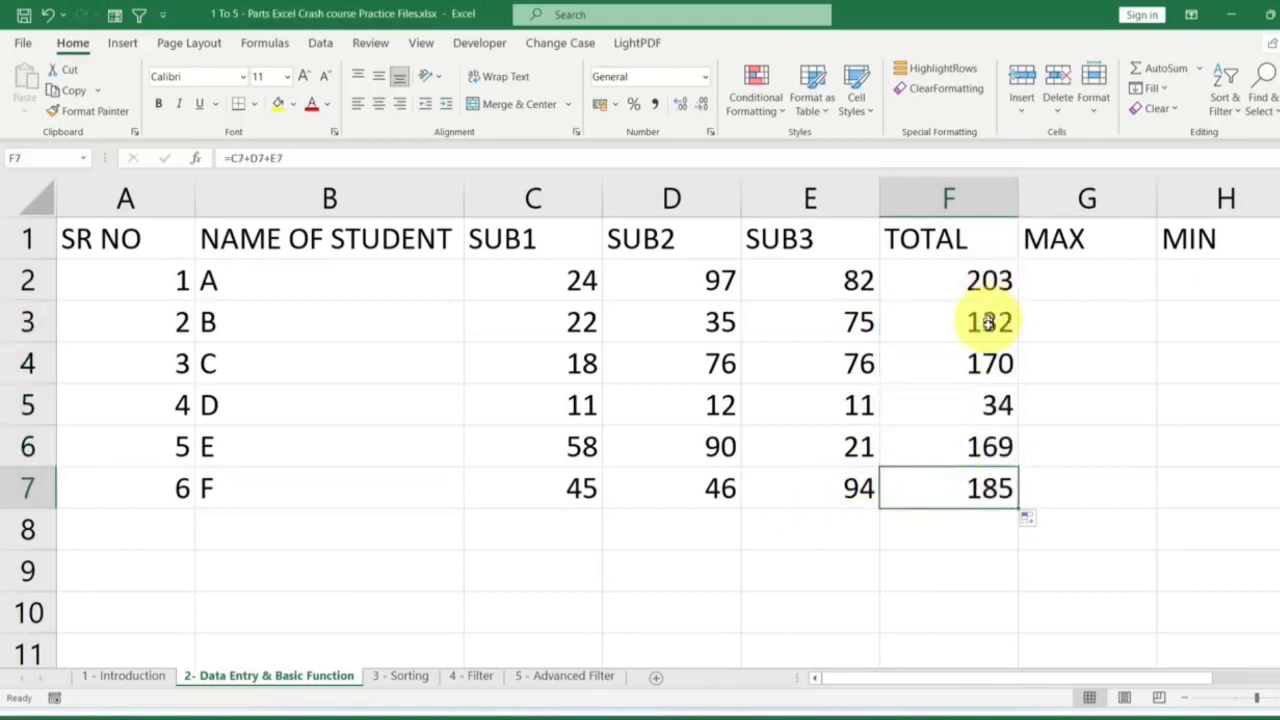
{"action": "left_click_drag", "start_coordinate": [988, 322], "coordinate": [983, 500]}
{"action": "key", "text": "Delete"}
Practise extending the F2 formula down to F7 and undoing the fill, two times.
{"action": "left_click", "coordinate": [1011, 286]}
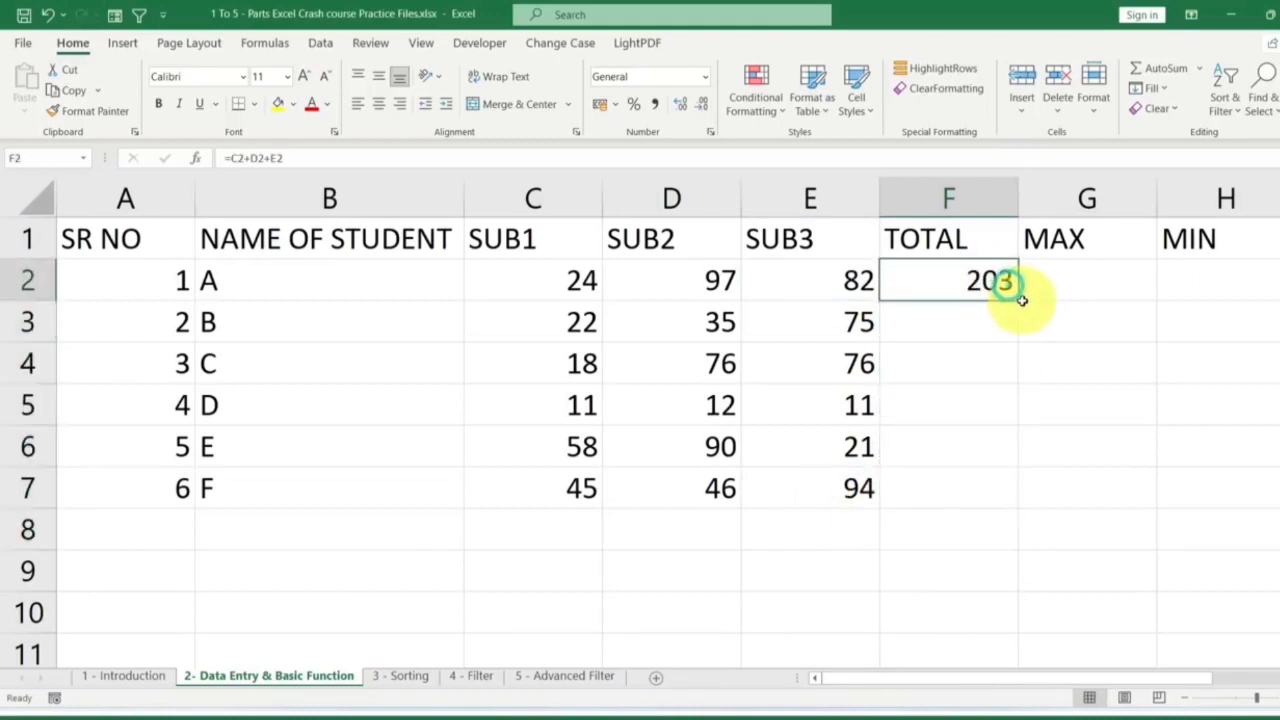
{"action": "left_click_drag", "start_coordinate": [1019, 301], "coordinate": [1020, 493]}
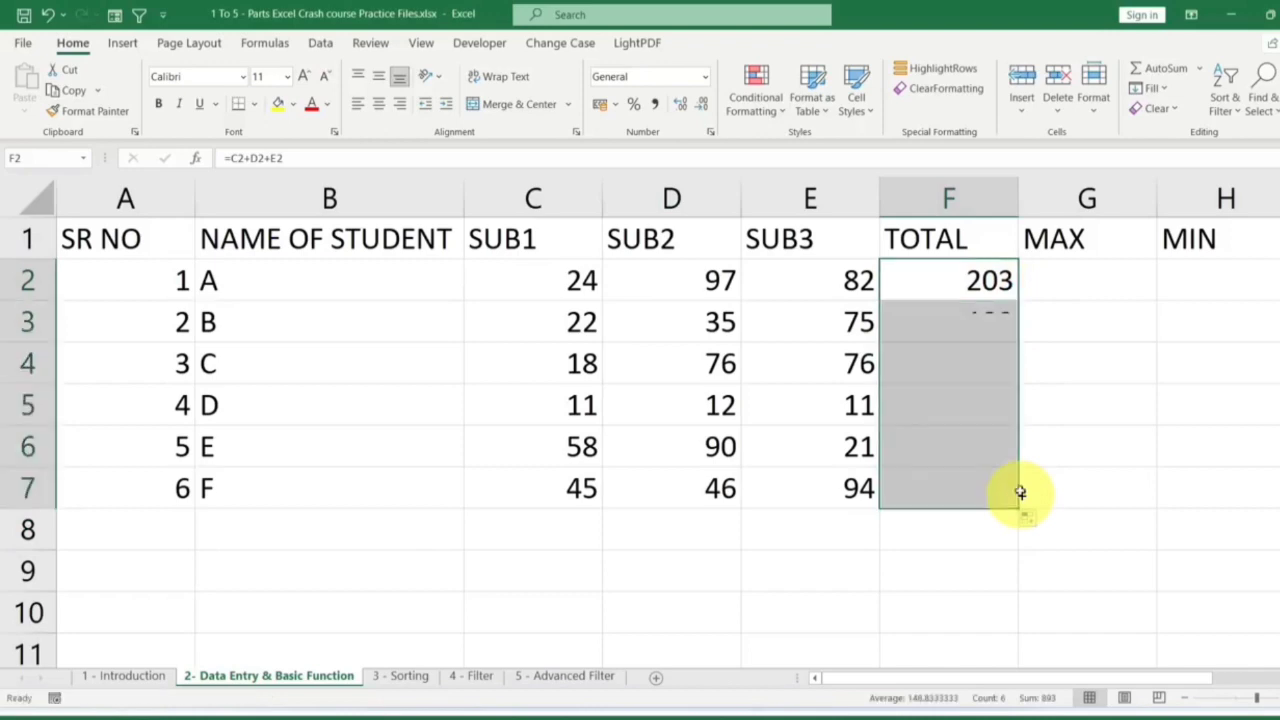
{"action": "key", "text": "ctrl+z"}
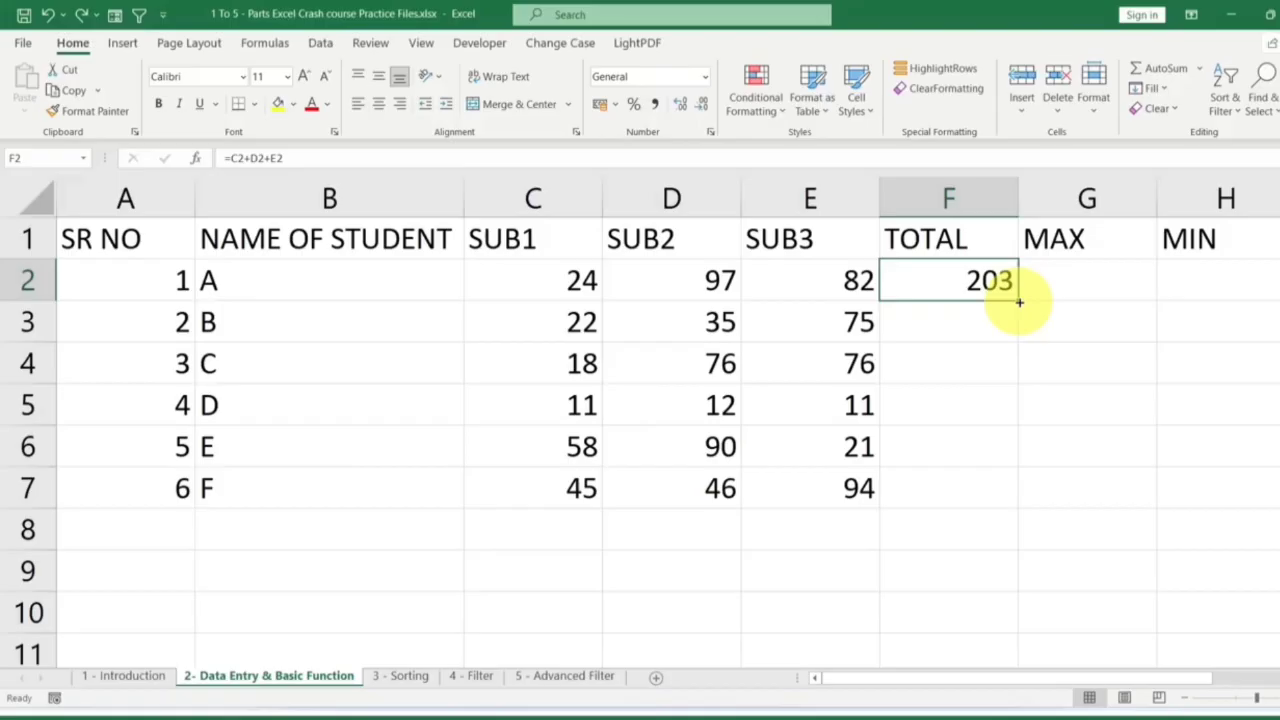
{"action": "left_click_drag", "start_coordinate": [1019, 302], "coordinate": [1040, 495]}
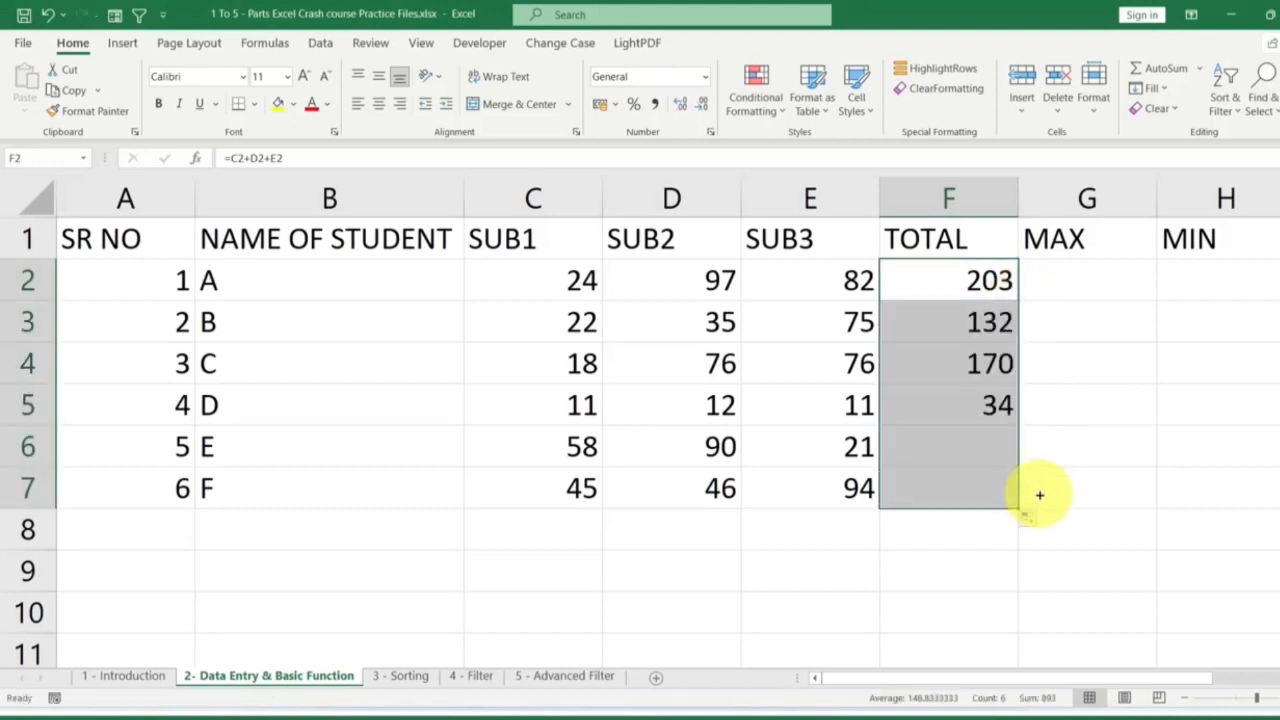
{"action": "key", "text": "ctrl+z"}
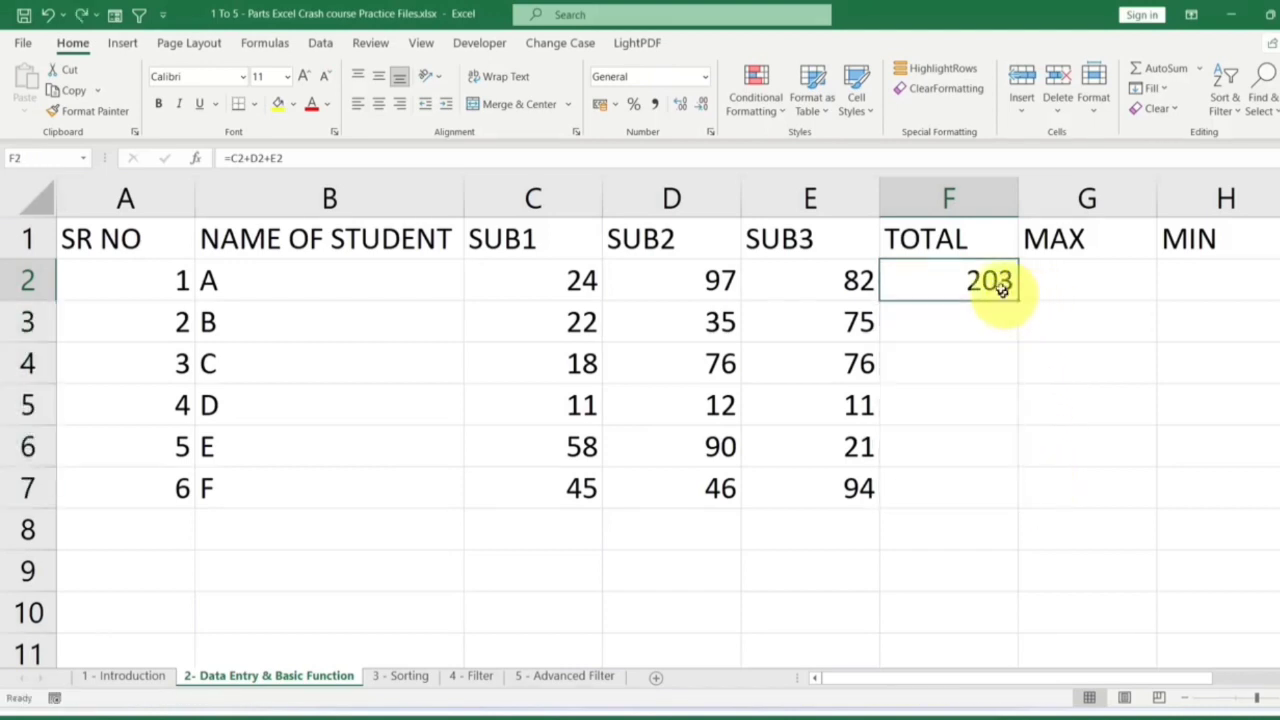
Fill the total formula in F2 down through F7 for all six students.
{"action": "left_click_drag", "start_coordinate": [1000, 286], "coordinate": [990, 491]}
{"action": "left_click", "coordinate": [1000, 285]}
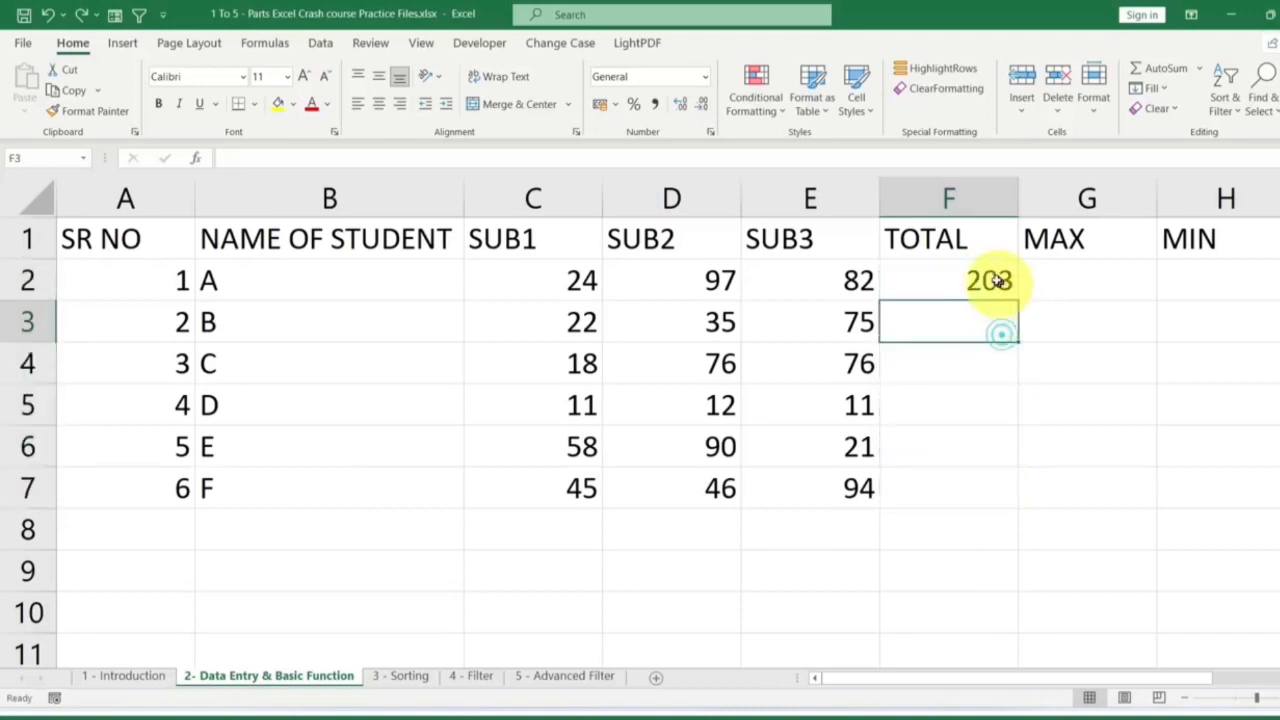
{"action": "left_click_drag", "start_coordinate": [968, 280], "coordinate": [969, 482]}
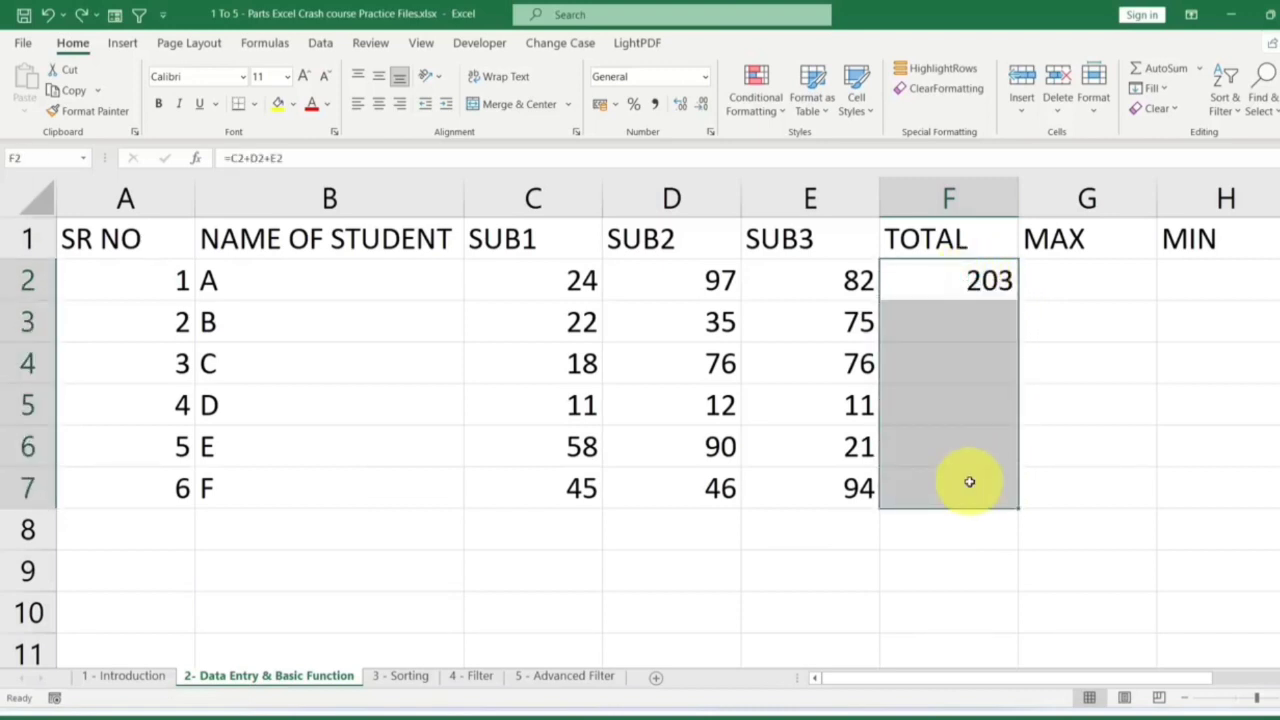
{"action": "key", "text": "ctrl+d"}
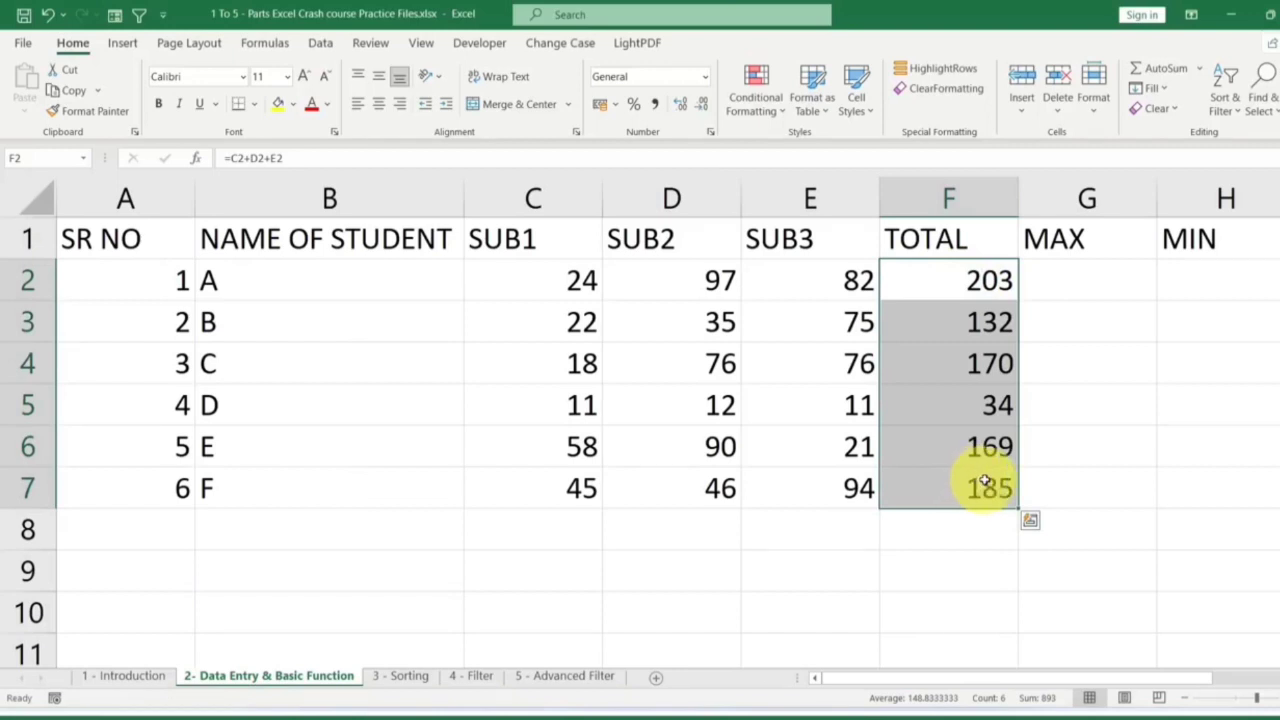
Examine the filled totals in F3:F7, the formula in F2 and the subject marks in C2:E7.
{"action": "left_click_drag", "start_coordinate": [987, 321], "coordinate": [945, 486]}
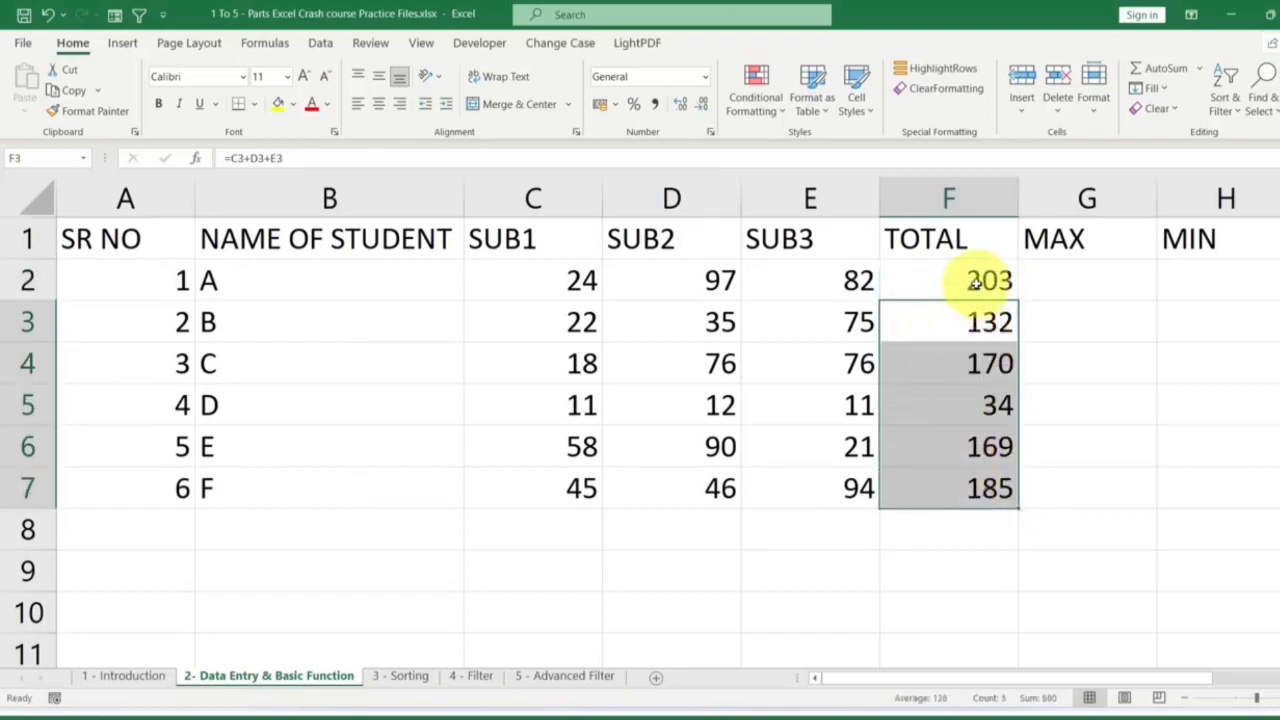
{"action": "left_click", "coordinate": [985, 280]}
{"action": "double_click", "coordinate": [969, 285]}
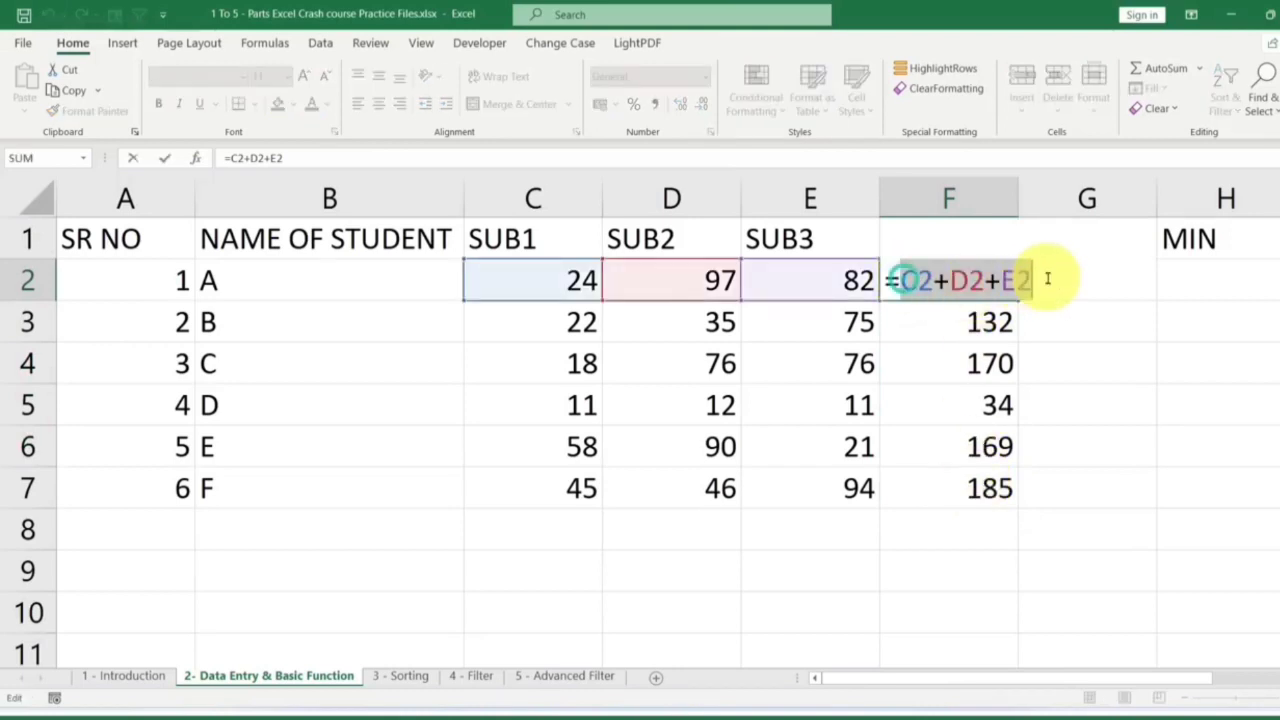
{"action": "key", "text": "Escape"}
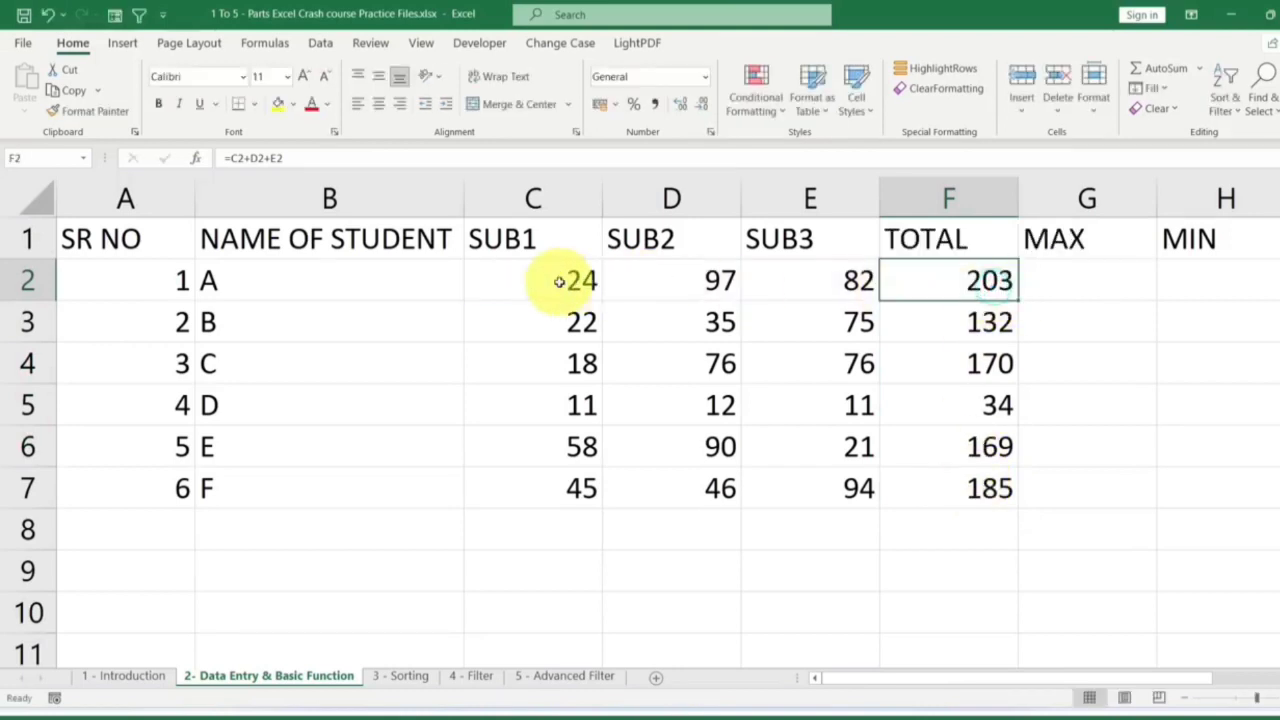
{"action": "left_click_drag", "start_coordinate": [575, 282], "coordinate": [855, 490]}
{"action": "left_click", "coordinate": [812, 569]}
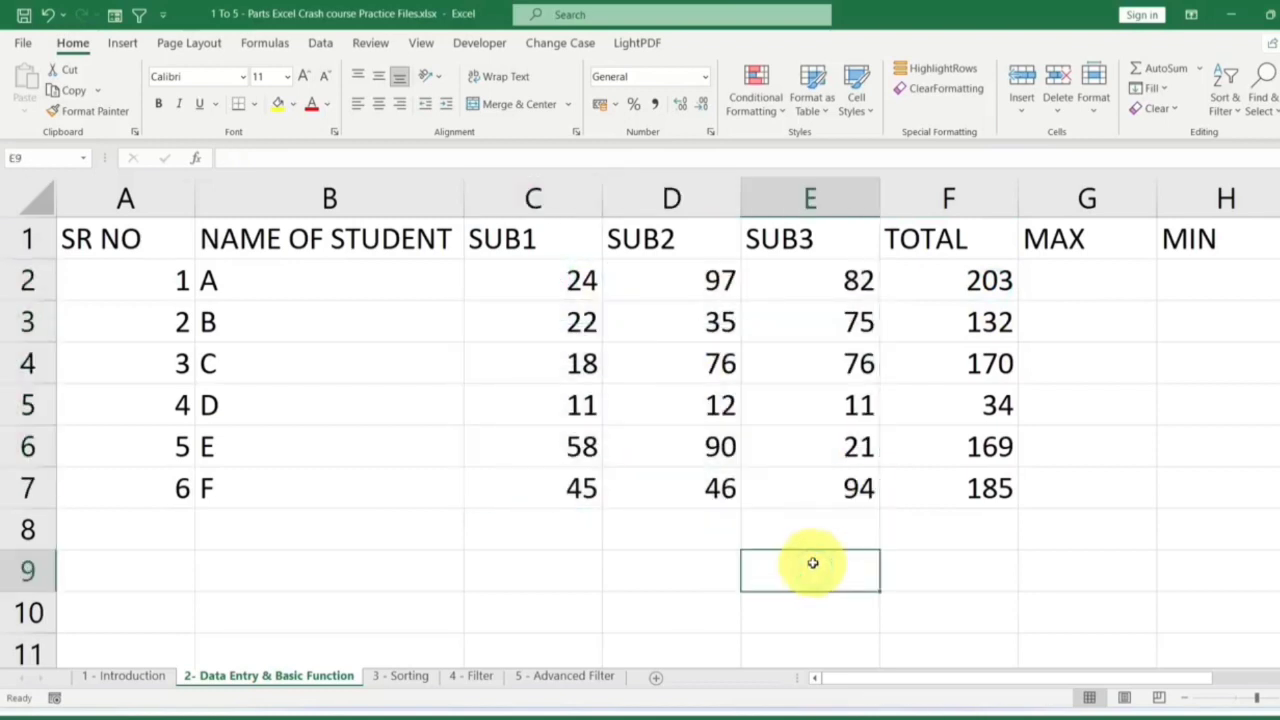
{"action": "type", "text": "="}
{"action": "left_click", "coordinate": [560, 488]}
{"action": "type", "text": "+"}
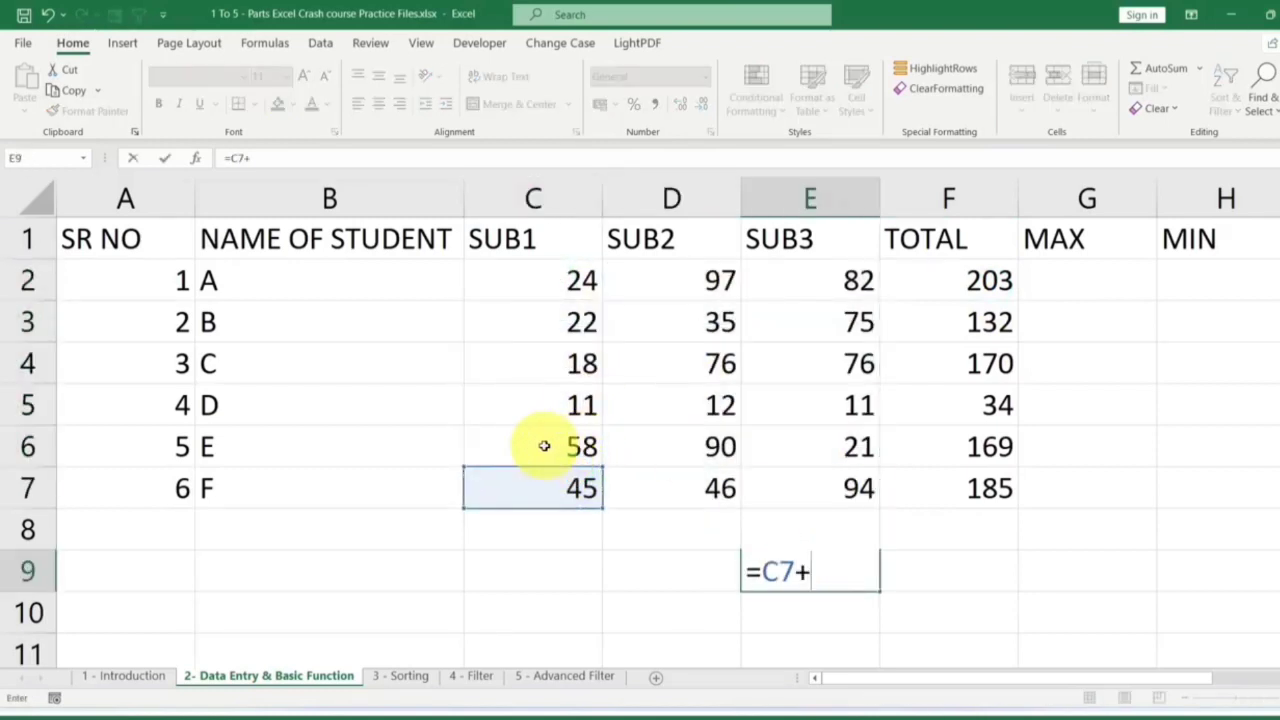
{"action": "left_click", "coordinate": [544, 446]}
{"action": "type", "text": "+"}
{"action": "left_click", "coordinate": [499, 390]}
{"action": "type", "text": "+"}
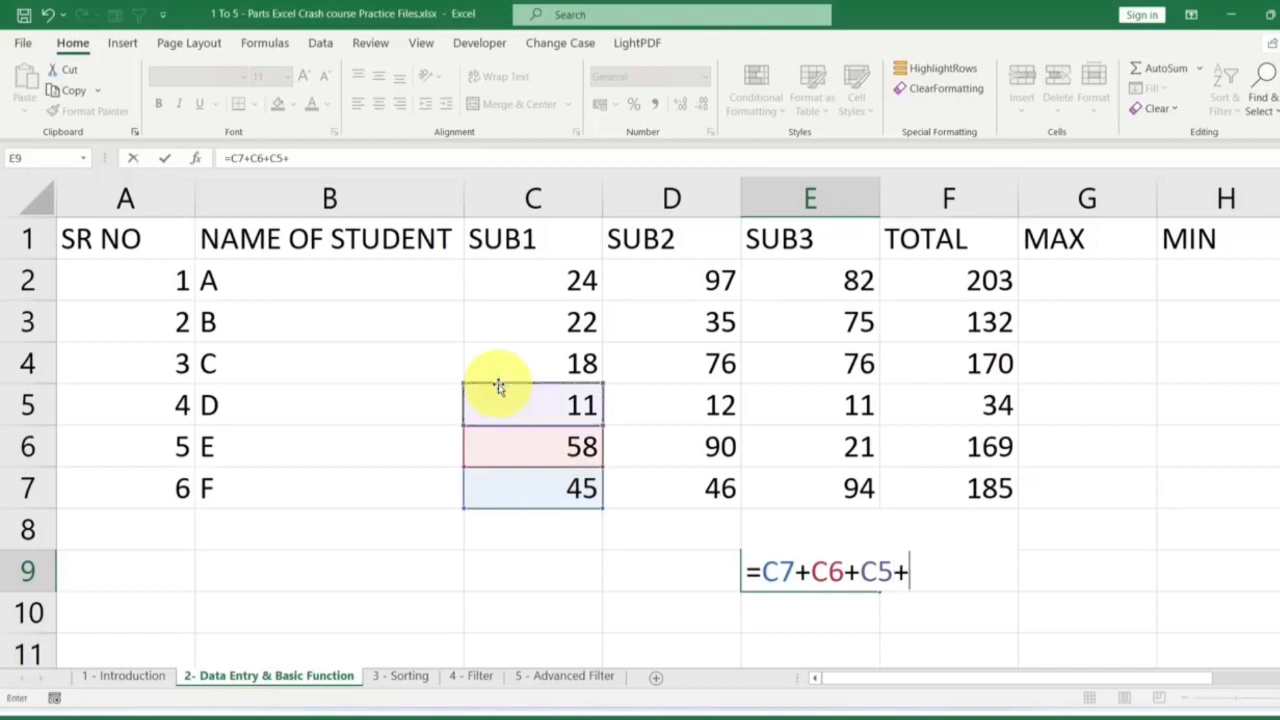
{"action": "key", "text": "Escape"}
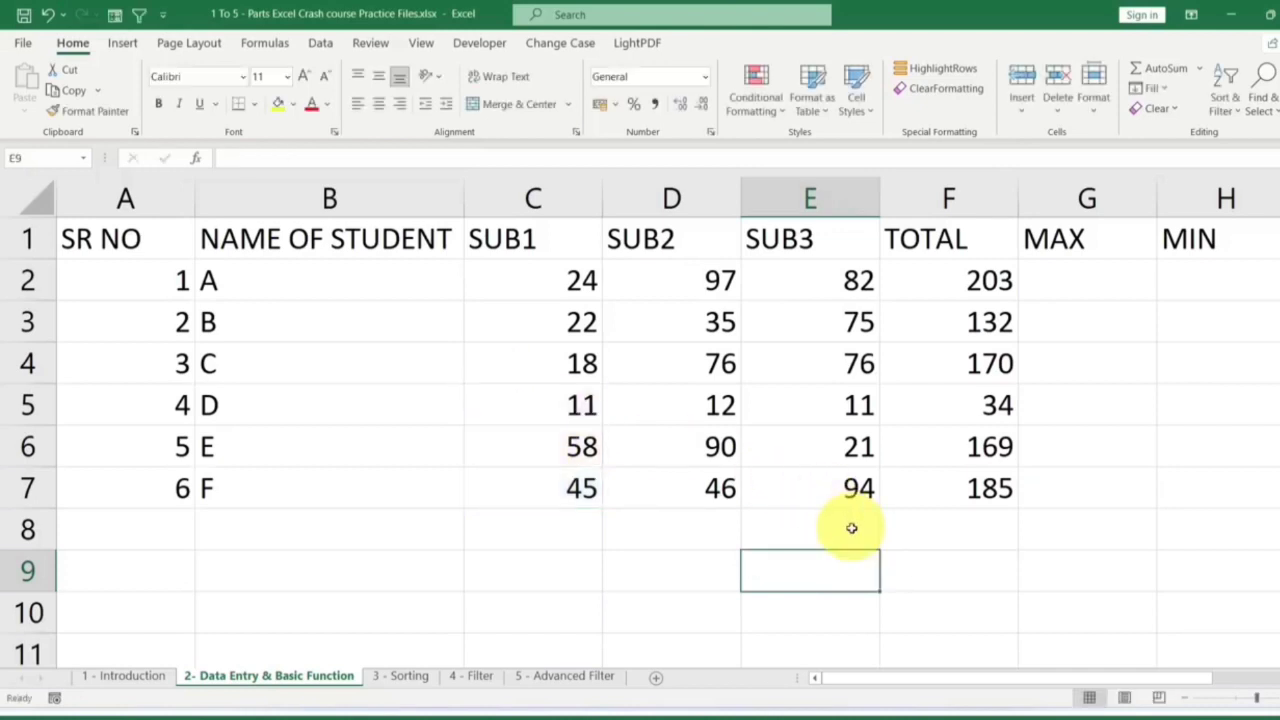
Clear the addition formulas from the TOTAL cells F2:F7.
{"action": "left_click_drag", "start_coordinate": [988, 284], "coordinate": [986, 486]}
{"action": "double_click", "coordinate": [986, 280]}
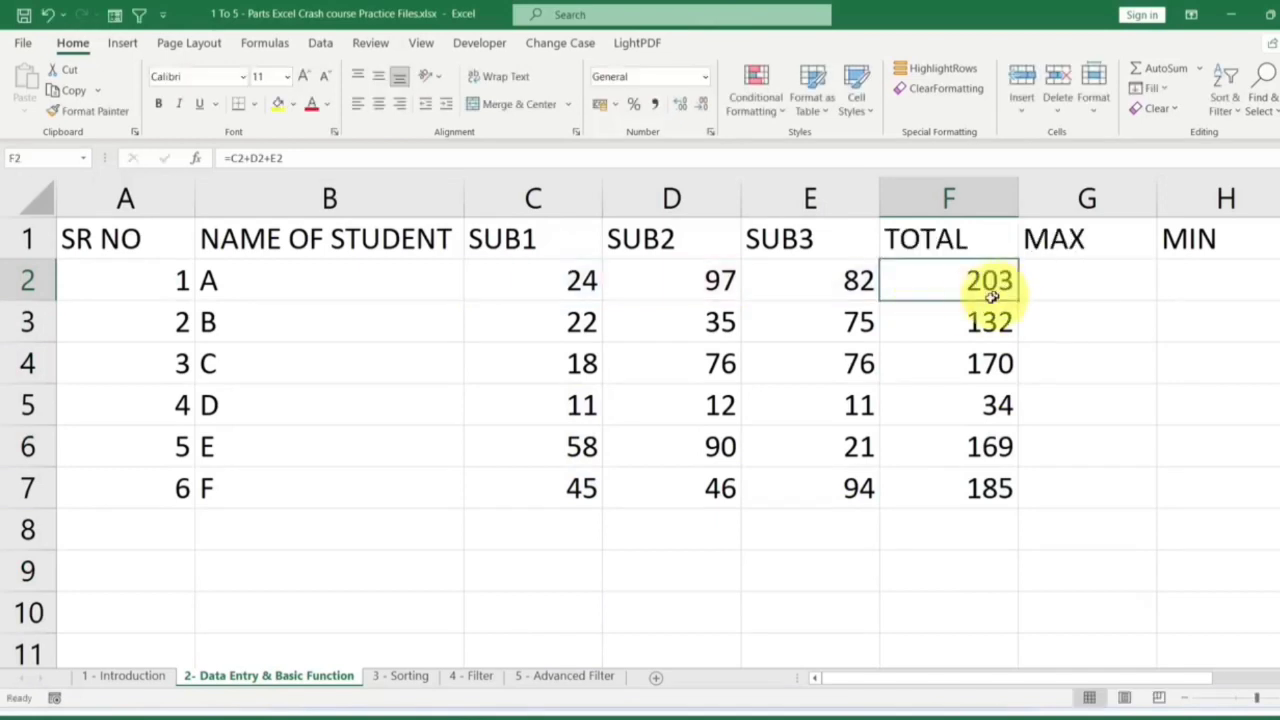
{"action": "left_click_drag", "start_coordinate": [990, 295], "coordinate": [988, 486]}
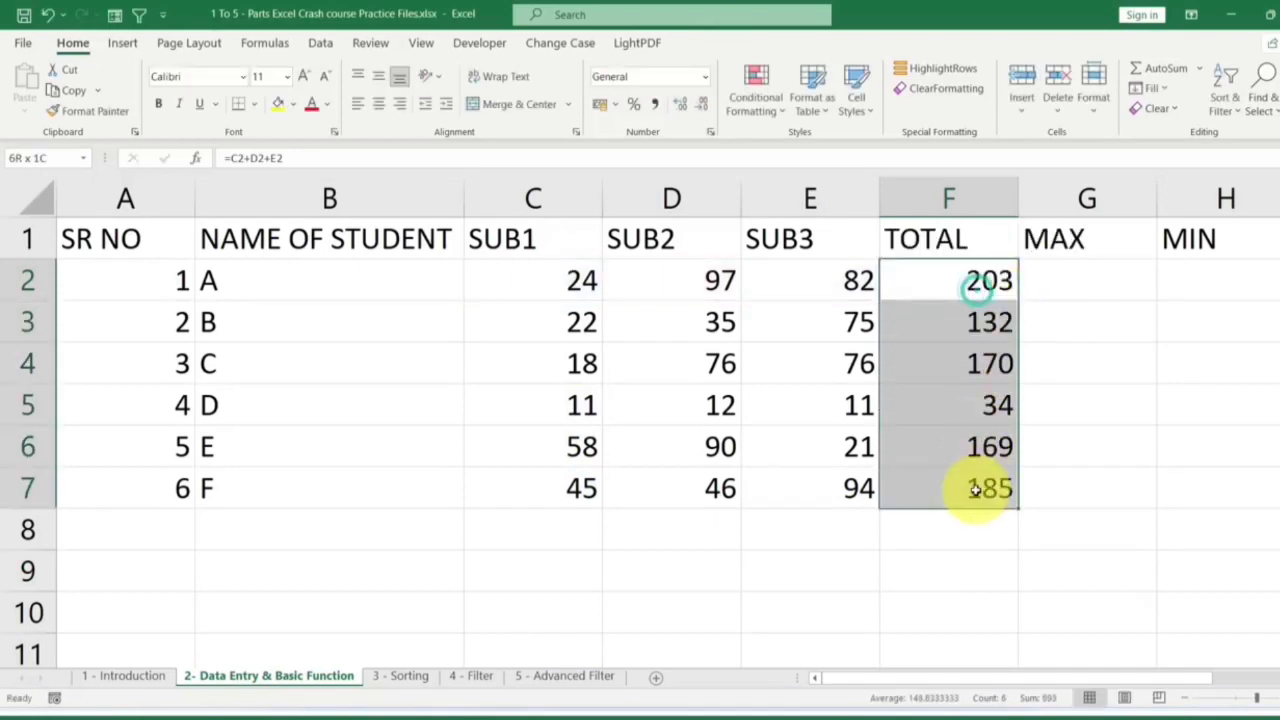
{"action": "key", "text": "Delete"}
{"action": "key", "text": "Down"}
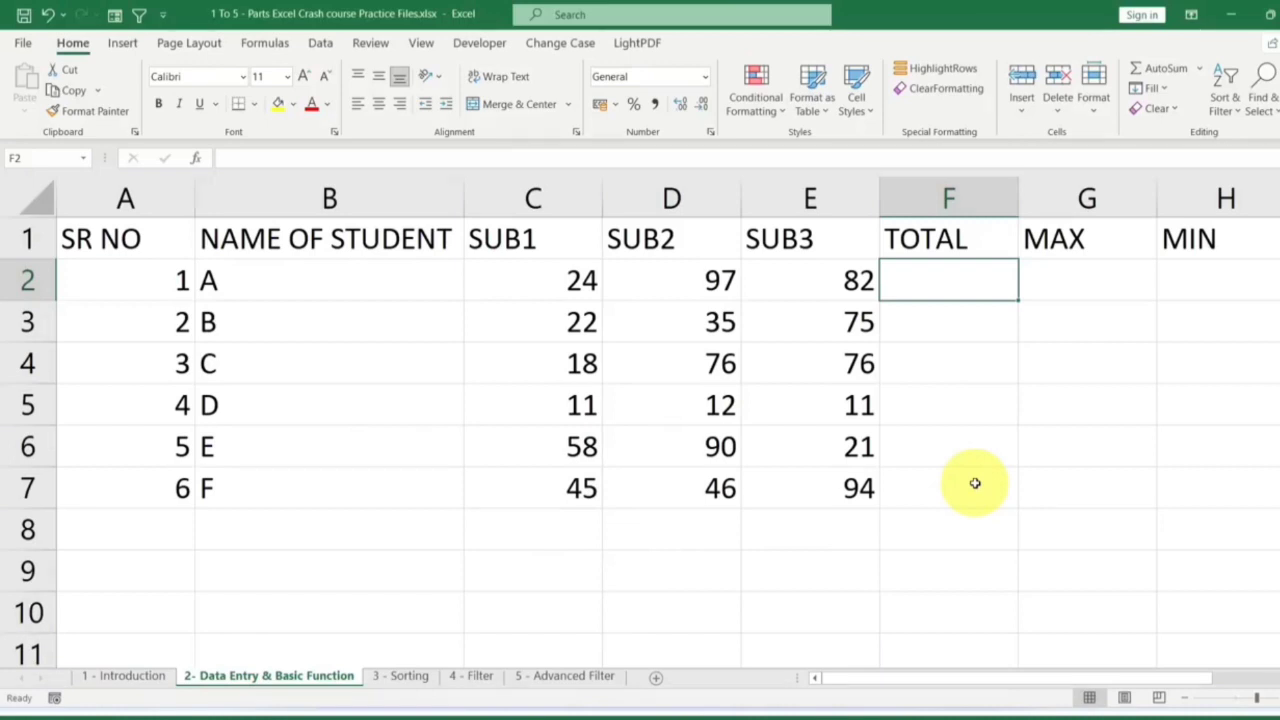
{"action": "type", "text": "="}
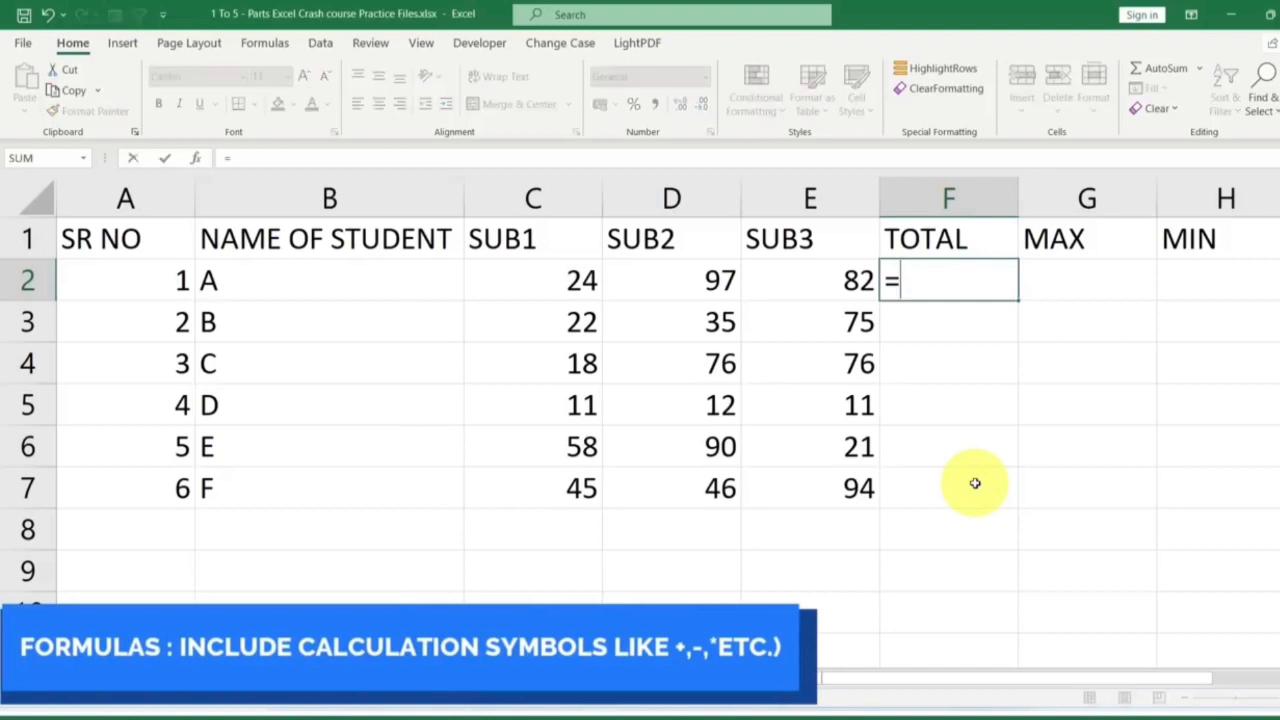
{"action": "key", "text": "Escape"}
{"action": "type", "text": "=SUMF"}
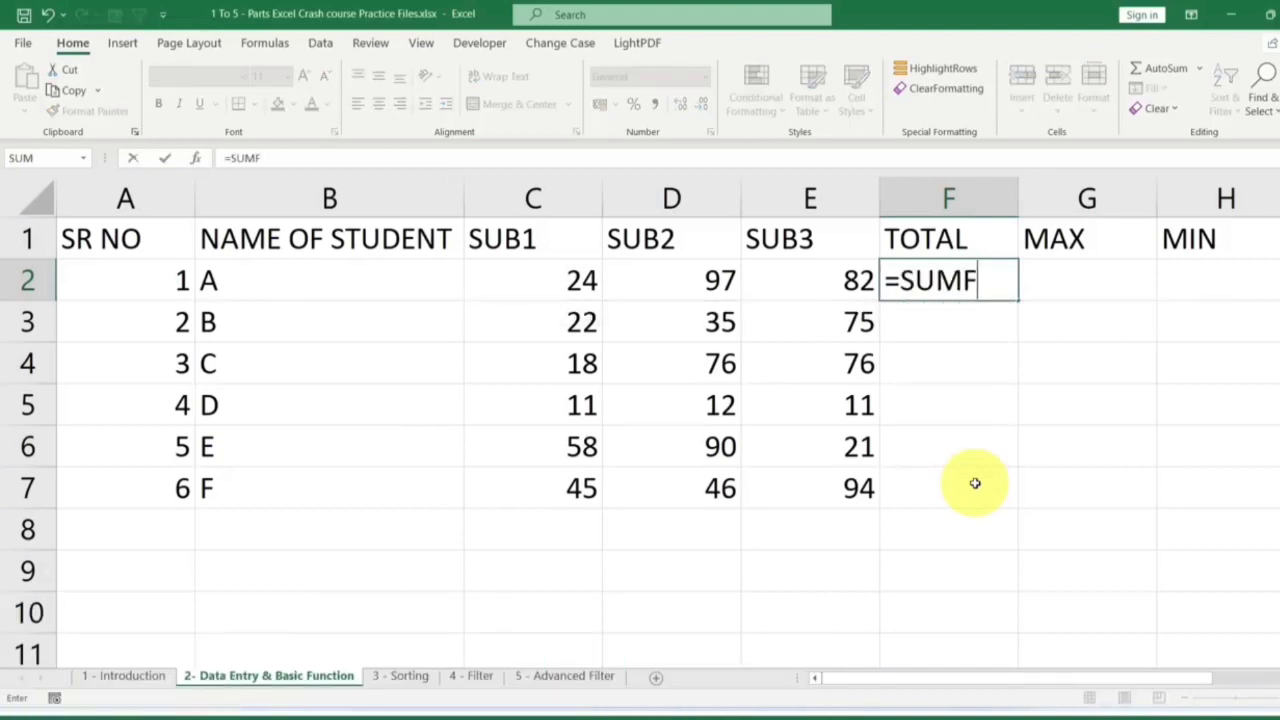
{"action": "key", "text": "BackSpace"}
{"action": "type", "text": "("}
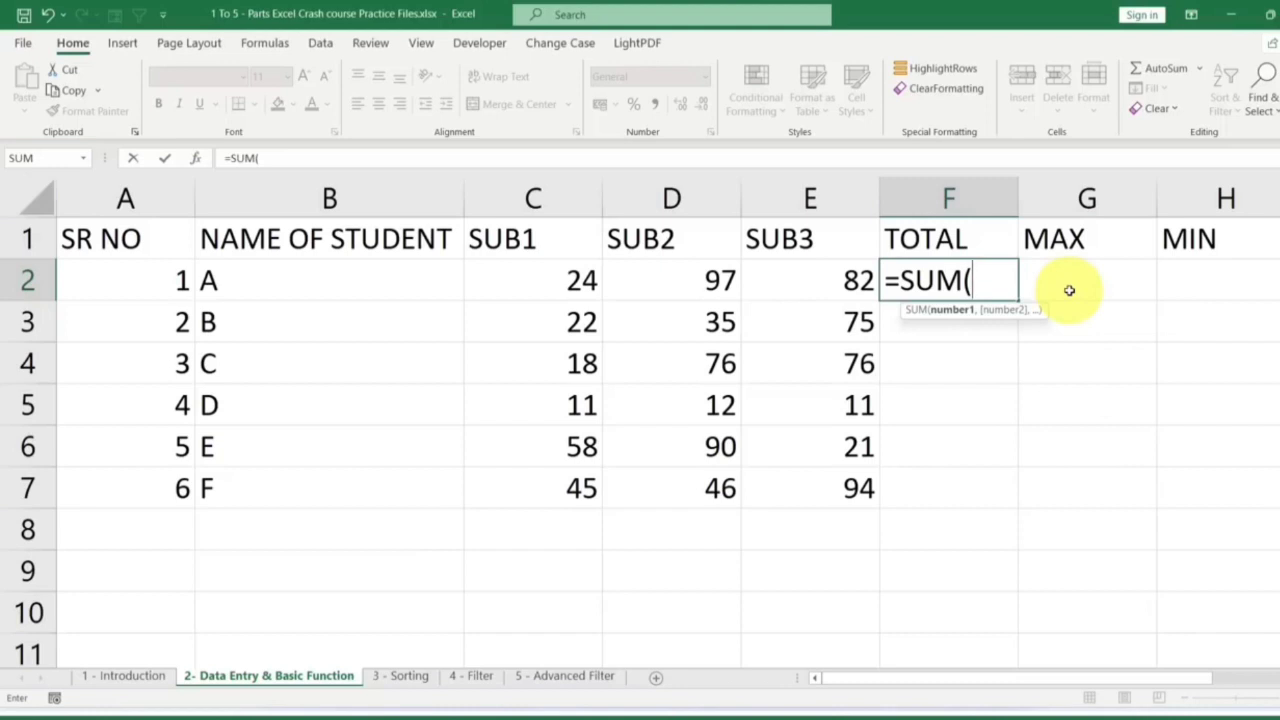
{"action": "key", "text": "Escape"}
Total student A's three subject marks in F2 with the SUM function and separate cell references, =SUM(C2,D2,E2).
{"action": "type", "text": "=SU"}
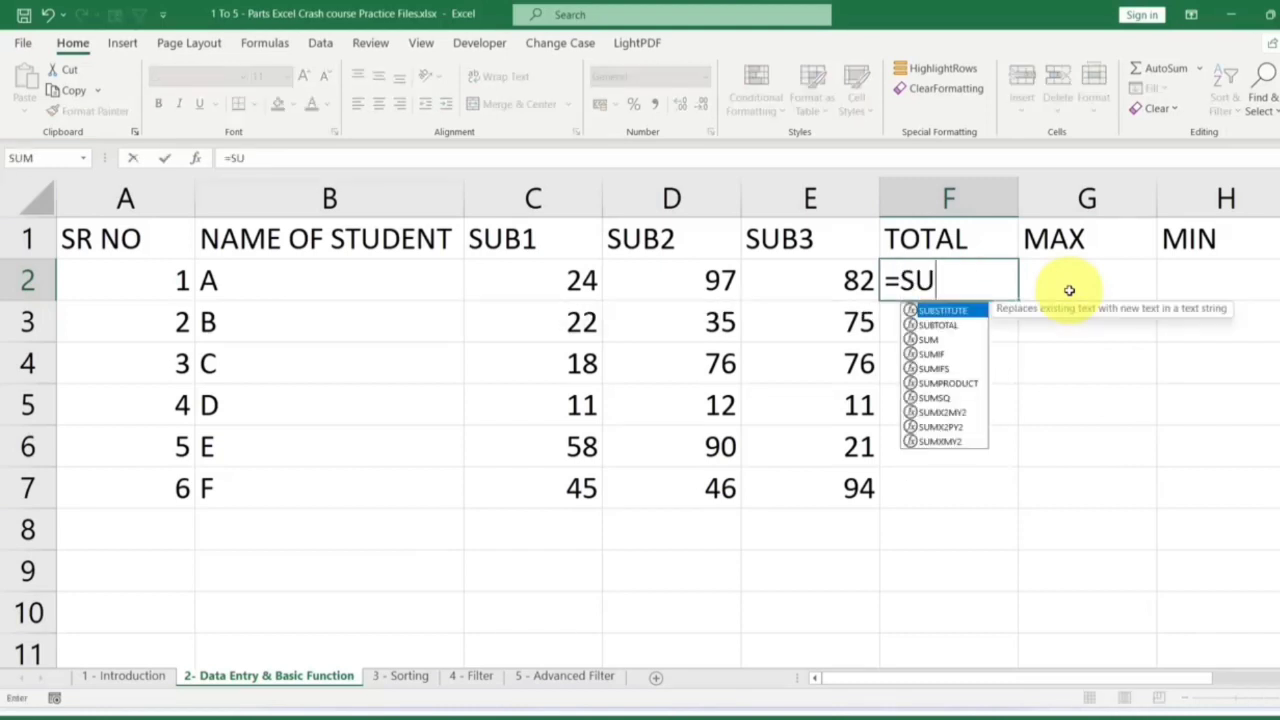
{"action": "type", "text": "M"}
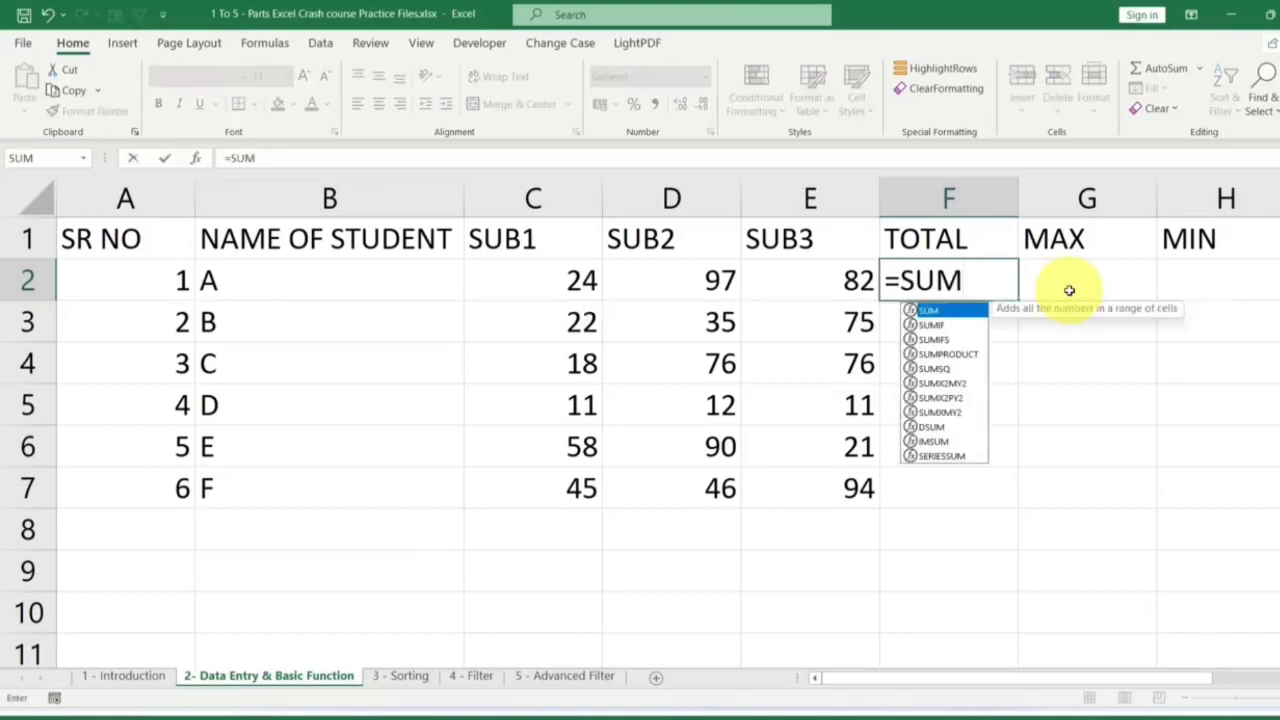
{"action": "key", "text": "Tab"}
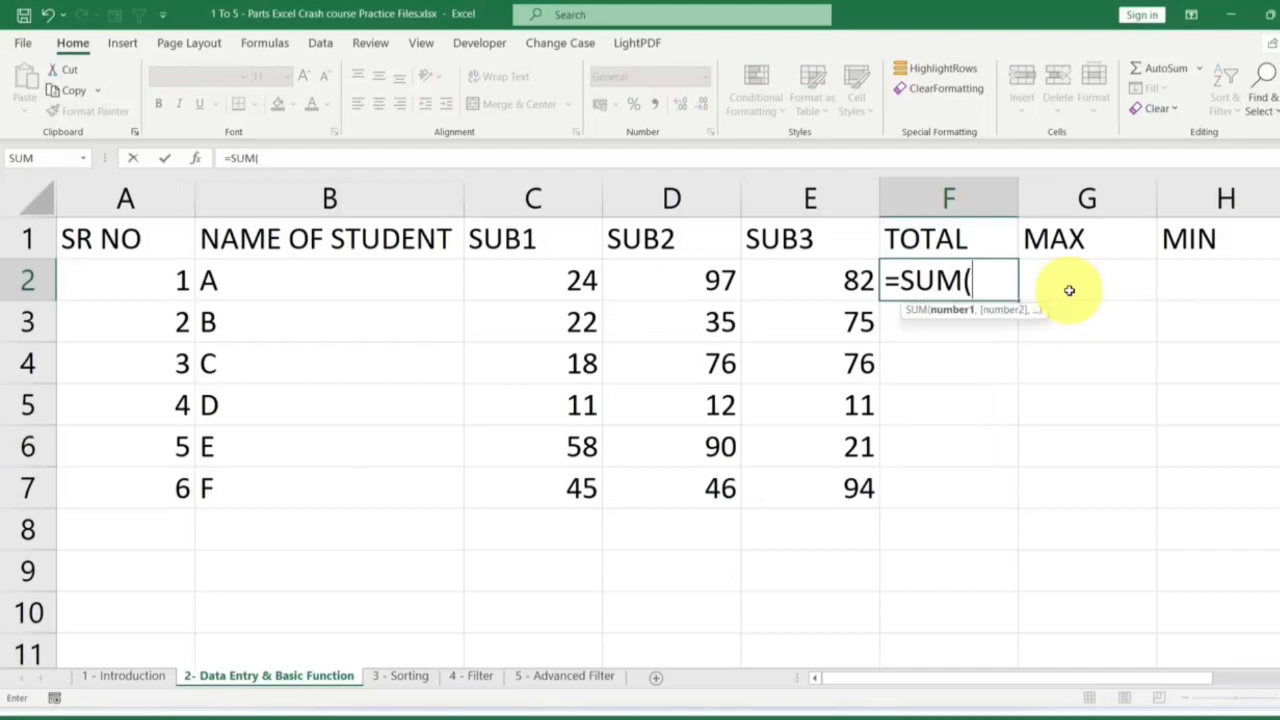
{"action": "key", "text": "BackSpace"}
{"action": "key", "text": "BackSpace"}
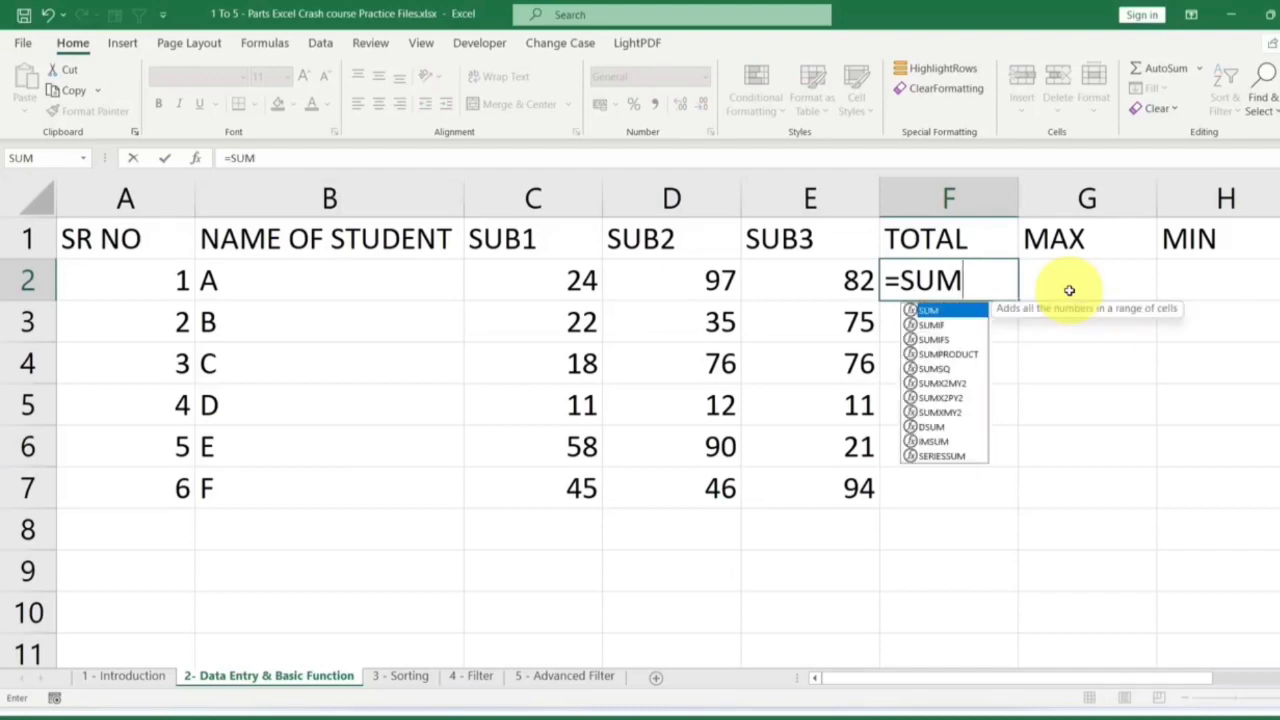
{"action": "type", "text": "("}
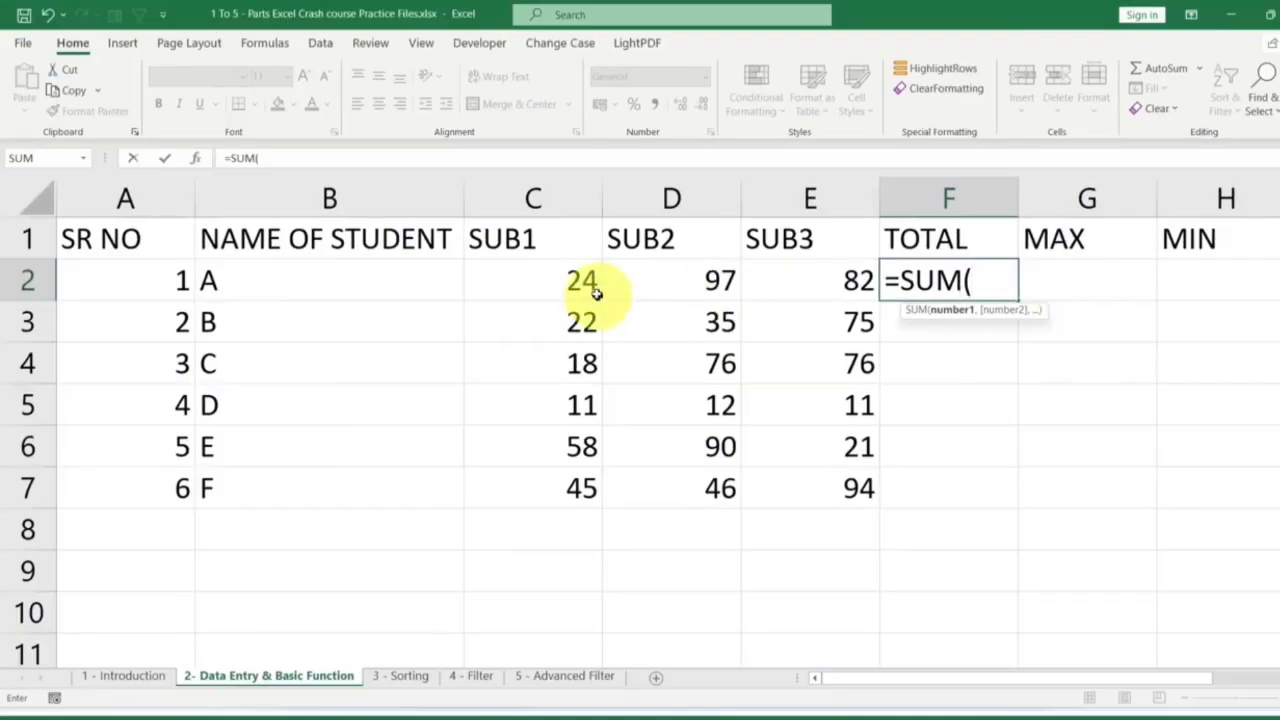
{"action": "left_click", "coordinate": [98, 272]}
{"action": "type", "text": ","}
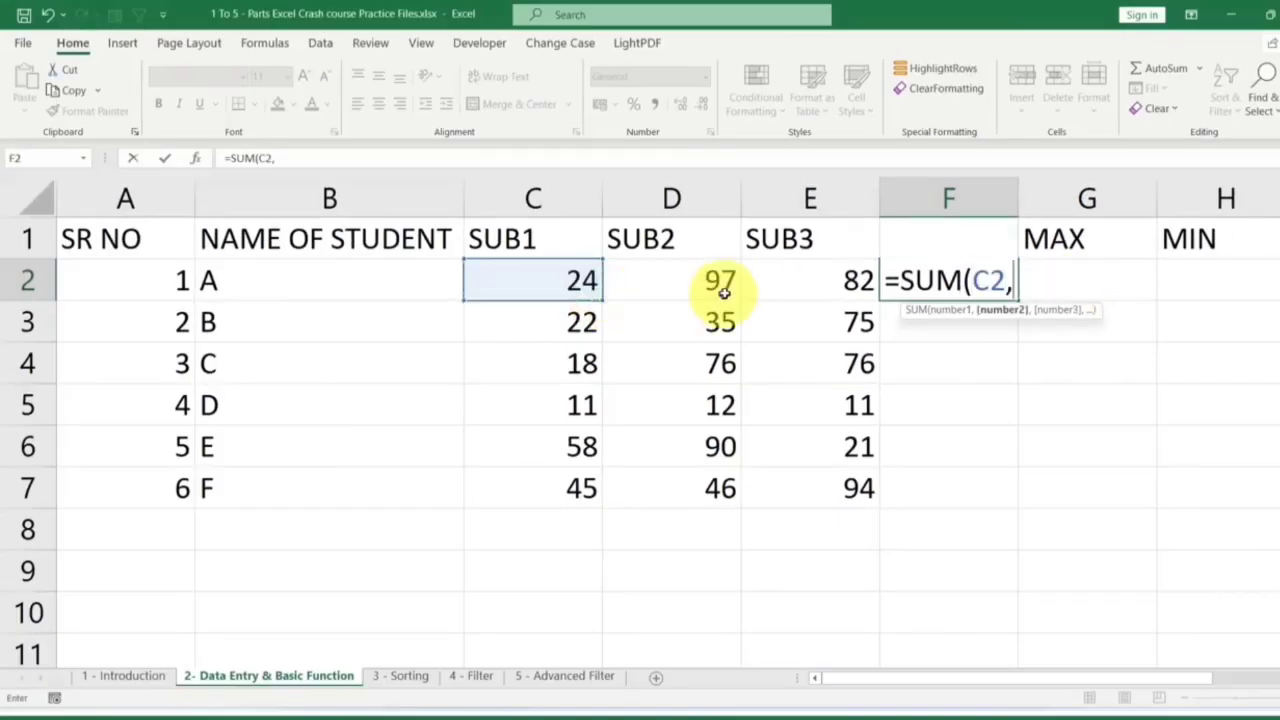
{"action": "left_click", "coordinate": [722, 283]}
{"action": "type", "text": ","}
{"action": "left_click", "coordinate": [804, 285]}
{"action": "key", "text": "Return"}
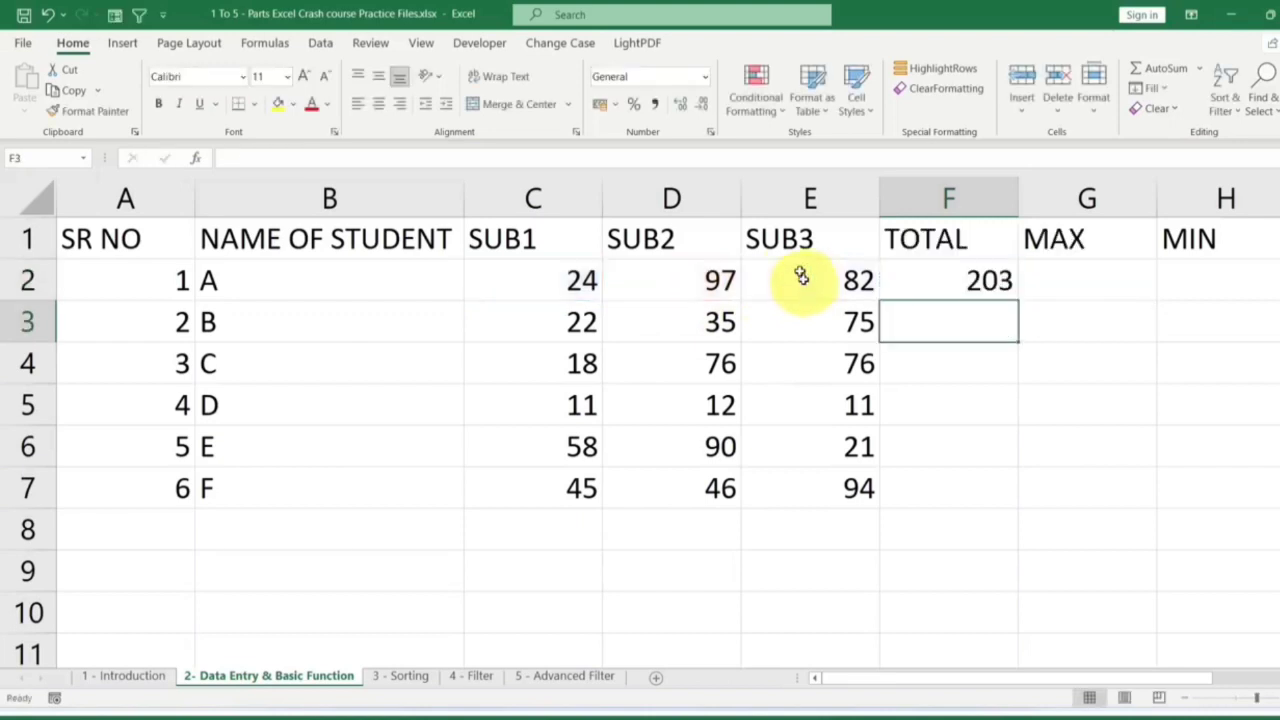
Replace the formula in F2 with the range version =SUM(C2:E2).
{"action": "left_click", "coordinate": [957, 281]}
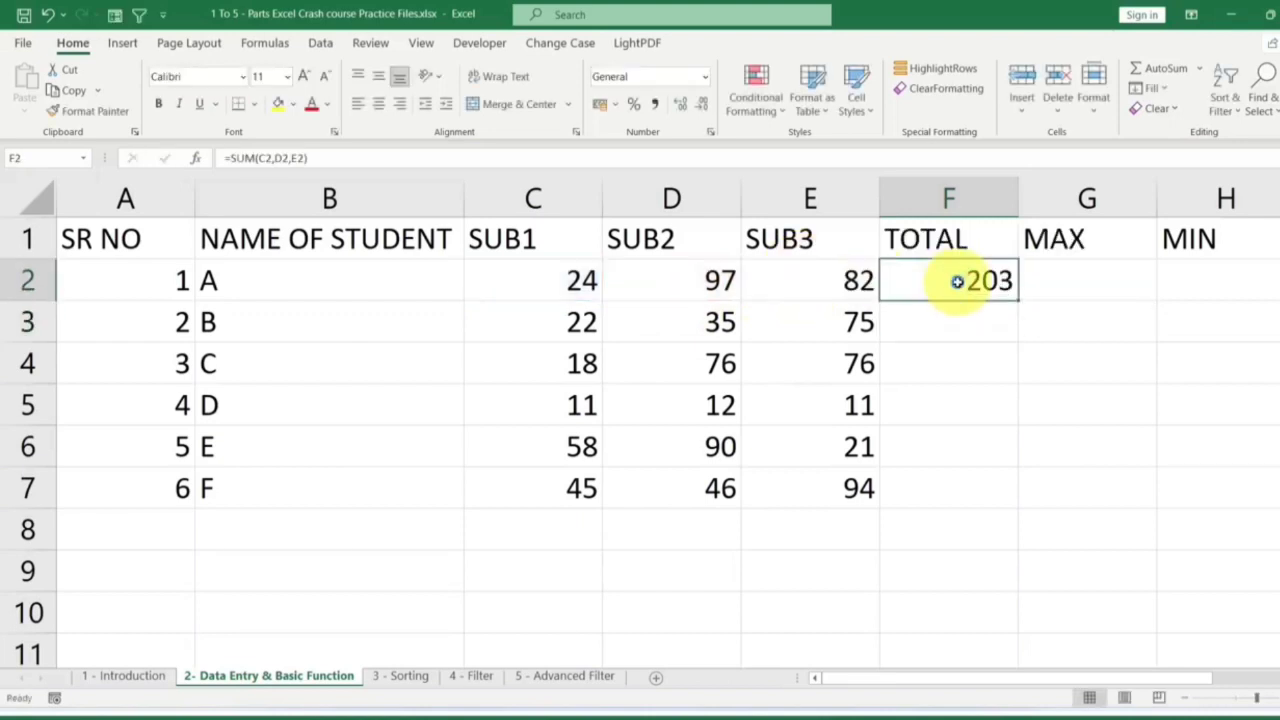
{"action": "type", "text": "=SUM("}
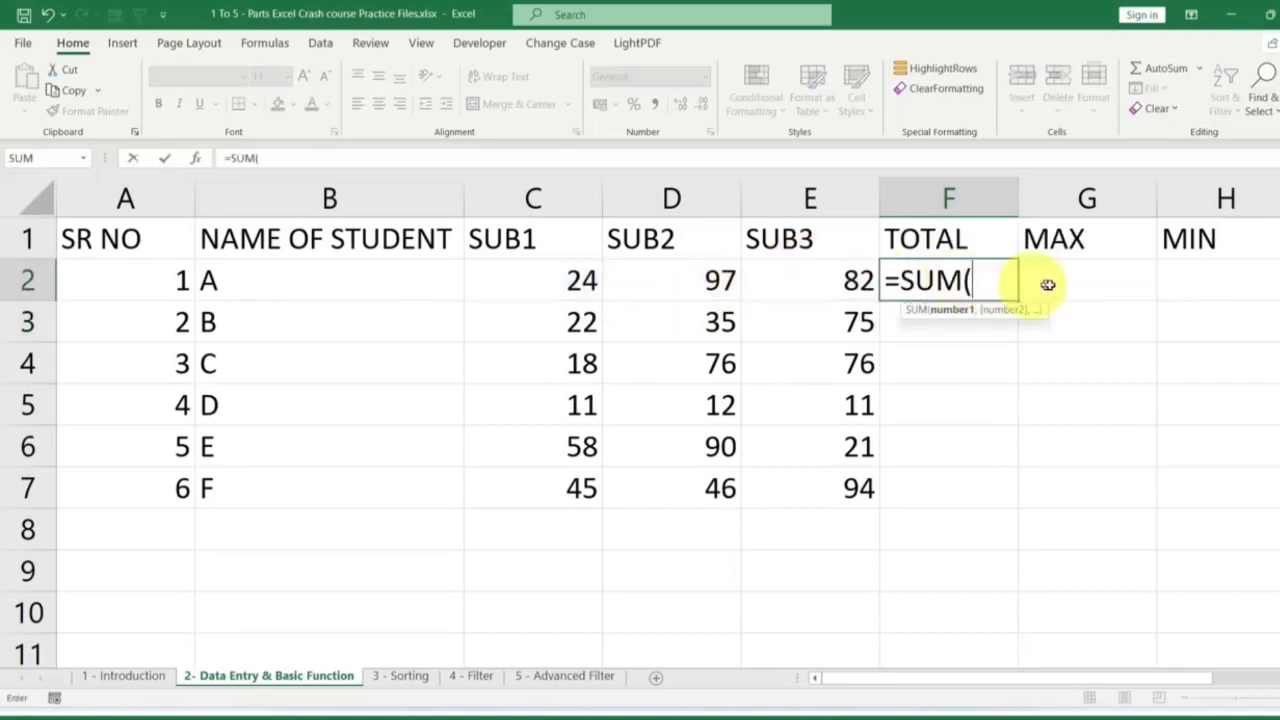
{"action": "left_click_drag", "start_coordinate": [535, 281], "coordinate": [806, 274]}
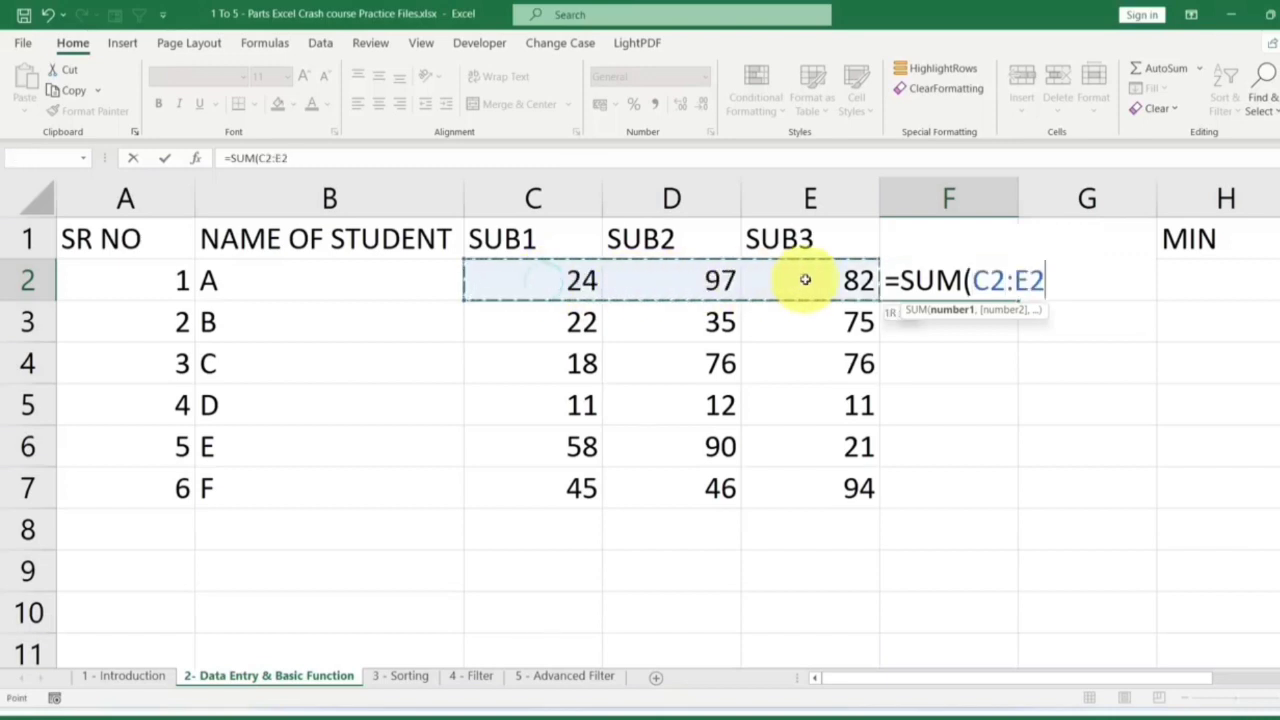
{"action": "left_click", "coordinate": [1050, 284]}
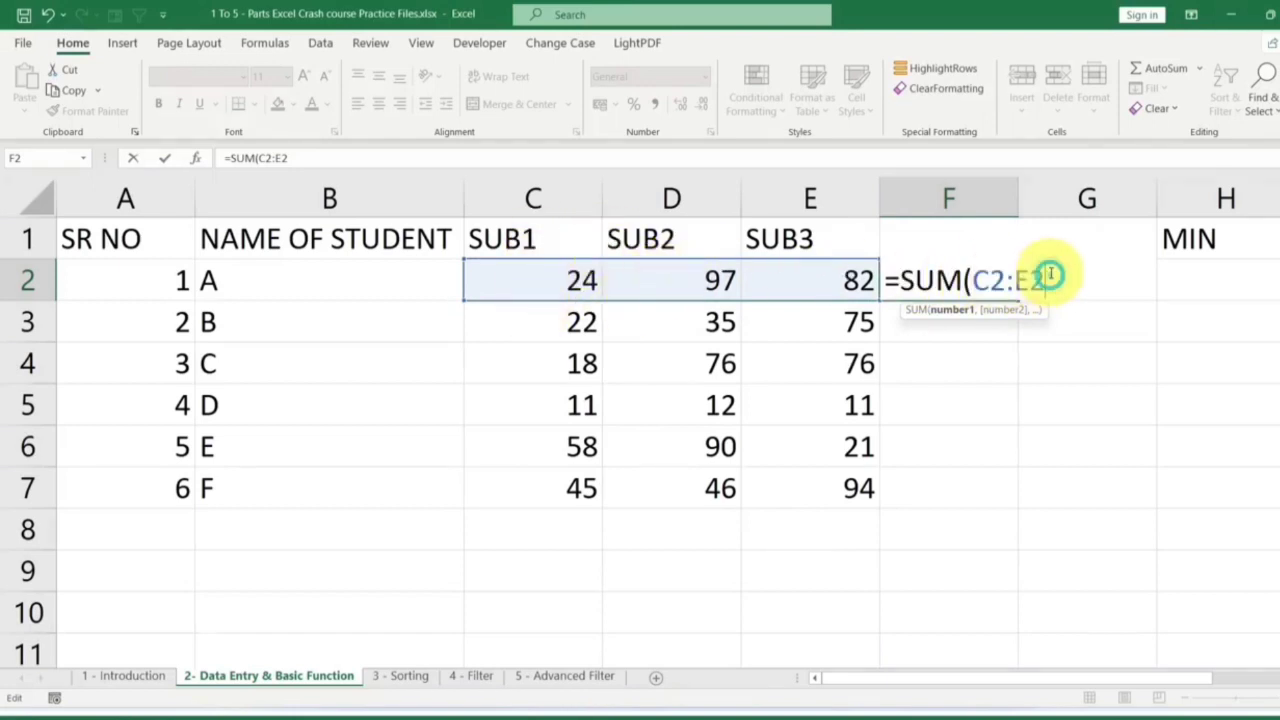
{"action": "type", "text": ")"}
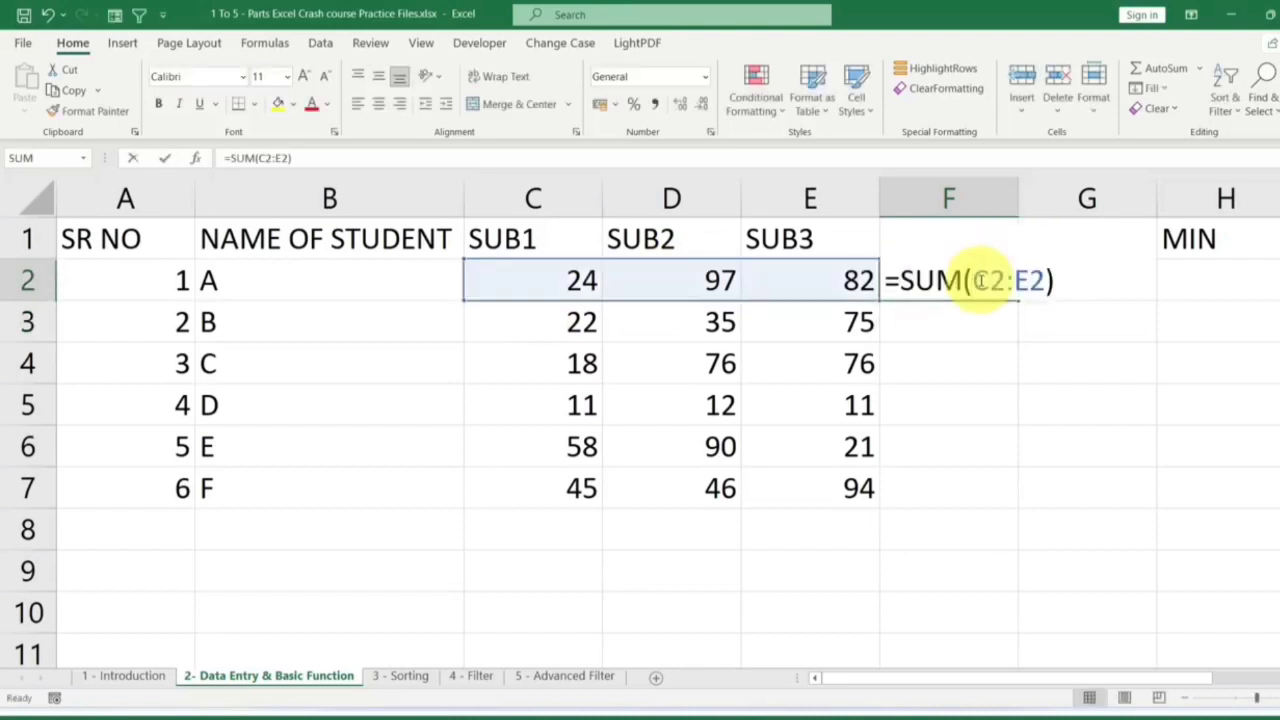
{"action": "double_click", "coordinate": [982, 280]}
{"action": "left_click", "coordinate": [1068, 280]}
{"action": "key", "text": "BackSpace"}
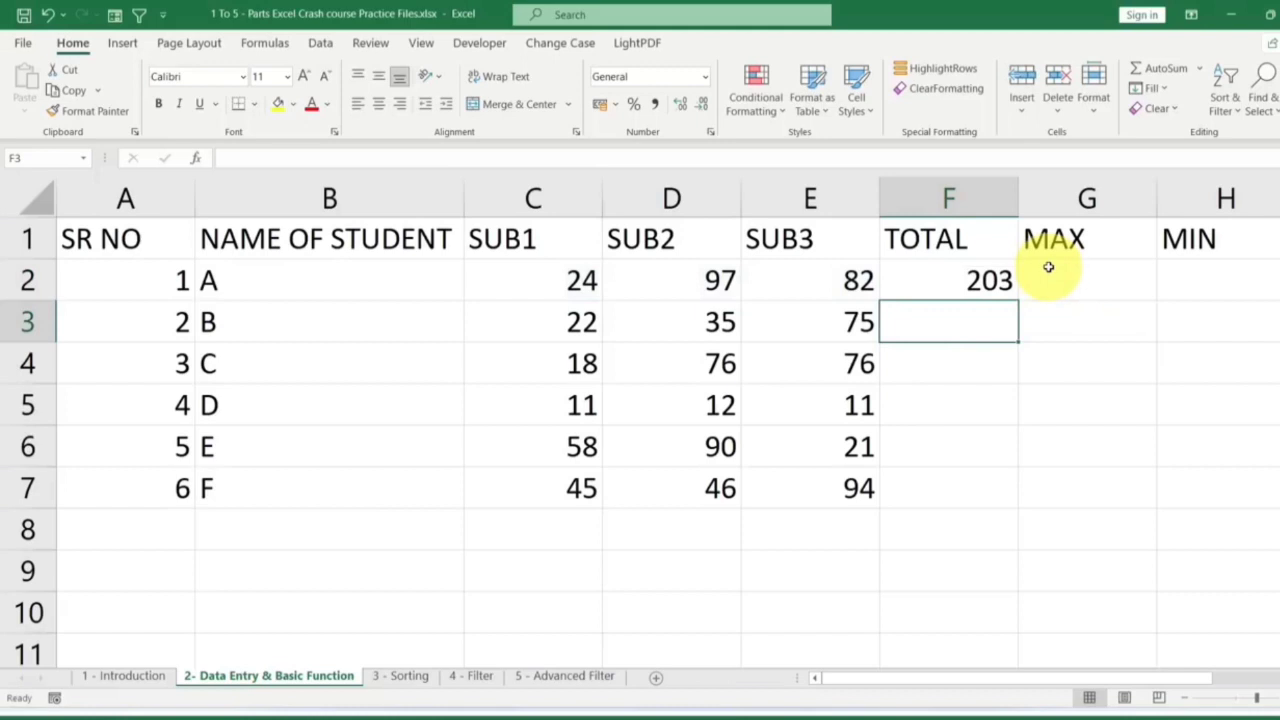
Fill the SUM formula in F2 down through F7 for all six students.
{"action": "left_click", "coordinate": [992, 283]}
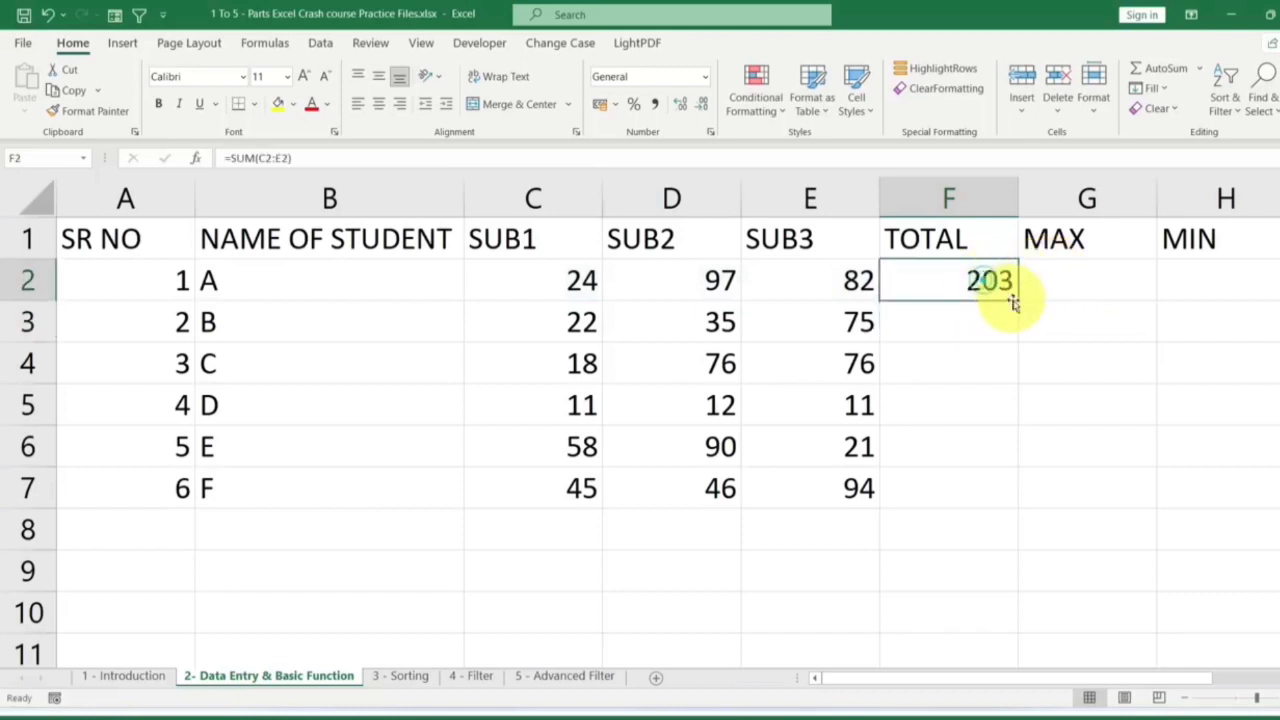
{"action": "double_click", "coordinate": [1022, 288]}
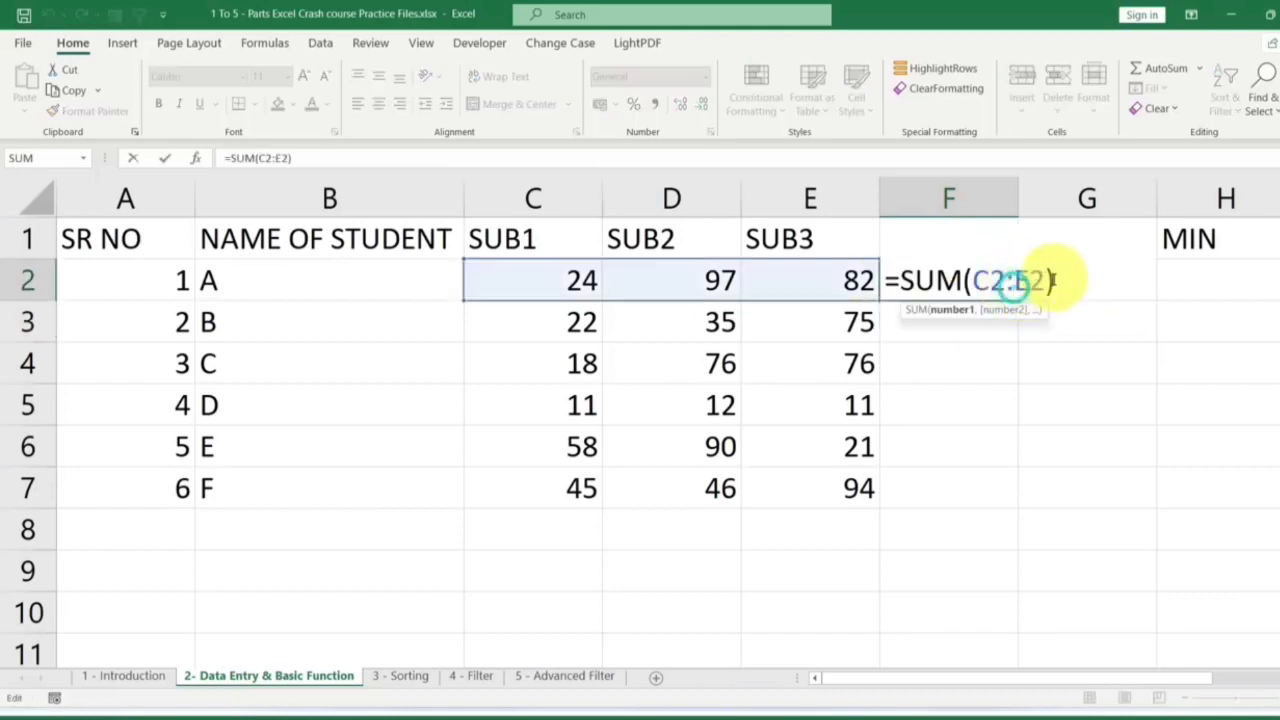
{"action": "key", "text": "Escape"}
{"action": "double_click", "coordinate": [1018, 300]}
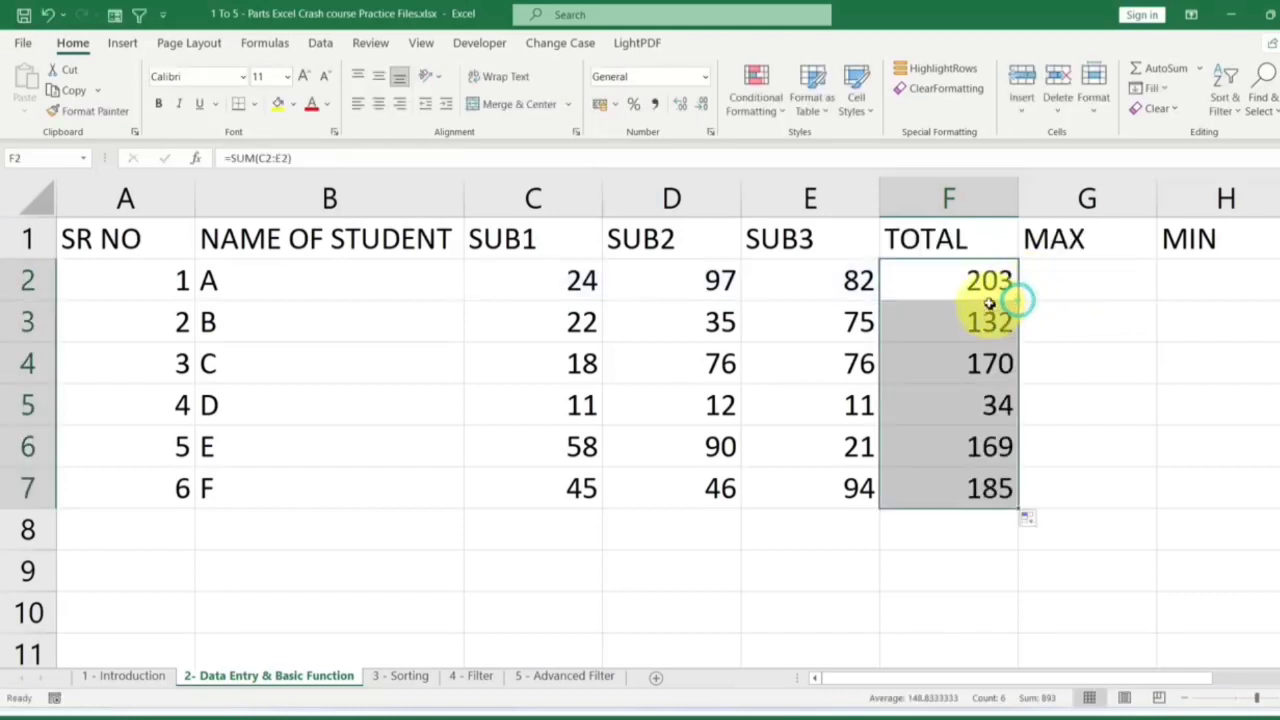
Sum the SUB1 marks in C8 with the SUM function over C2:C7.
{"action": "left_click", "coordinate": [578, 533]}
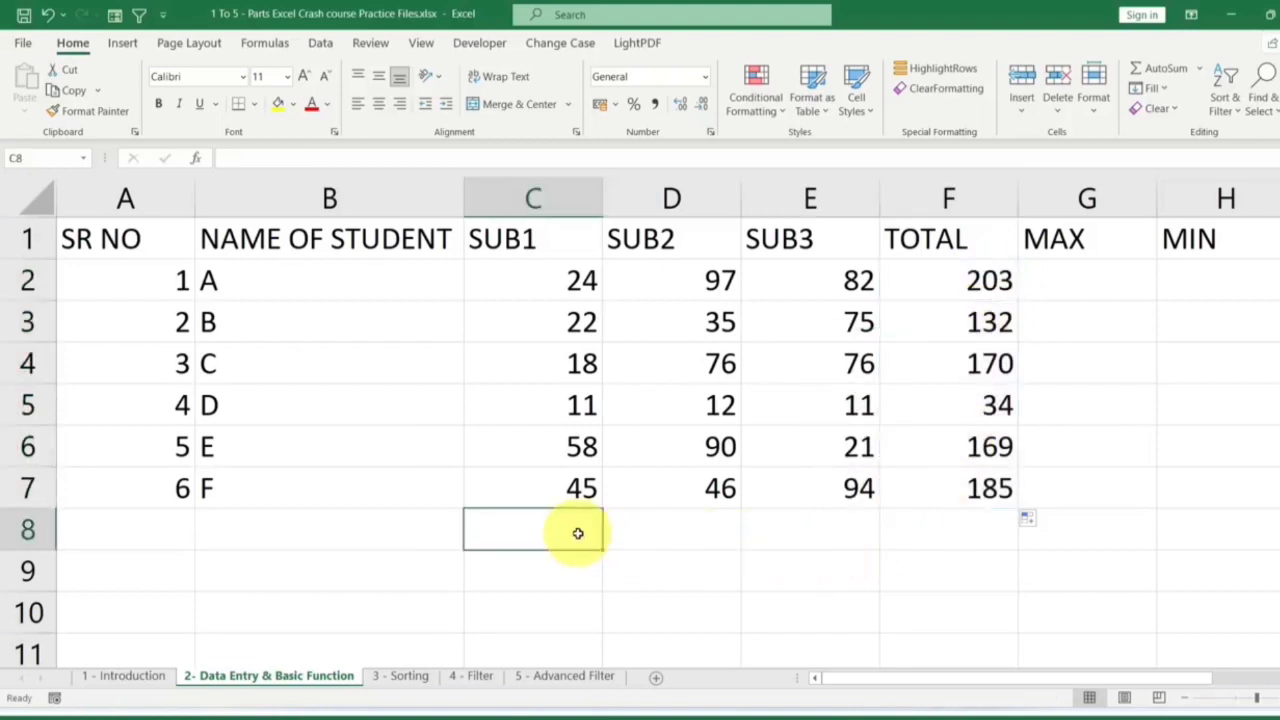
{"action": "type", "text": "=SUM("}
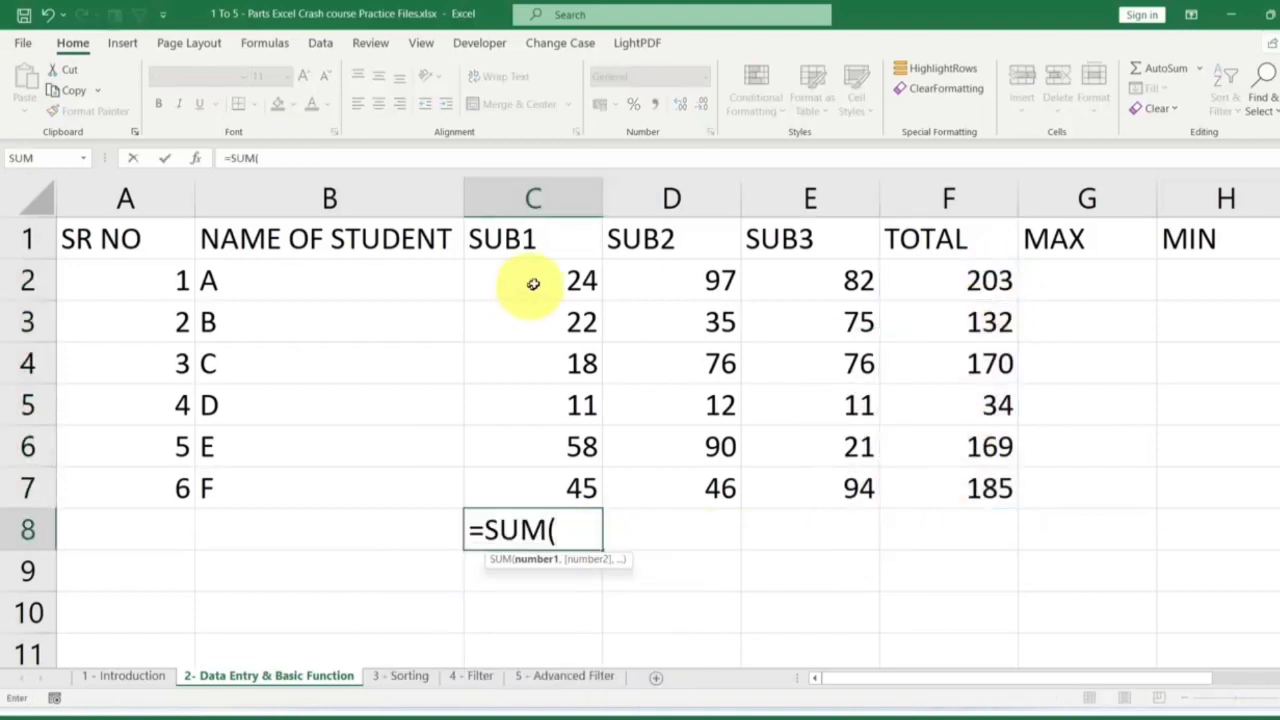
{"action": "left_click_drag", "start_coordinate": [528, 283], "coordinate": [534, 477]}
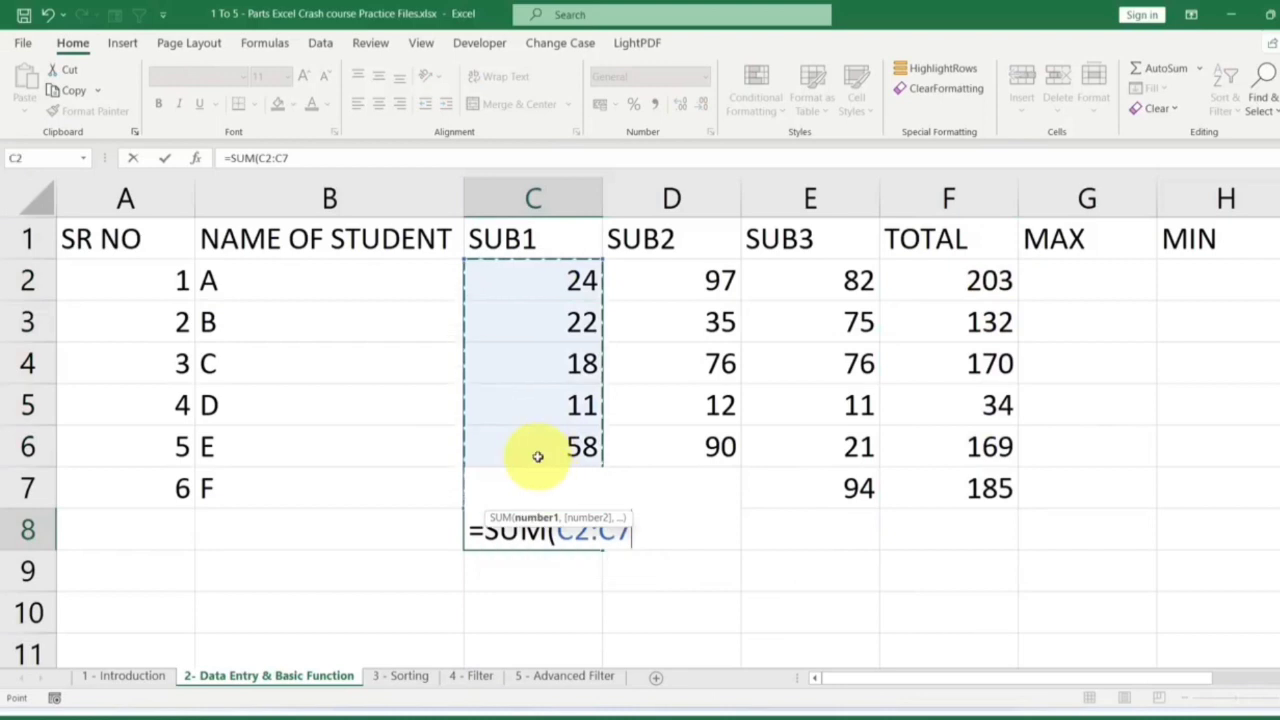
{"action": "key", "text": "Return"}
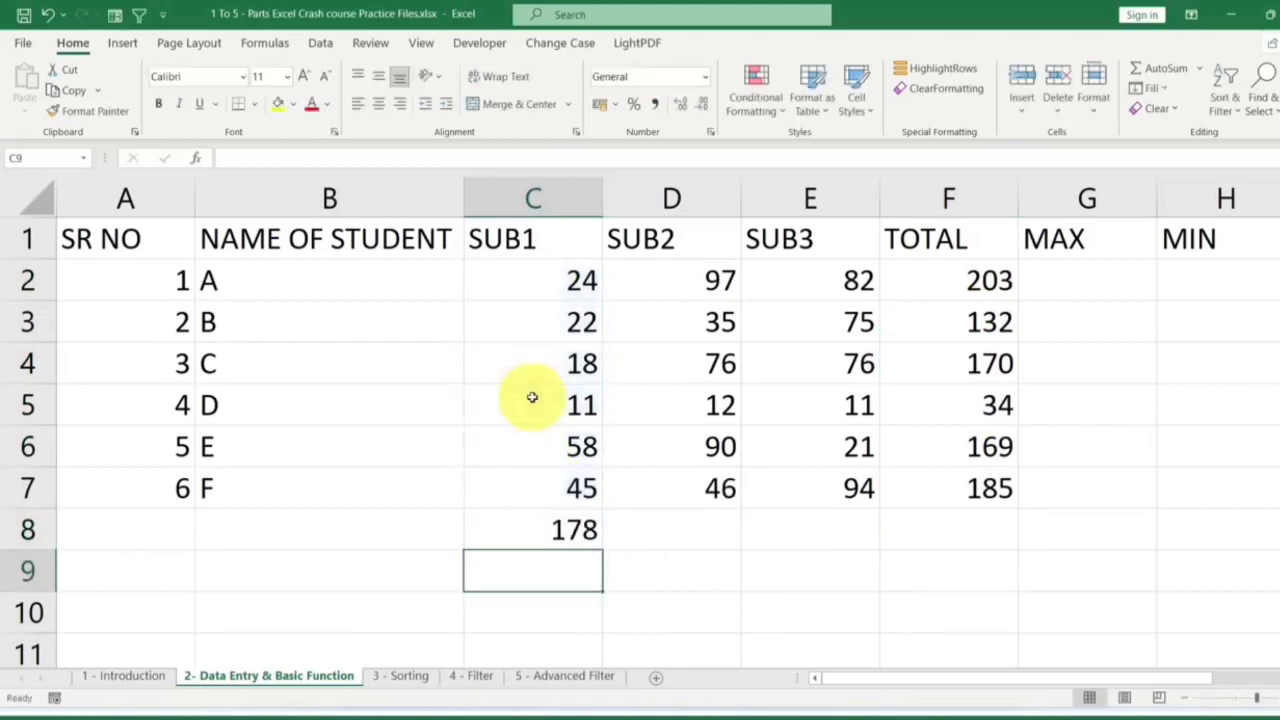
{"action": "left_click", "coordinate": [812, 533]}
{"action": "type", "text": "="}
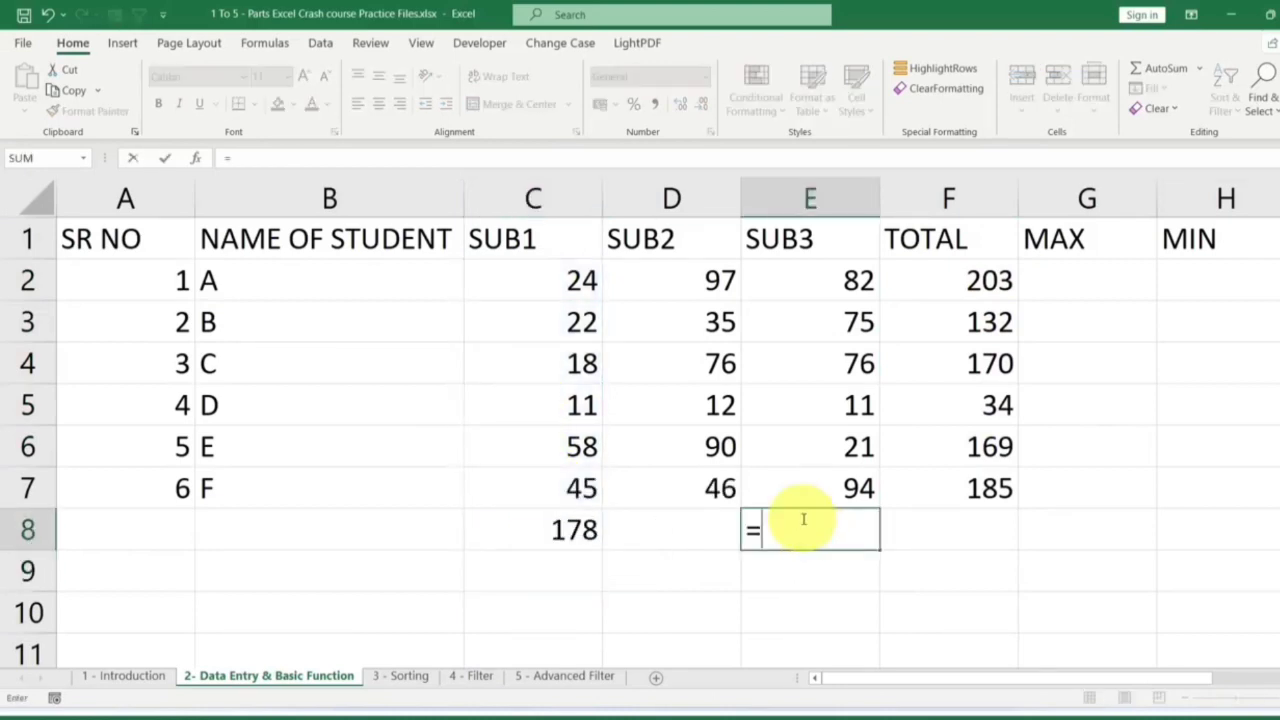
{"action": "type", "text": "SUM("}
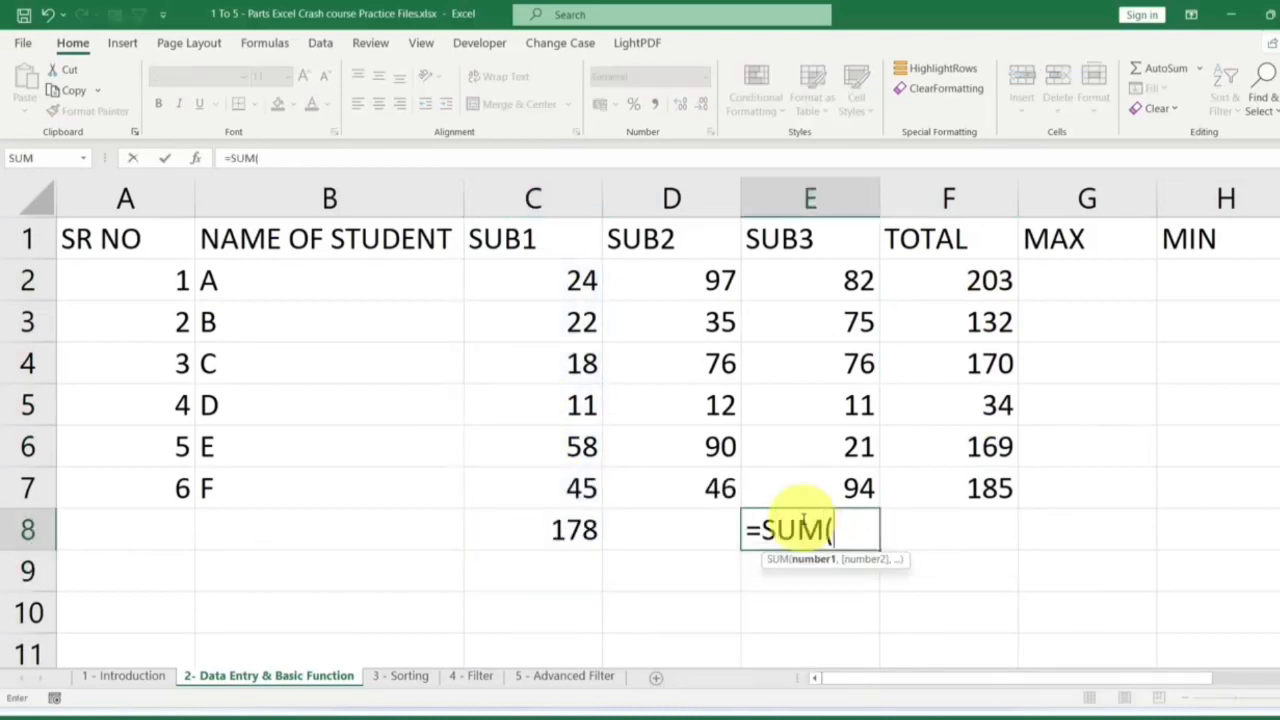
{"action": "left_click_drag", "start_coordinate": [849, 274], "coordinate": [786, 491]}
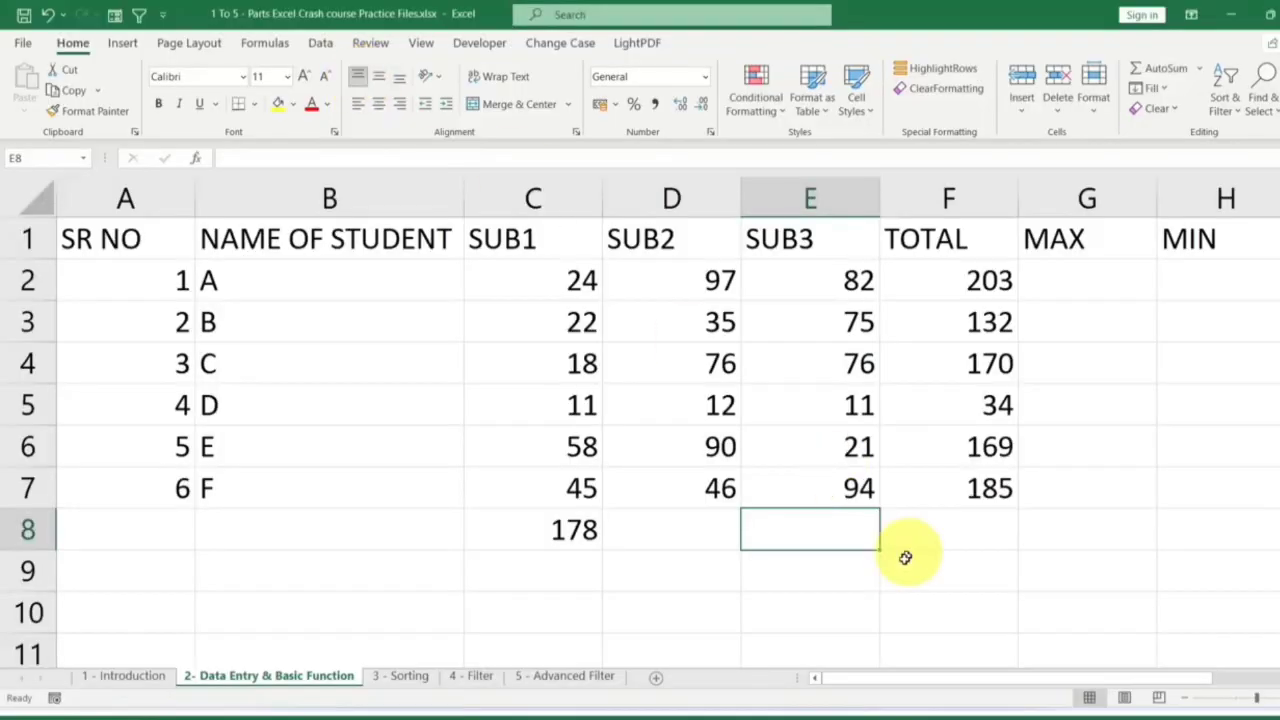
{"action": "type", "text": "=SUM("}
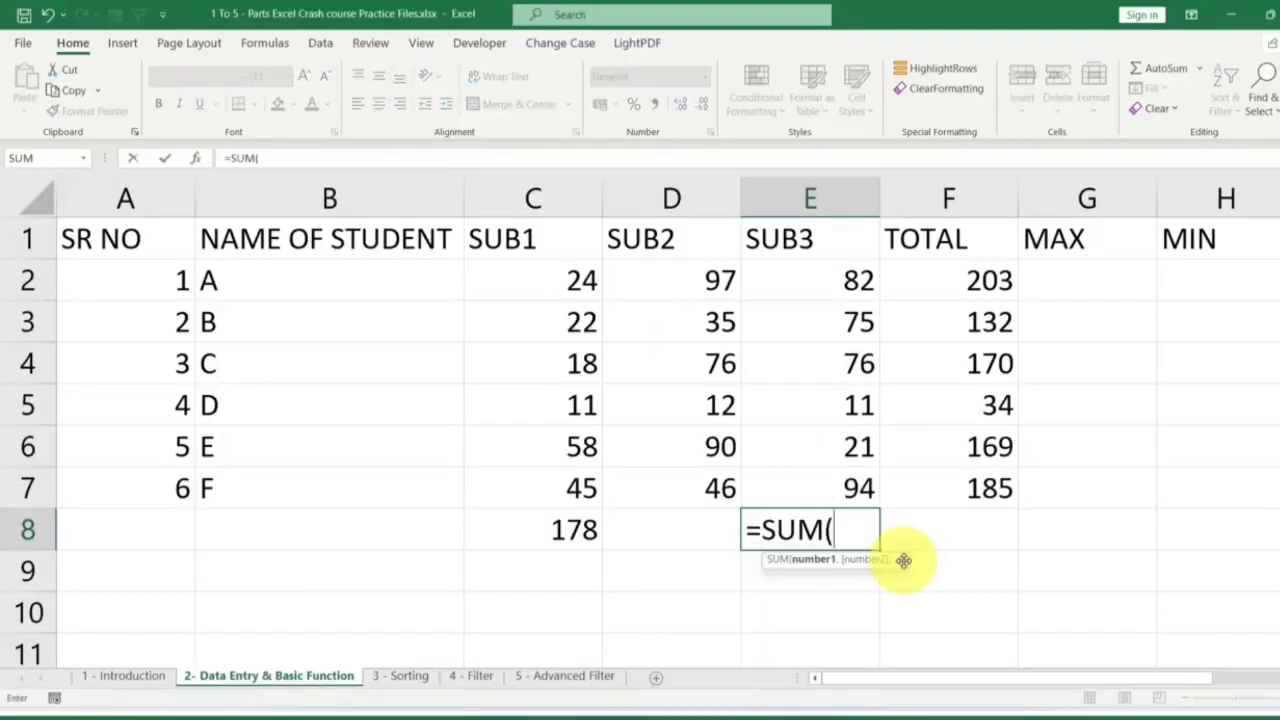
{"action": "left_click_drag", "start_coordinate": [866, 277], "coordinate": [813, 490]}
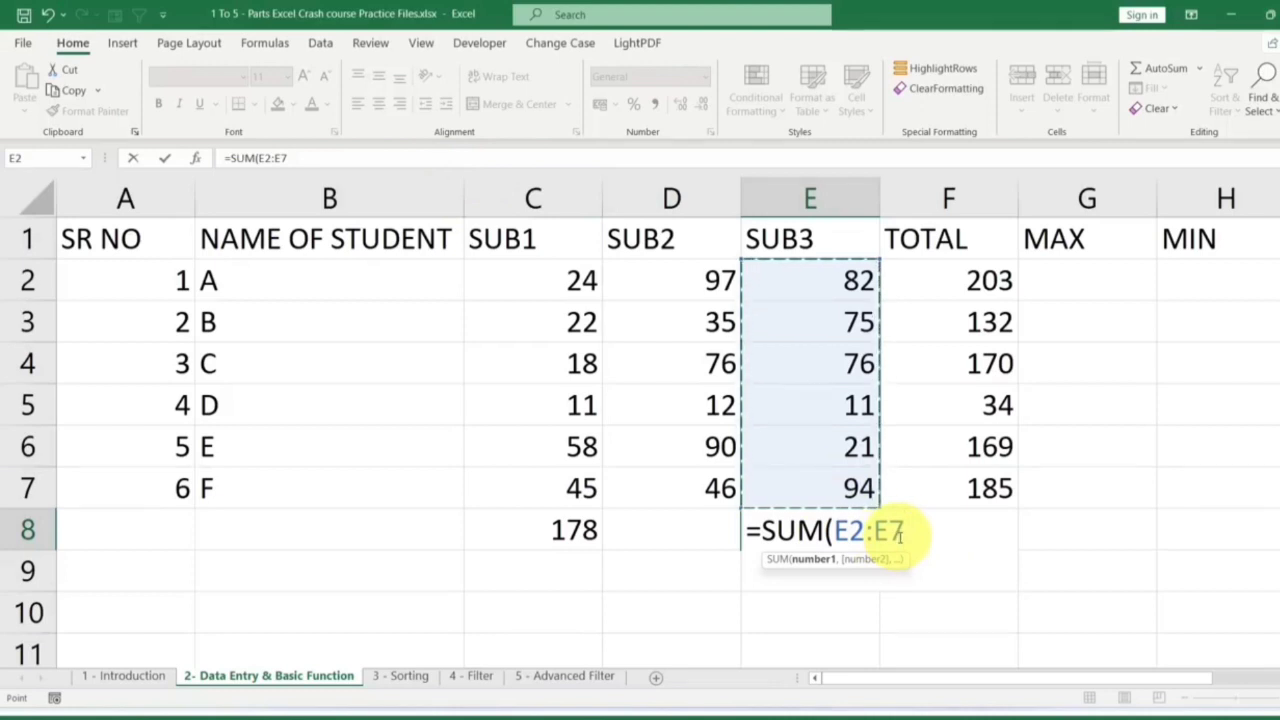
{"action": "key", "text": "Escape"}
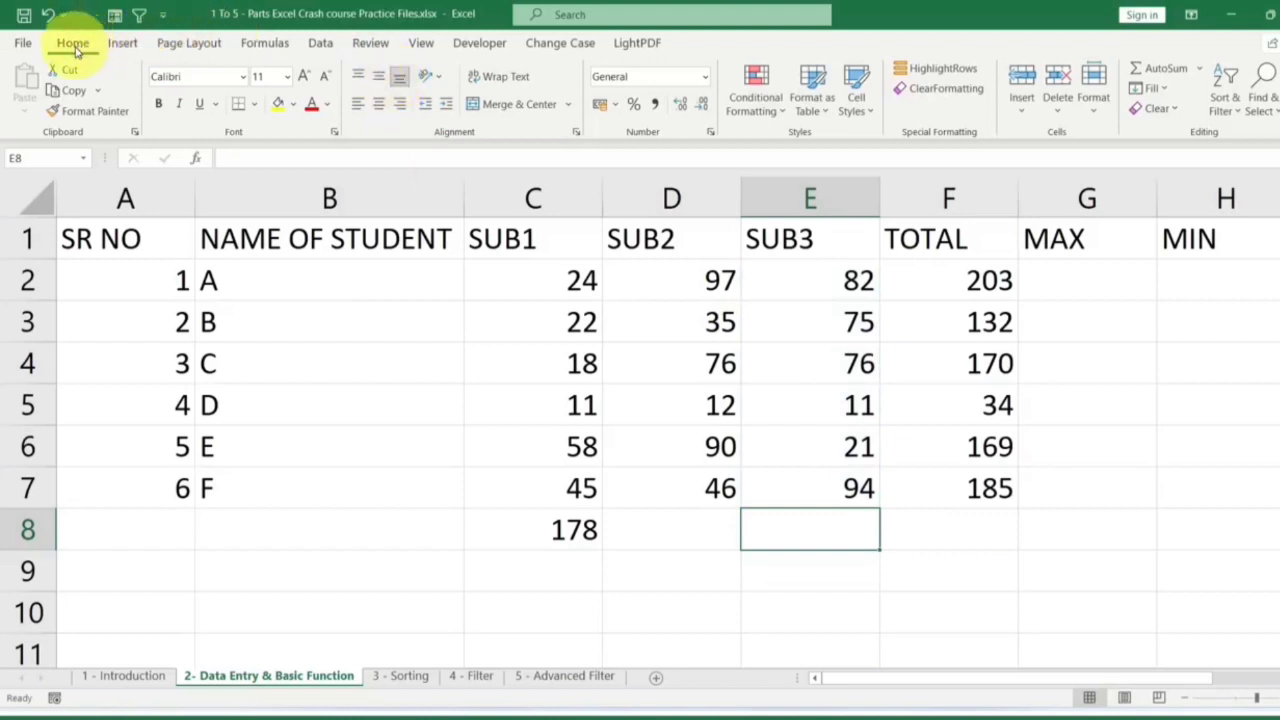
{"action": "type", "text": "=SU"}
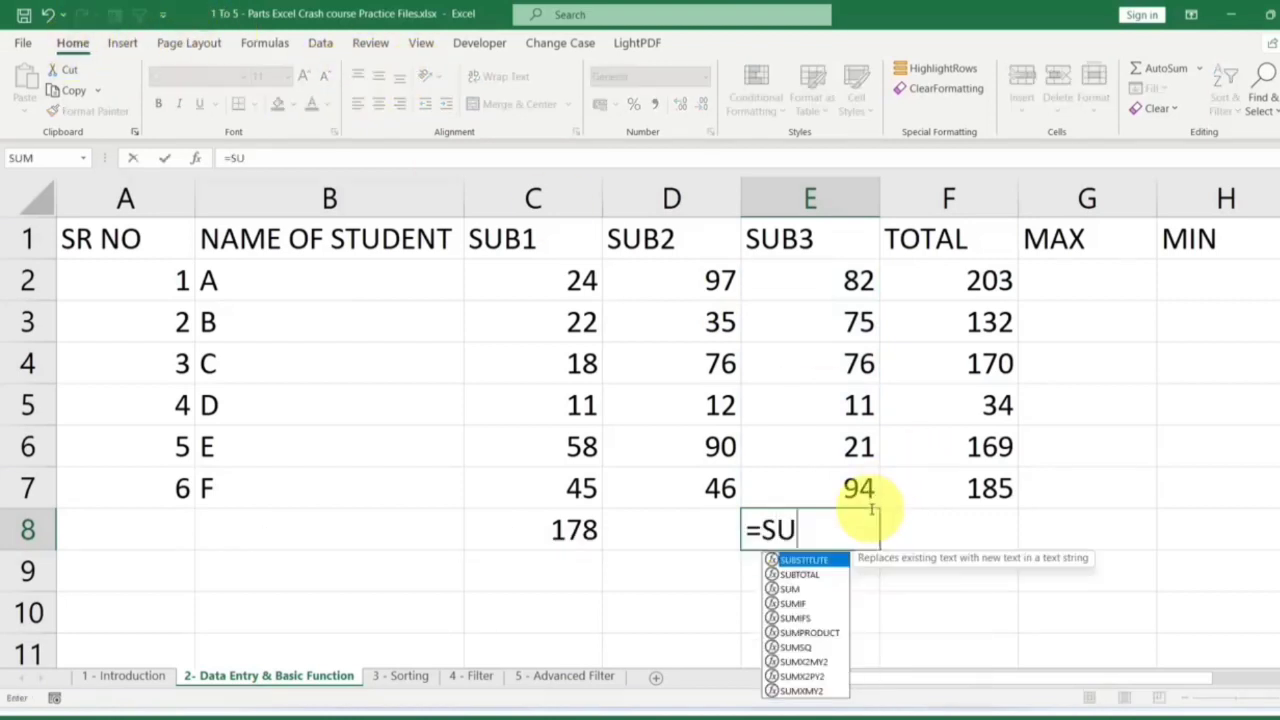
{"action": "type", "text": "M("}
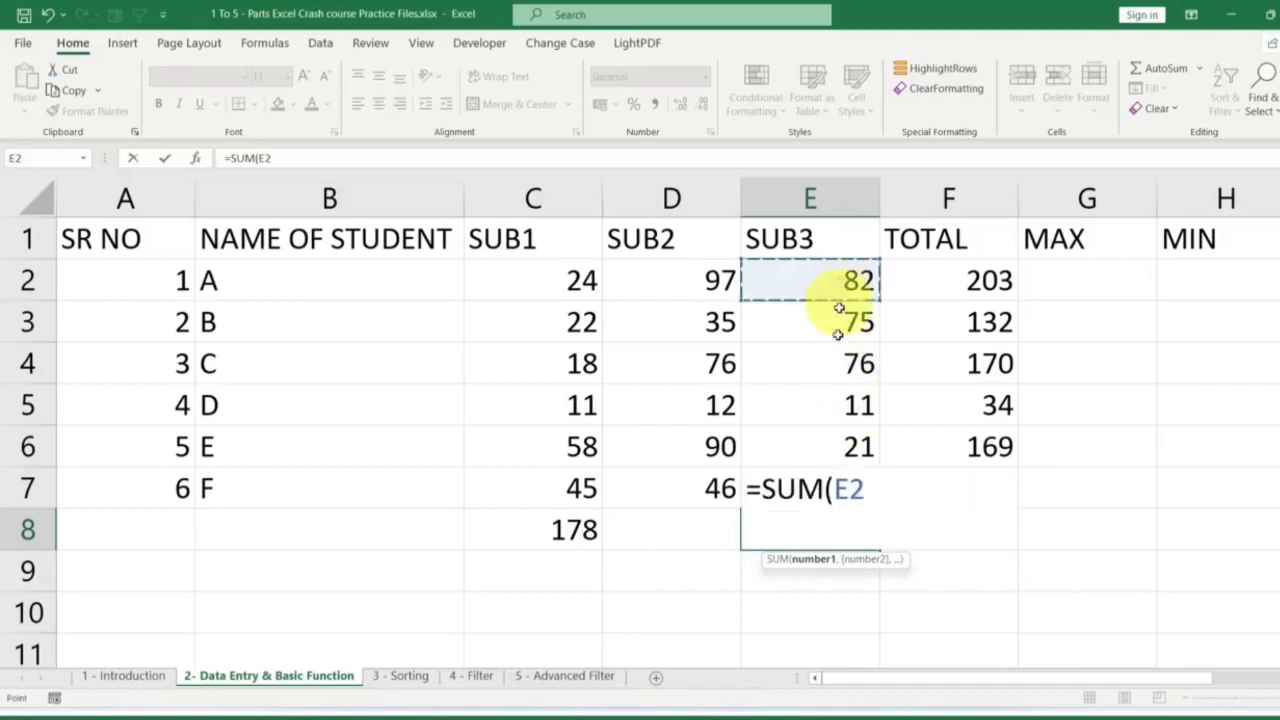
{"action": "left_click_drag", "start_coordinate": [835, 481], "coordinate": [835, 483]}
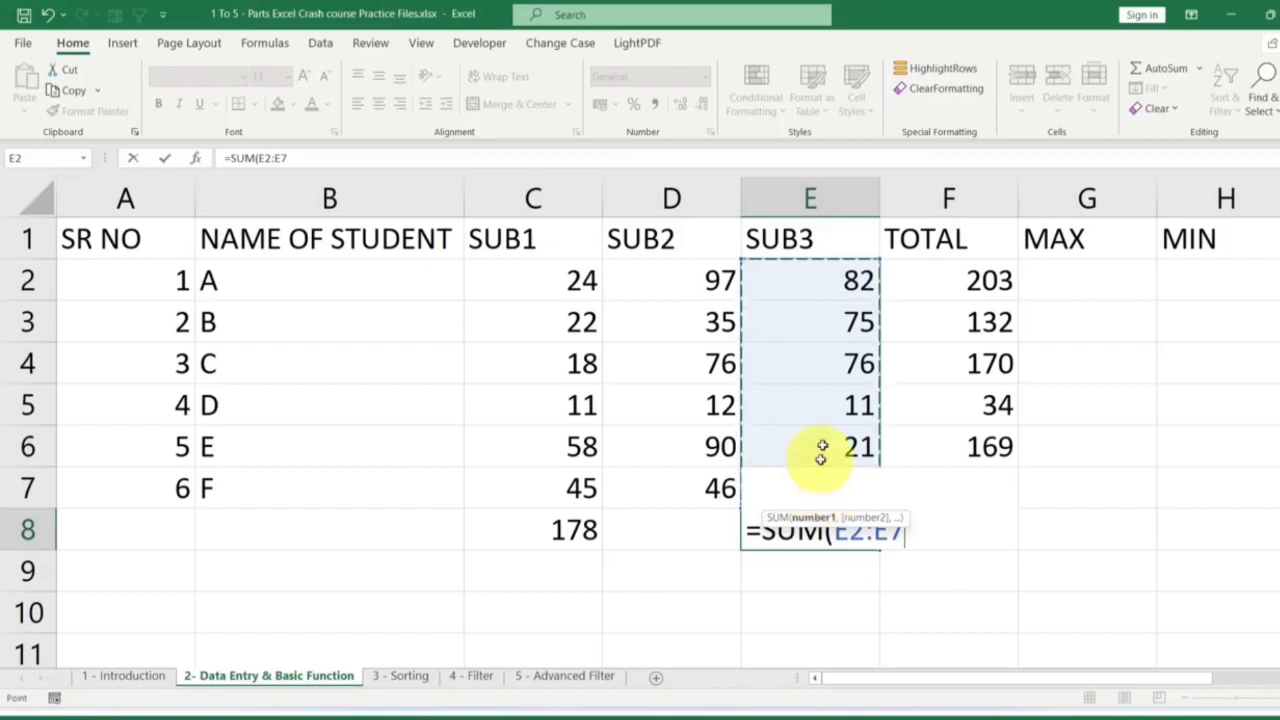
{"action": "left_click_drag", "start_coordinate": [834, 280], "coordinate": [829, 445]}
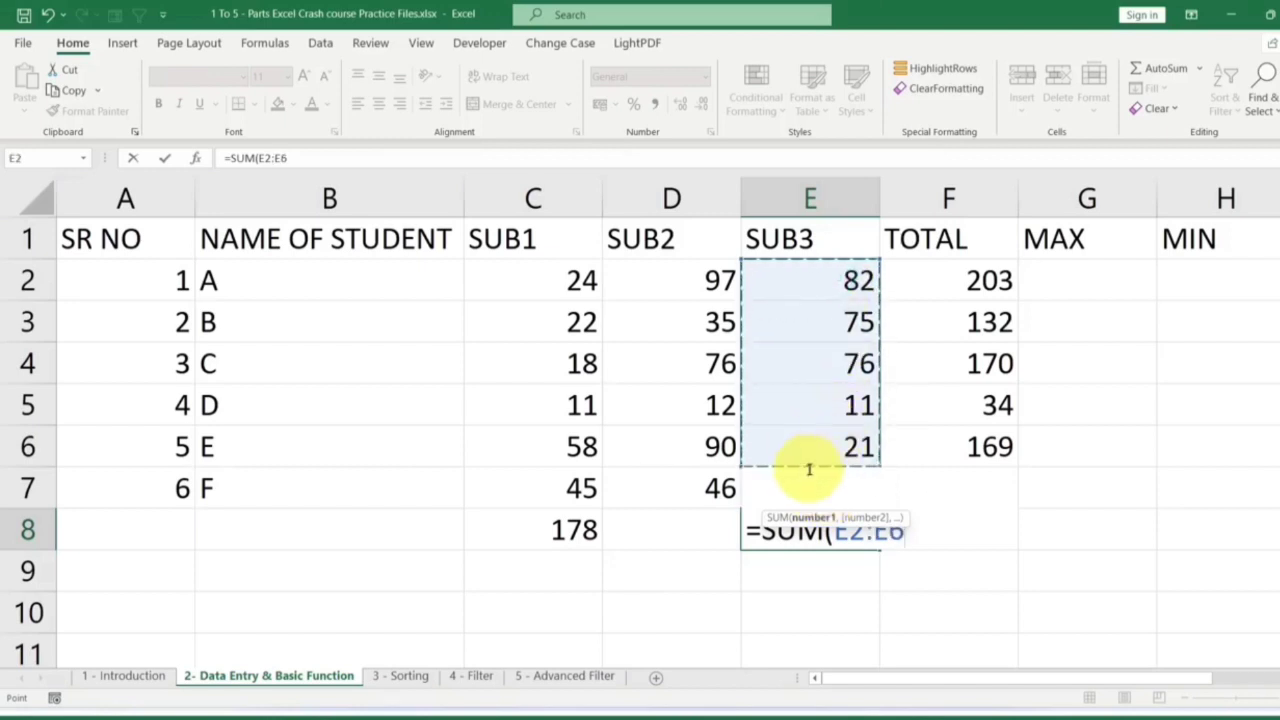
{"action": "key", "text": "Escape"}
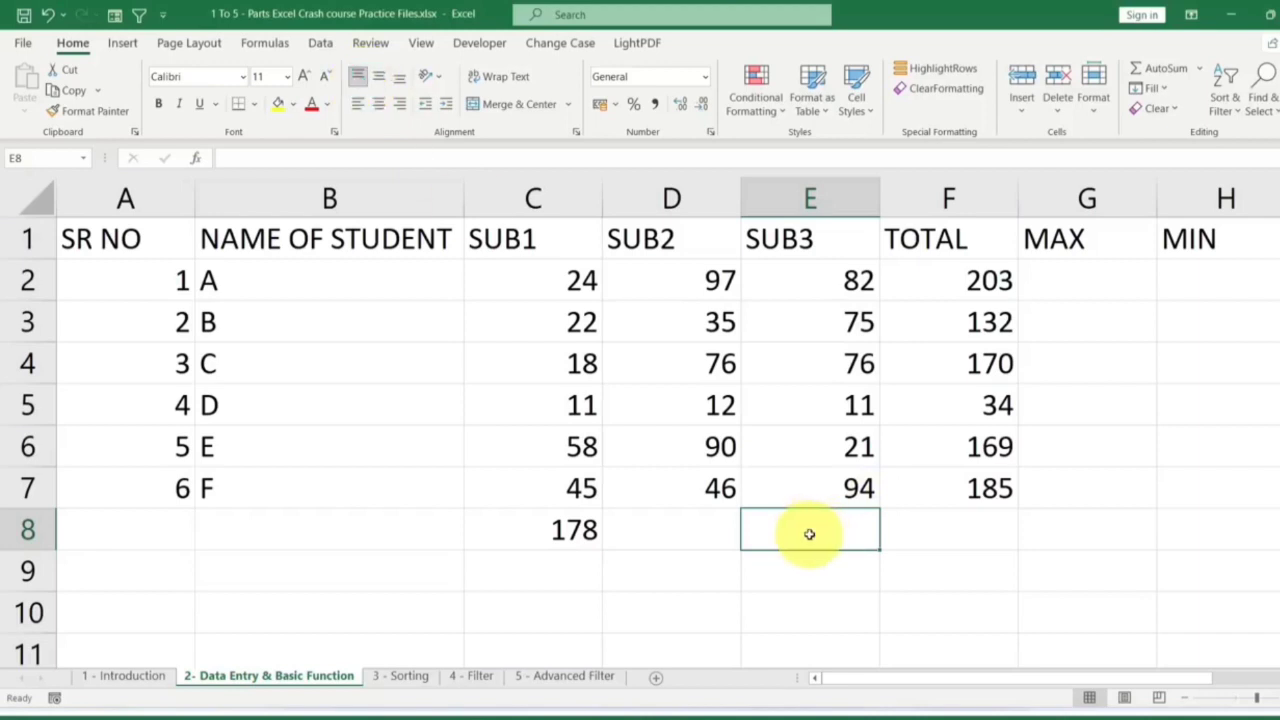
Sum the SUB3 marks in E8 with the SUM function over E2:E7.
{"action": "type", "text": "=SUM("}
{"action": "left_click_drag", "start_coordinate": [855, 281], "coordinate": [846, 482]}
{"action": "key", "text": "Return"}
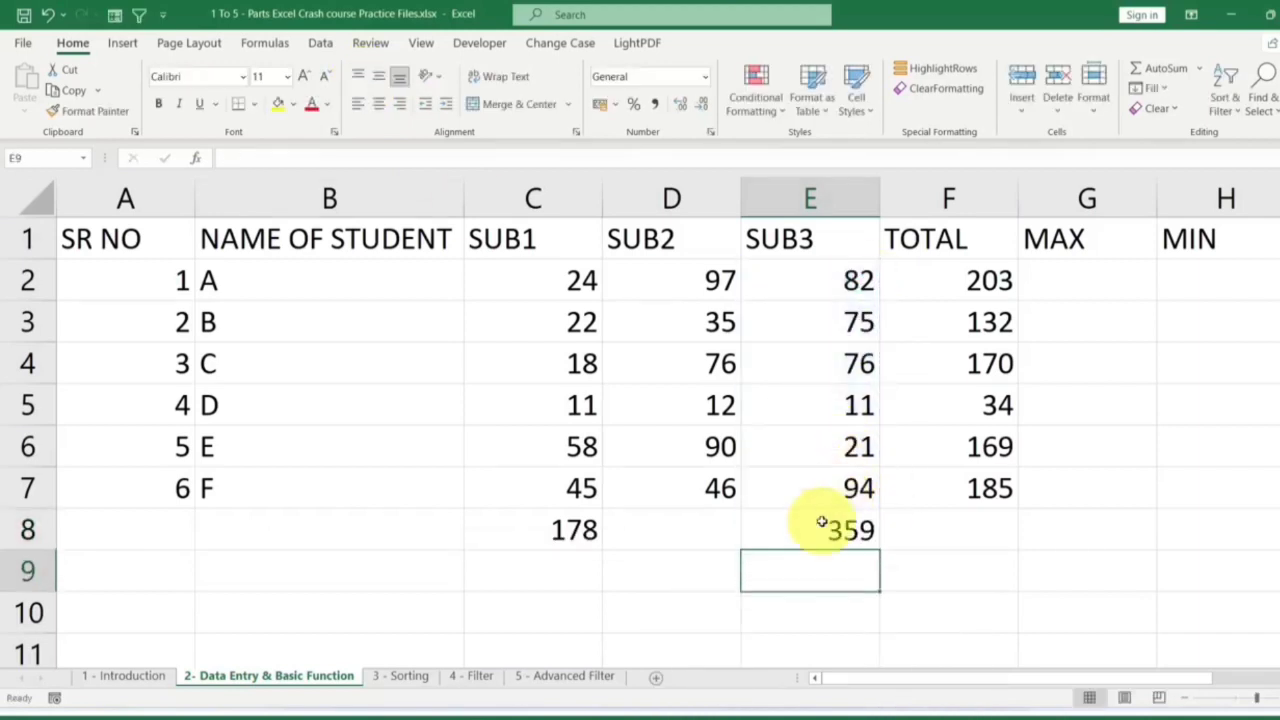
Clear the subject sums in E8 and C8 and the student totals in F2:F7.
{"action": "left_click", "coordinate": [821, 522]}
{"action": "key", "text": "Delete"}
{"action": "left_click", "coordinate": [563, 526]}
{"action": "key", "text": "Delete"}
{"action": "left_click_drag", "start_coordinate": [985, 282], "coordinate": [978, 485]}
{"action": "key", "text": "Delete"}
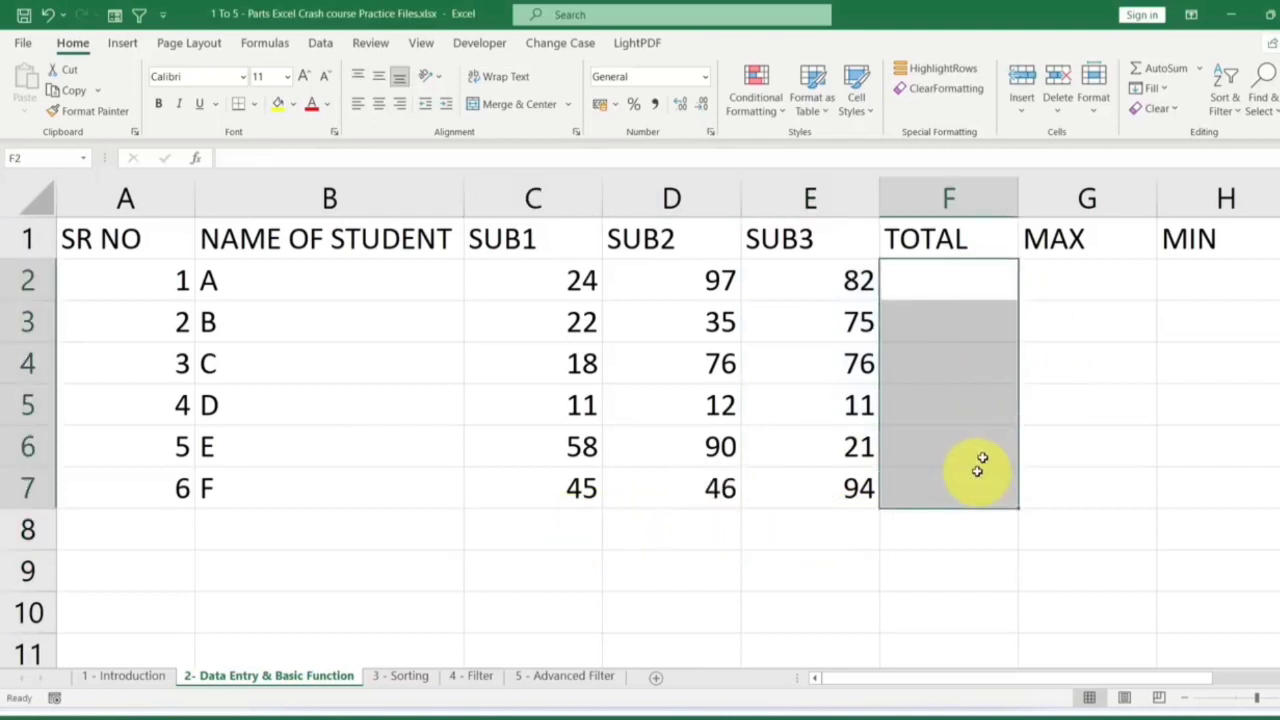
Total all six students' marks in F2:F7 with AutoSum, starting from =SUM(C2:E2), and clear the results.
{"action": "left_click", "coordinate": [966, 284]}
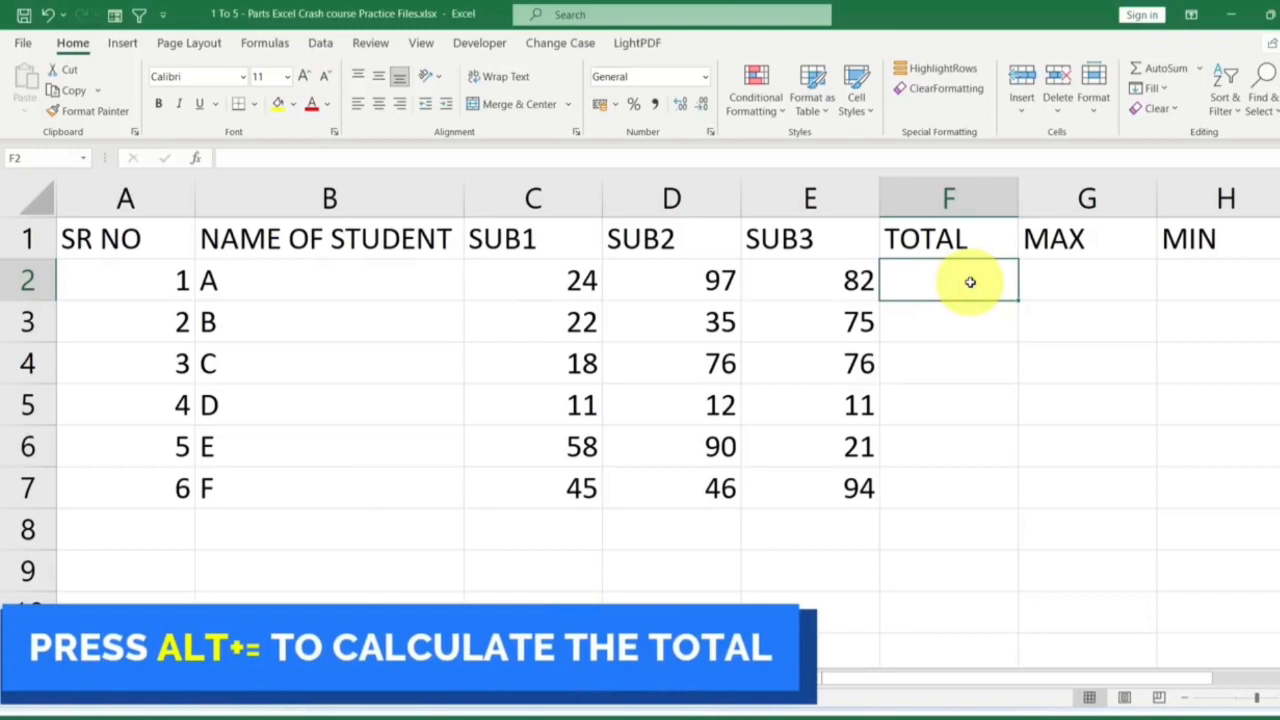
{"action": "key", "text": "alt+equal"}
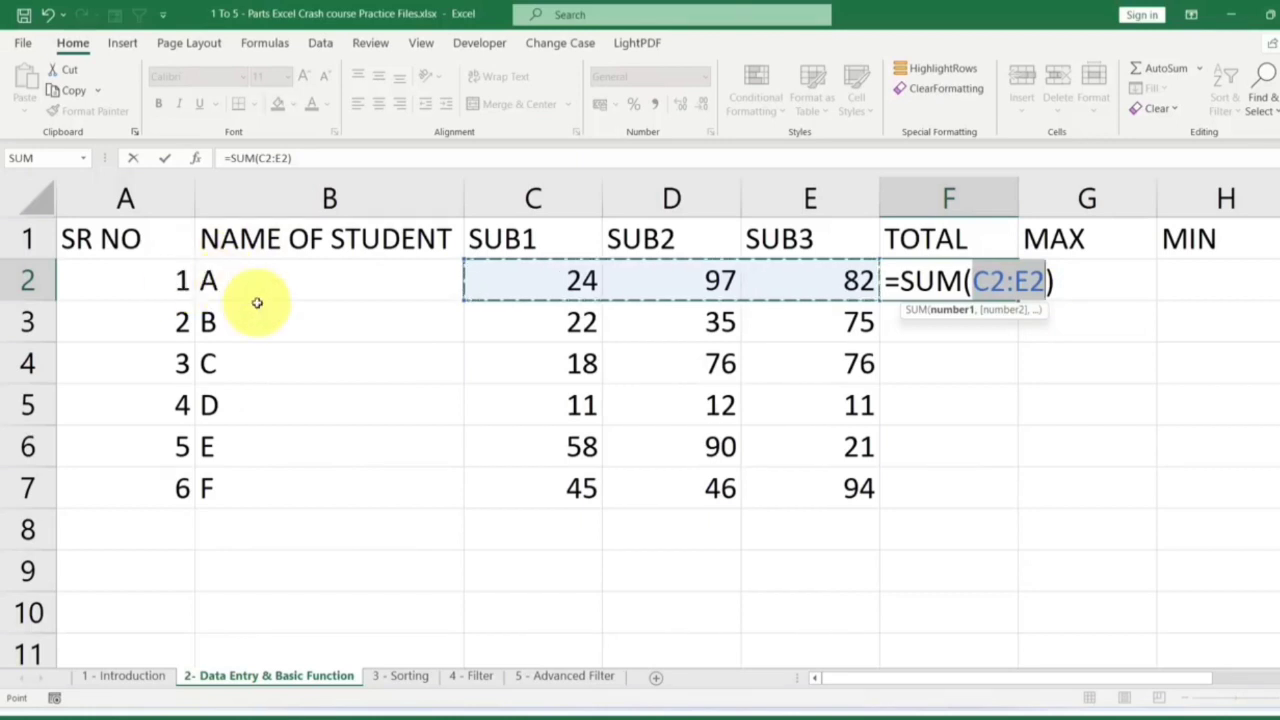
{"action": "key", "text": "Return"}
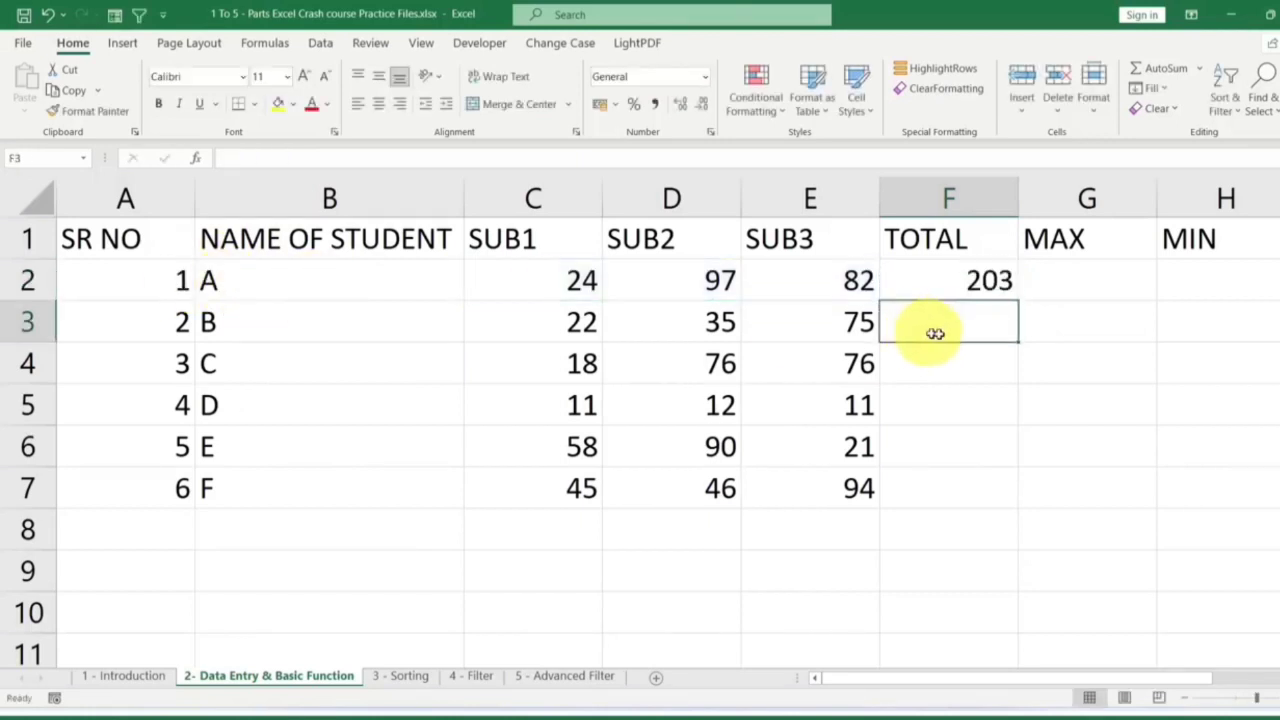
{"action": "left_click", "coordinate": [1000, 283]}
{"action": "left_click_drag", "start_coordinate": [1017, 299], "coordinate": [1016, 492]}
{"action": "key", "text": "Delete"}
Total student A's three subject marks in F2 again with AutoSum.
{"action": "left_click", "coordinate": [999, 278]}
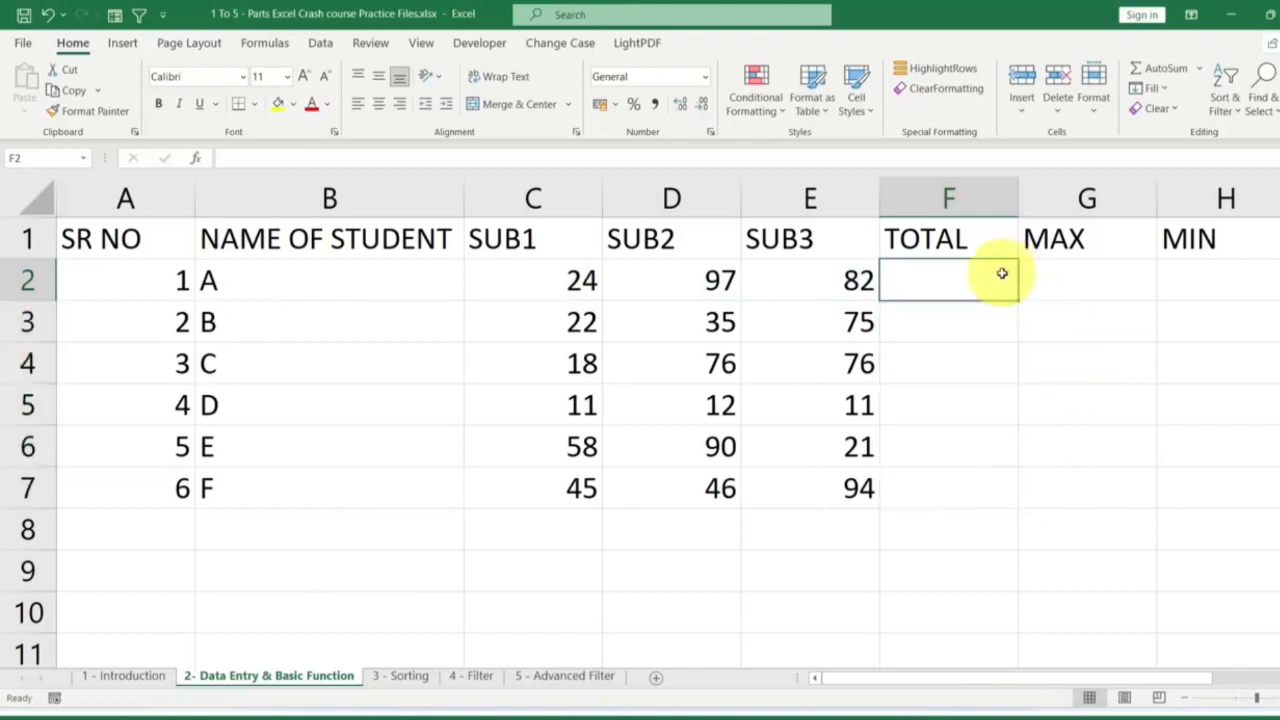
{"action": "key", "text": "alt+equal"}
{"action": "key", "text": "Return"}
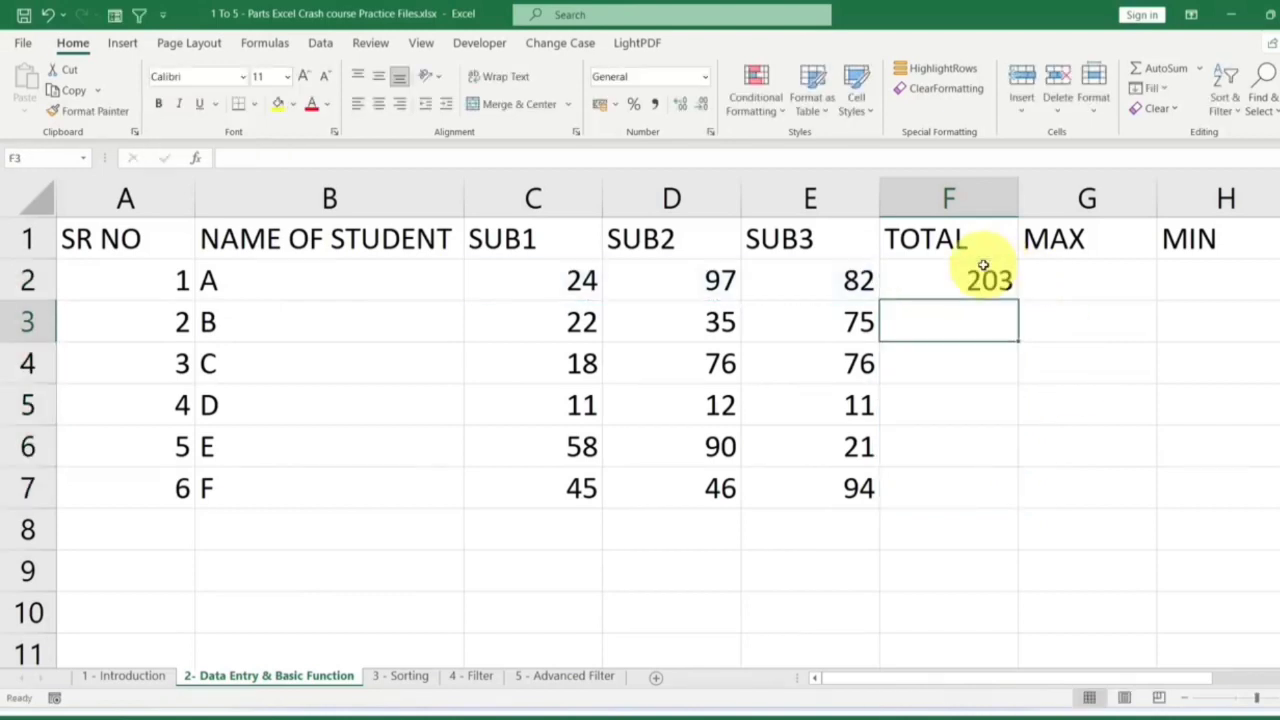
Sum the SUB1 marks in C8 and the SUB2 marks in D8 with AutoSum over rows 2 to 7.
{"action": "left_click", "coordinate": [573, 530]}
{"action": "key", "text": "alt+equal"}
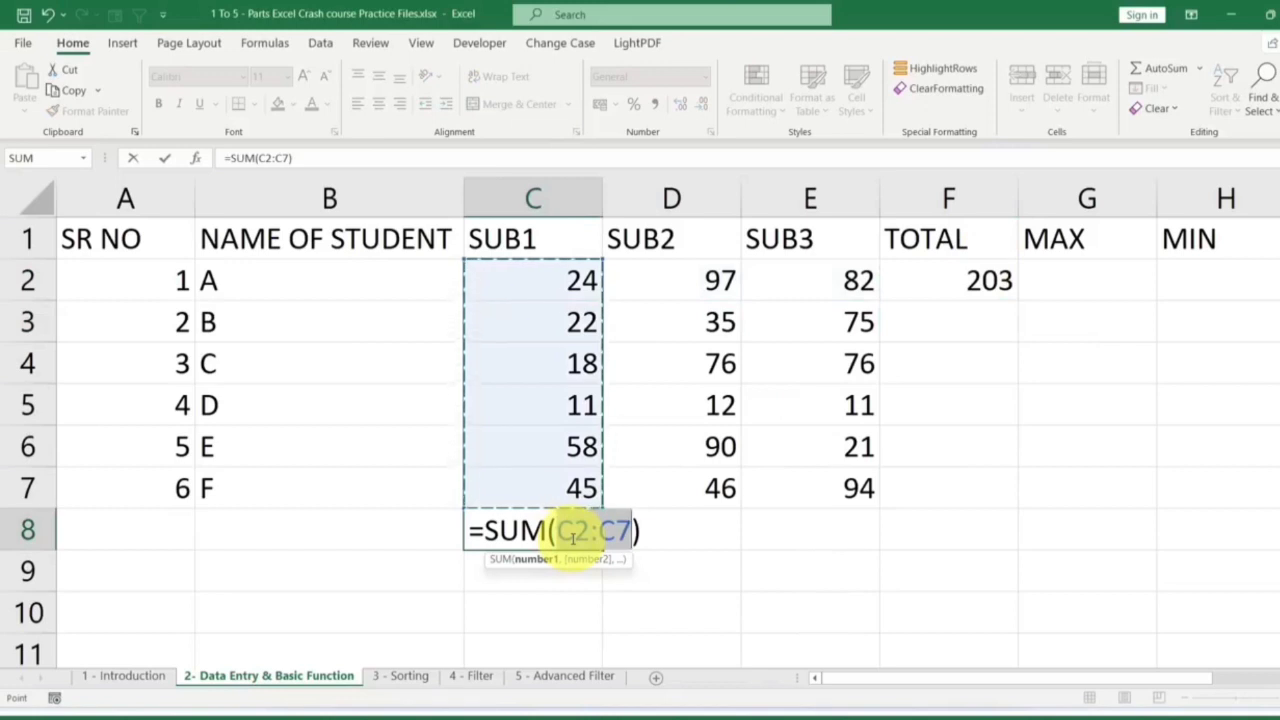
{"action": "key", "text": "Return"}
{"action": "left_click", "coordinate": [714, 531]}
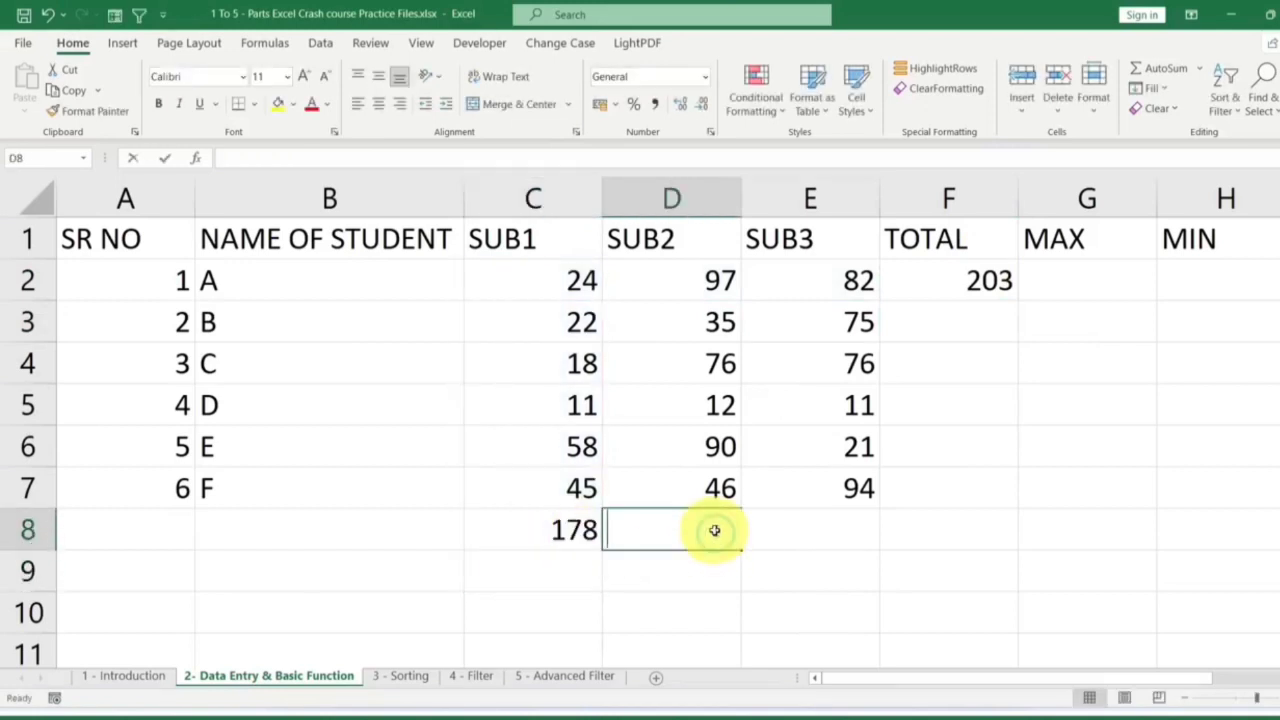
{"action": "key", "text": "alt+equal"}
{"action": "key", "text": "Return"}
Try an AutoSum formula in E8 with other source ranges such as C8:D8, C3:C7 and E3:E6, and discard it.
{"action": "left_click", "coordinate": [851, 529]}
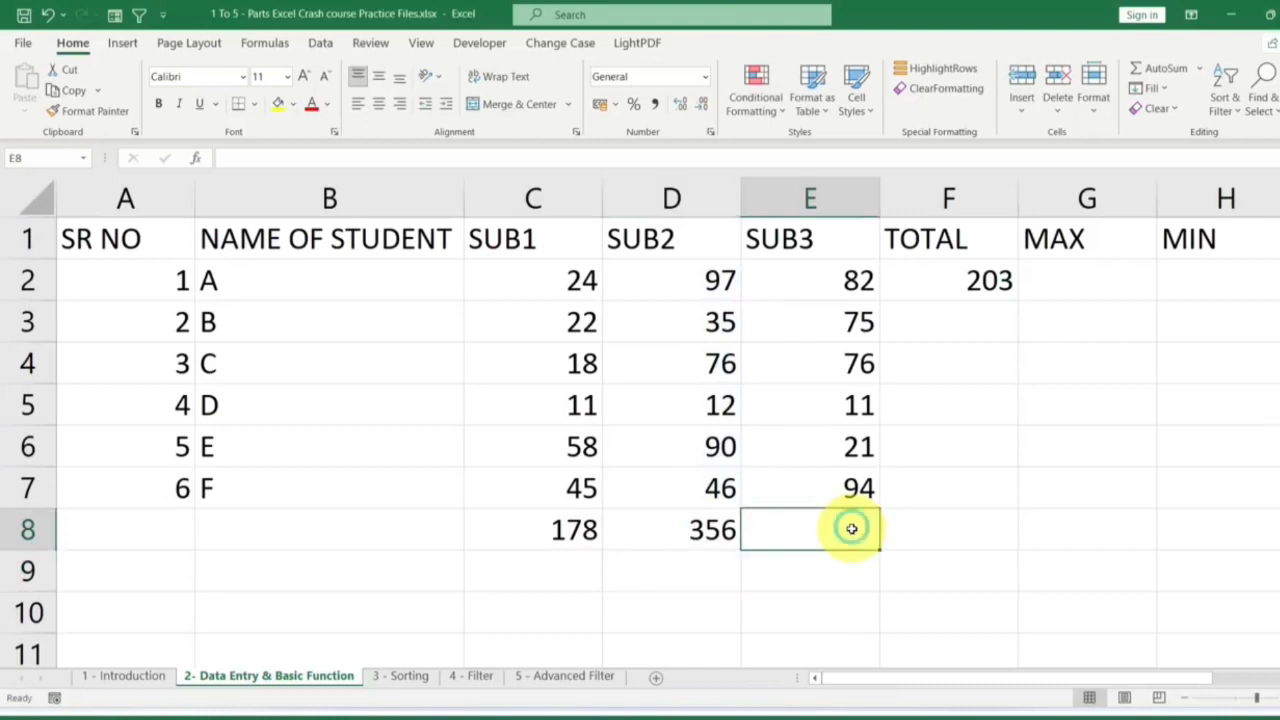
{"action": "key", "text": "alt+equal"}
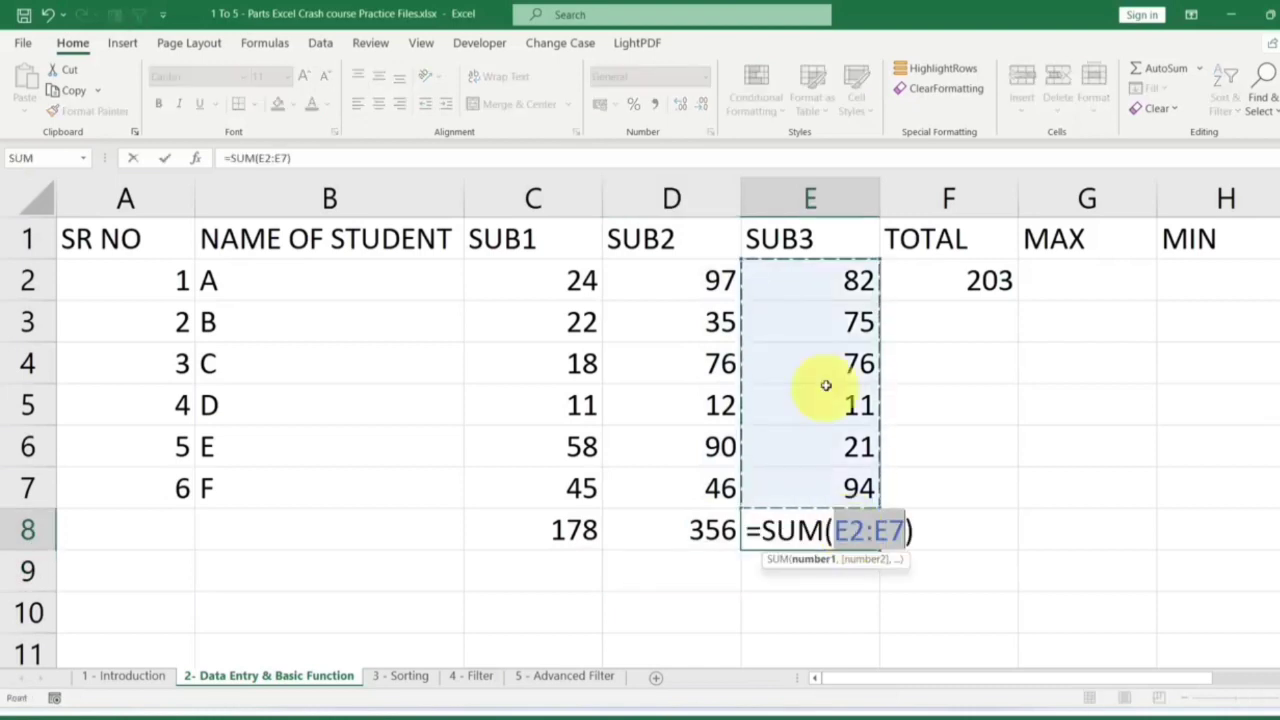
{"action": "left_click_drag", "start_coordinate": [543, 530], "coordinate": [683, 532]}
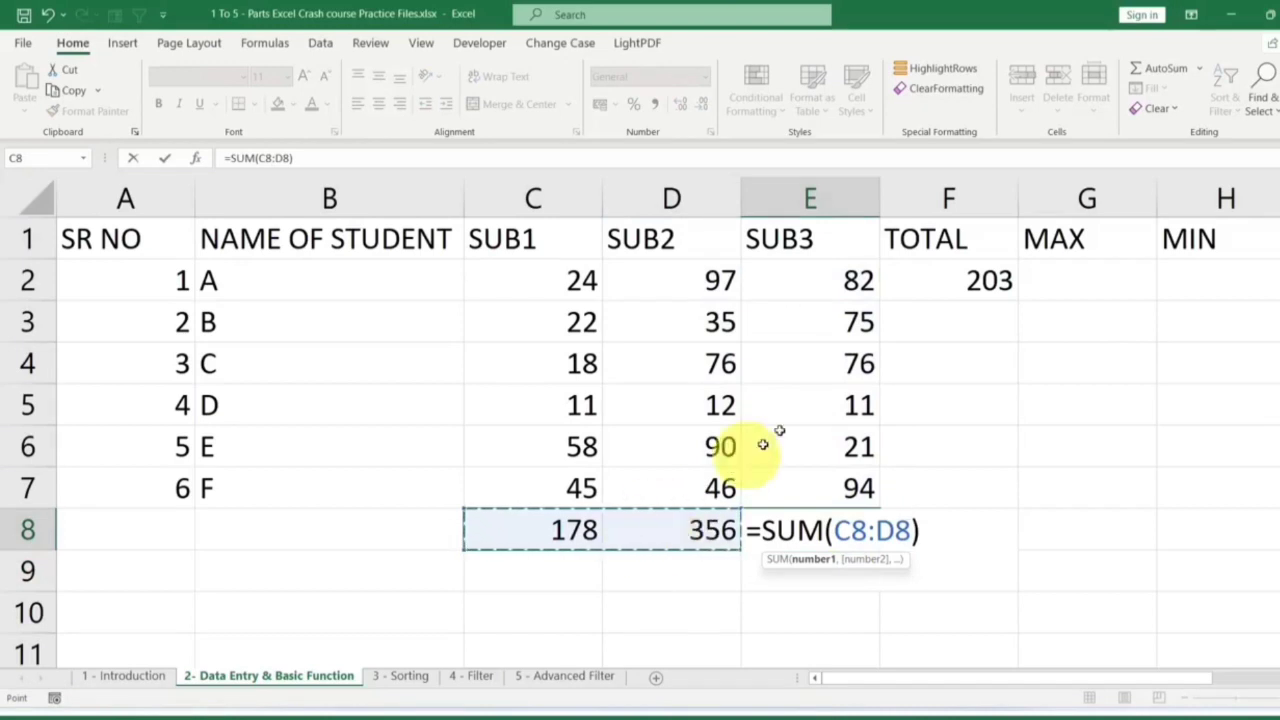
{"action": "left_click_drag", "start_coordinate": [586, 335], "coordinate": [586, 467]}
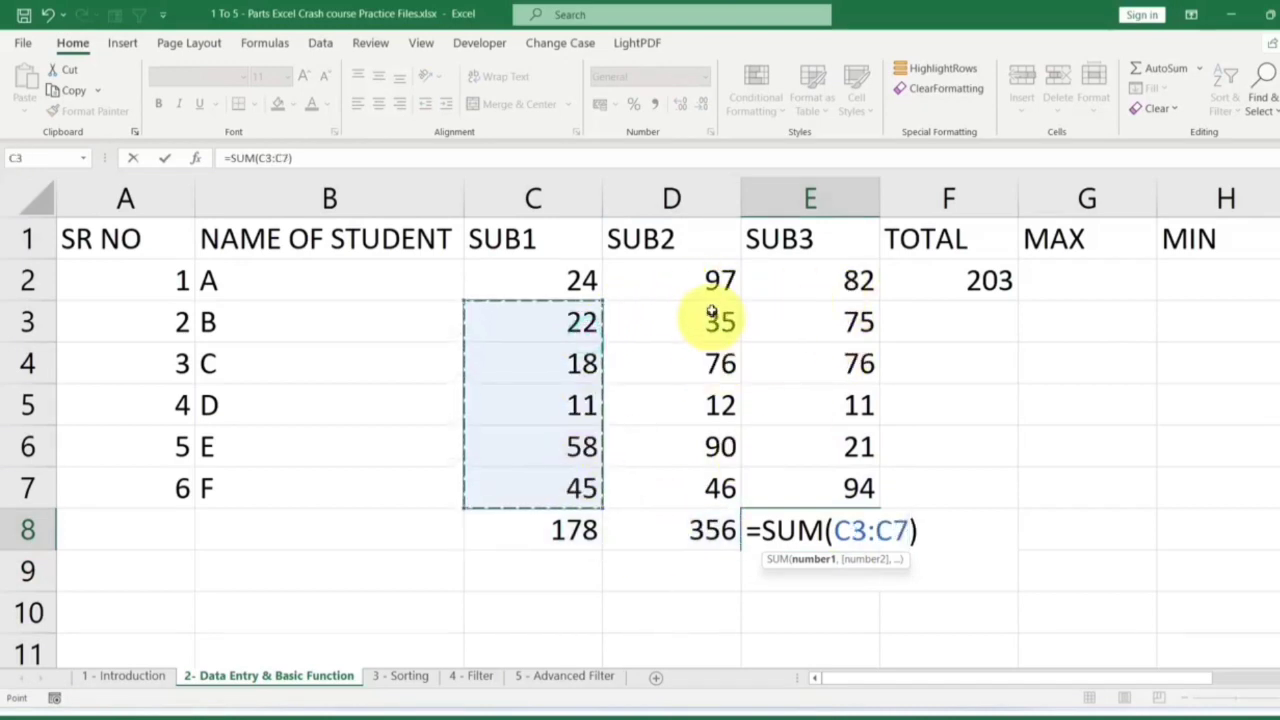
{"action": "left_click_drag", "start_coordinate": [712, 318], "coordinate": [712, 450]}
{"action": "left_click_drag", "start_coordinate": [833, 312], "coordinate": [834, 458]}
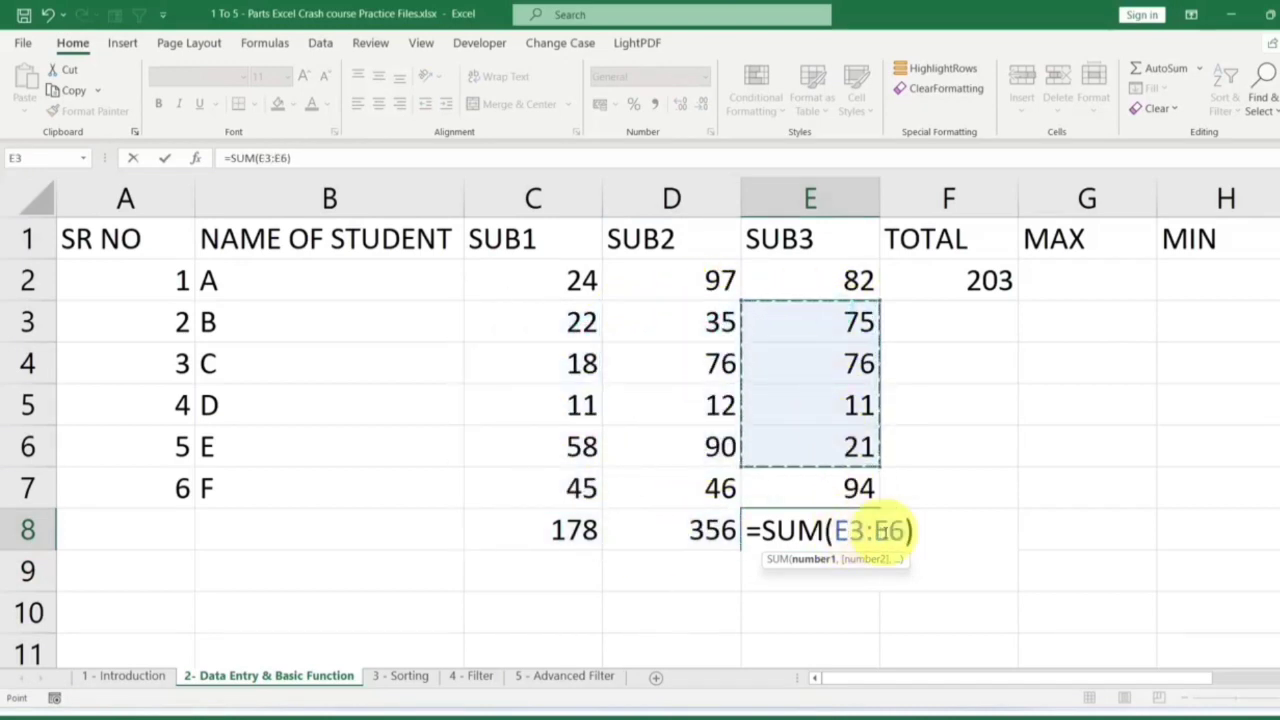
{"action": "key", "text": "Escape"}
Clear the subject sums in C8:D8 and student A's total in F2.
{"action": "left_click_drag", "start_coordinate": [563, 526], "coordinate": [707, 530]}
{"action": "key", "text": "Delete"}
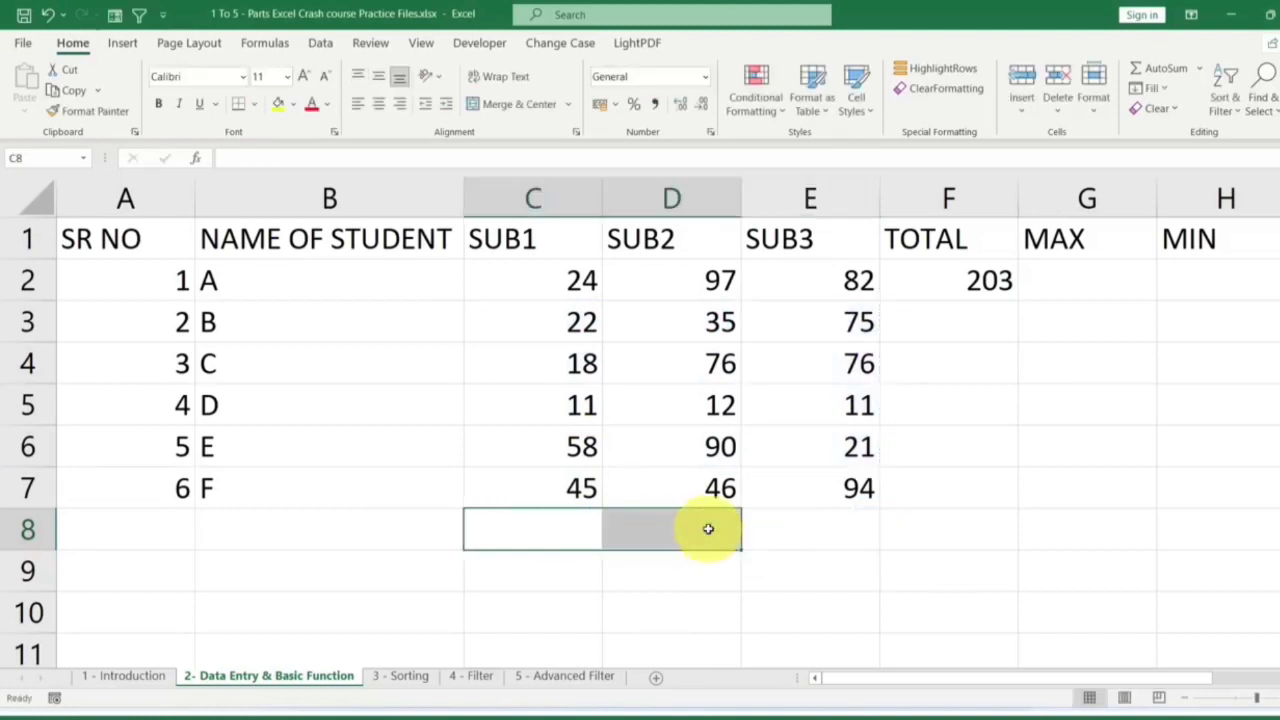
{"action": "left_click", "coordinate": [1000, 280]}
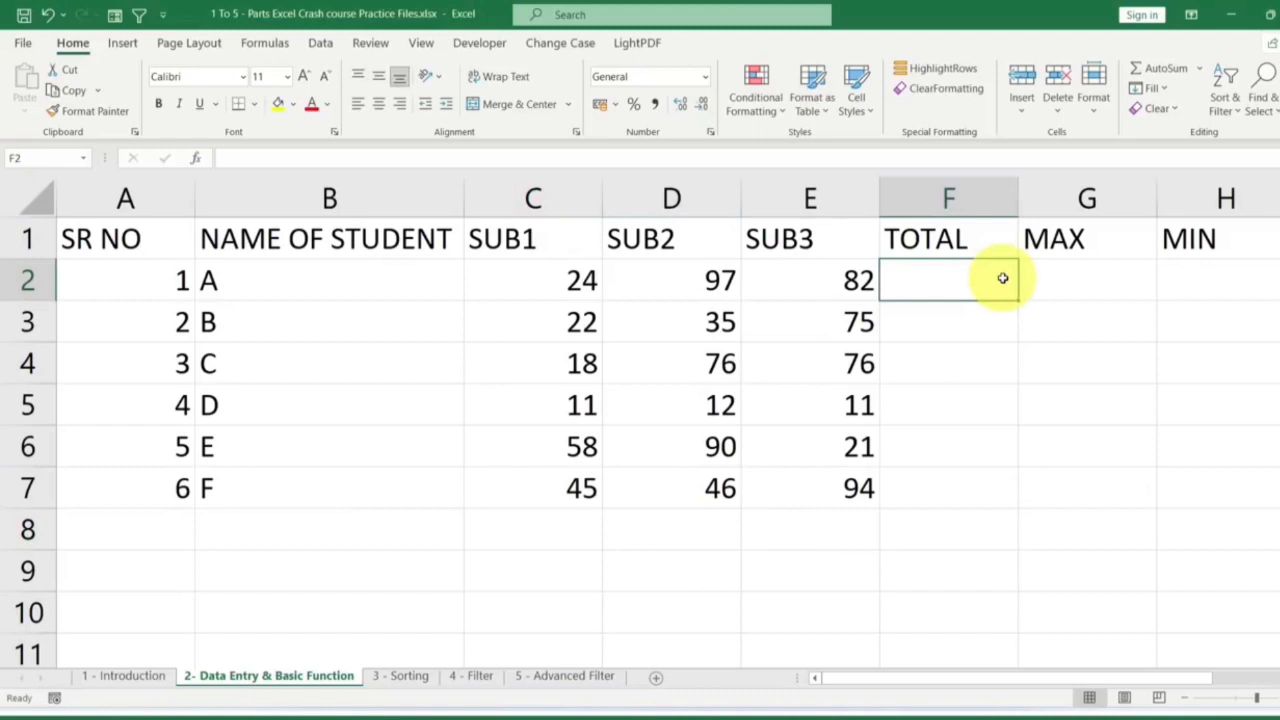
{"action": "key", "text": "alt+equal"}
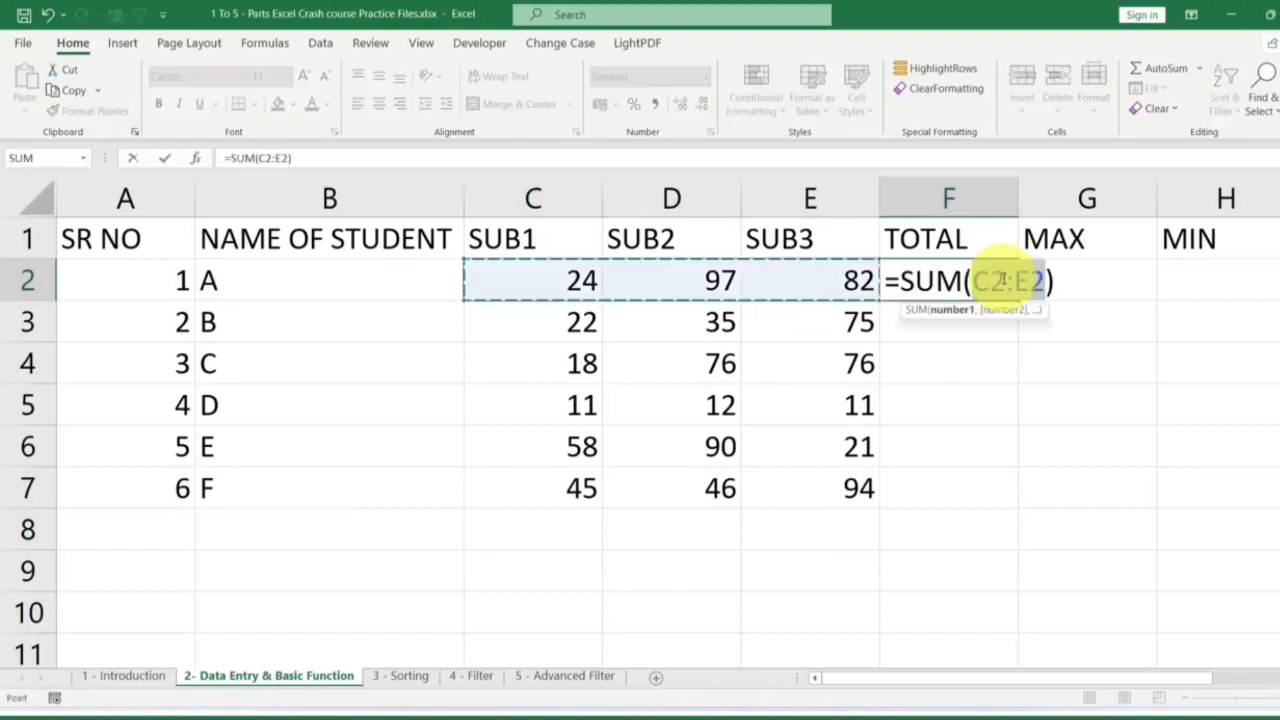
{"action": "key", "text": "Escape"}
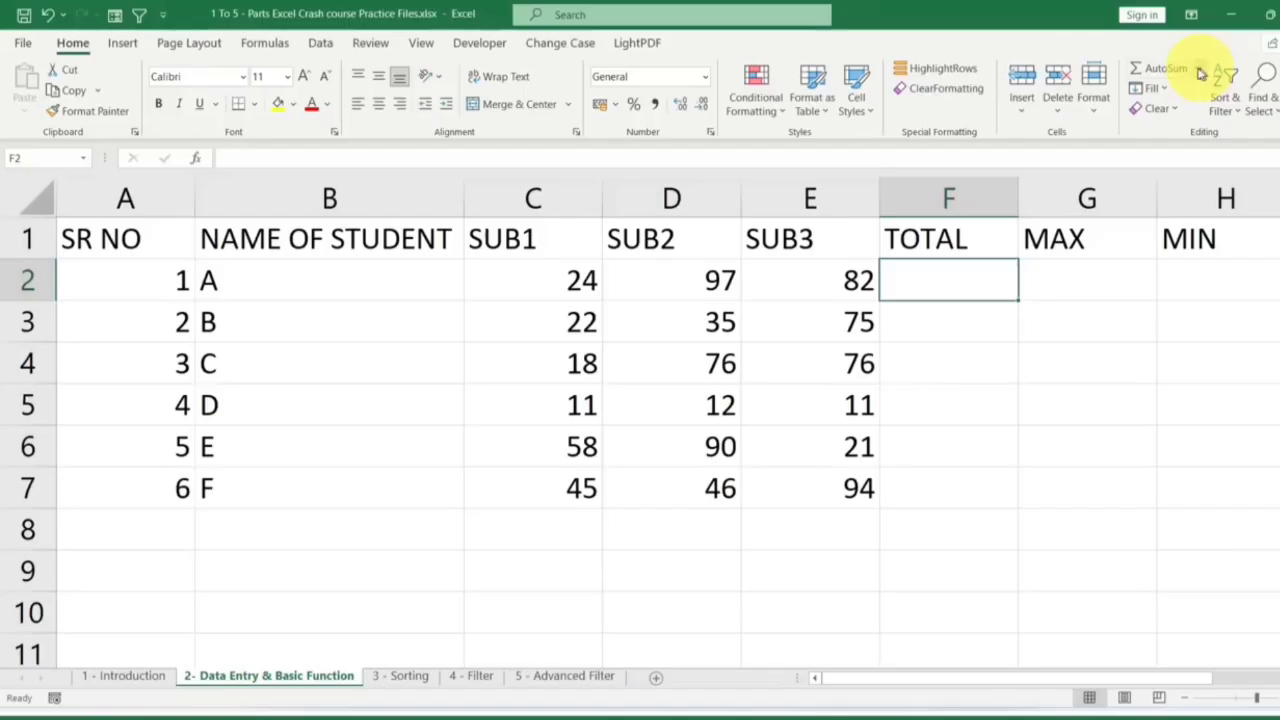
{"action": "left_click", "coordinate": [1162, 78]}
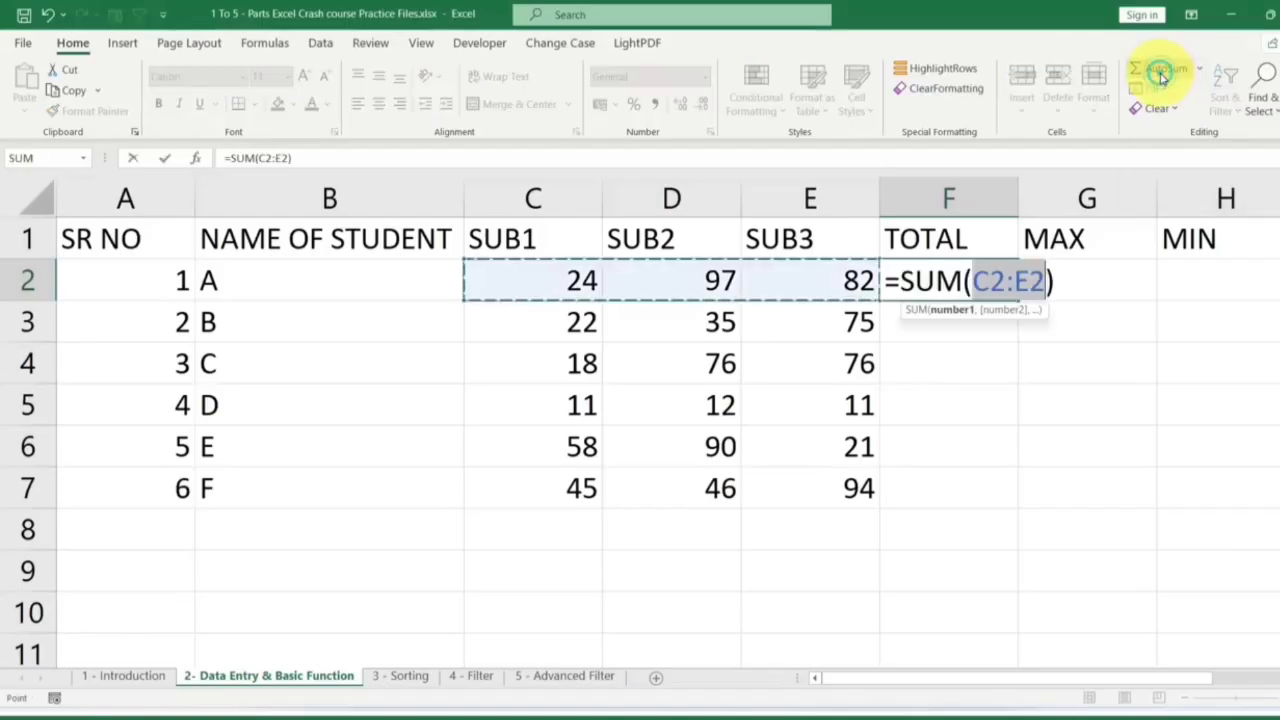
{"action": "key", "text": "Escape"}
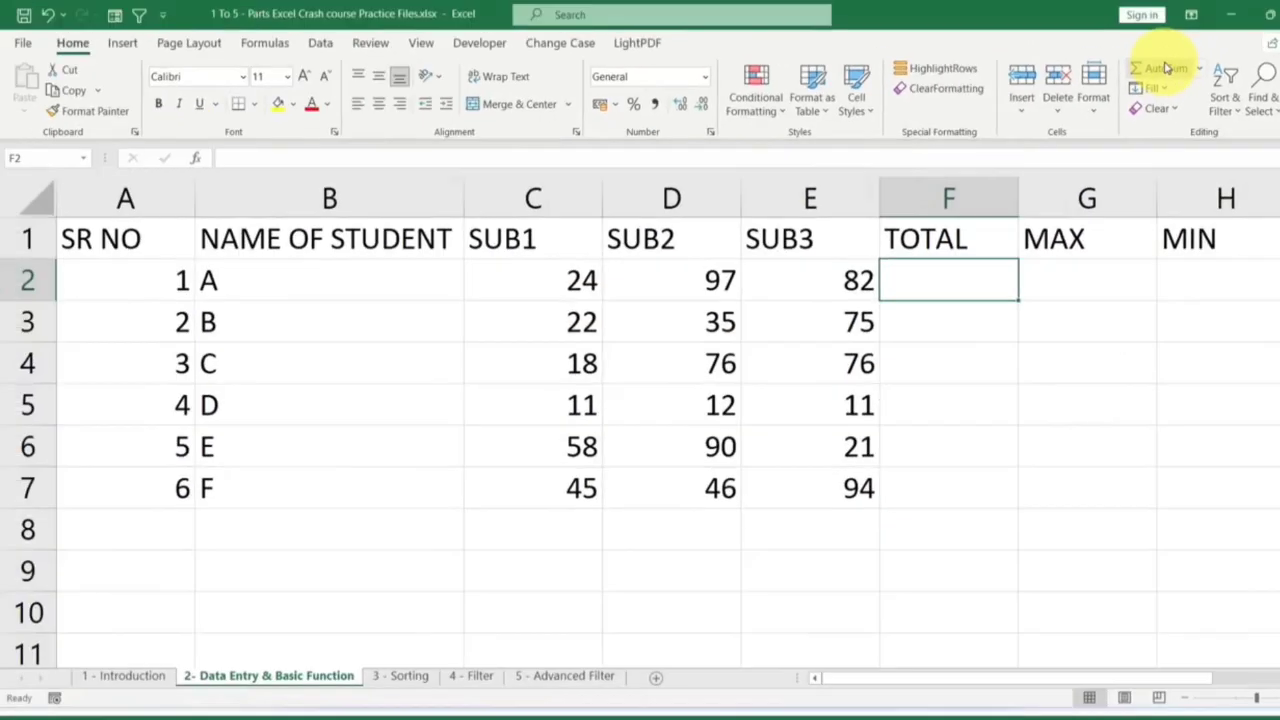
Total student A's marks in F2 with AutoSum over C2:E2 and fill the formula down through F7.
{"action": "key", "text": "alt+equal"}
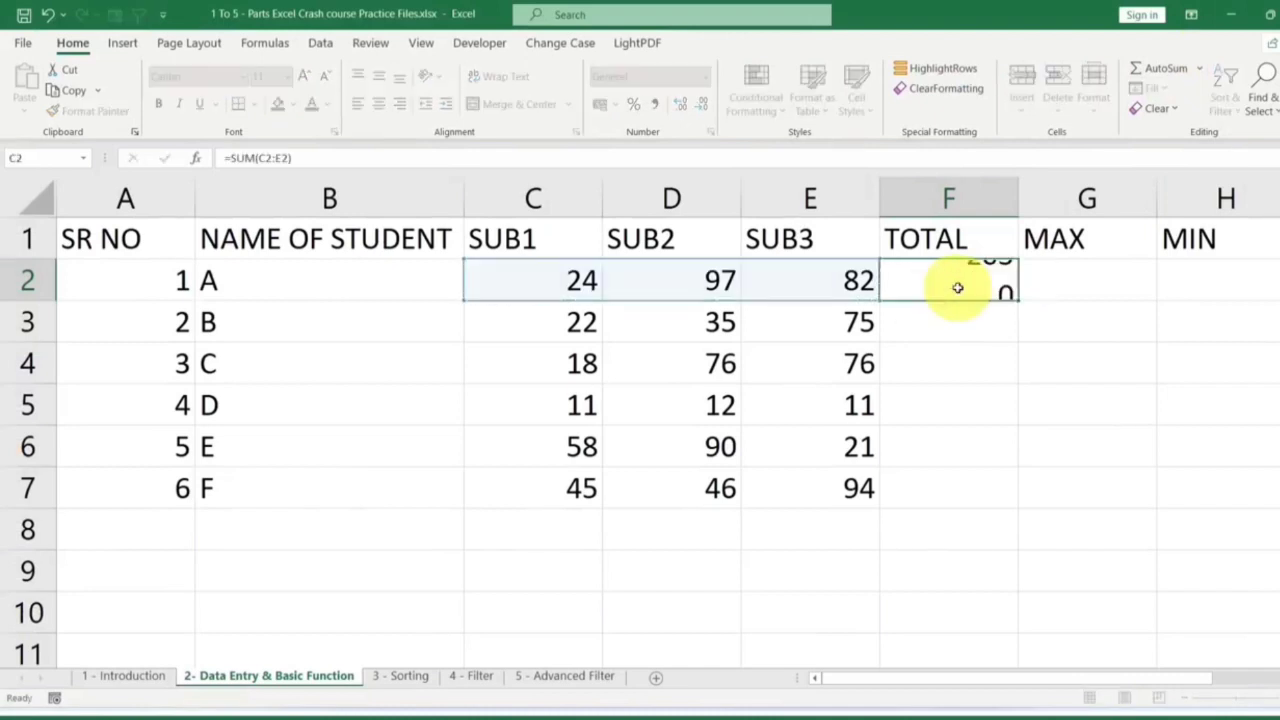
{"action": "key", "text": "Return"}
{"action": "left_click", "coordinate": [957, 287]}
{"action": "double_click", "coordinate": [1018, 301]}
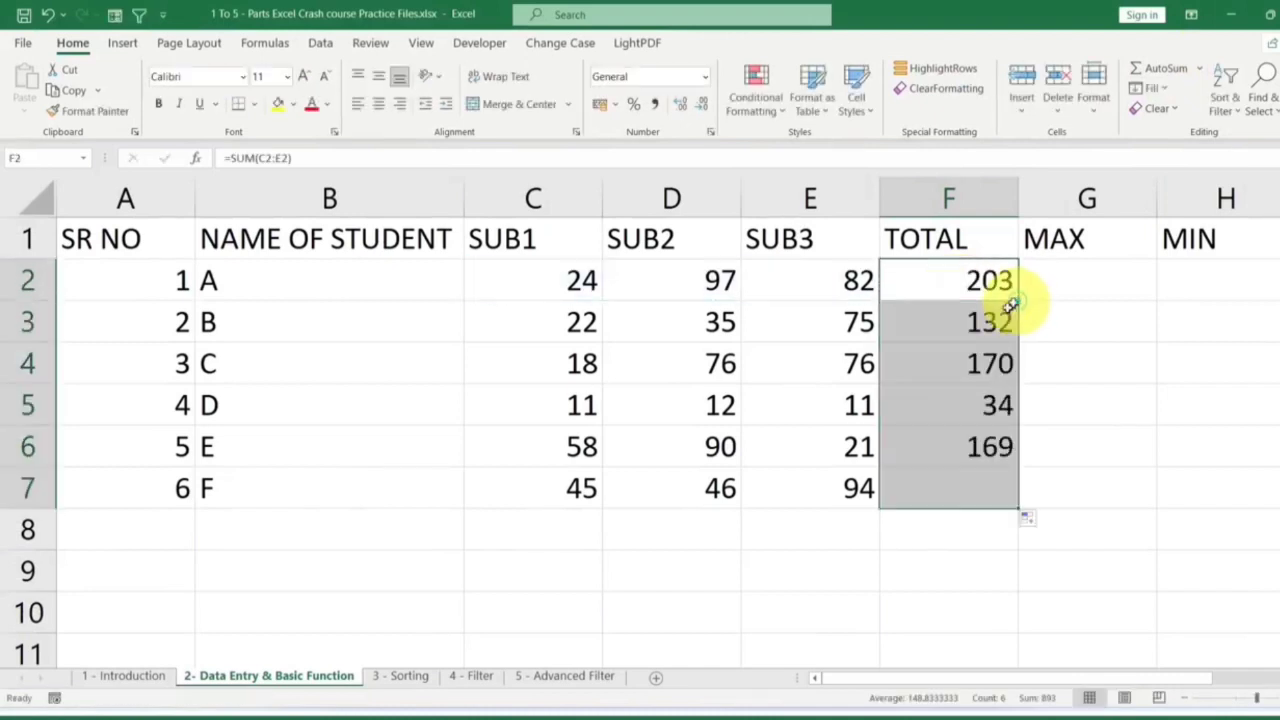
Calculate each student's highest mark in G2:G7 with the formula =MAX(C2:E2) filled down, and clear the results.
{"action": "scroll", "coordinate": [1006, 294], "scroll_direction": "down", "scroll_amount": 1}
{"action": "left_click", "coordinate": [979, 268]}
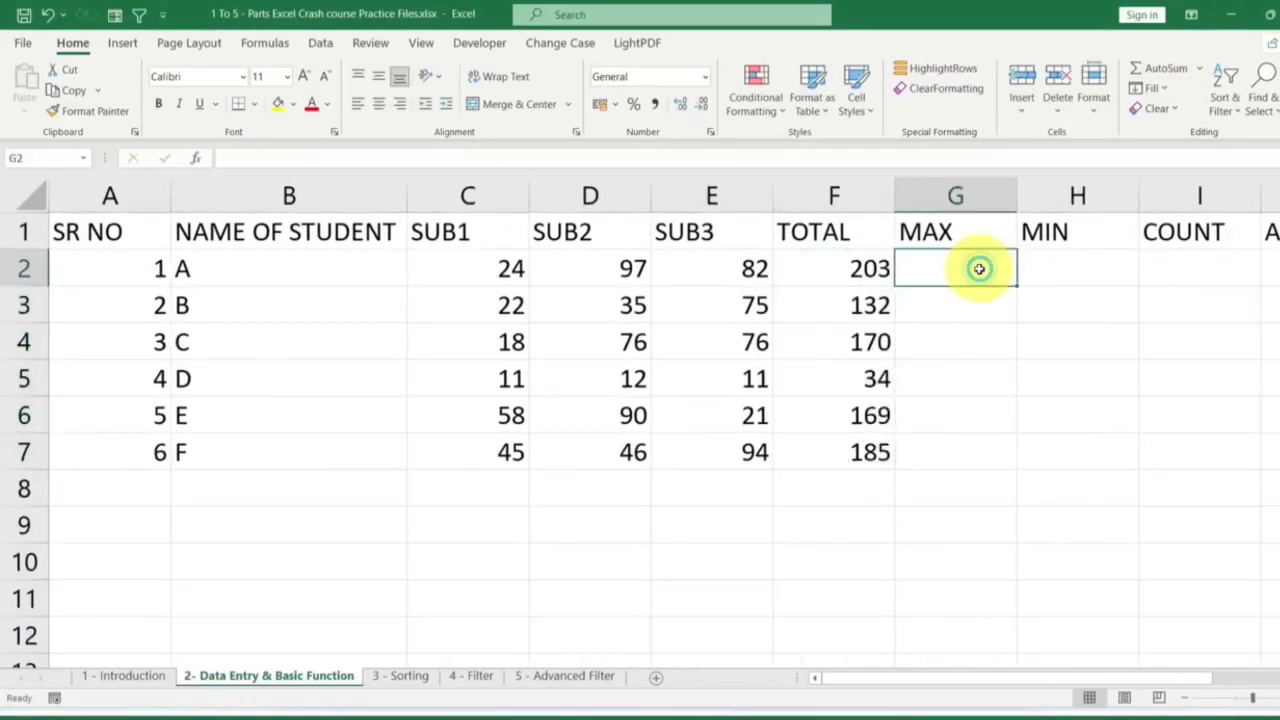
{"action": "type", "text": "=MAX"}
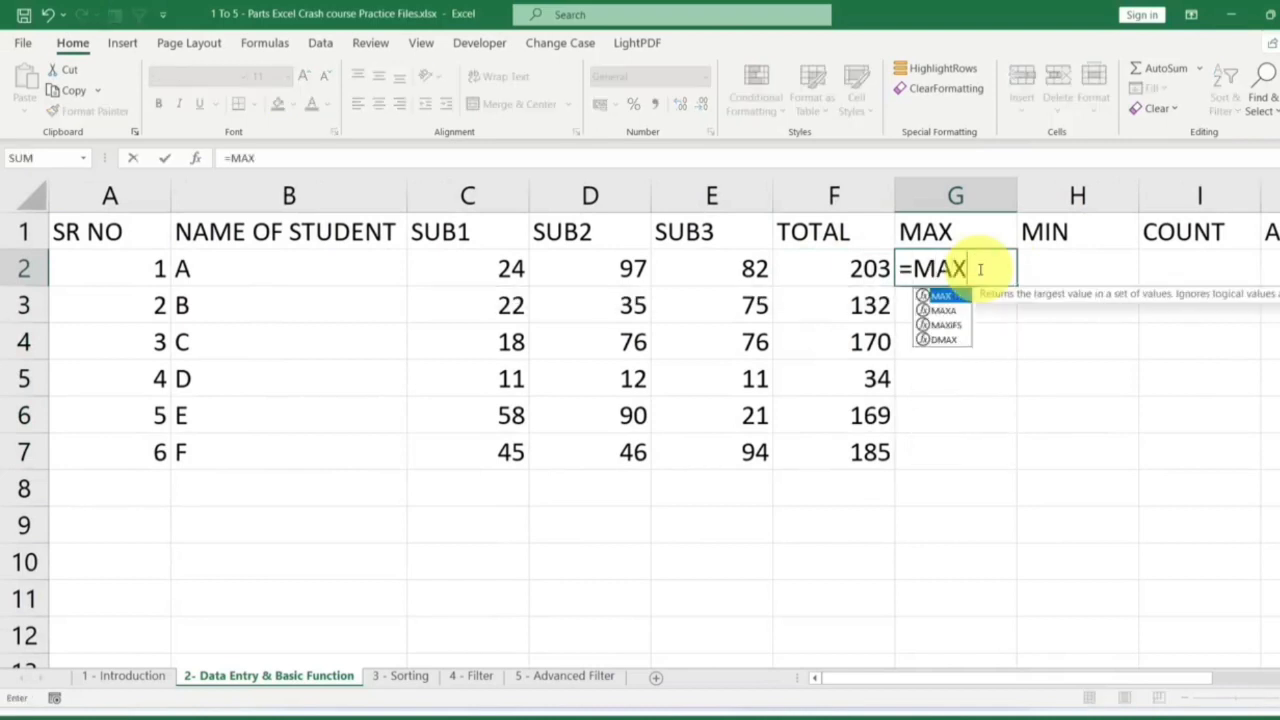
{"action": "type", "text": "("}
{"action": "left_click_drag", "start_coordinate": [497, 266], "coordinate": [718, 265]}
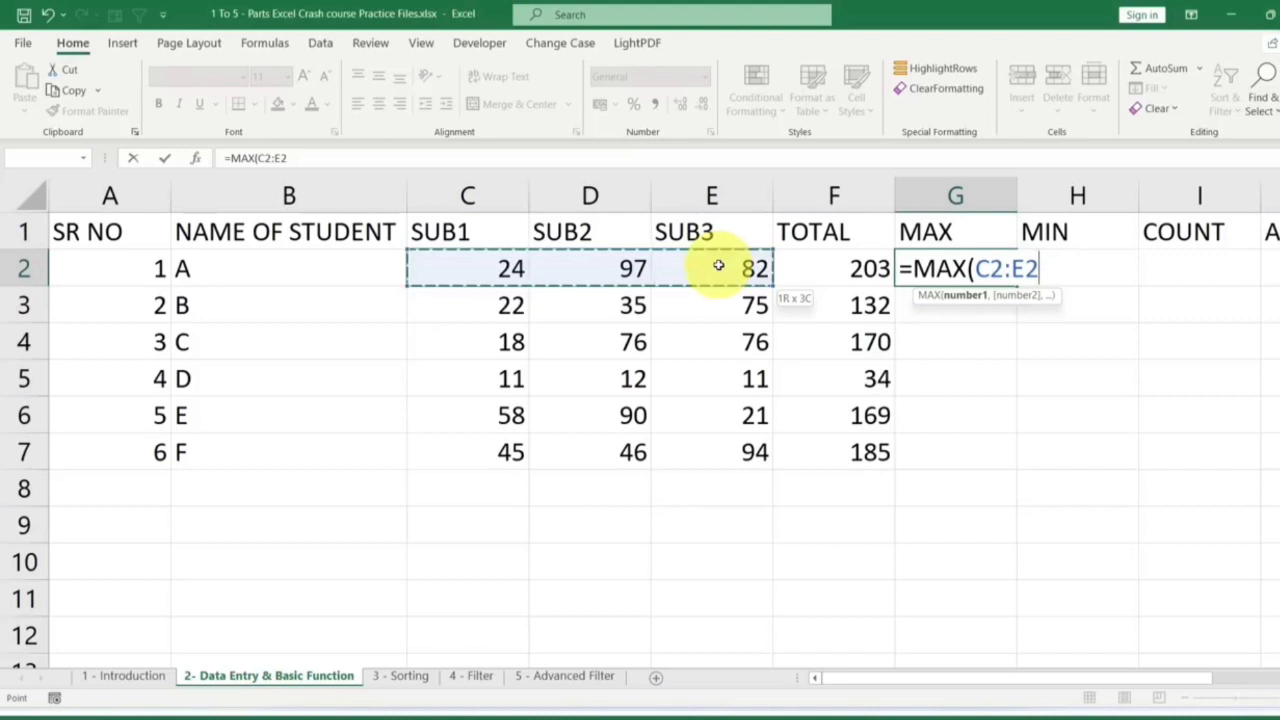
{"action": "key", "text": "Return"}
{"action": "left_click_drag", "start_coordinate": [495, 266], "coordinate": [720, 266]}
{"action": "left_click", "coordinate": [975, 270]}
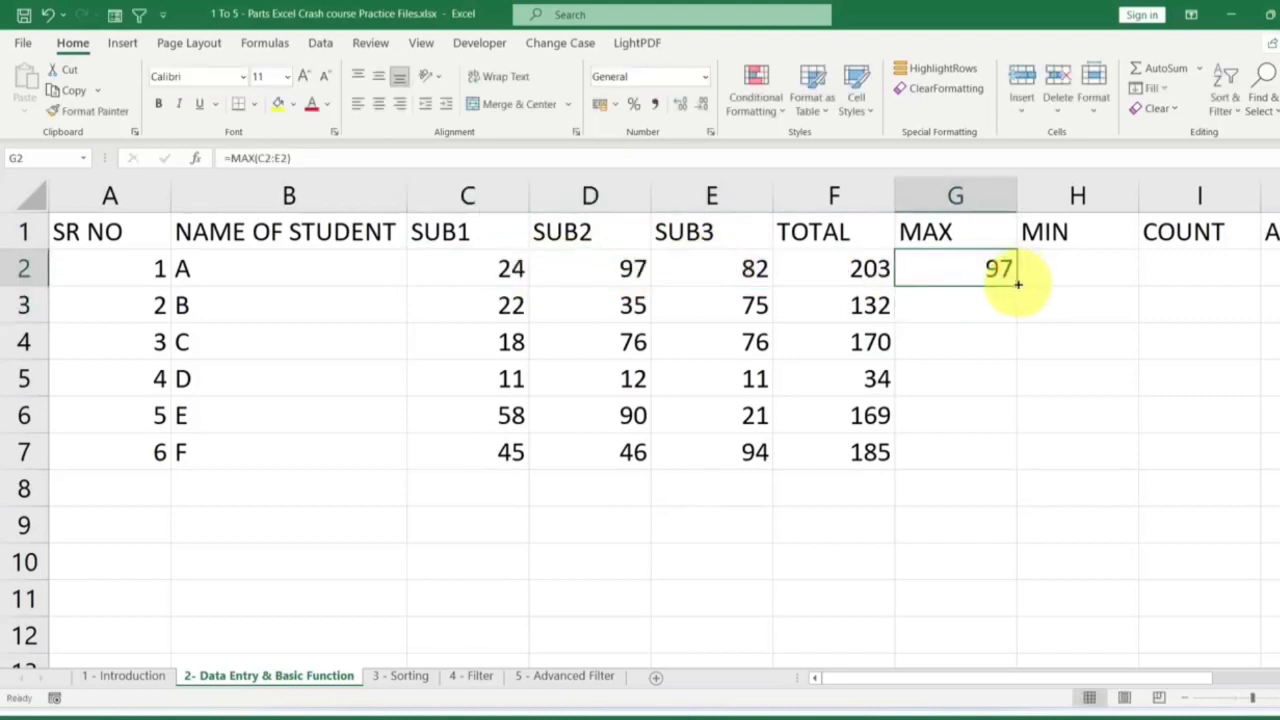
{"action": "double_click", "coordinate": [1017, 284]}
{"action": "key", "text": "Delete"}
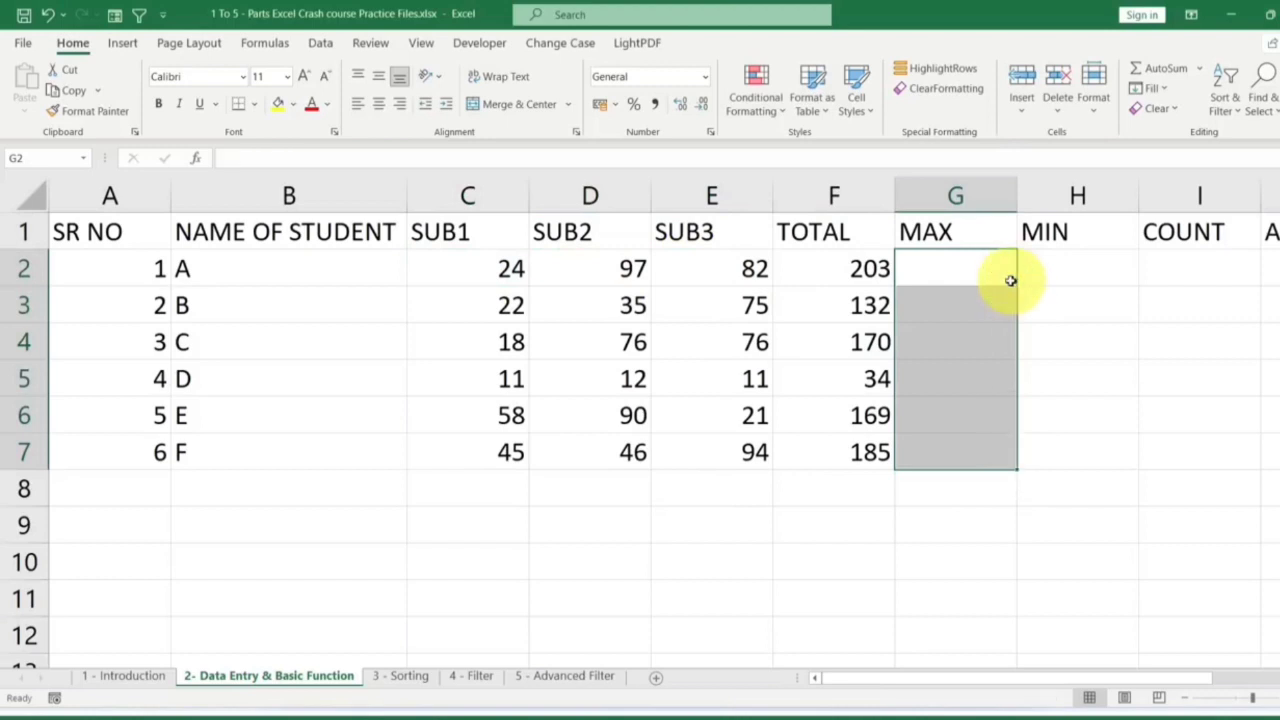
Calculate student A's highest mark in G2 with the AutoSum Max function over C2:E2 and fill the formula down through G7.
{"action": "left_click", "coordinate": [985, 265]}
{"action": "left_click", "coordinate": [1202, 72]}
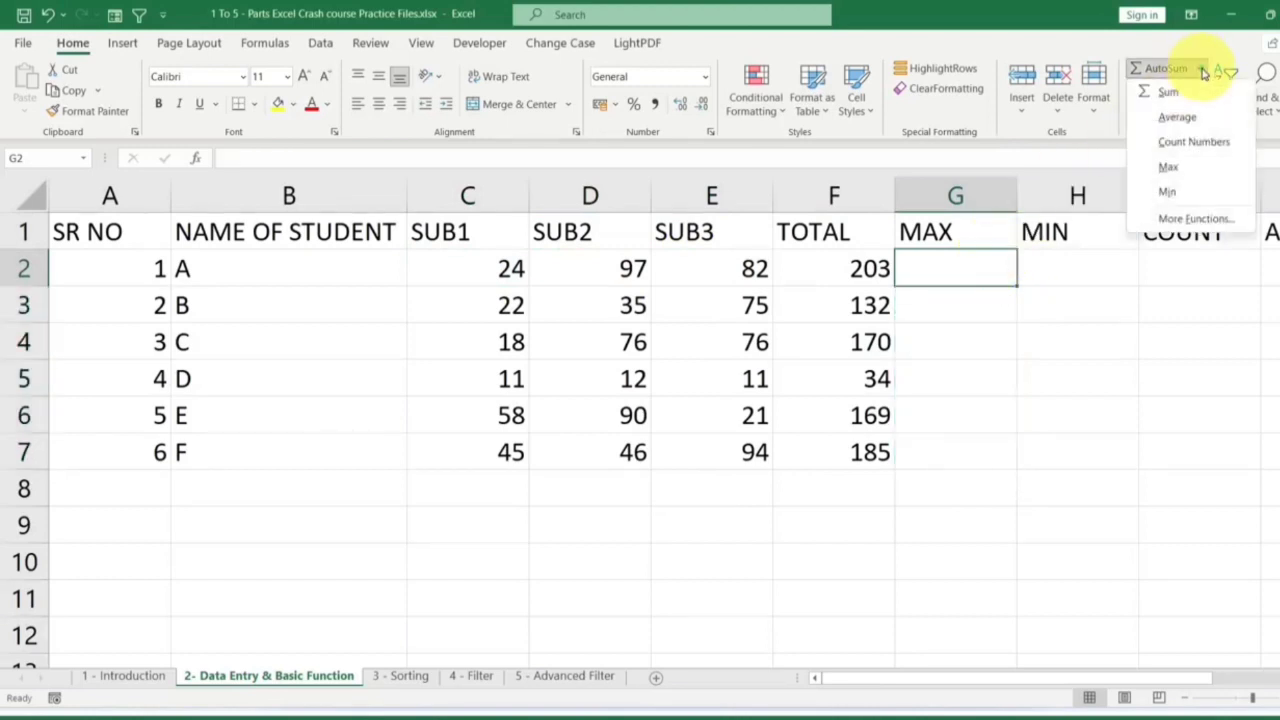
{"action": "left_click", "coordinate": [1205, 73]}
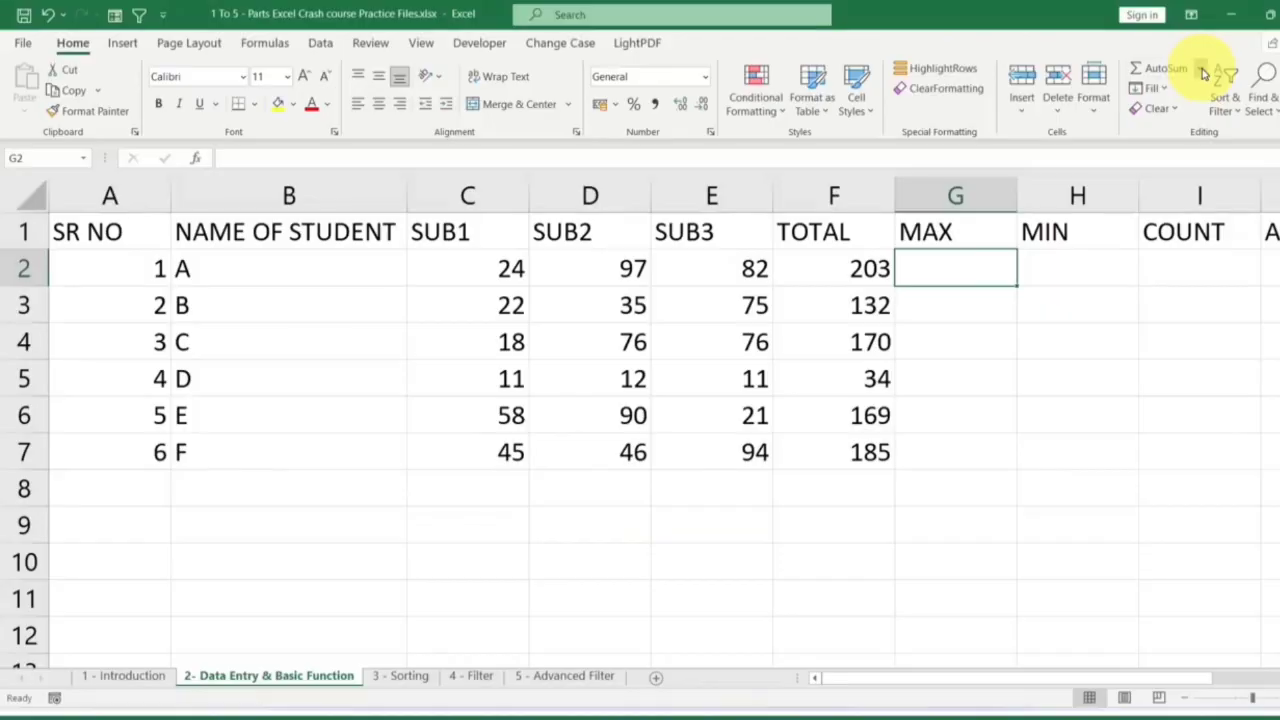
{"action": "left_click", "coordinate": [1205, 73]}
{"action": "left_click", "coordinate": [1172, 174]}
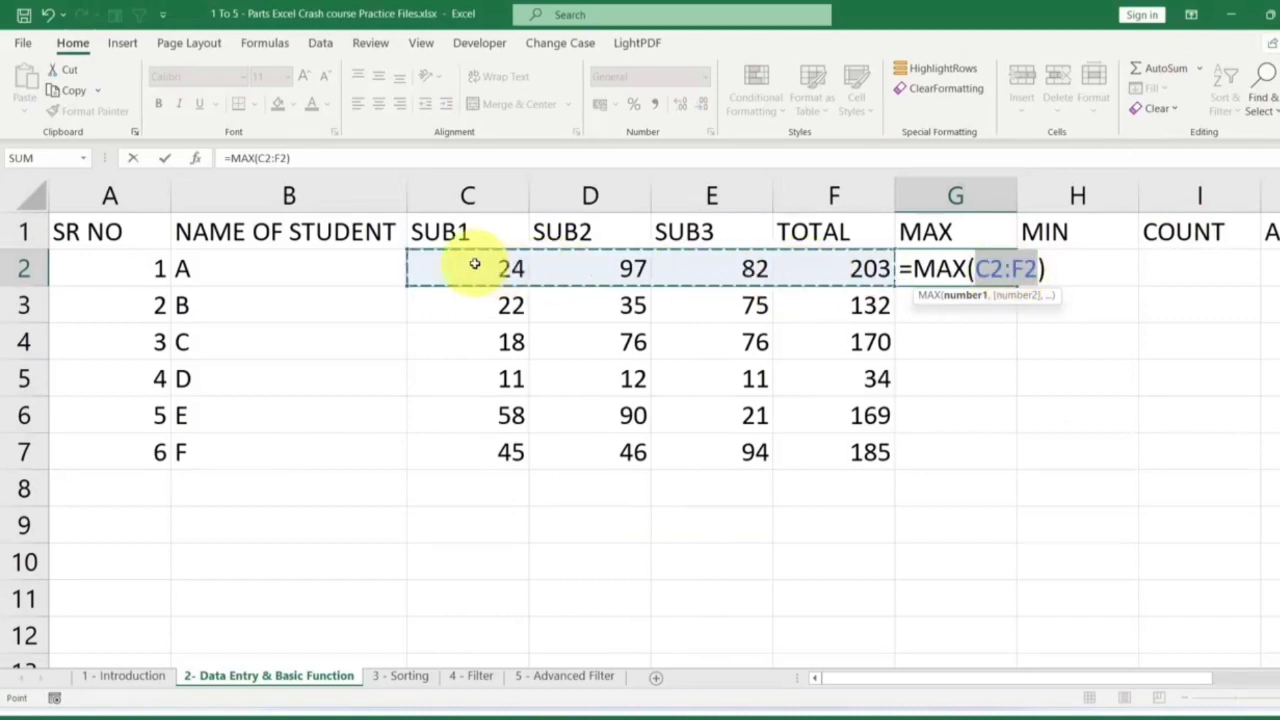
{"action": "left_click_drag", "start_coordinate": [471, 265], "coordinate": [632, 265]}
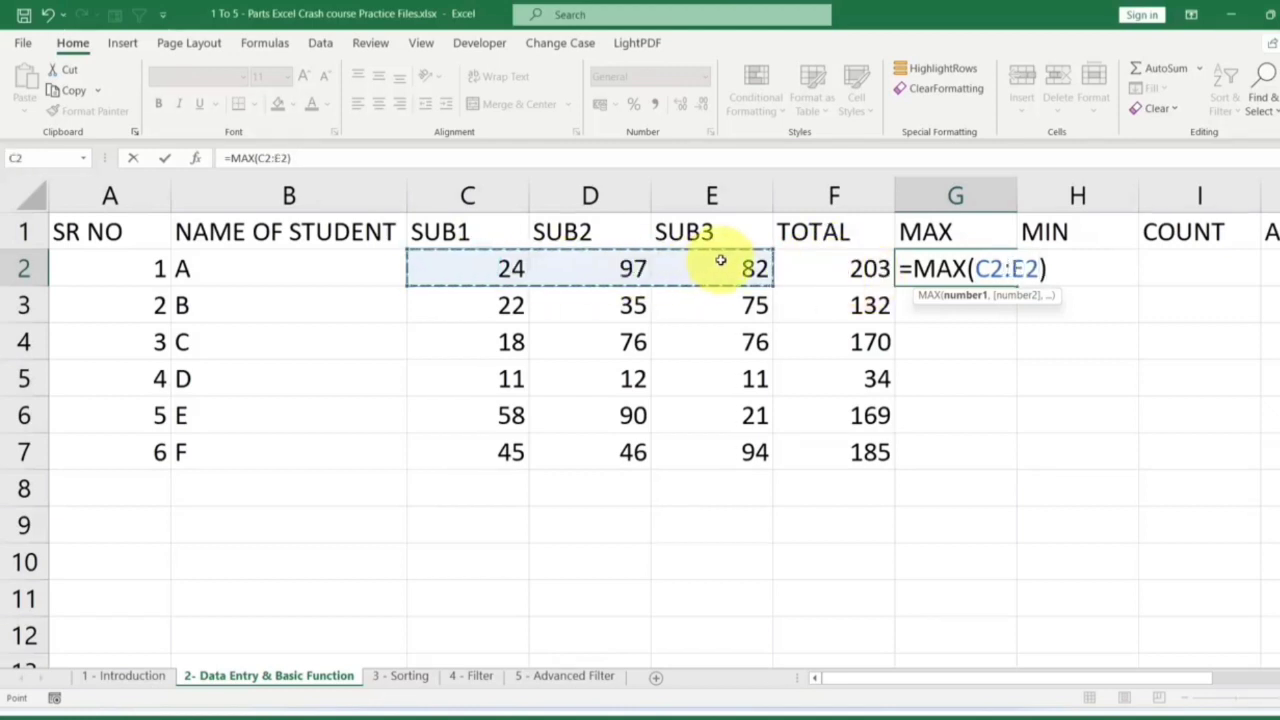
{"action": "key", "text": "Return"}
{"action": "left_click", "coordinate": [957, 271]}
{"action": "double_click", "coordinate": [1016, 288]}
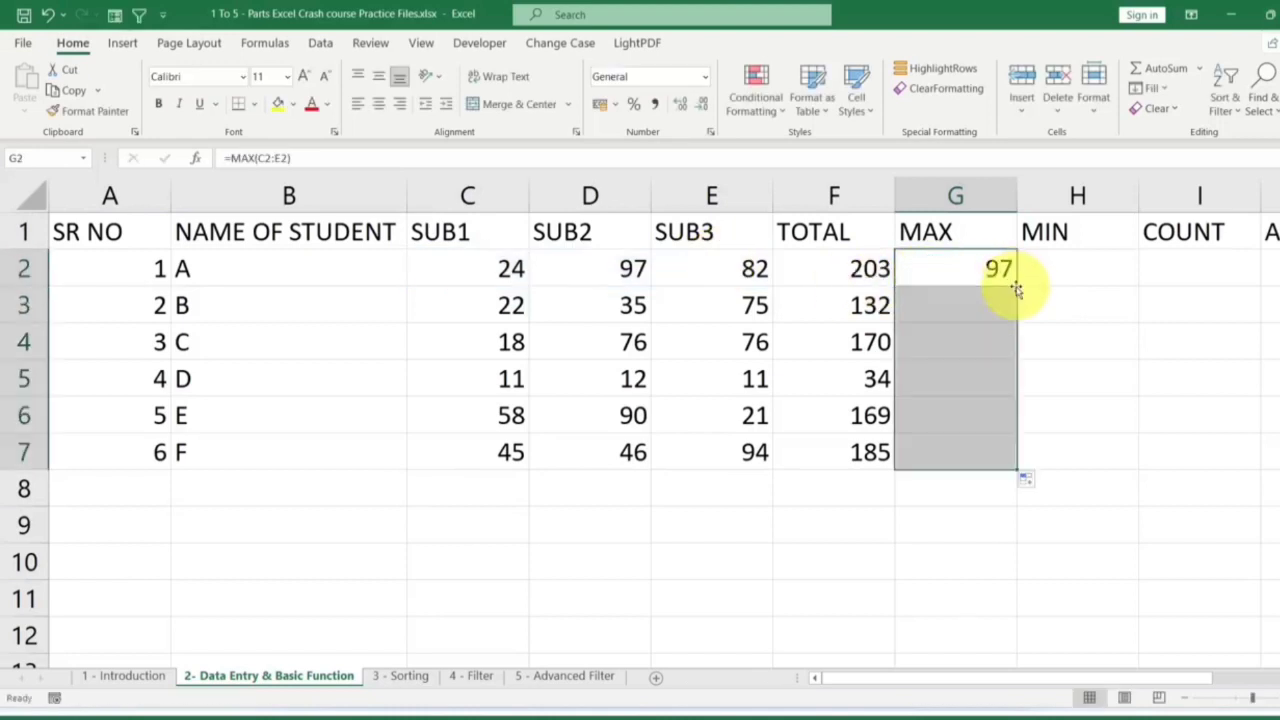
Calculate each student's lowest mark by entering a MIN formula over C2:E2 in H2 and filling it down through H7.
{"action": "left_click", "coordinate": [1066, 269]}
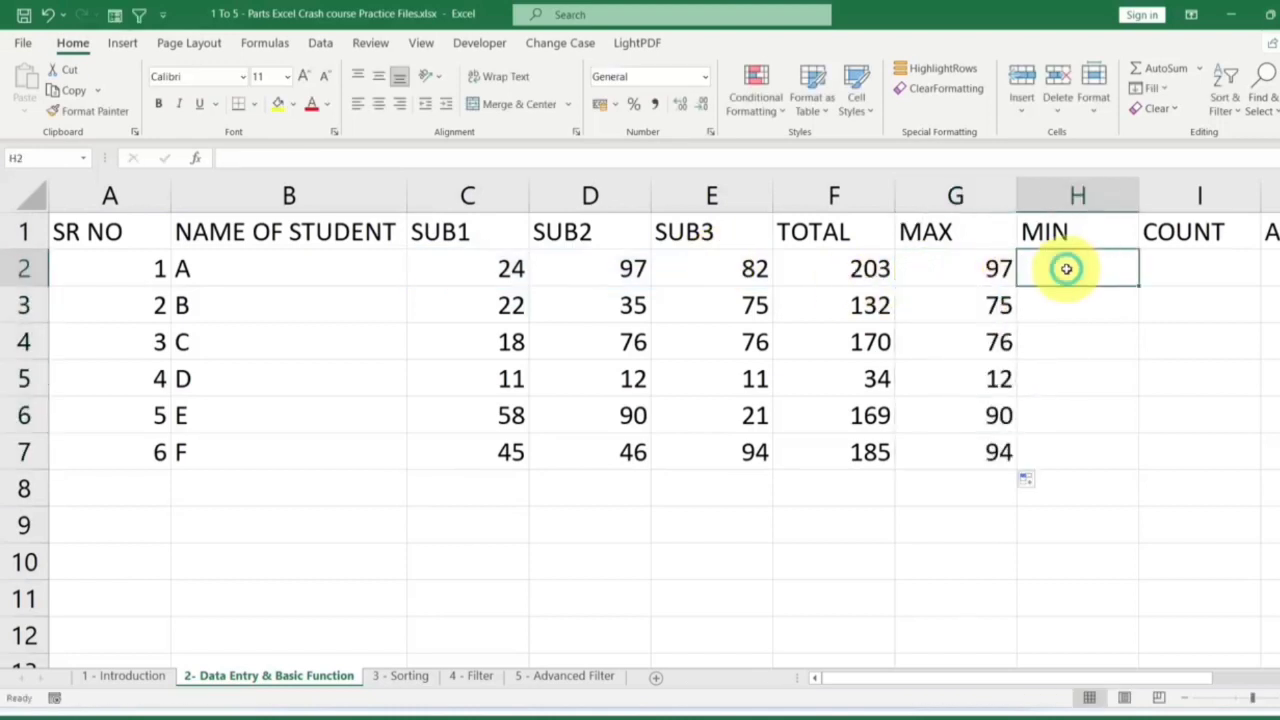
{"action": "type", "text": "=MIN("}
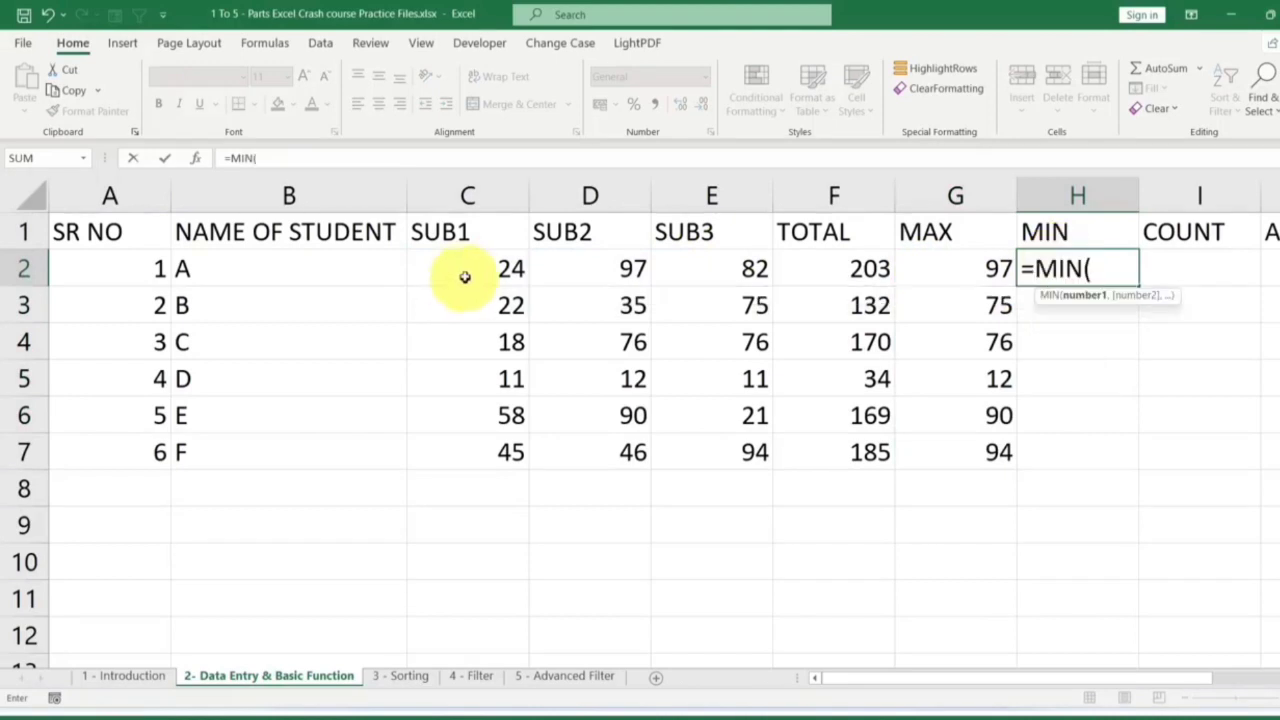
{"action": "left_click_drag", "start_coordinate": [465, 277], "coordinate": [749, 260]}
{"action": "key", "text": "Return"}
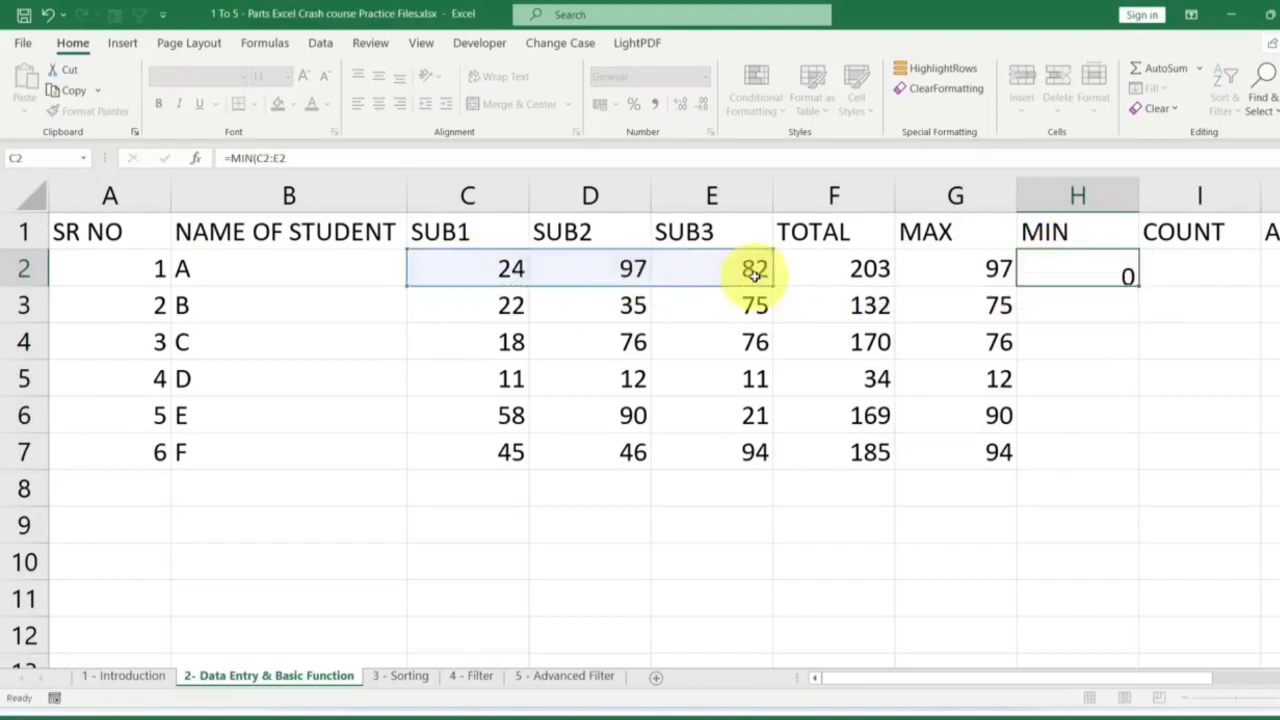
{"action": "left_click", "coordinate": [1128, 271]}
{"action": "left_click_drag", "start_coordinate": [1137, 287], "coordinate": [1136, 465]}
{"action": "left_click_drag", "start_coordinate": [527, 268], "coordinate": [740, 275]}
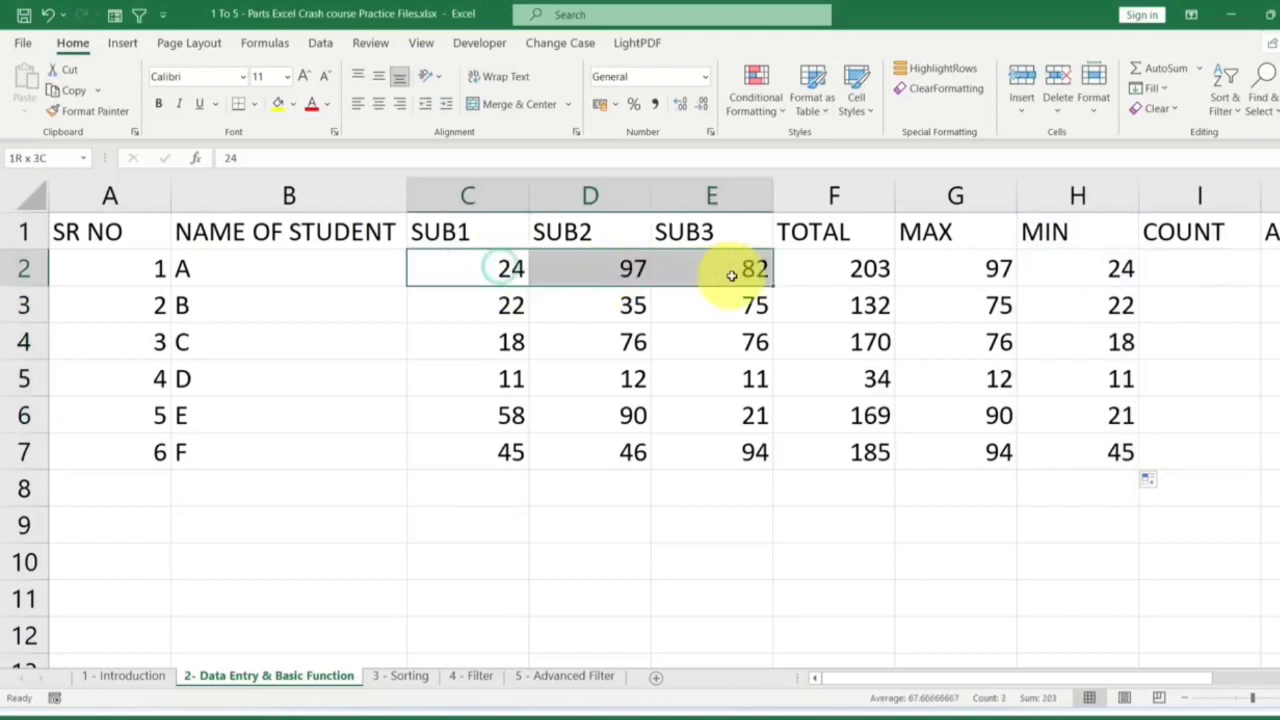
{"action": "left_click", "coordinate": [1128, 271]}
Count each student's marks by entering a COUNT formula over C2:E2 in I2 and filling it down through I7.
{"action": "left_click", "coordinate": [1220, 269]}
{"action": "type", "text": "=C"}
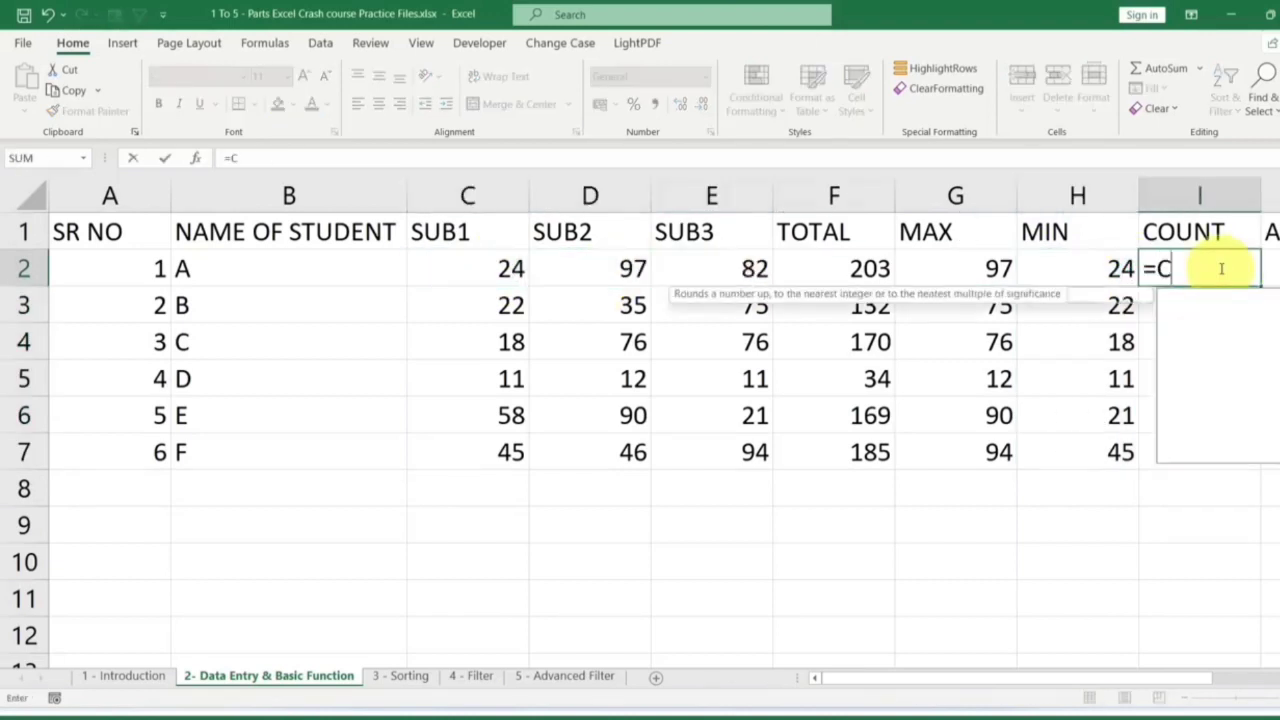
{"action": "type", "text": "OUNT("}
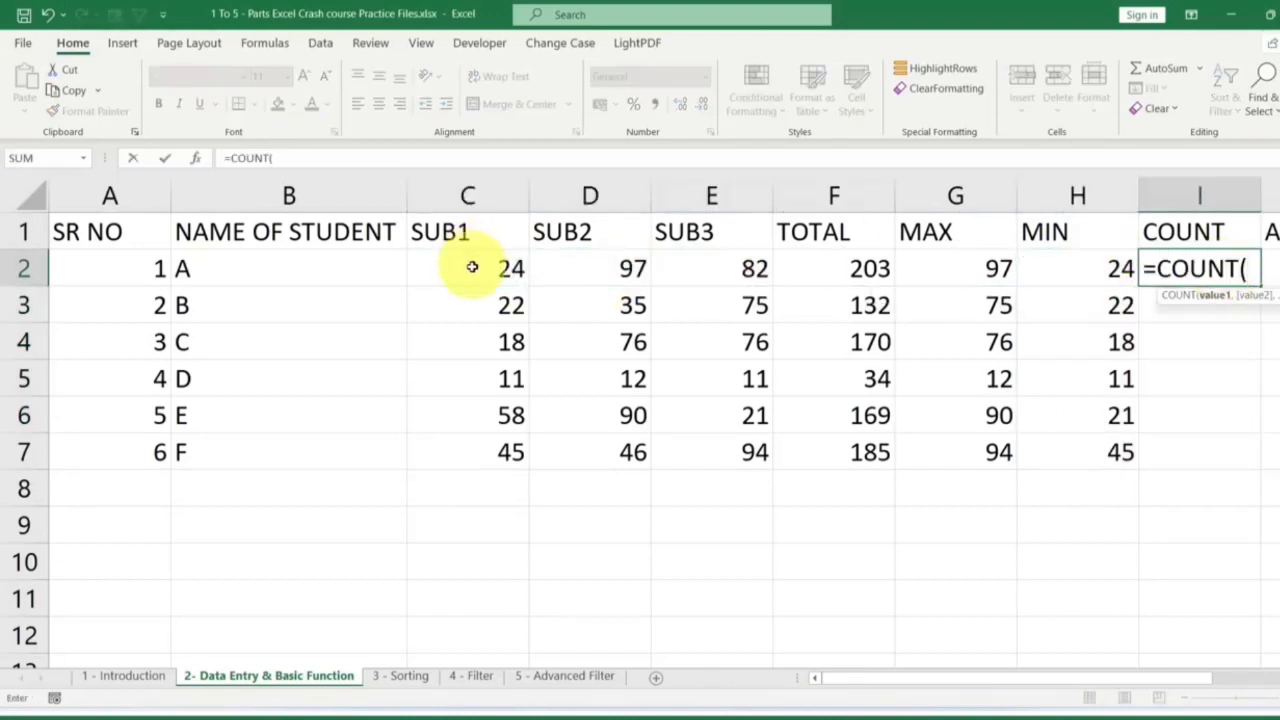
{"action": "left_click_drag", "start_coordinate": [471, 266], "coordinate": [712, 260]}
{"action": "key", "text": "Return"}
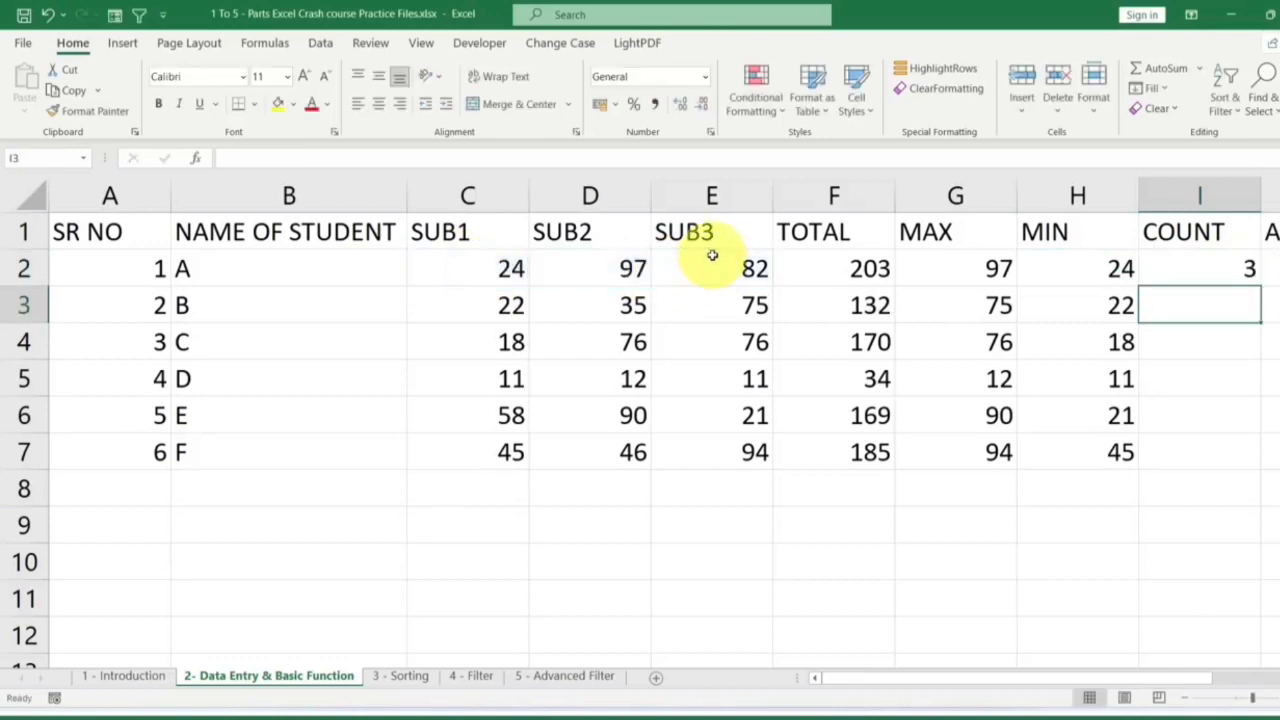
{"action": "left_click", "coordinate": [1250, 275]}
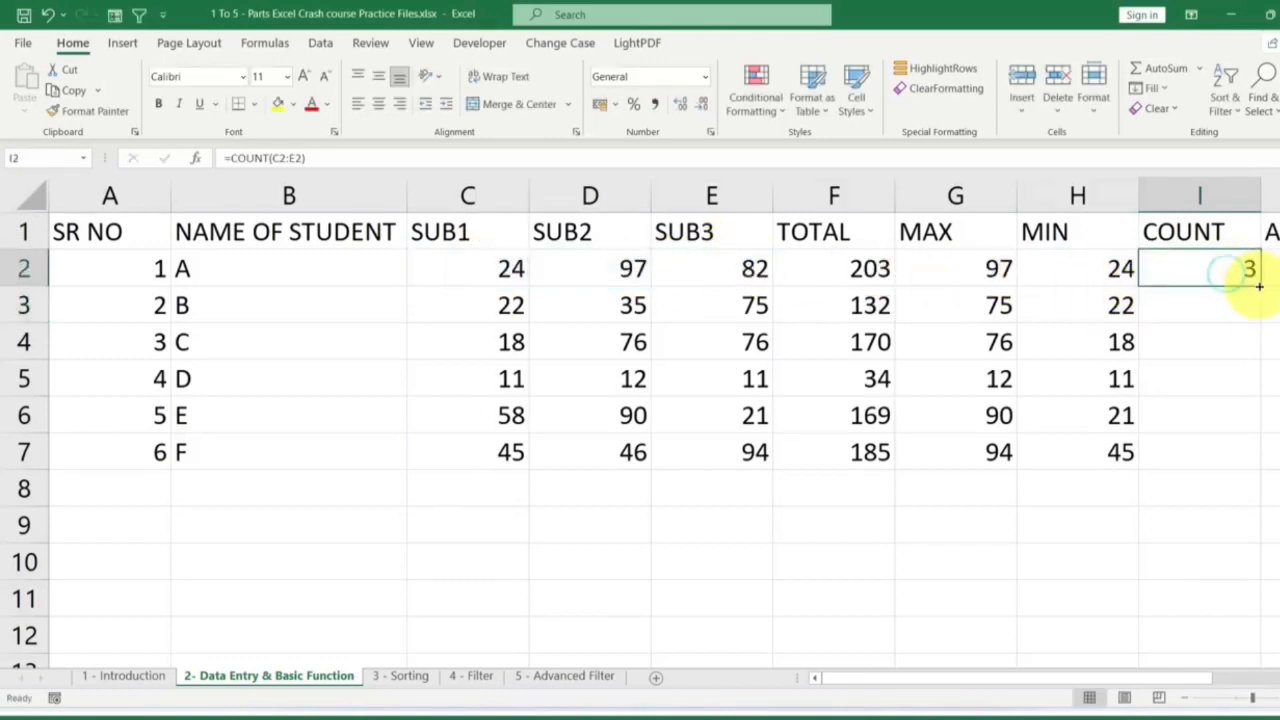
{"action": "left_click_drag", "start_coordinate": [1259, 286], "coordinate": [1222, 458]}
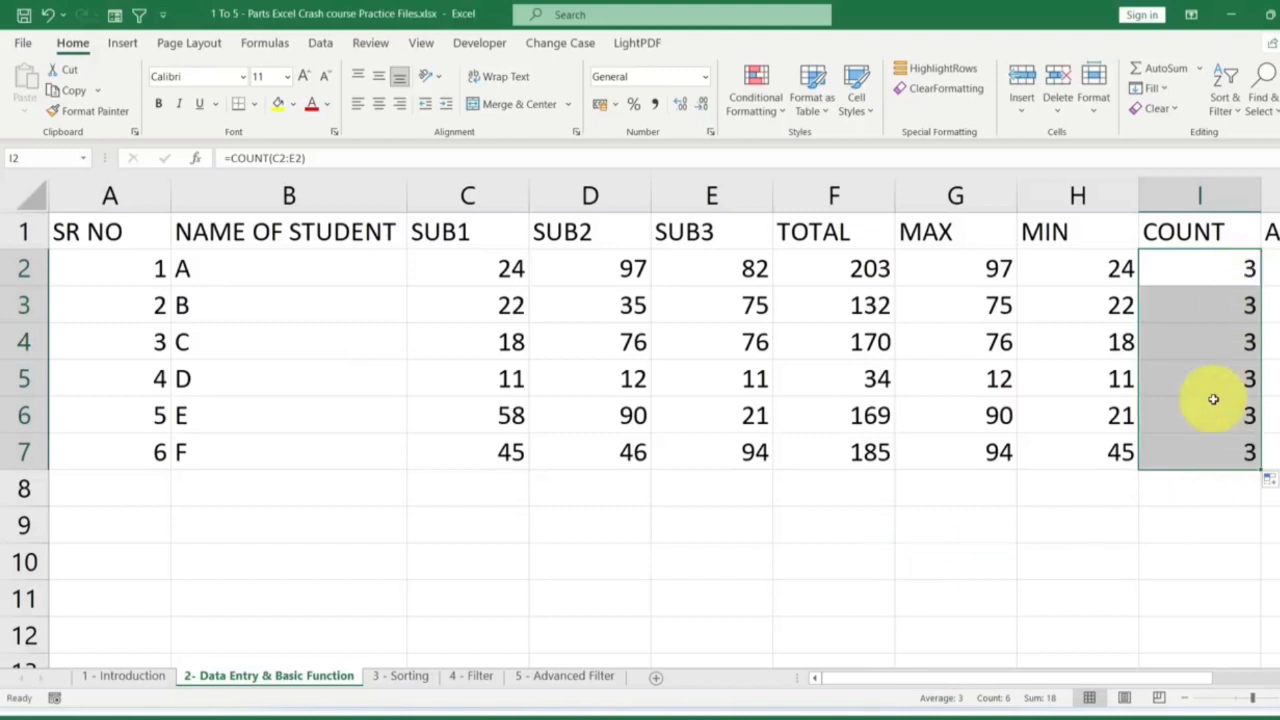
Clear student A's SUB1 mark in C2 to test the formulas, and enter 56 in its place.
{"action": "left_click", "coordinate": [508, 278]}
{"action": "key", "text": "Delete"}
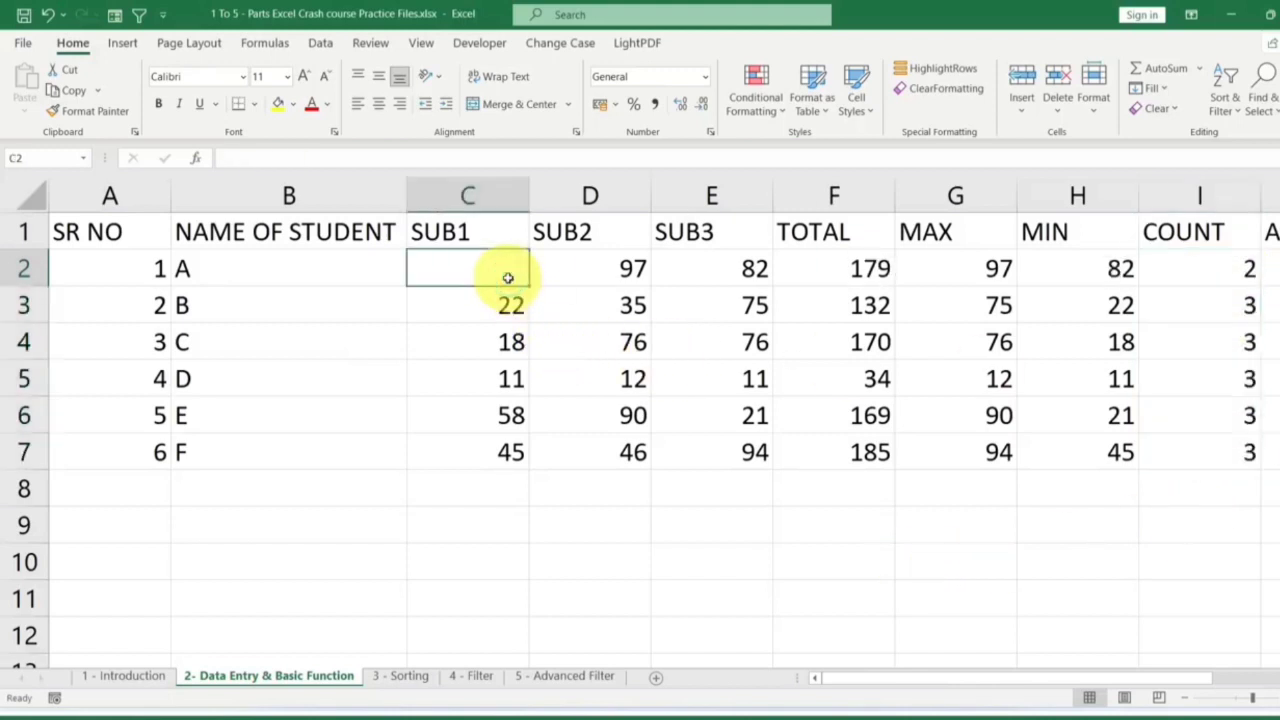
{"action": "left_click_drag", "start_coordinate": [612, 267], "coordinate": [458, 268]}
{"action": "left_click", "coordinate": [486, 268]}
{"action": "type", "text": "56"}
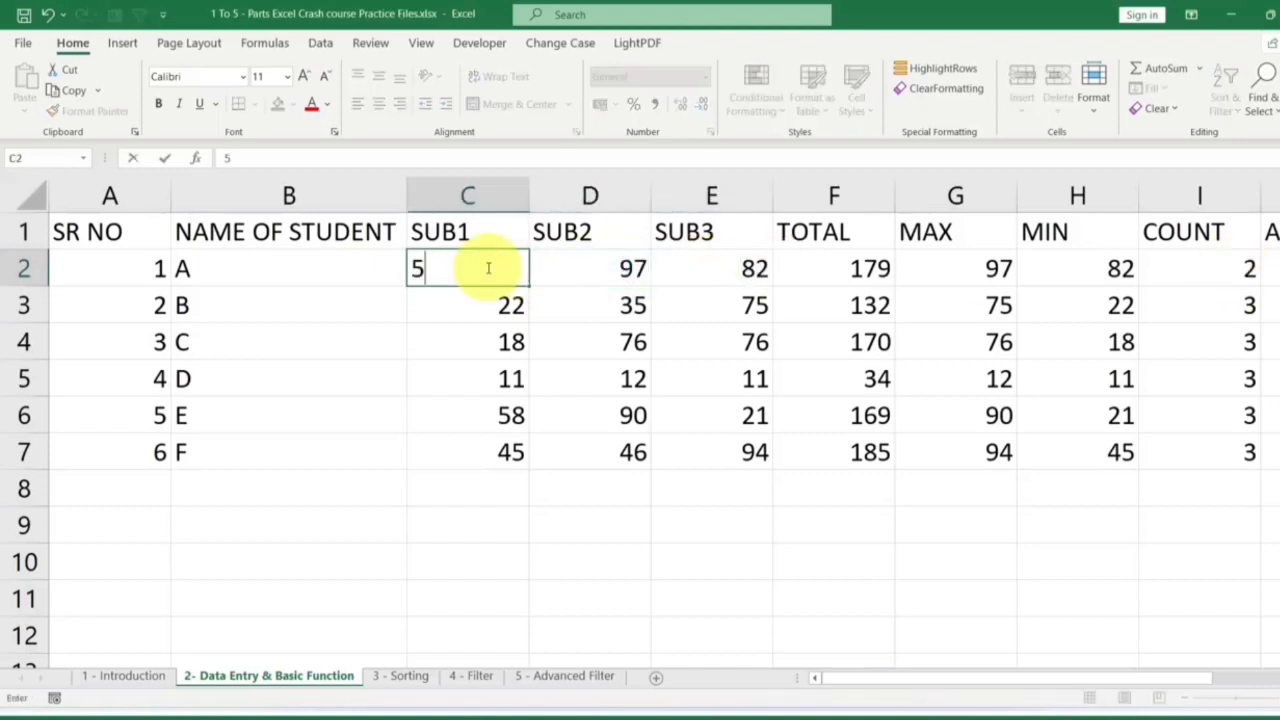
{"action": "key", "text": "Return"}
{"action": "left_click_drag", "start_coordinate": [1137, 674], "coordinate": [1186, 680]}
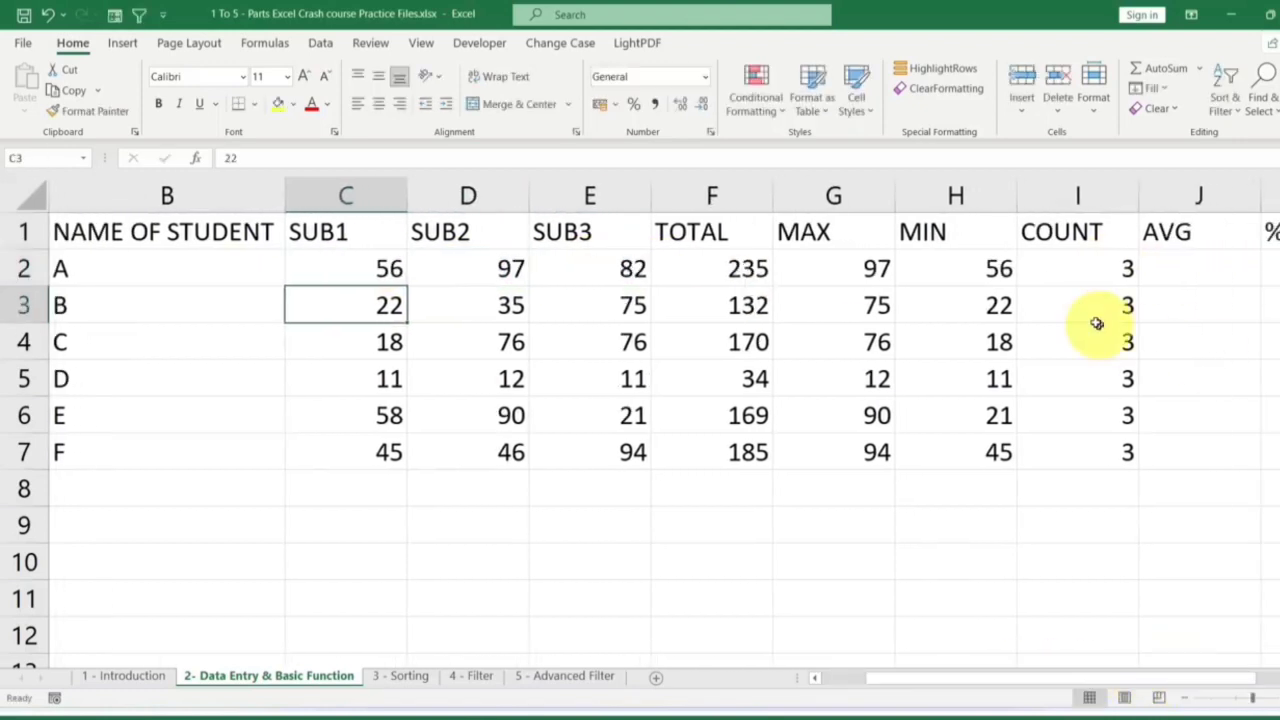
{"action": "left_click", "coordinate": [1221, 267]}
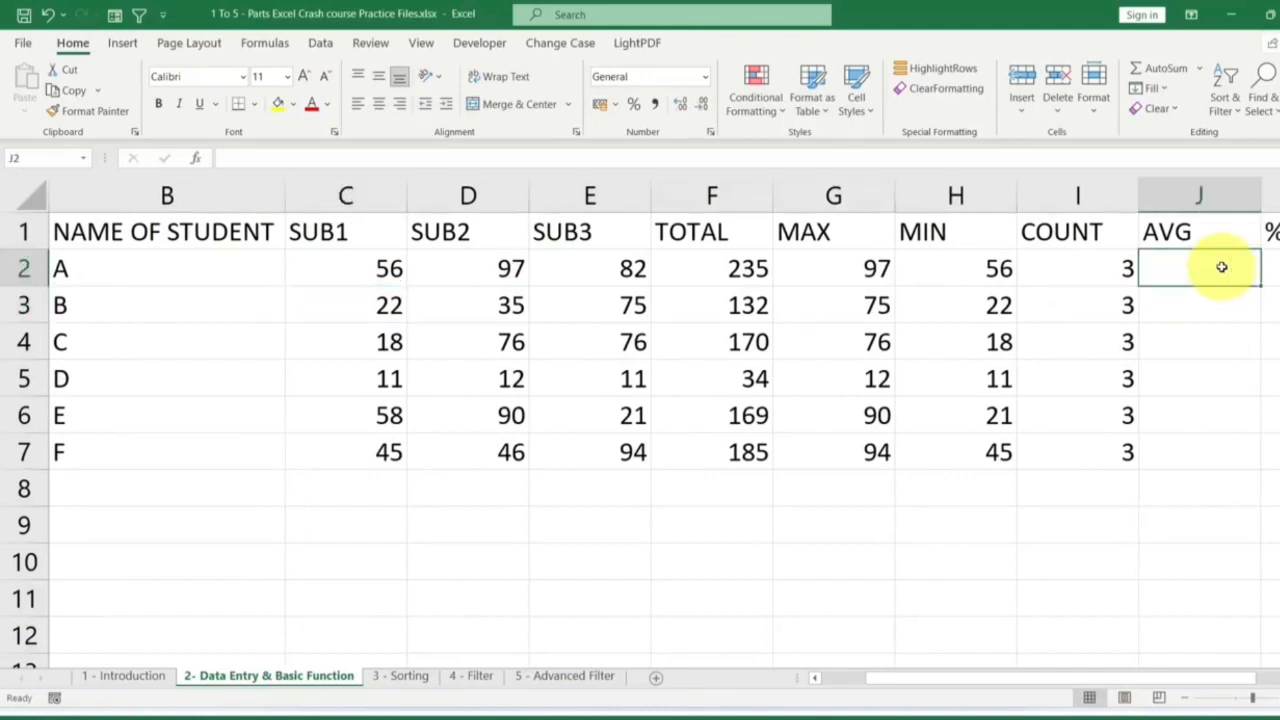
{"action": "left_click", "coordinate": [1200, 70]}
{"action": "left_click", "coordinate": [1175, 116]}
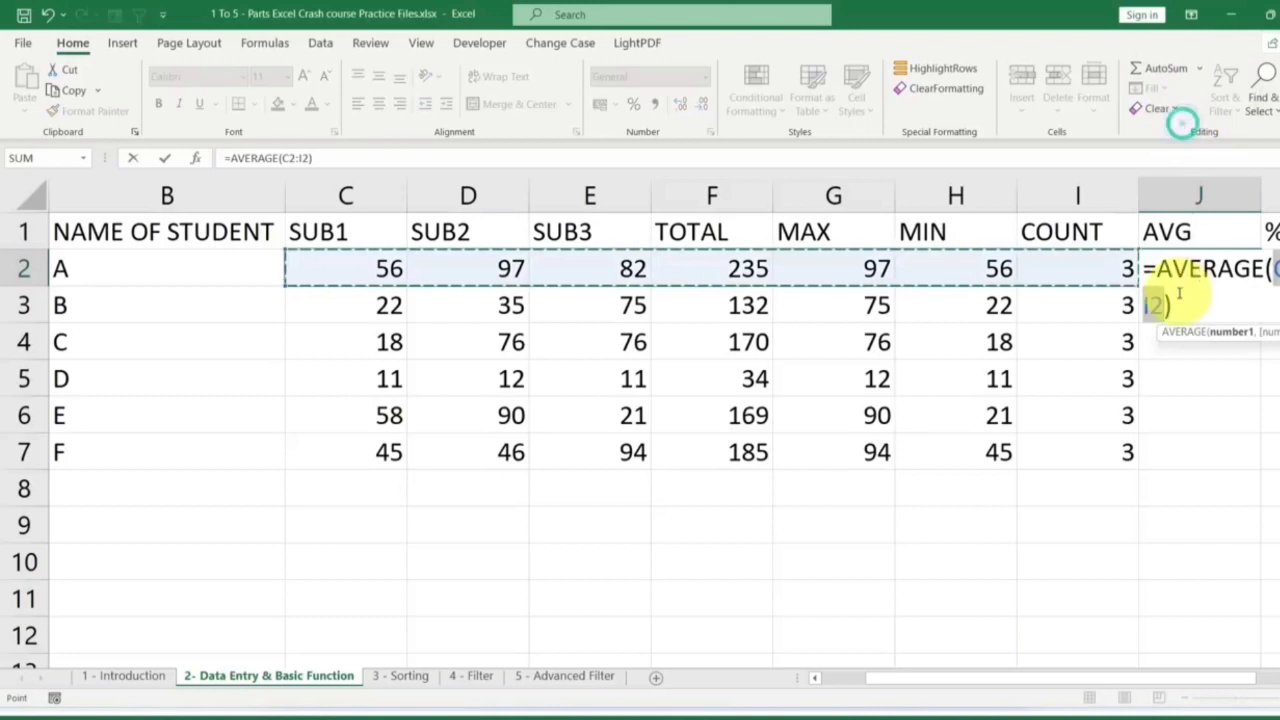
{"action": "key", "text": "Escape"}
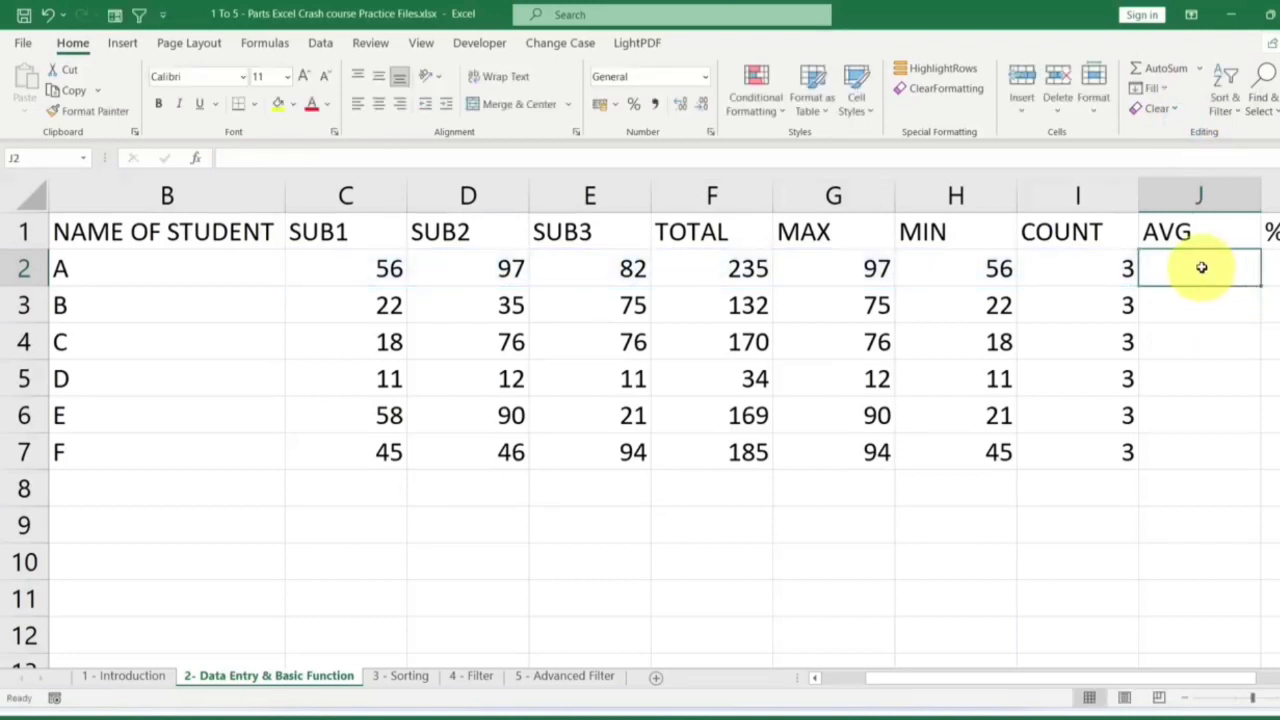
Average each student's marks by entering an AVERAGE formula over C2:E2 in J2 and filling it down through J7.
{"action": "type", "text": "=AVE"}
{"action": "key", "text": "Down"}
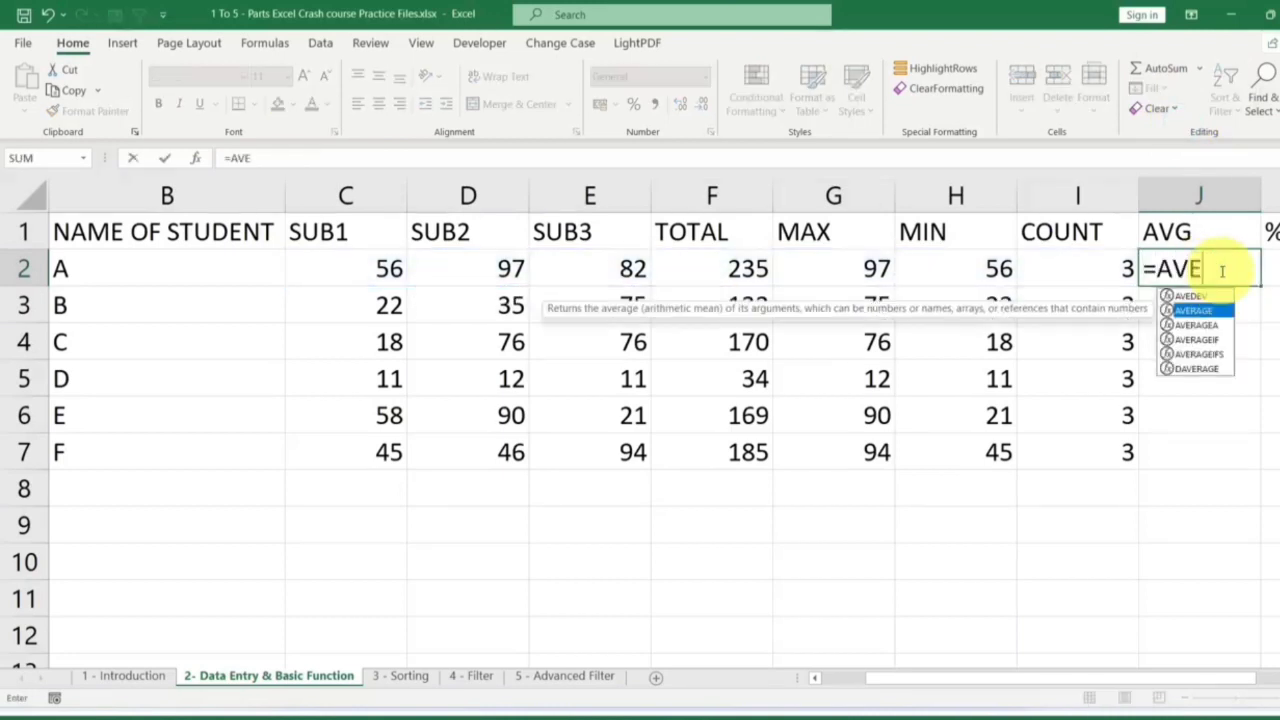
{"action": "key", "text": "Up"}
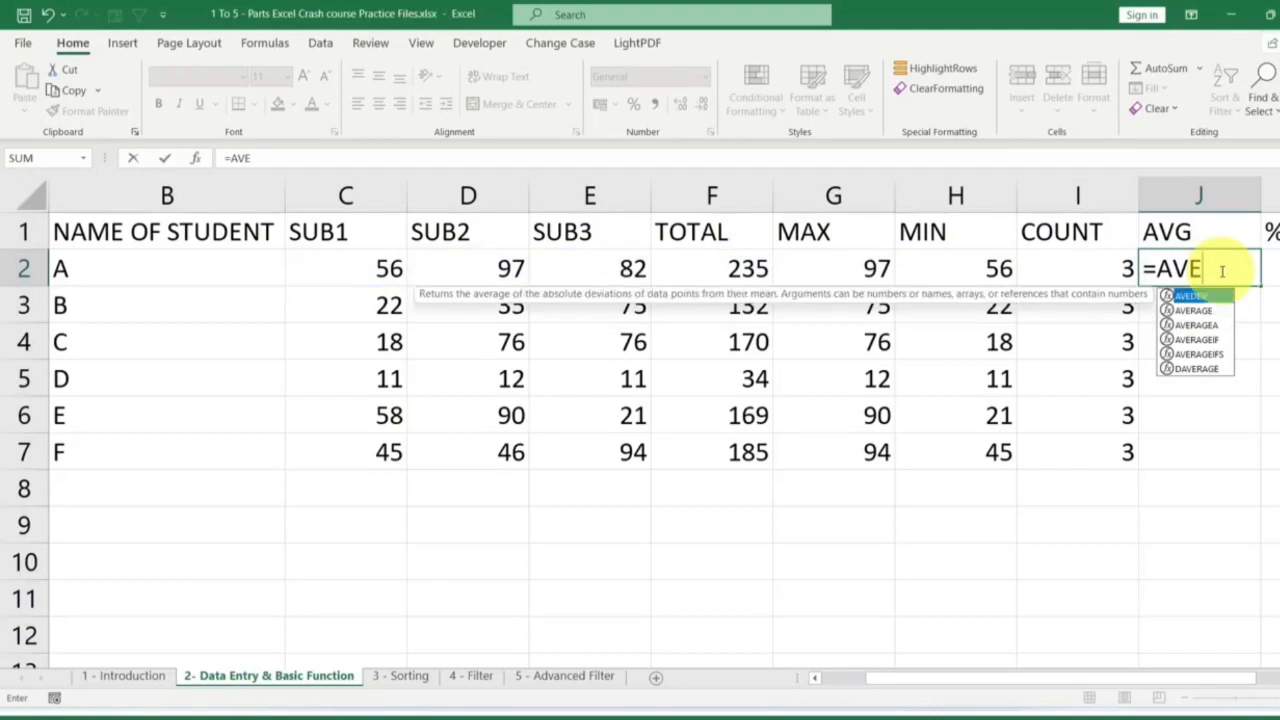
{"action": "key", "text": "Down"}
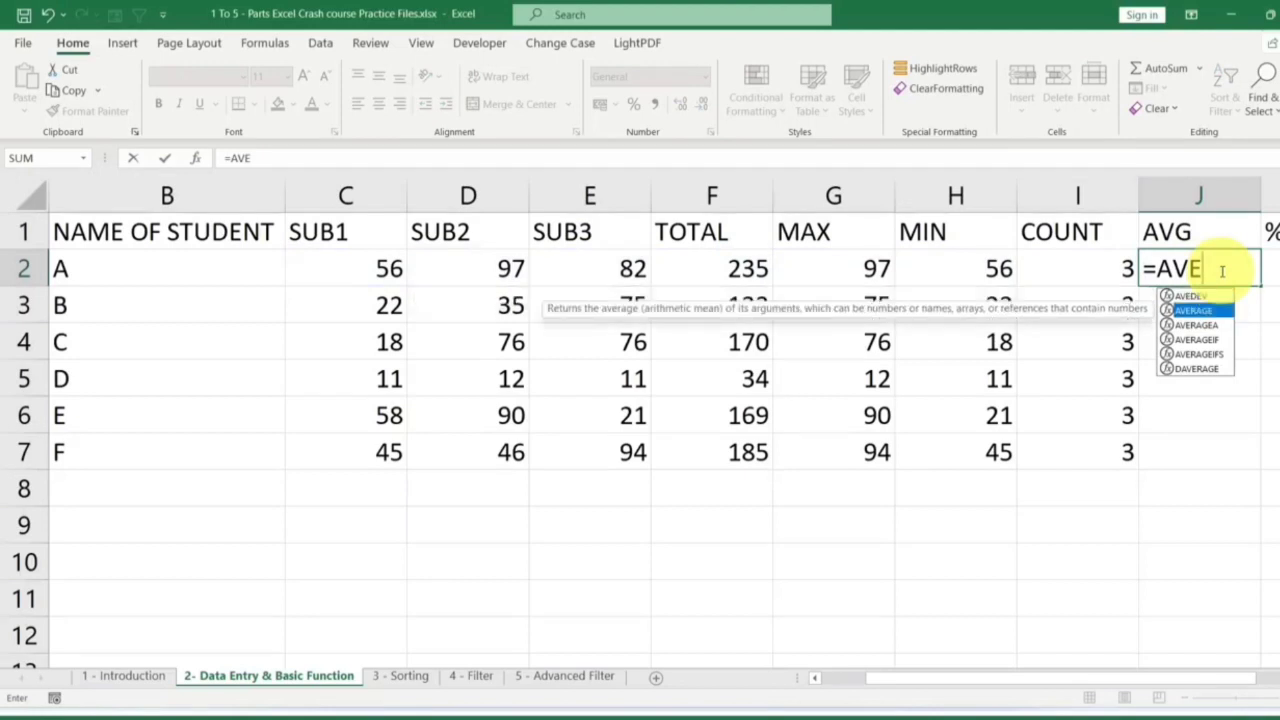
{"action": "key", "text": "Tab"}
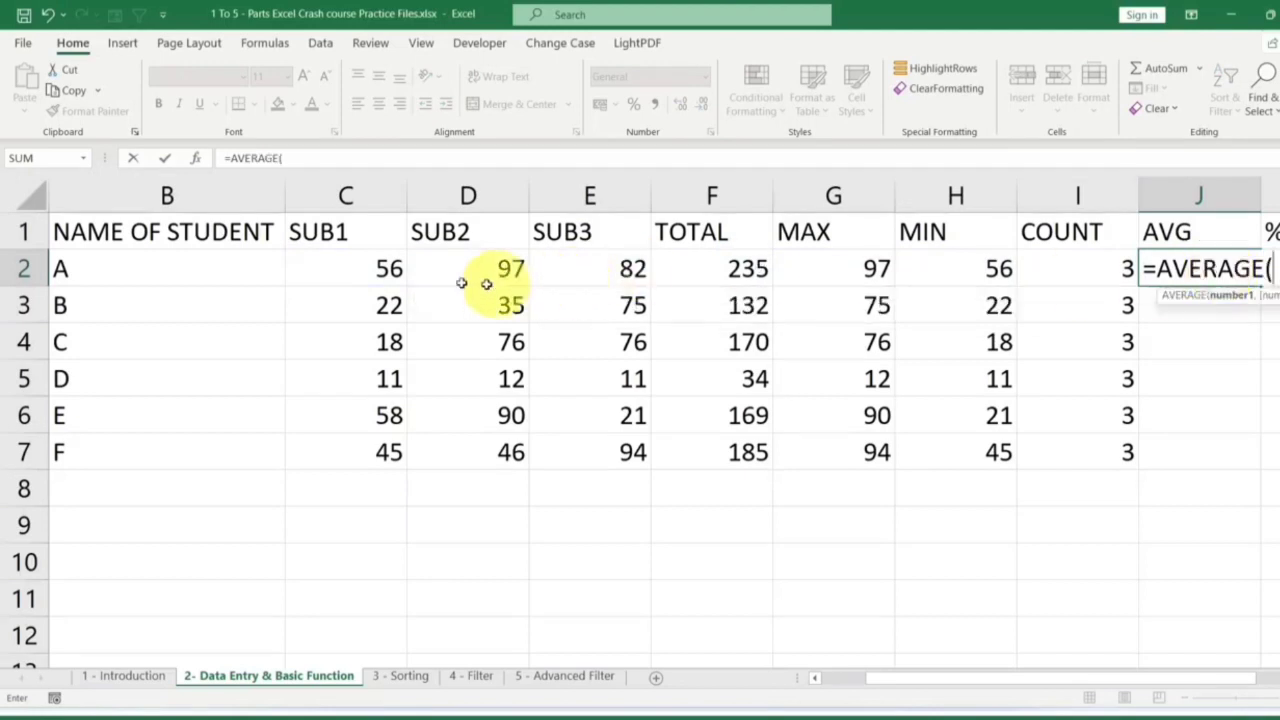
{"action": "left_click_drag", "start_coordinate": [360, 268], "coordinate": [590, 265]}
{"action": "key", "text": "Return"}
{"action": "left_click", "coordinate": [1255, 282]}
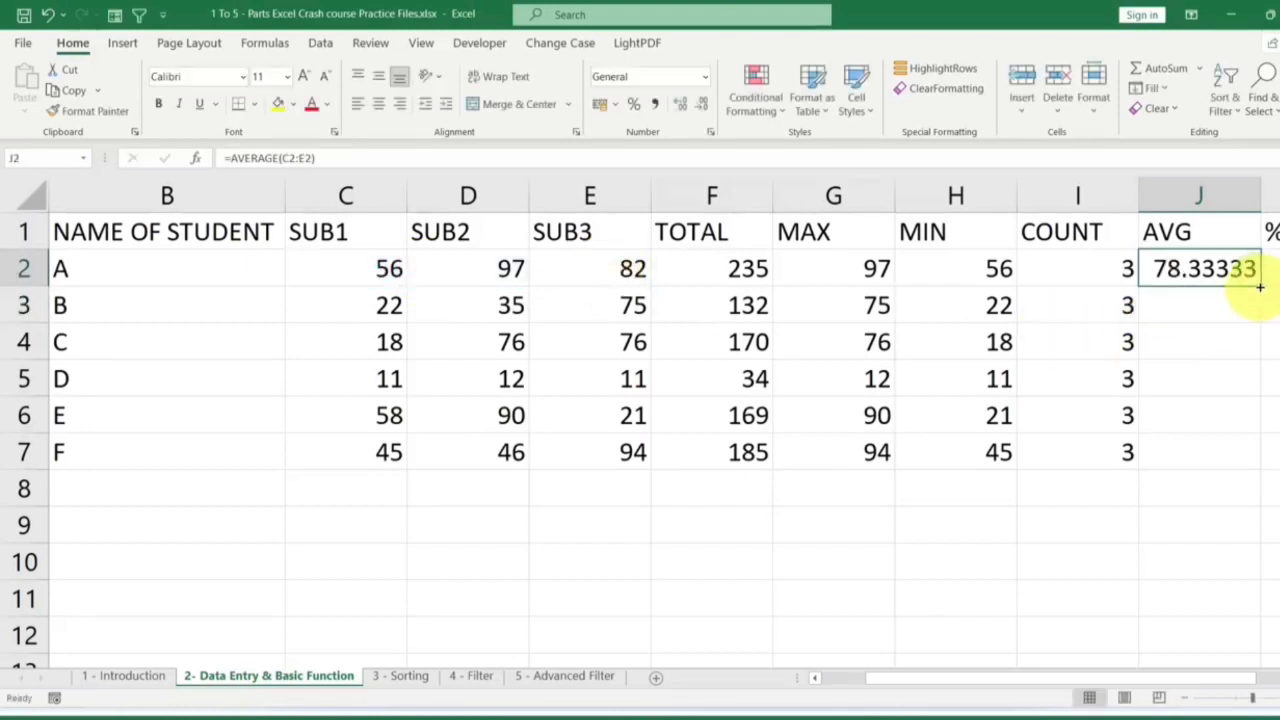
{"action": "double_click", "coordinate": [1260, 287]}
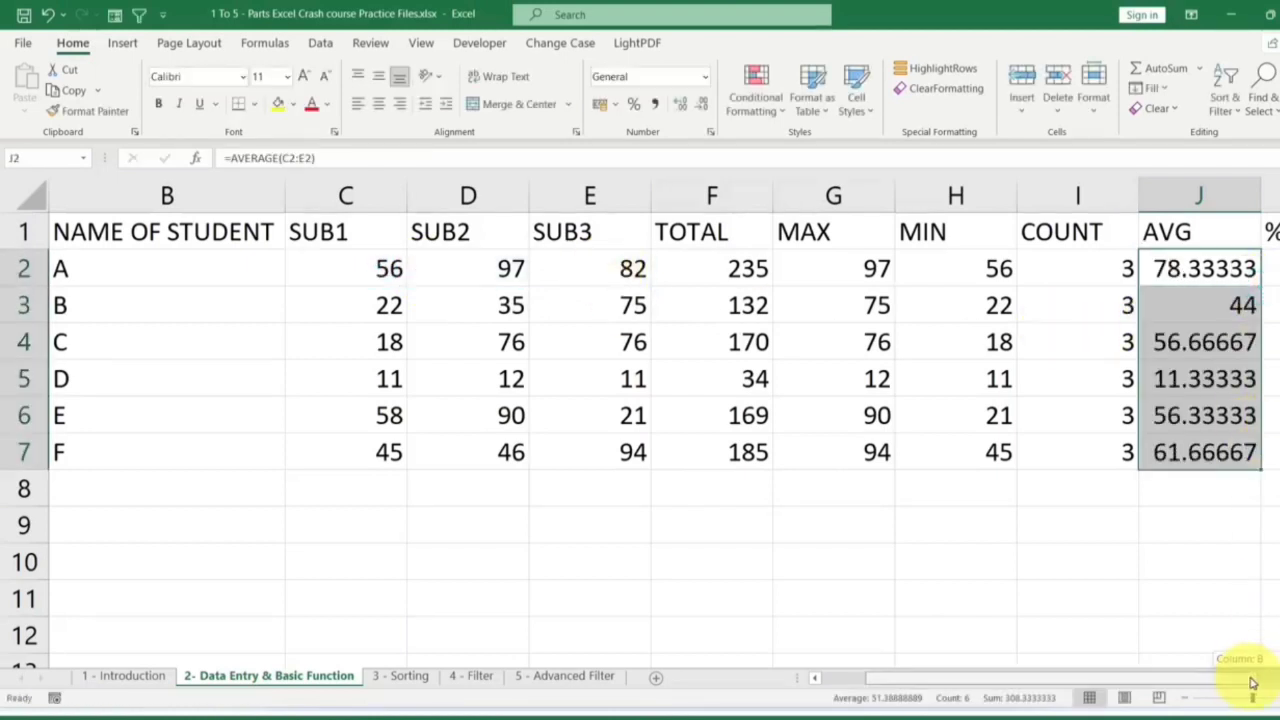
Reduce the averages in J2:J7 to two decimal places.
{"action": "left_click_drag", "start_coordinate": [1252, 683], "coordinate": [1265, 680]}
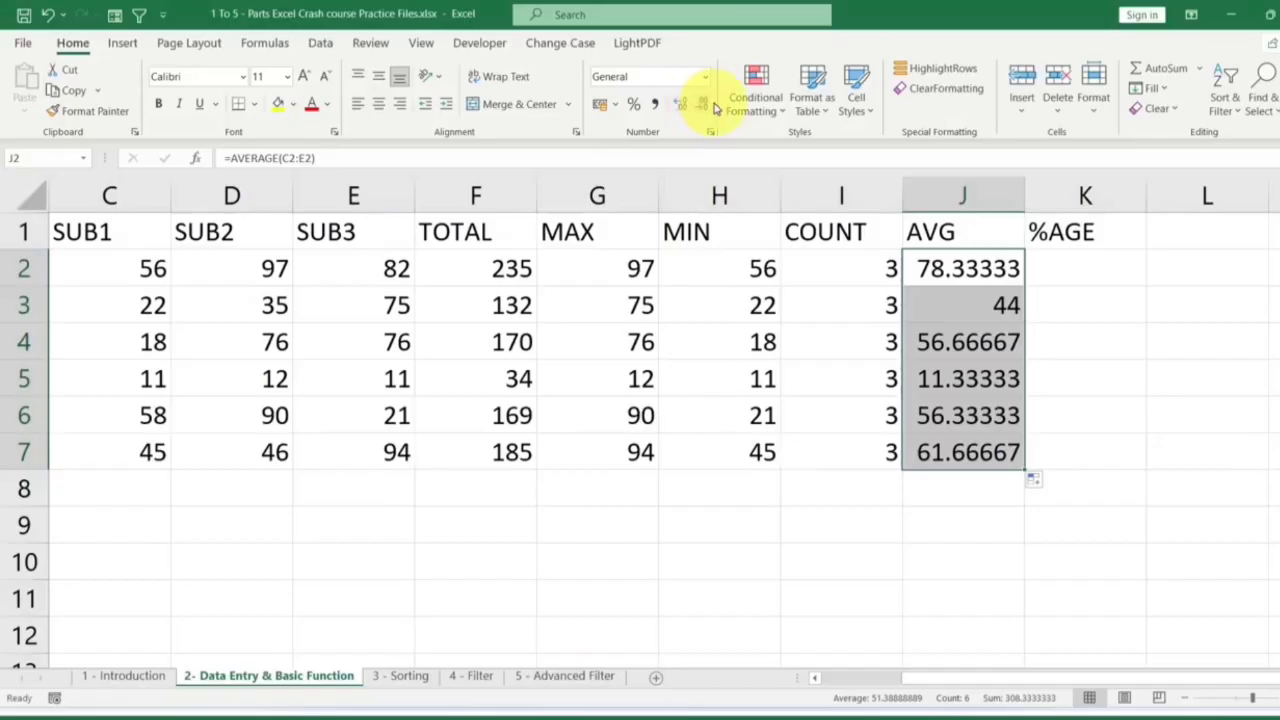
{"action": "left_click", "coordinate": [706, 105]}
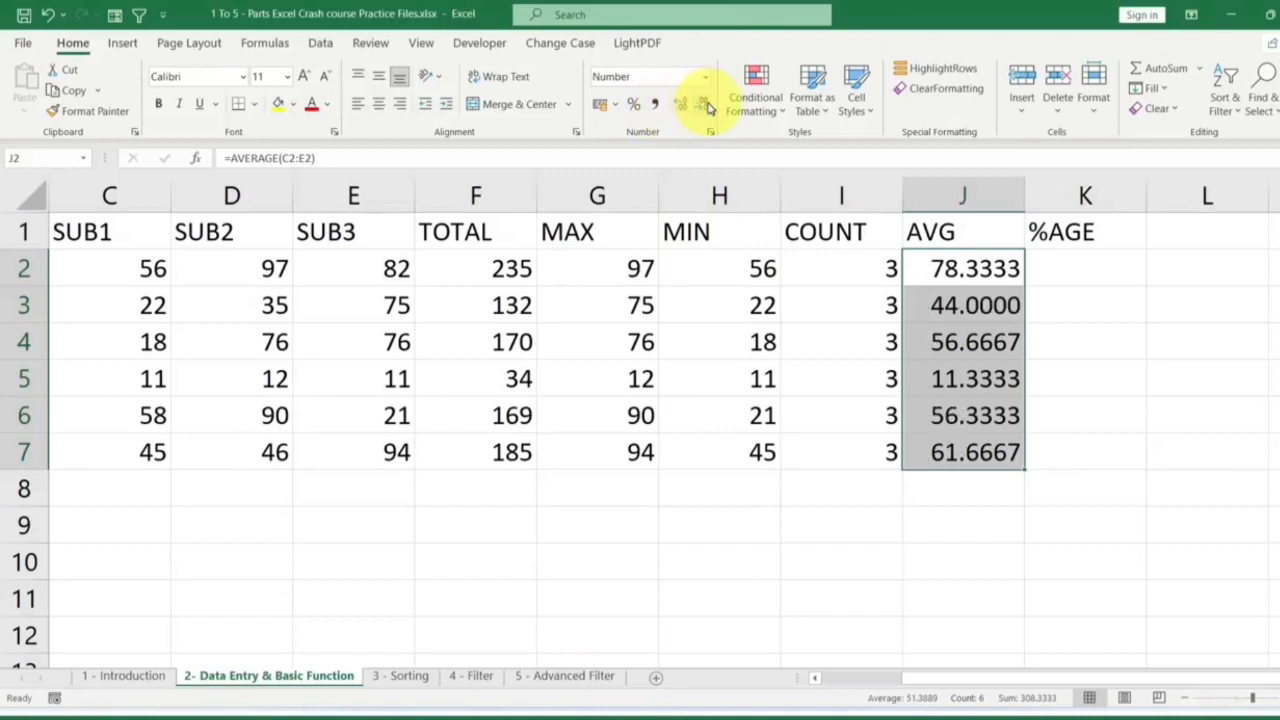
{"action": "left_click", "coordinate": [706, 106]}
{"action": "left_click", "coordinate": [706, 106]}
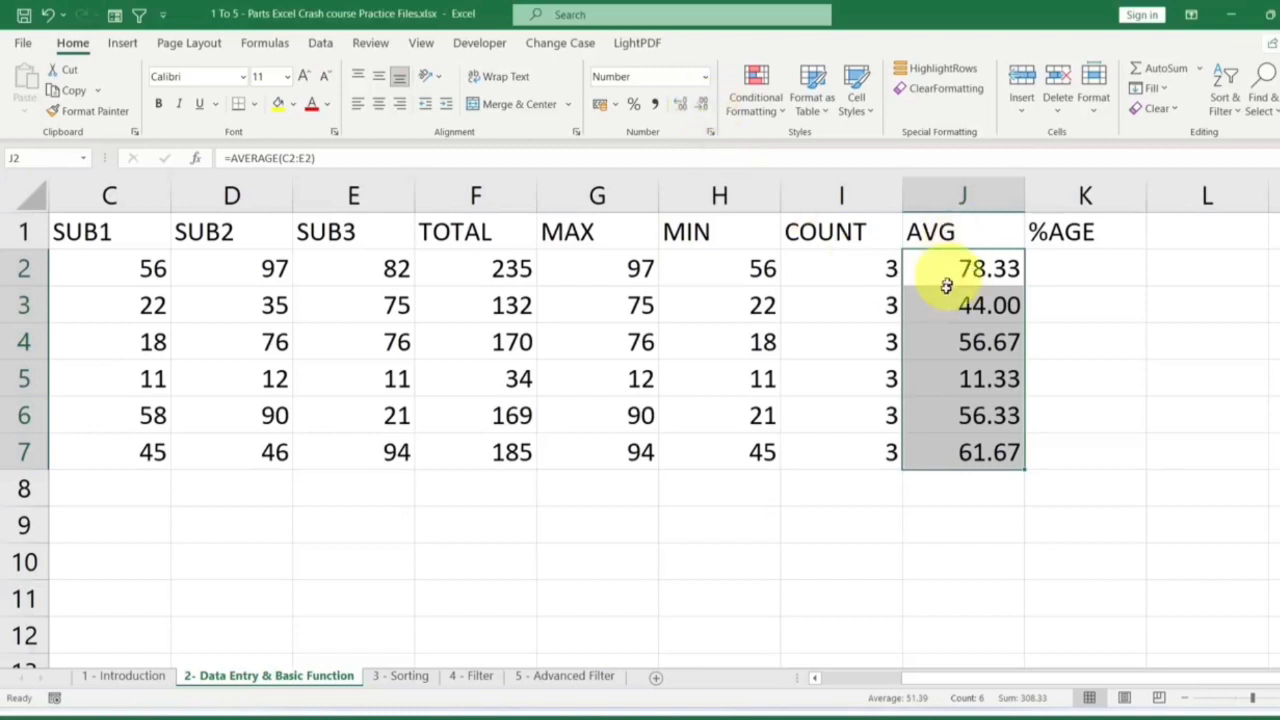
Try showing the averages in J2:J7 with five decimal places, and return them to two decimal places.
{"action": "left_click", "coordinate": [678, 107]}
{"action": "left_click", "coordinate": [678, 107]}
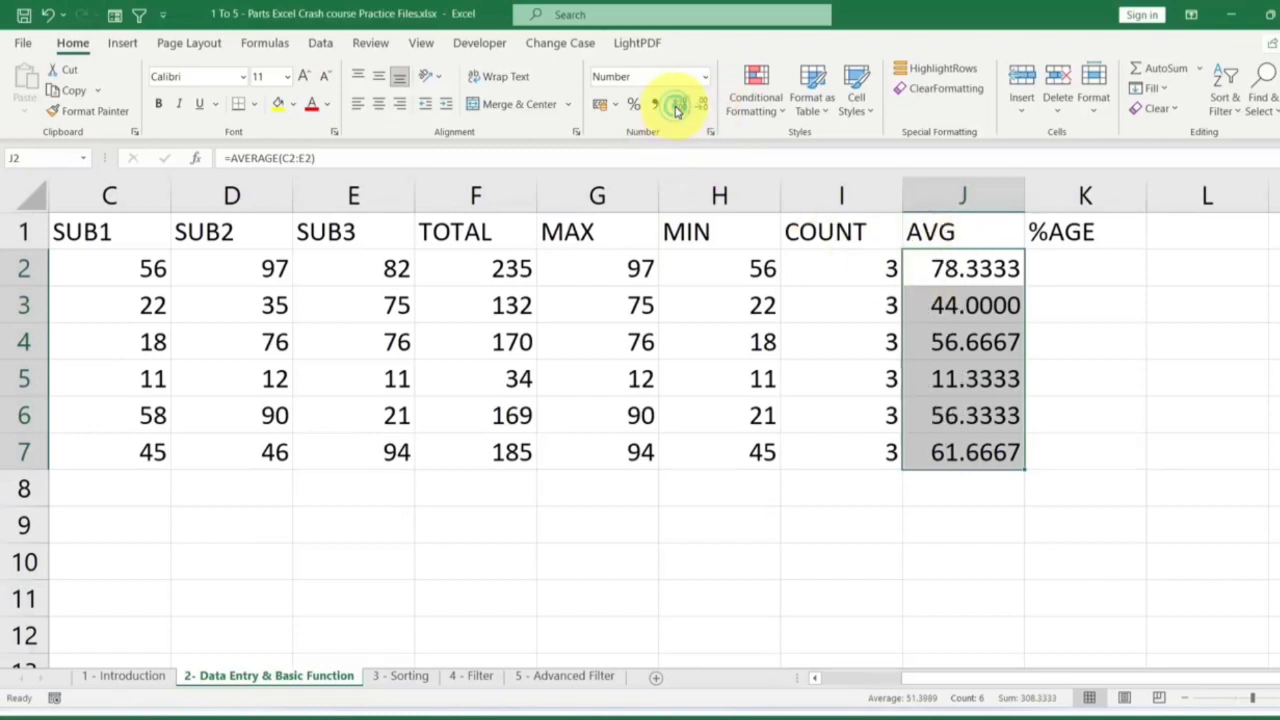
{"action": "left_click", "coordinate": [678, 107]}
{"action": "left_click", "coordinate": [700, 106]}
{"action": "left_click", "coordinate": [700, 106]}
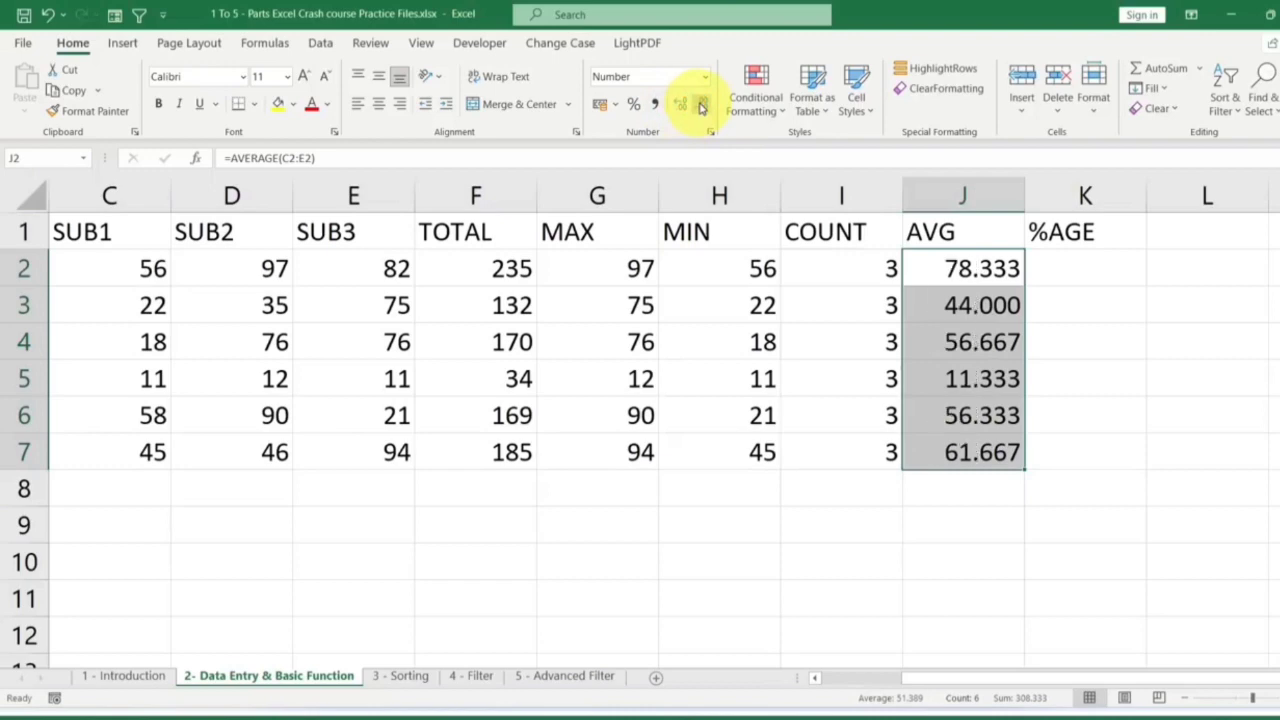
{"action": "left_click", "coordinate": [700, 106]}
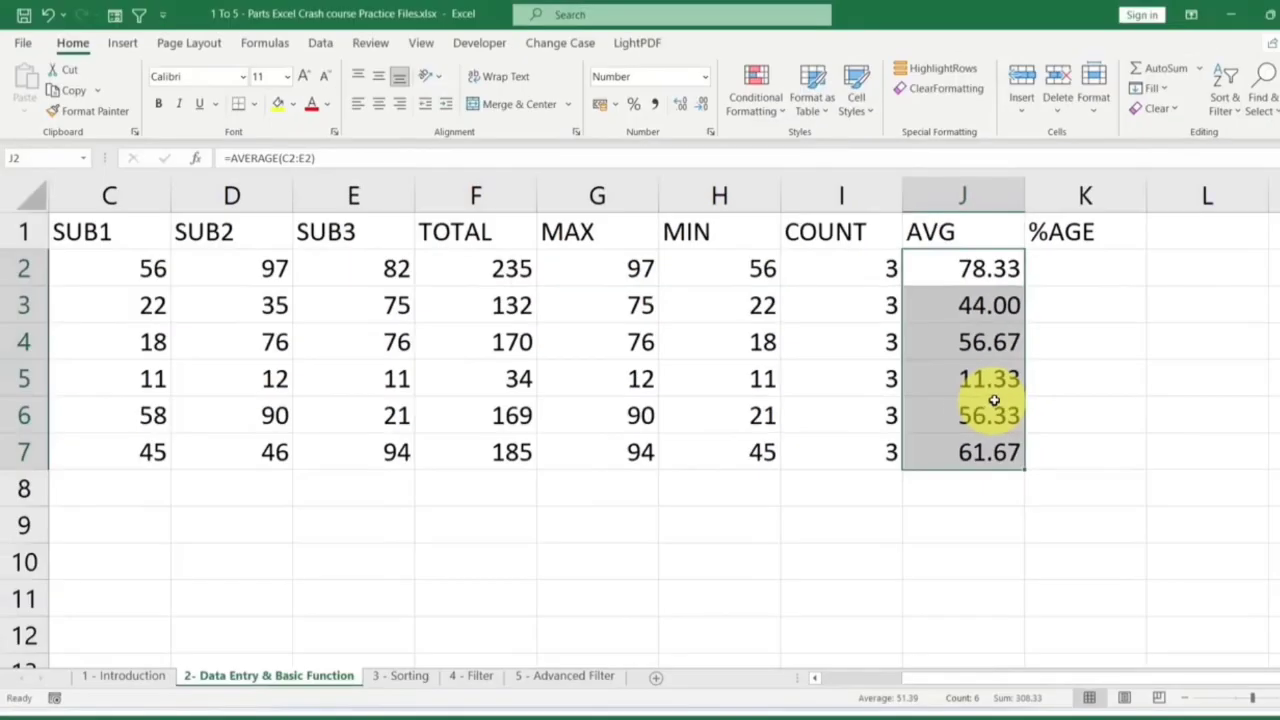
Try showing the averages in J2:J7 as whole numbers, and restore two decimal places.
{"action": "left_click", "coordinate": [700, 106]}
{"action": "left_click", "coordinate": [700, 106]}
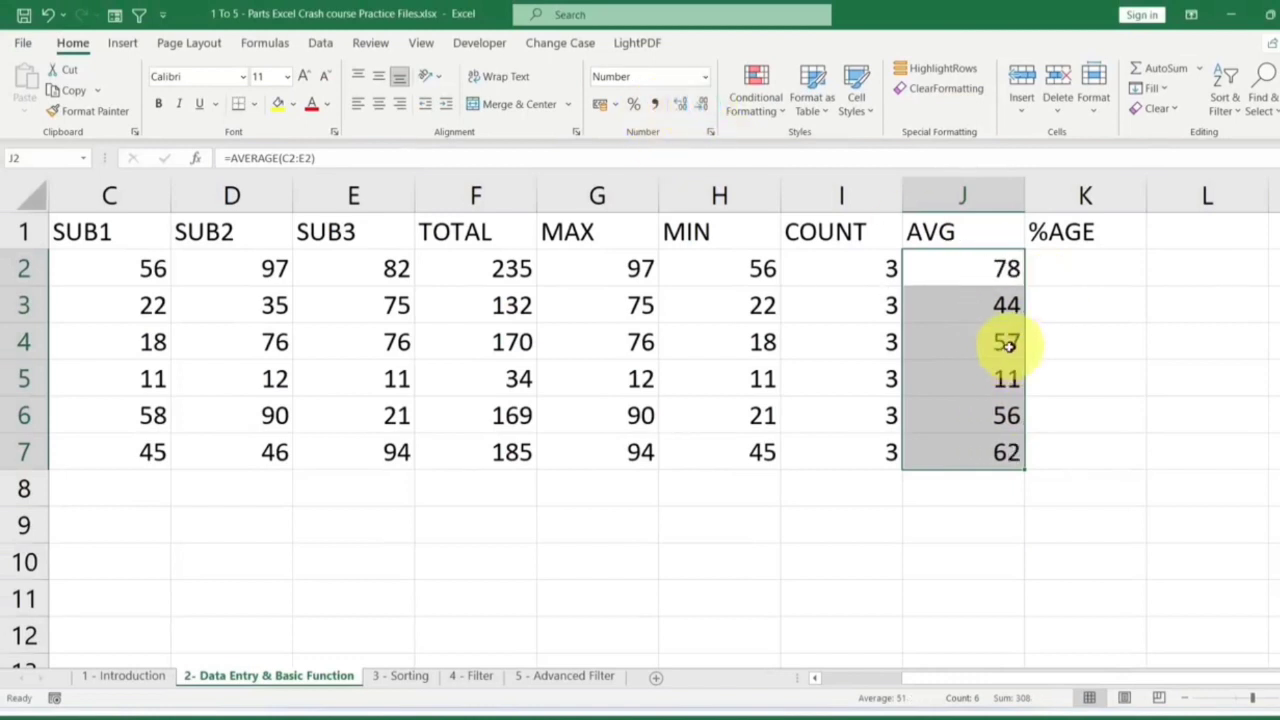
{"action": "left_click", "coordinate": [679, 104]}
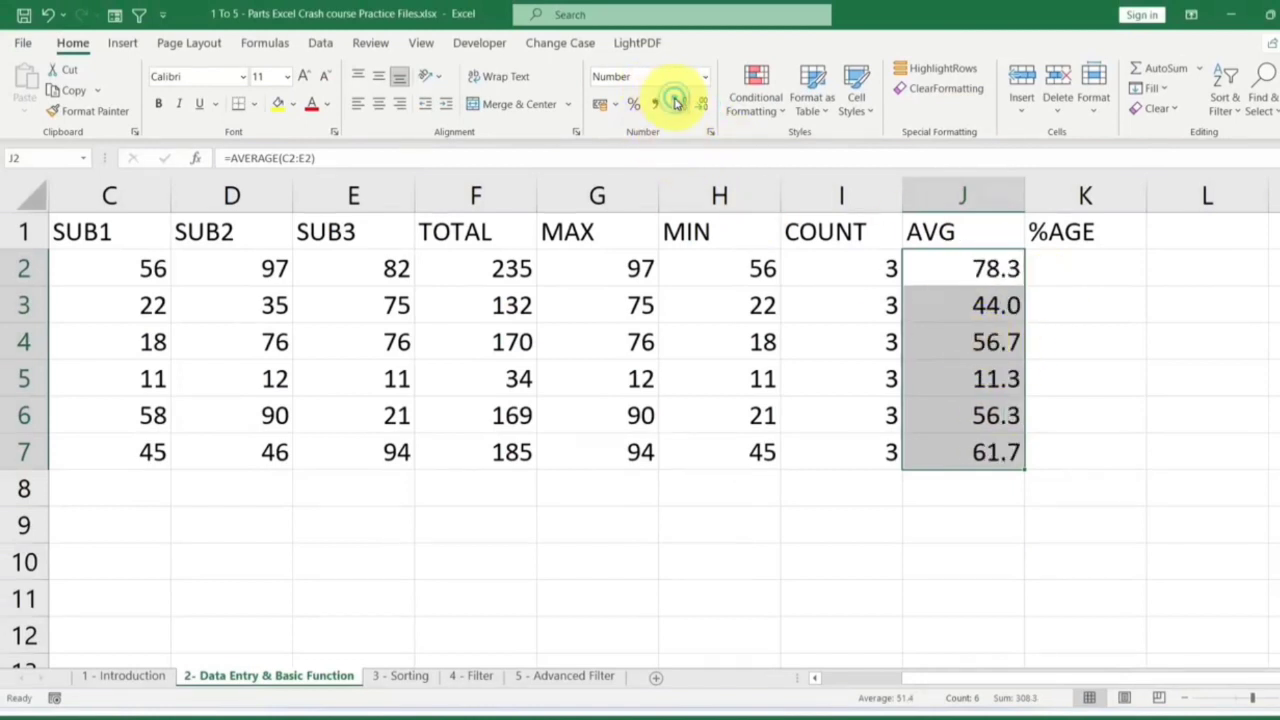
{"action": "left_click", "coordinate": [679, 104]}
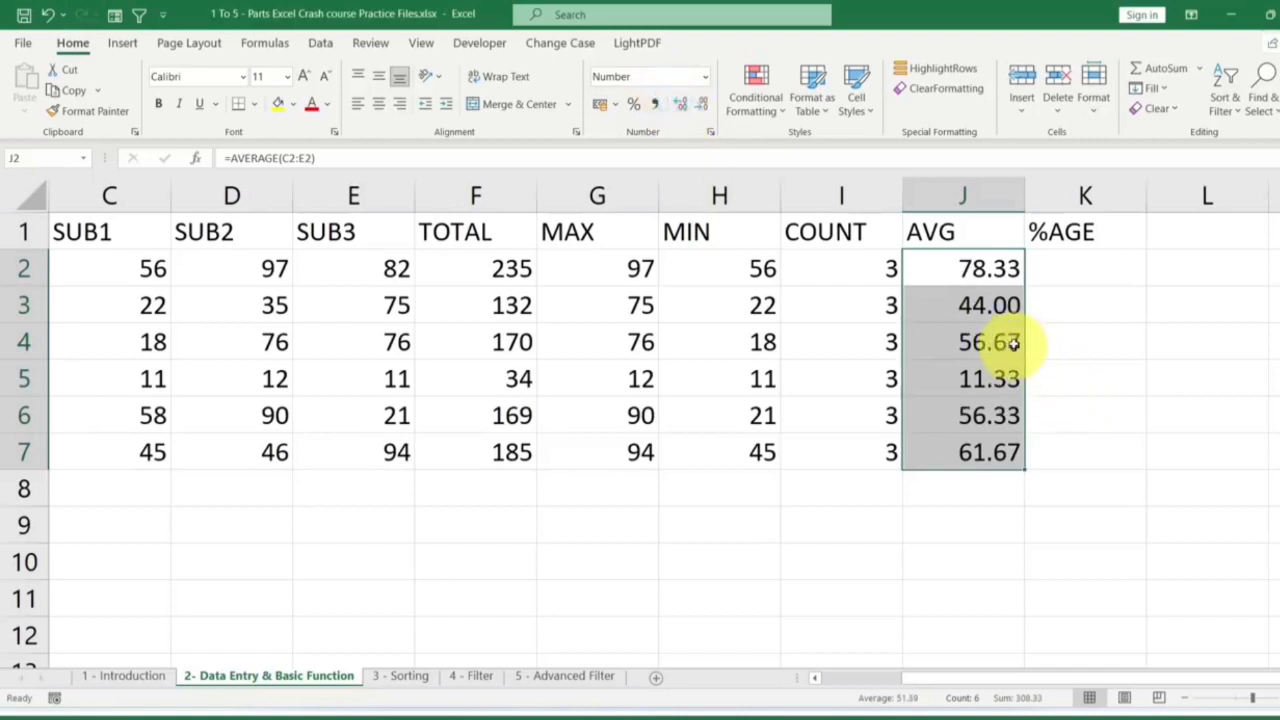
Calculate each student's percentage by entering =F2/300*100 in K2 and filling it down through K7.
{"action": "left_click", "coordinate": [1089, 274]}
{"action": "left_click_drag", "start_coordinate": [1088, 245], "coordinate": [1088, 460]}
{"action": "left_click", "coordinate": [1095, 268]}
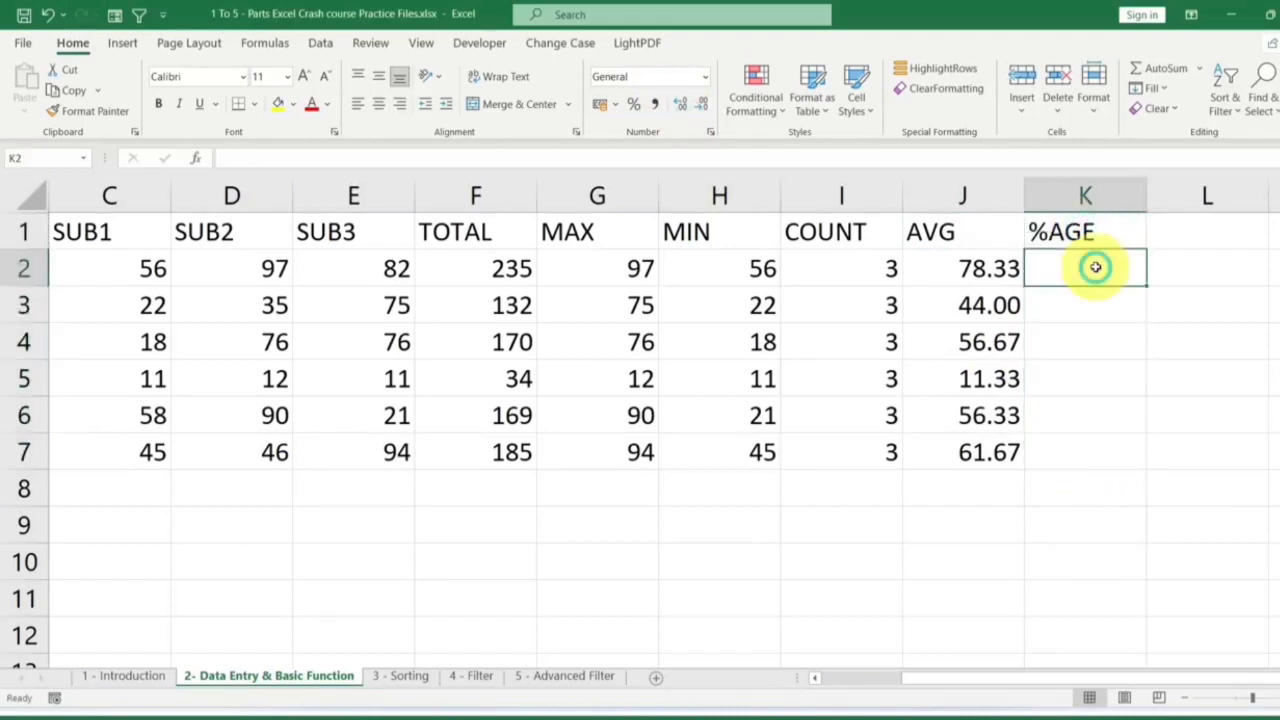
{"action": "type", "text": "="}
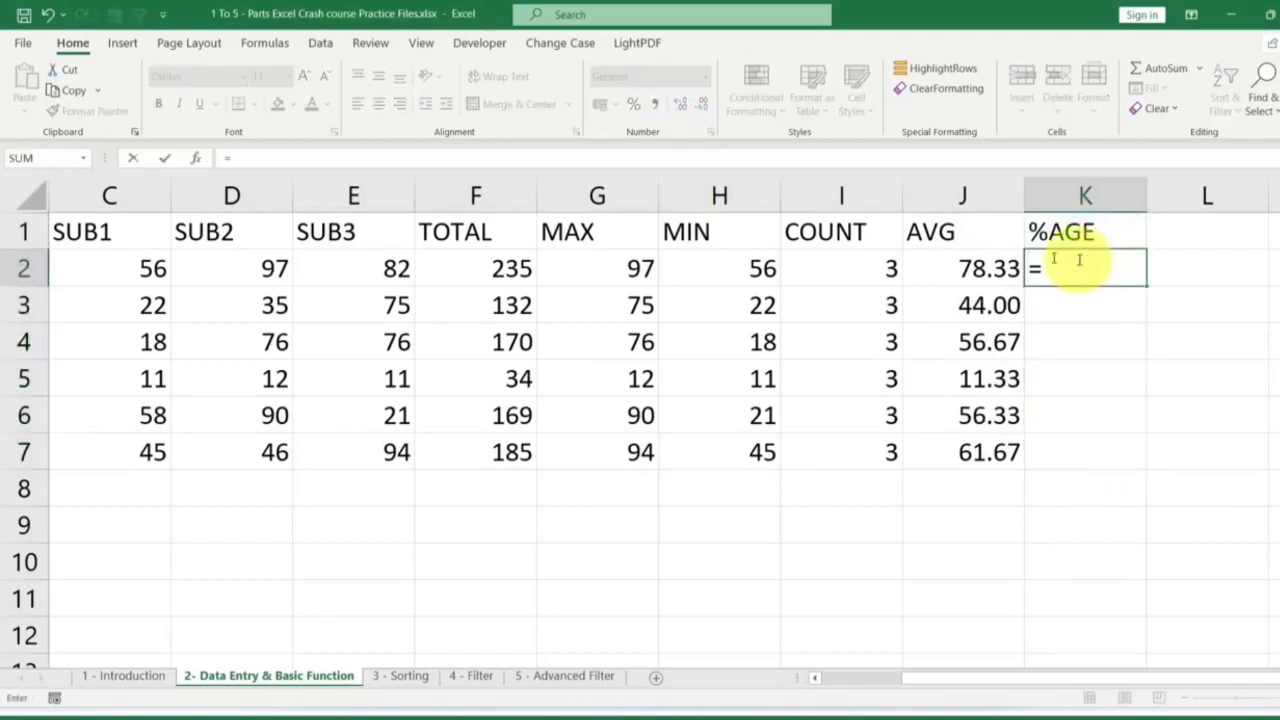
{"action": "left_click", "coordinate": [490, 265]}
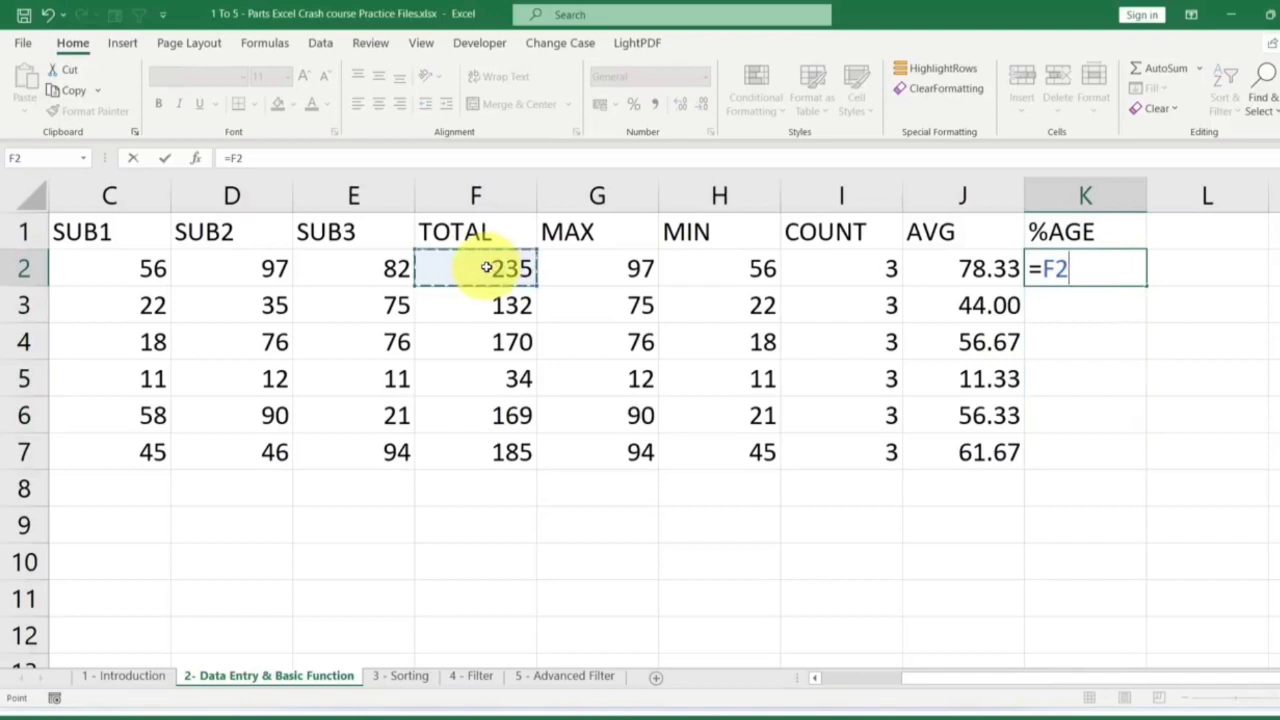
{"action": "type", "text": "/300*100"}
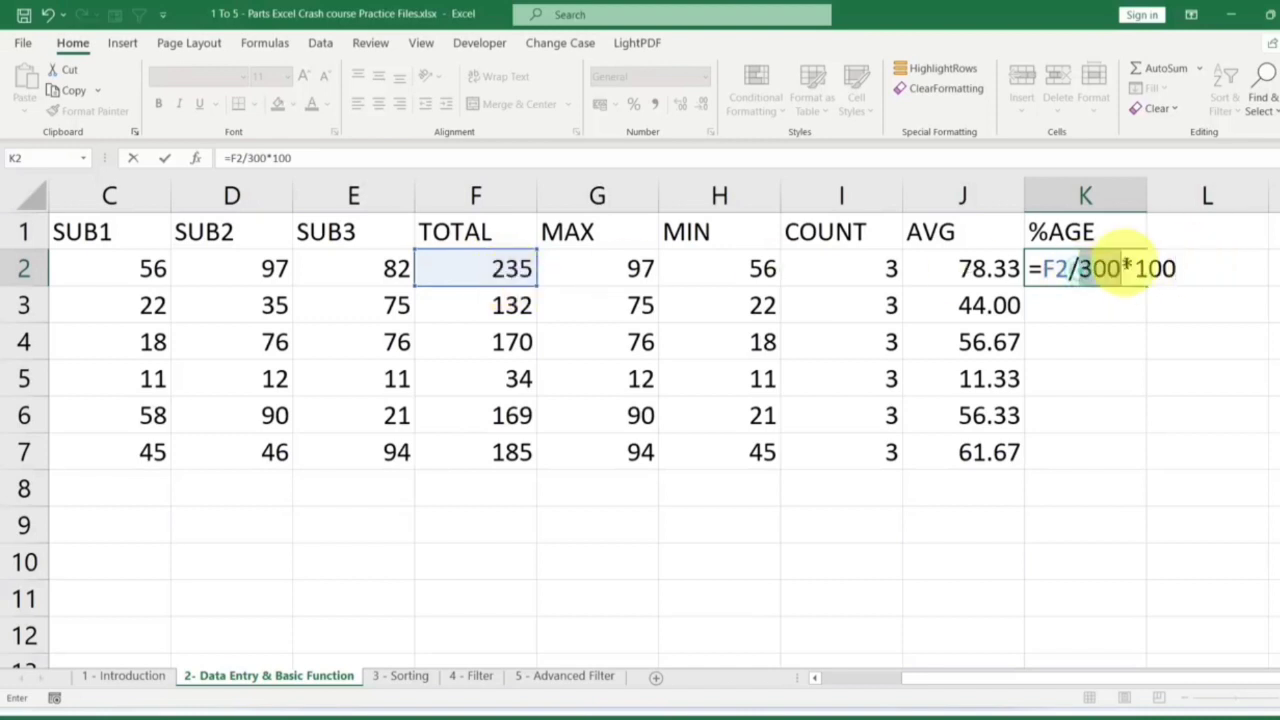
{"action": "left_click_drag", "start_coordinate": [1120, 268], "coordinate": [1137, 455]}
{"action": "key", "text": "Return"}
{"action": "left_click", "coordinate": [1125, 268]}
Reduce the percentages in K2:K7 to two decimal places.
{"action": "left_click", "coordinate": [706, 104]}
{"action": "left_click", "coordinate": [706, 104]}
{"action": "left_click", "coordinate": [706, 104]}
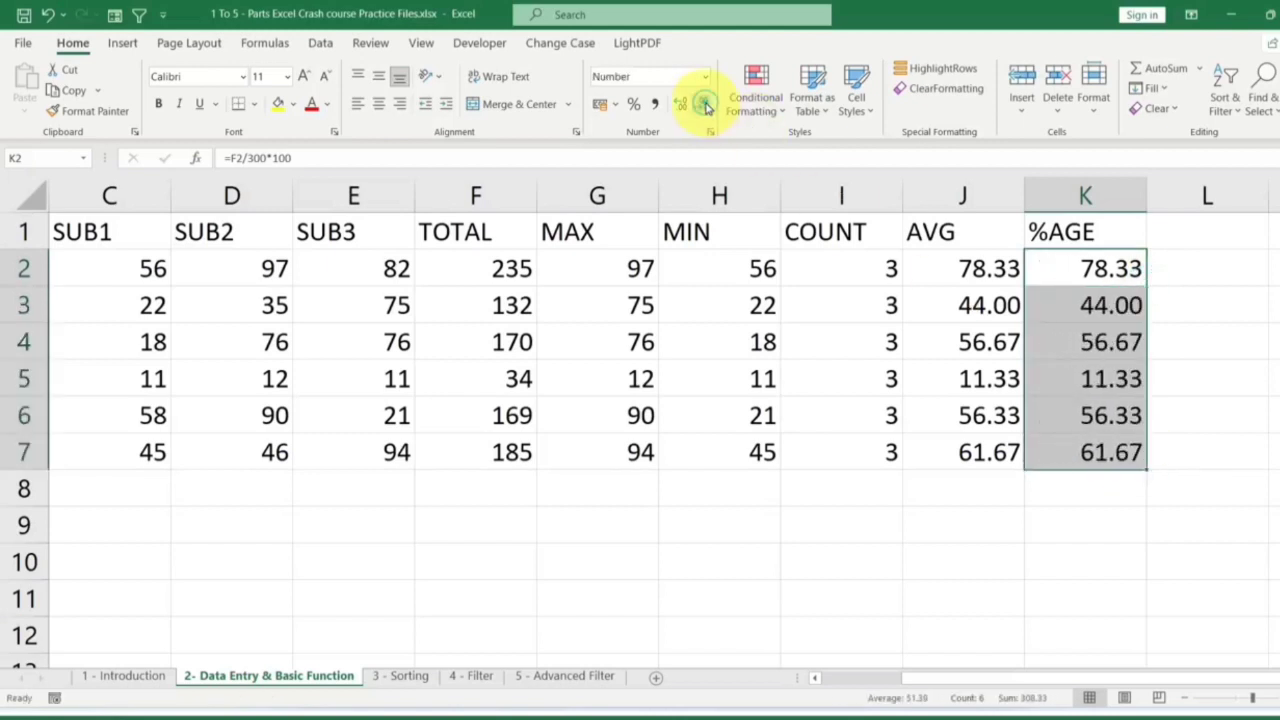
Compare the AVG, subject, TOTAL and %AGE columns, and examine the percentage formula in K2.
{"action": "left_click_drag", "start_coordinate": [995, 268], "coordinate": [1000, 450]}
{"action": "left_click_drag", "start_coordinate": [1110, 268], "coordinate": [1105, 452]}
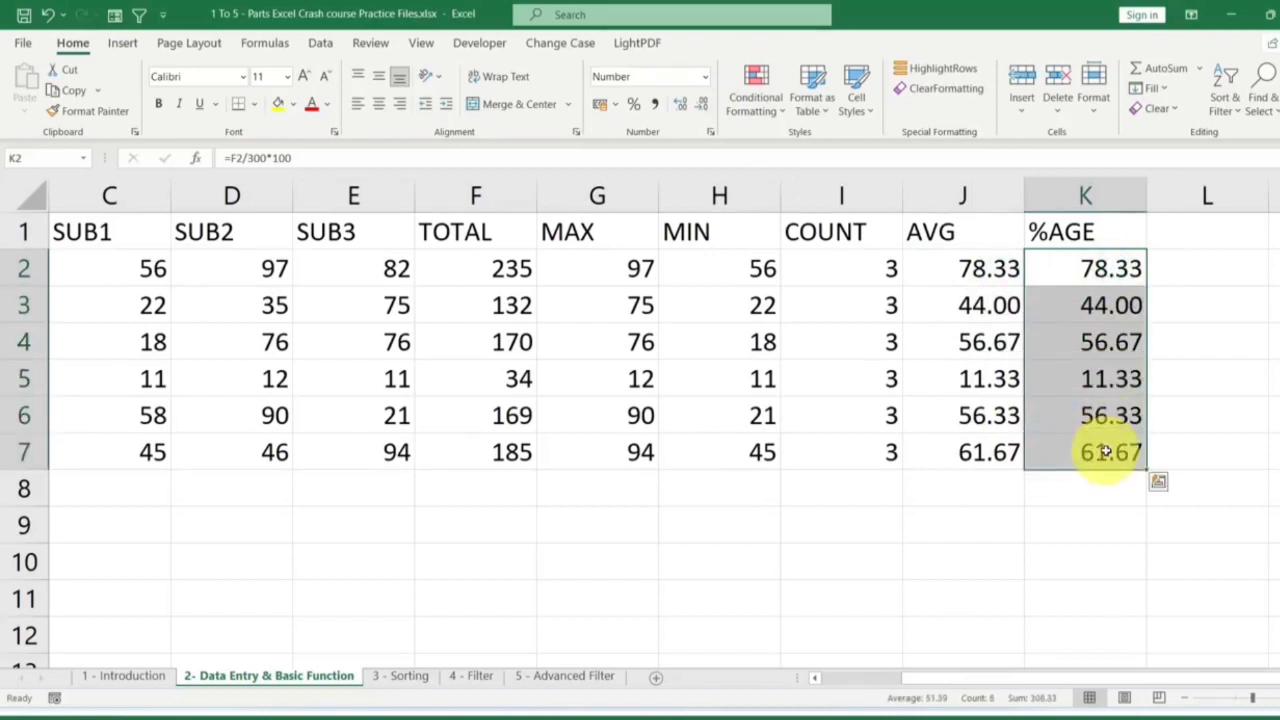
{"action": "left_click_drag", "start_coordinate": [975, 268], "coordinate": [997, 453]}
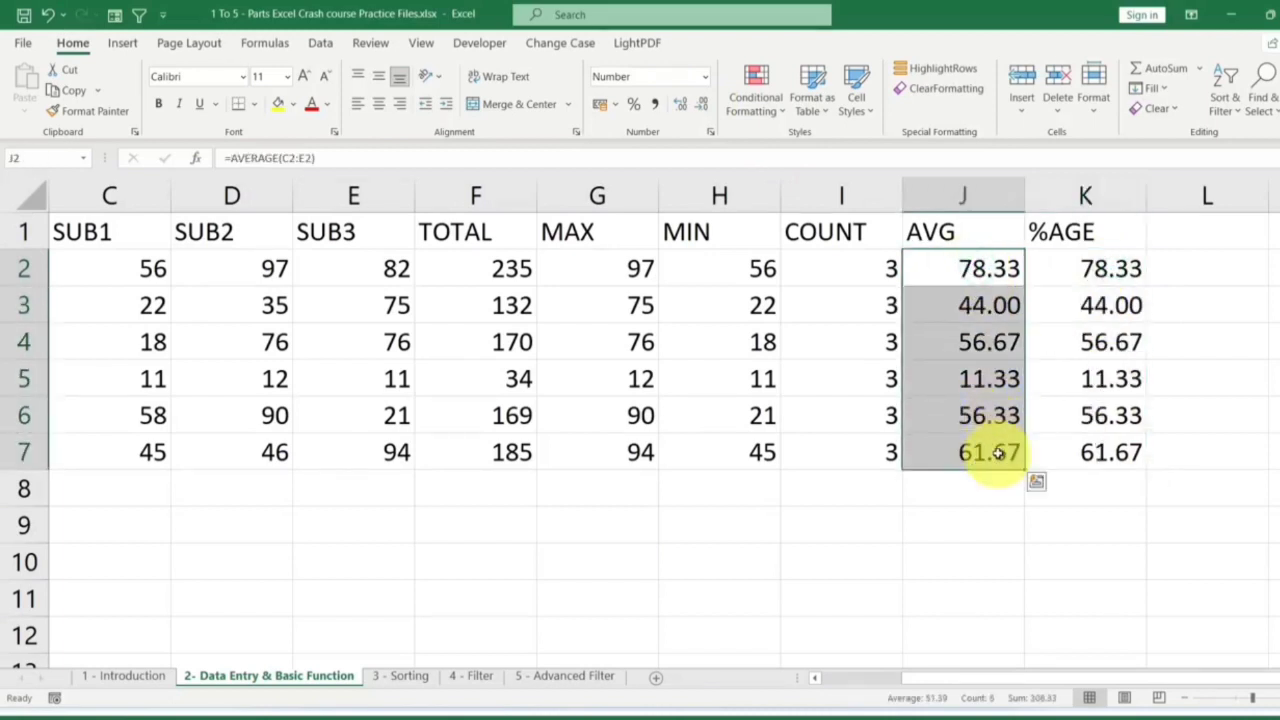
{"action": "left_click_drag", "start_coordinate": [145, 232], "coordinate": [134, 437]}
{"action": "left_click_drag", "start_coordinate": [220, 234], "coordinate": [249, 452]}
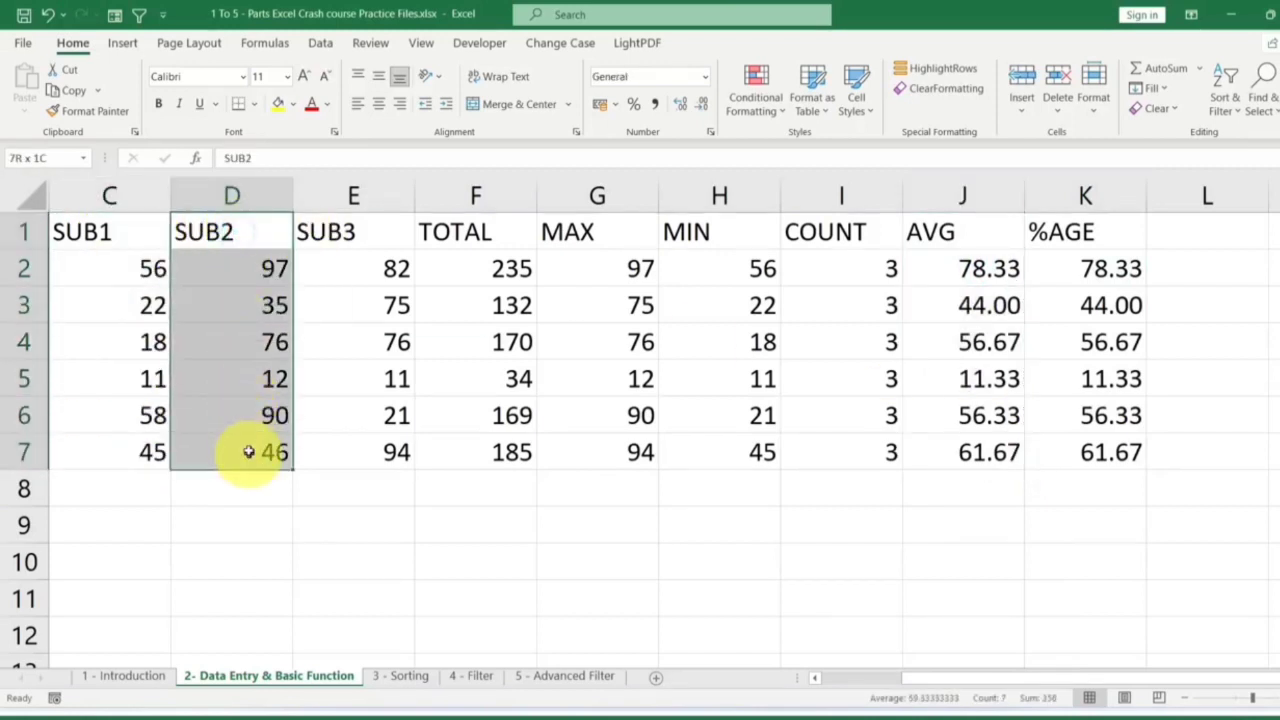
{"action": "left_click_drag", "start_coordinate": [331, 234], "coordinate": [360, 449]}
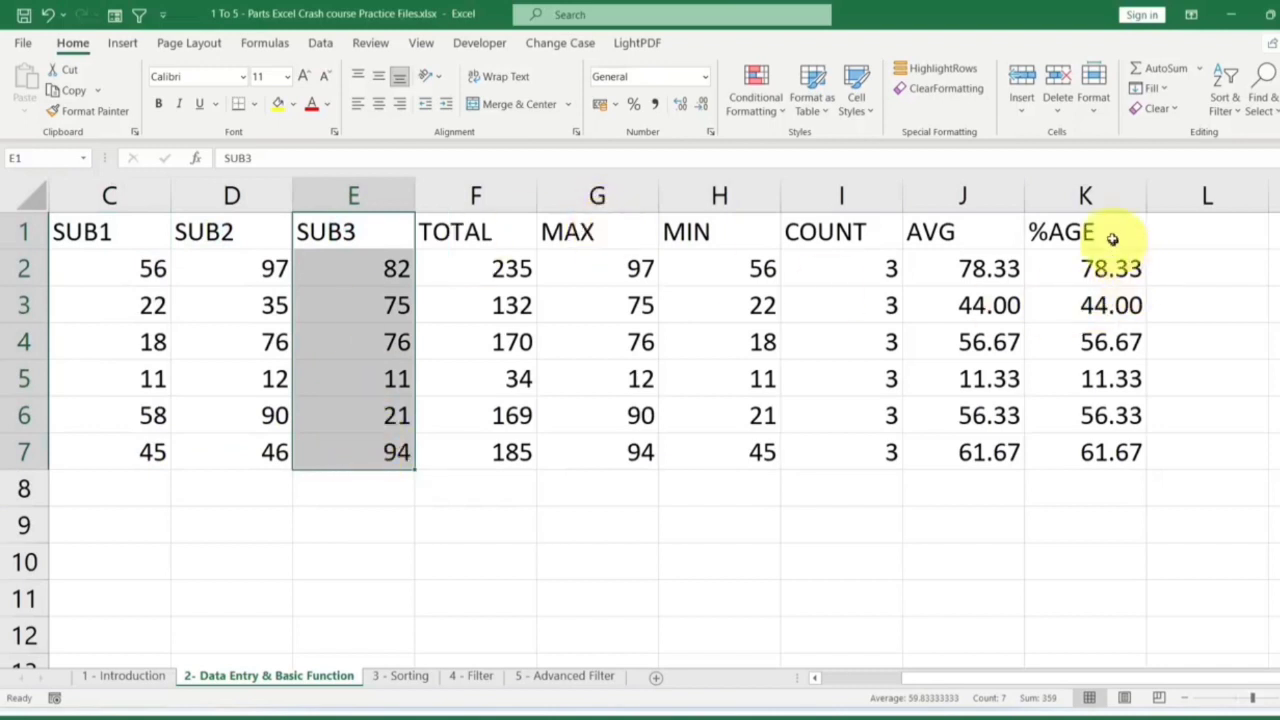
{"action": "left_click_drag", "start_coordinate": [1112, 240], "coordinate": [1100, 440]}
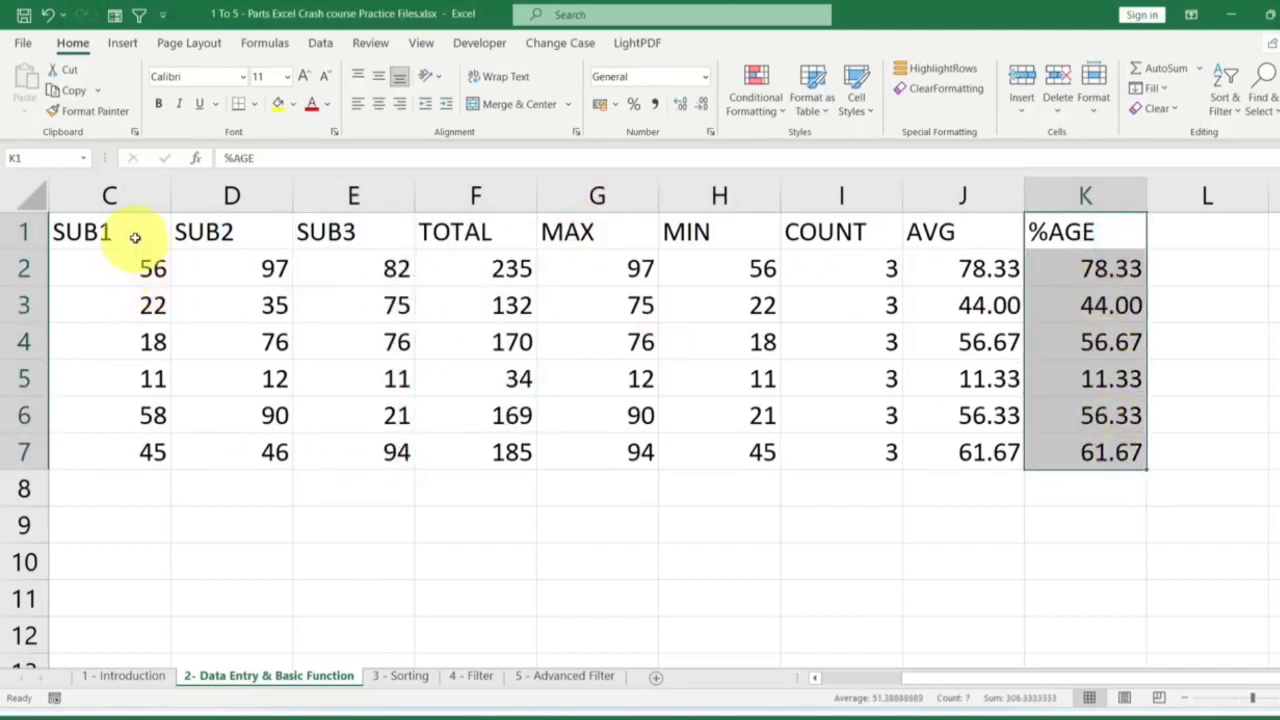
{"action": "left_click_drag", "start_coordinate": [134, 234], "coordinate": [137, 451]}
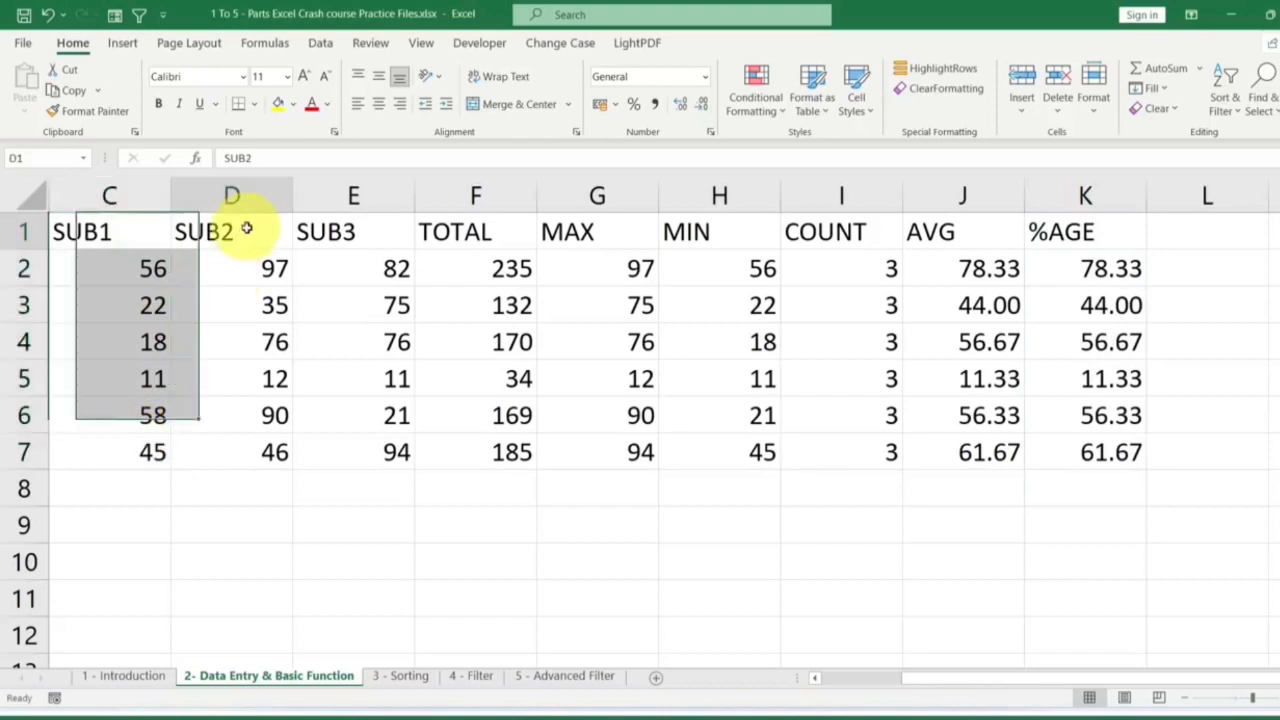
{"action": "left_click_drag", "start_coordinate": [251, 223], "coordinate": [254, 422]}
{"action": "left_click_drag", "start_coordinate": [337, 234], "coordinate": [345, 450]}
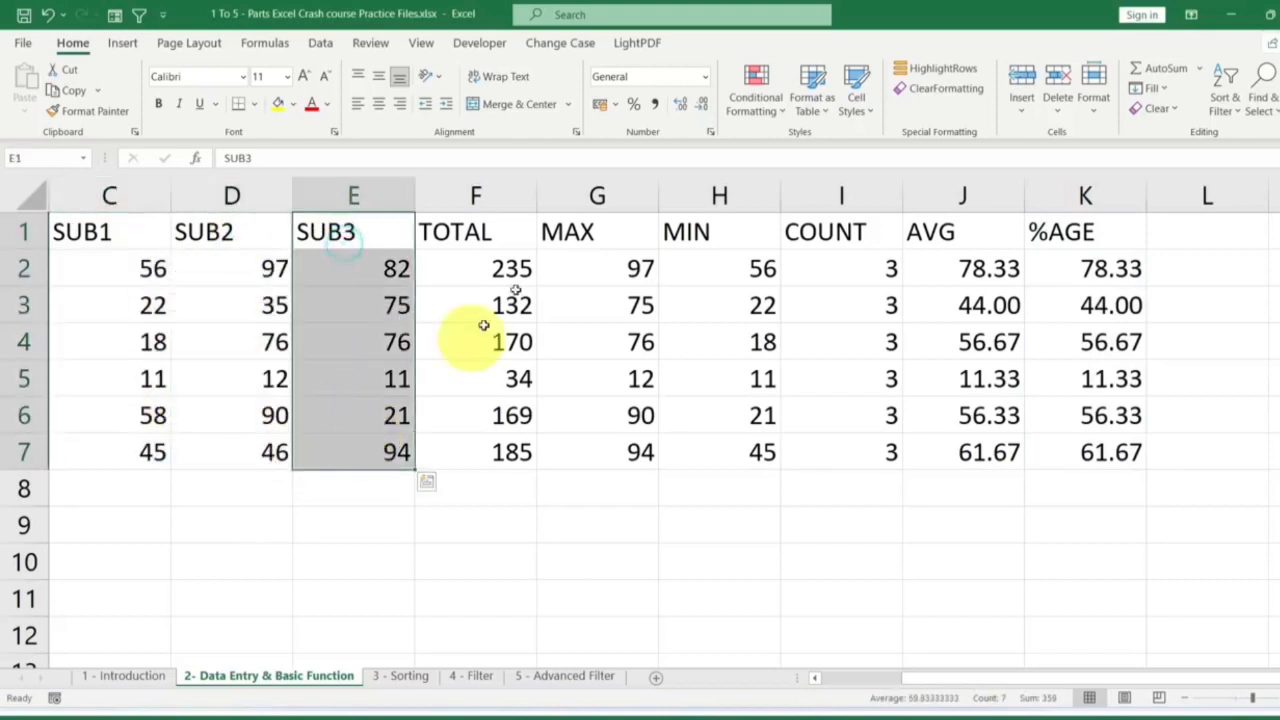
{"action": "left_click_drag", "start_coordinate": [505, 226], "coordinate": [503, 456]}
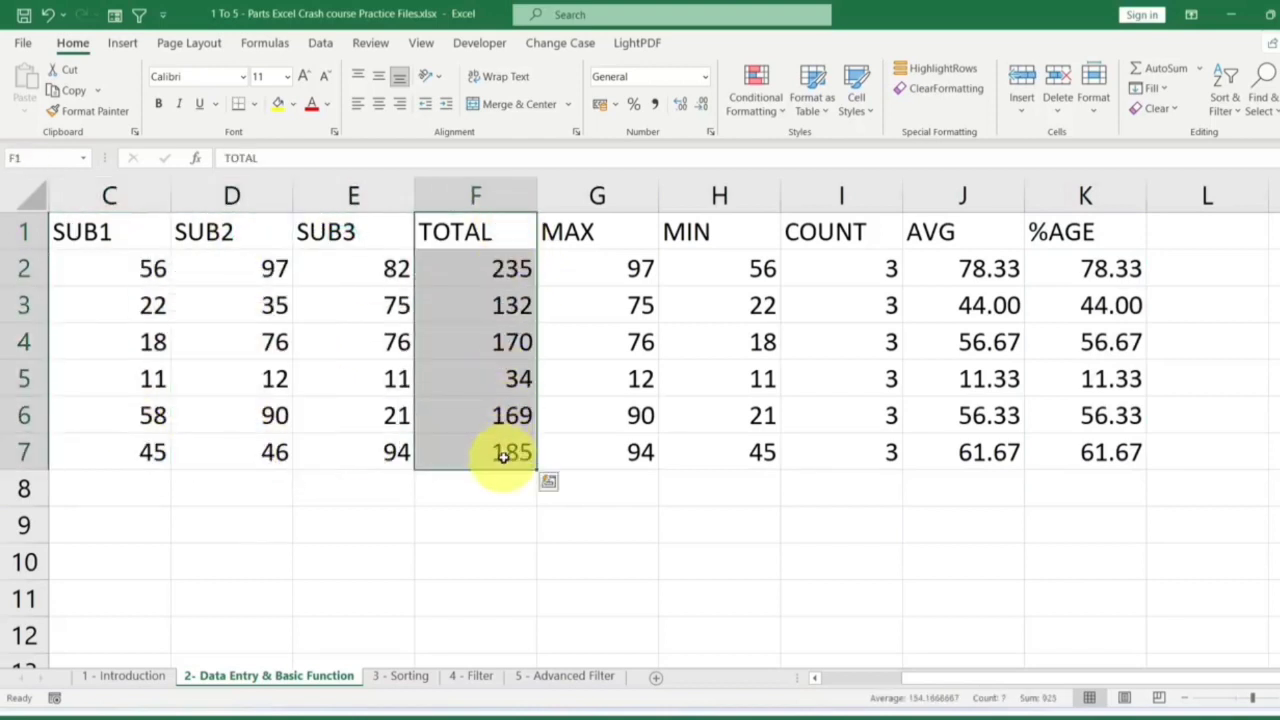
{"action": "left_click_drag", "start_coordinate": [1112, 240], "coordinate": [1108, 455]}
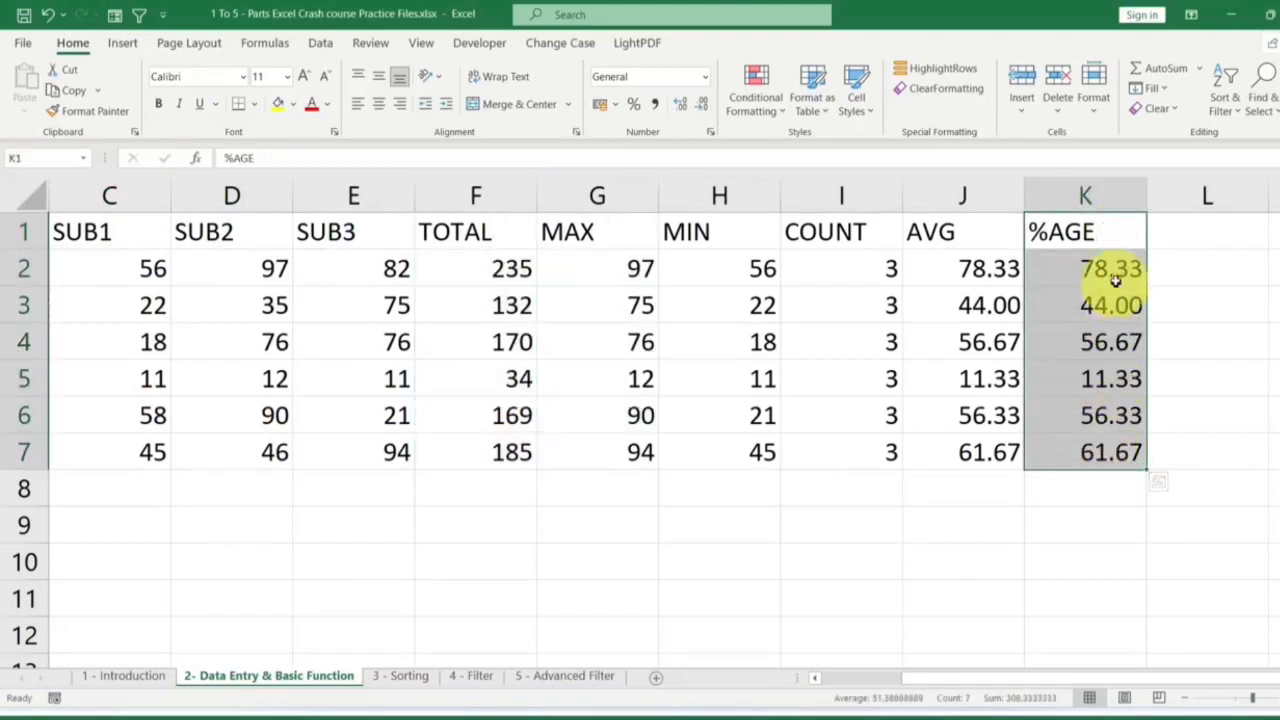
{"action": "double_click", "coordinate": [1115, 270]}
{"action": "left_click_drag", "start_coordinate": [1030, 268], "coordinate": [1205, 268]}
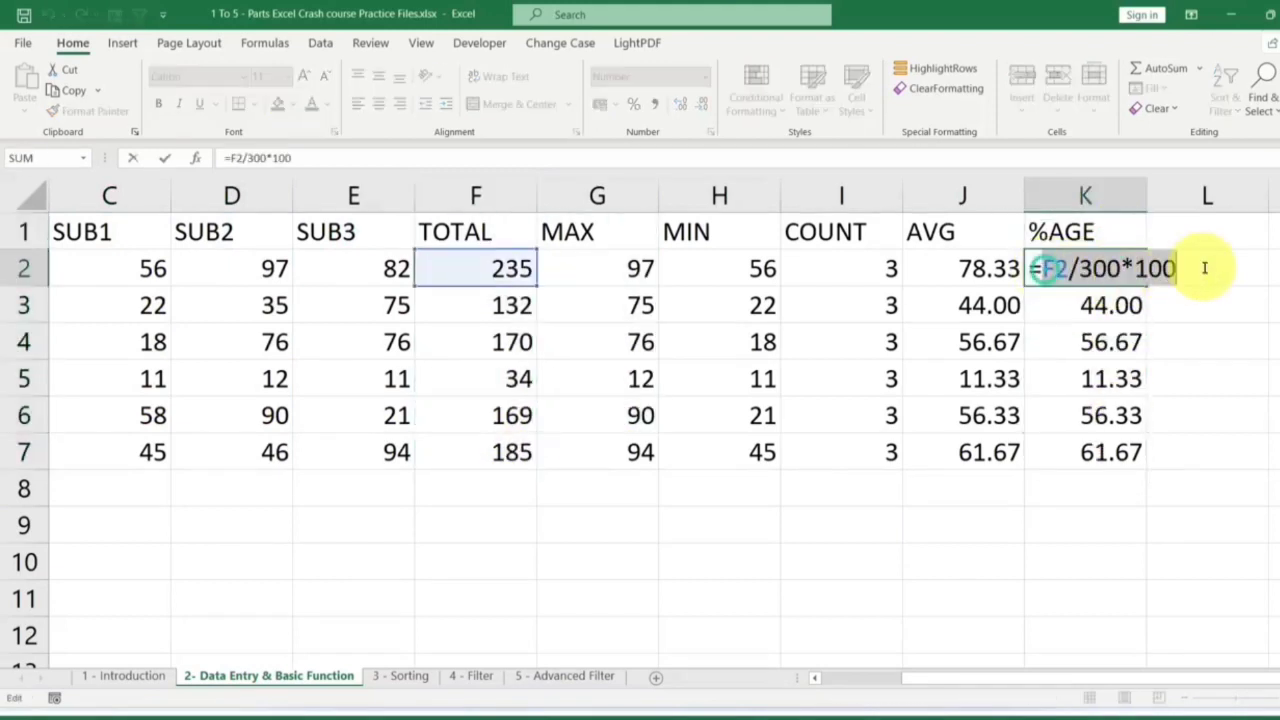
{"action": "key", "text": "Escape"}
Clear the percentage formulas from K2:K7.
{"action": "left_click_drag", "start_coordinate": [1100, 271], "coordinate": [1108, 443]}
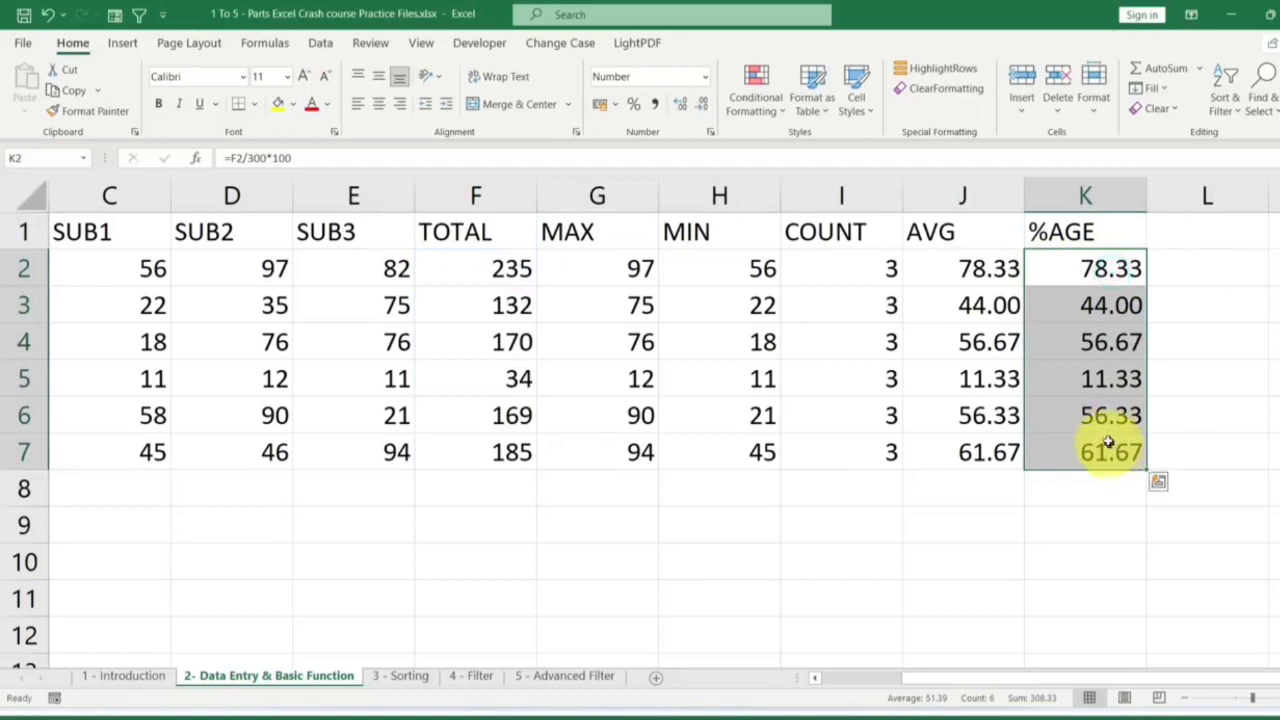
{"action": "key", "text": "Delete"}
{"action": "left_click", "coordinate": [1109, 255]}
Set the SUB1 mark in C2 to 148 and check the marks and average in row 2.
{"action": "left_click", "coordinate": [138, 268]}
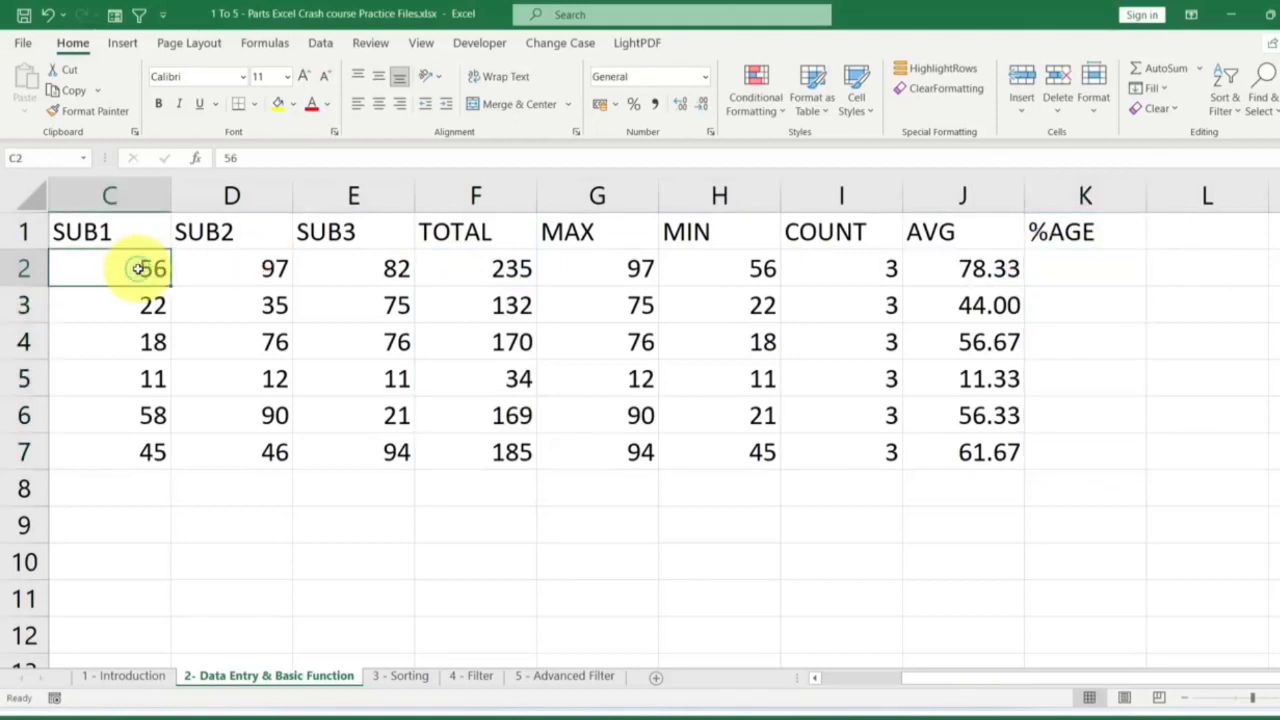
{"action": "type", "text": "148"}
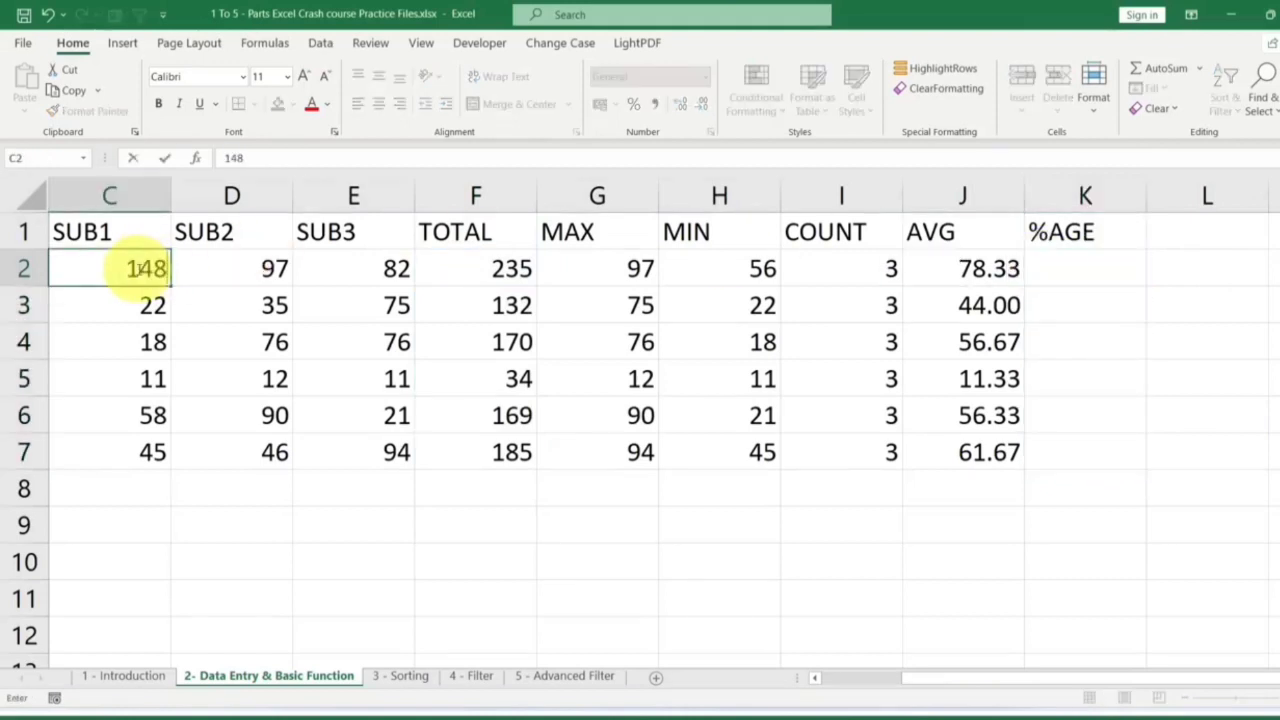
{"action": "key", "text": "Tab"}
{"action": "left_click", "coordinate": [125, 266]}
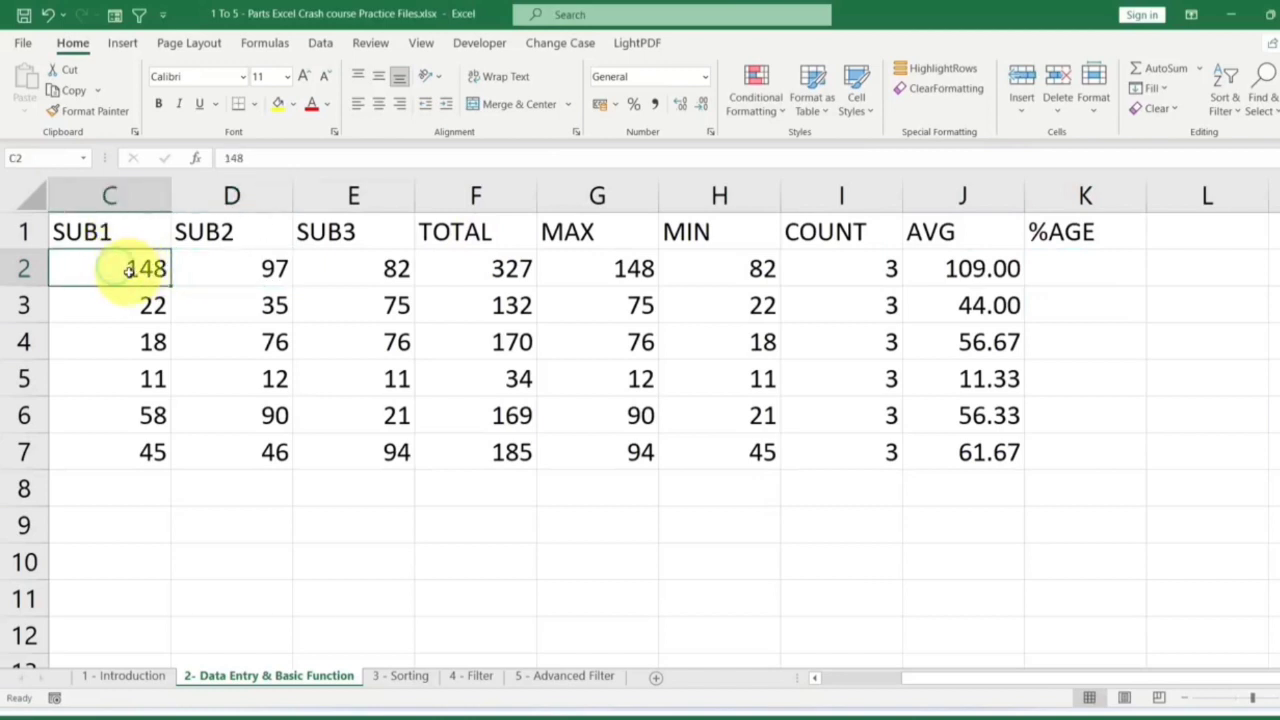
{"action": "left_click", "coordinate": [262, 270]}
{"action": "left_click", "coordinate": [383, 268]}
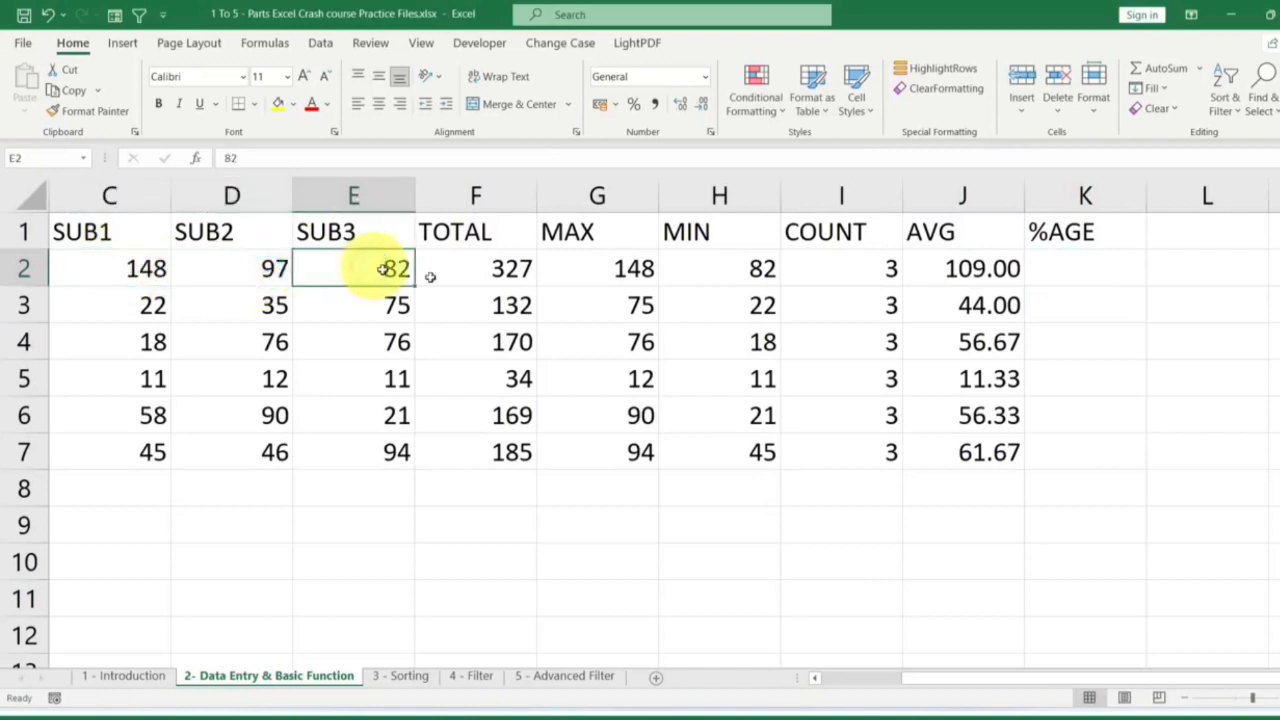
{"action": "left_click", "coordinate": [962, 270]}
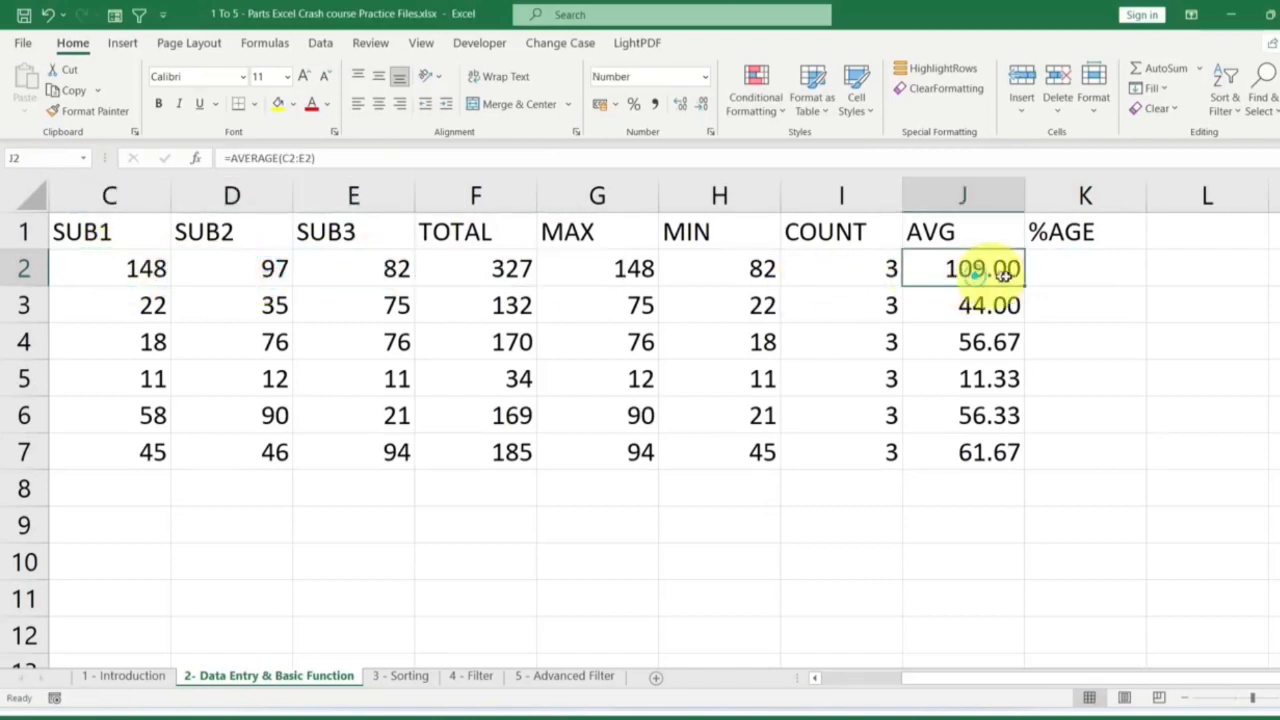
Calculate percentages out of 350 by entering =F2/350*100 in K2, fill it down through K7, and check the column.
{"action": "left_click", "coordinate": [1086, 271]}
{"action": "type", "text": "="}
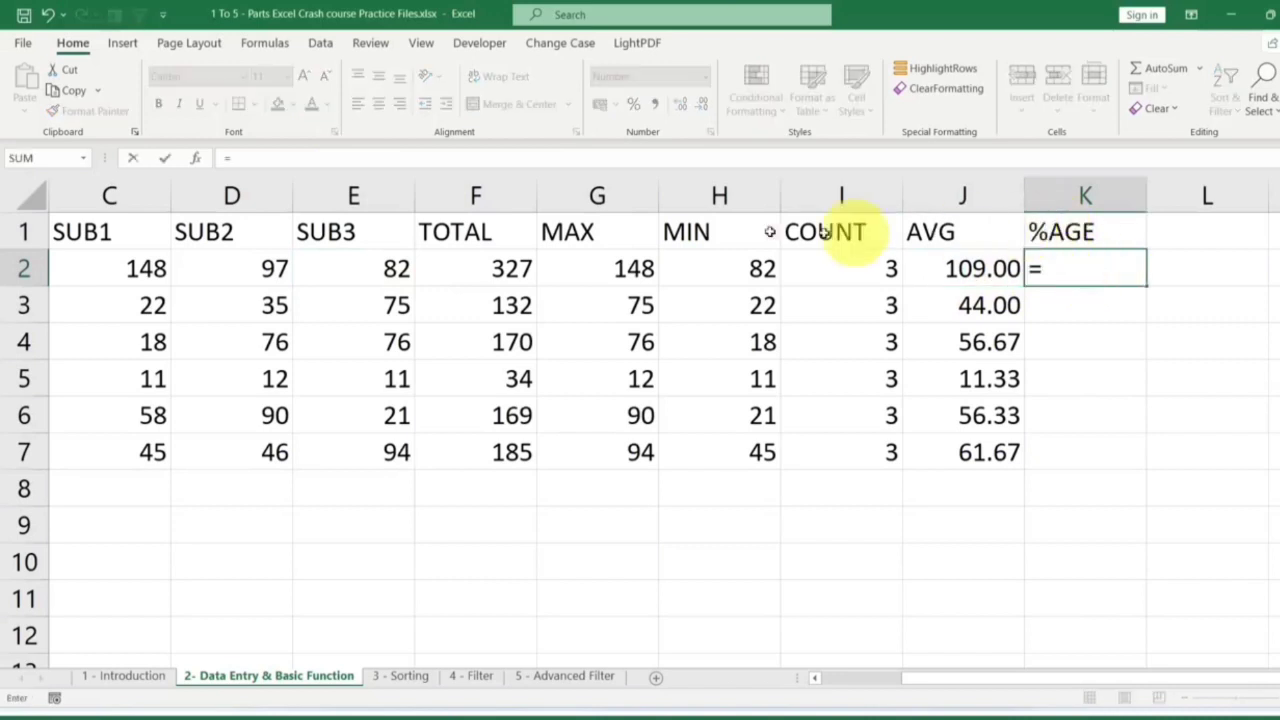
{"action": "left_click", "coordinate": [498, 268]}
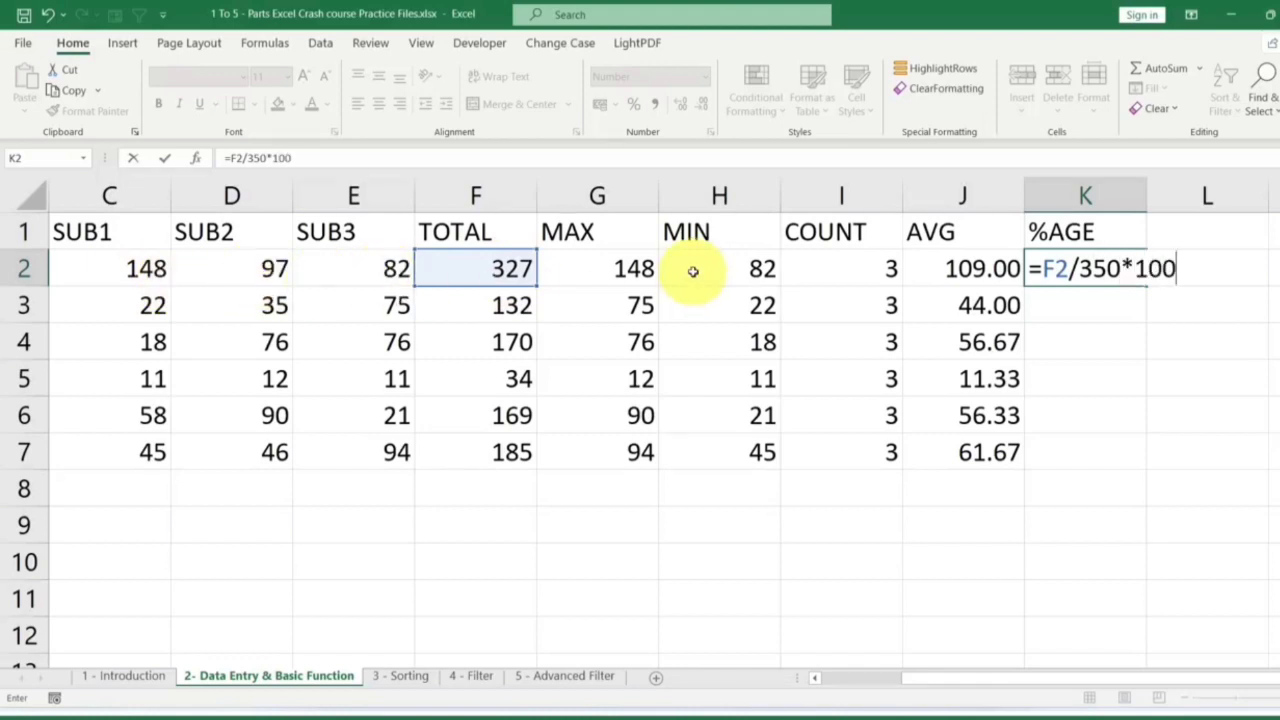
{"action": "key", "text": "Return"}
{"action": "left_click", "coordinate": [1130, 276]}
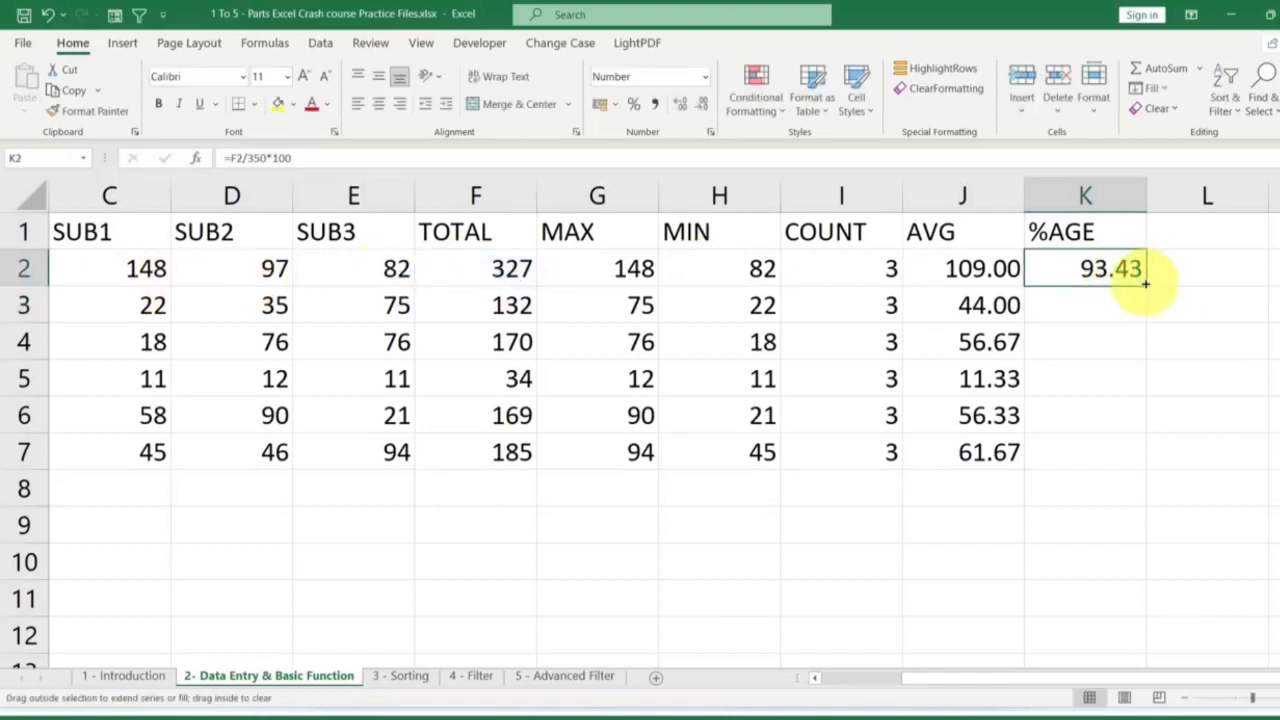
{"action": "double_click", "coordinate": [1145, 283]}
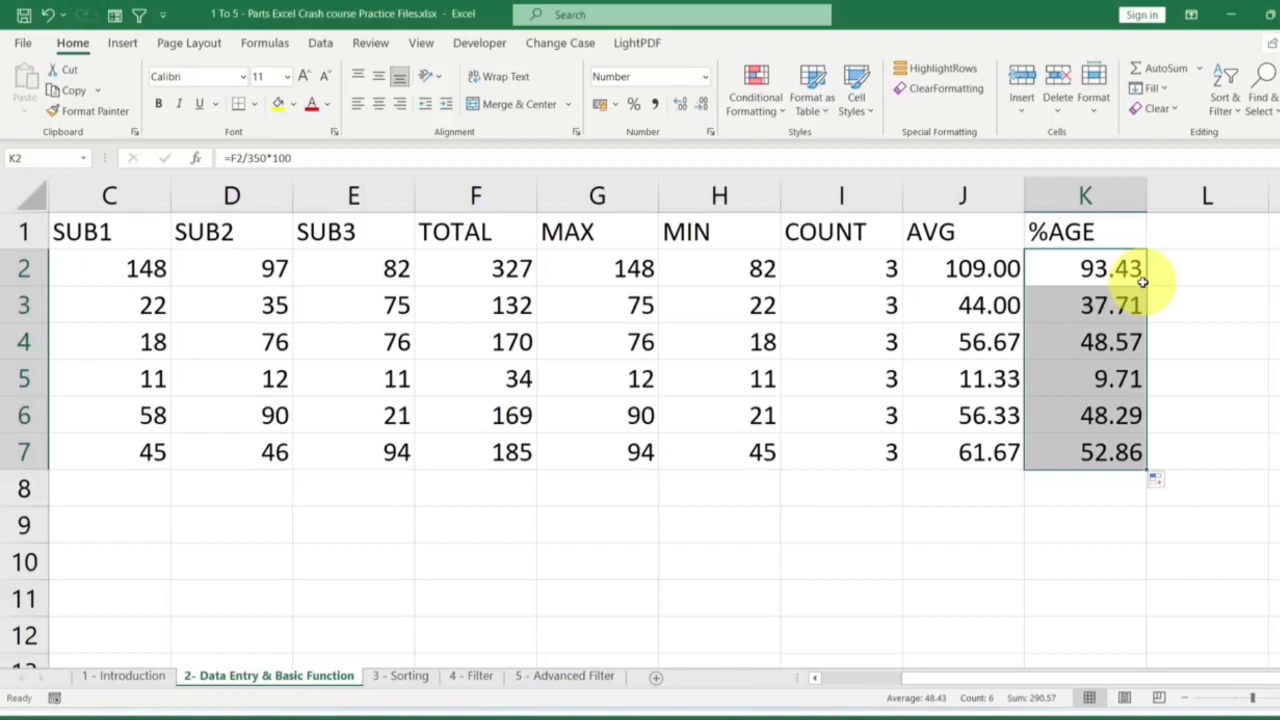
{"action": "left_click_drag", "start_coordinate": [1110, 270], "coordinate": [1110, 450]}
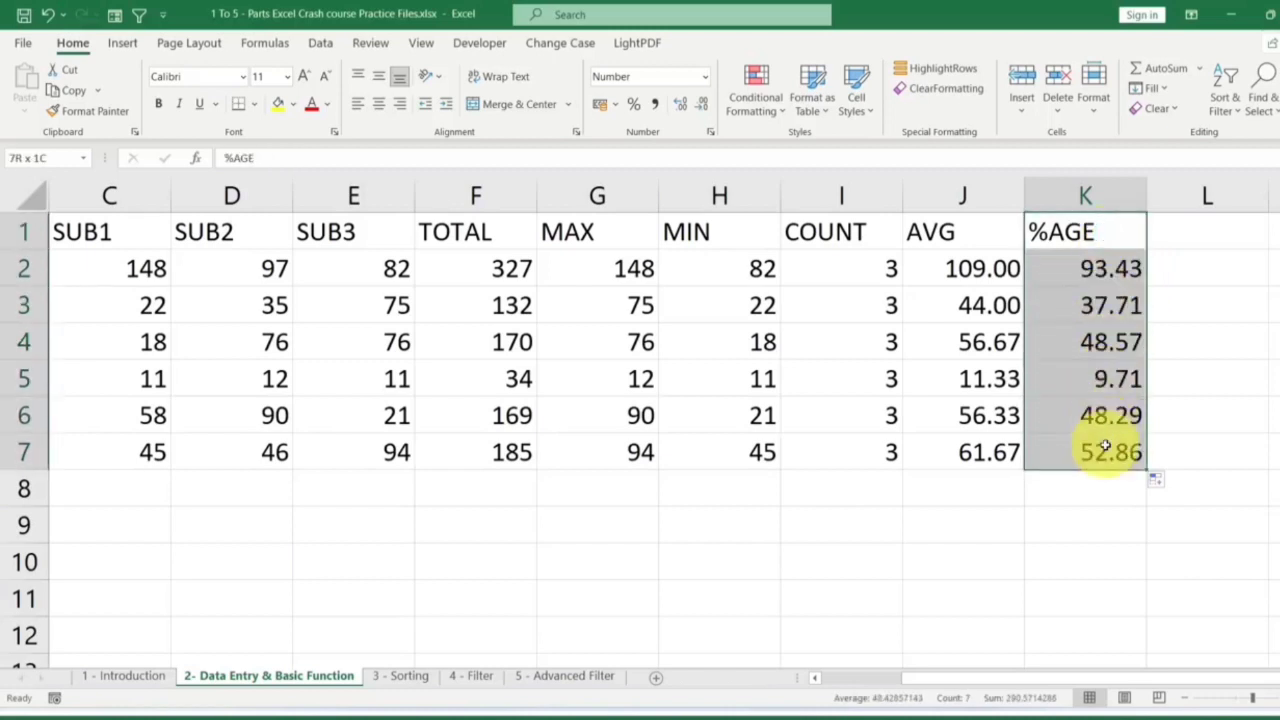
{"action": "left_click", "coordinate": [1120, 268]}
Narrow the SUB1 column manually to sit close to its heading.
{"action": "left_click_drag", "start_coordinate": [1126, 230], "coordinate": [34, 449]}
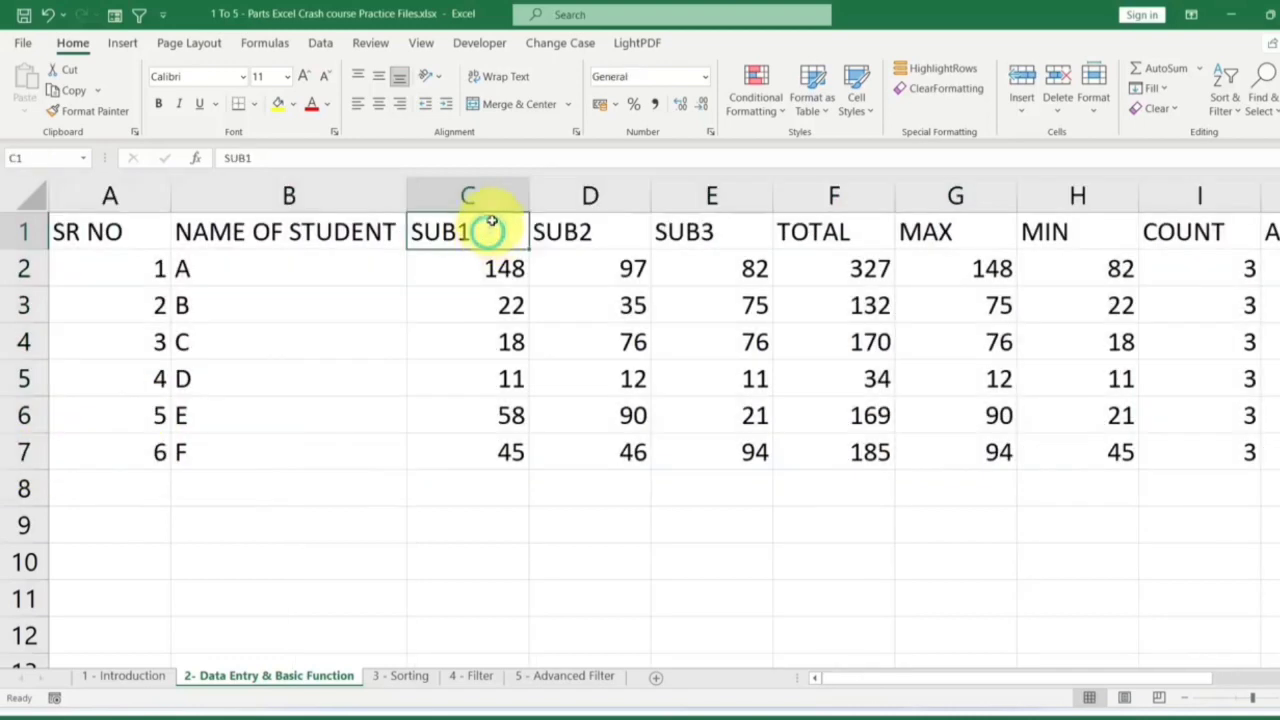
{"action": "left_click_drag", "start_coordinate": [522, 200], "coordinate": [487, 206]}
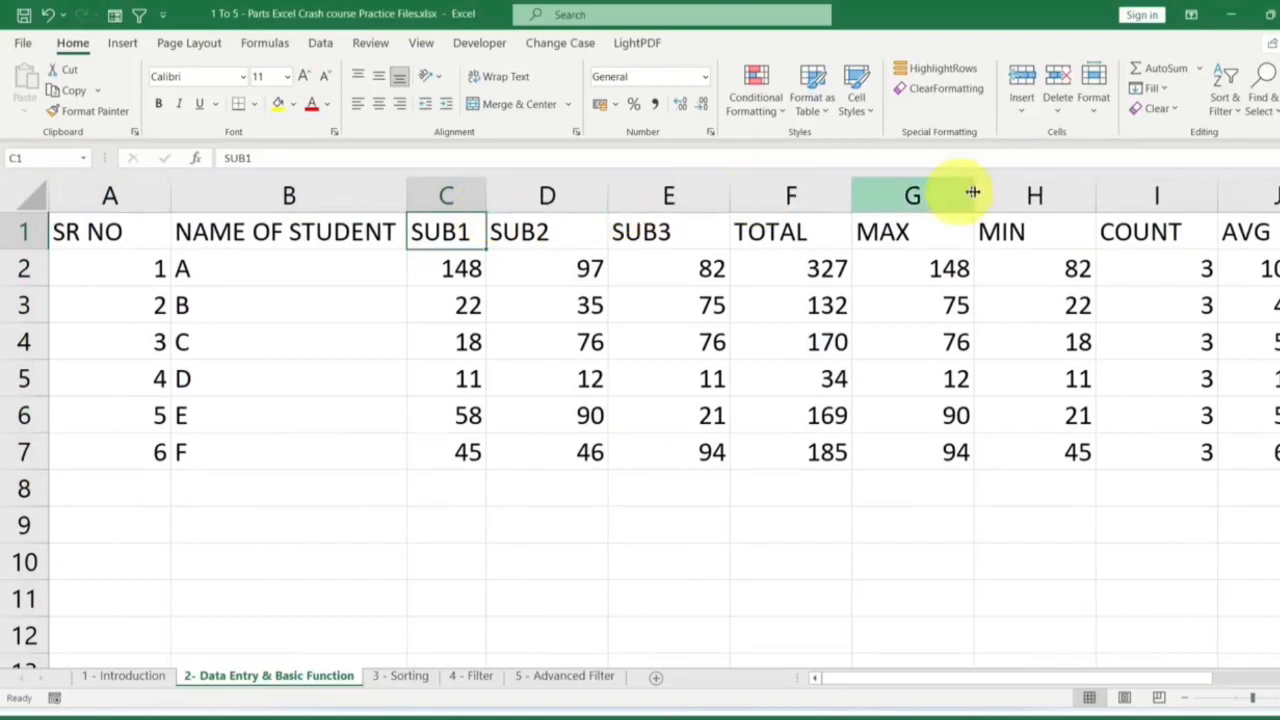
AutoFit the column widths of the entire marks table A1:K7.
{"action": "left_click", "coordinate": [528, 232]}
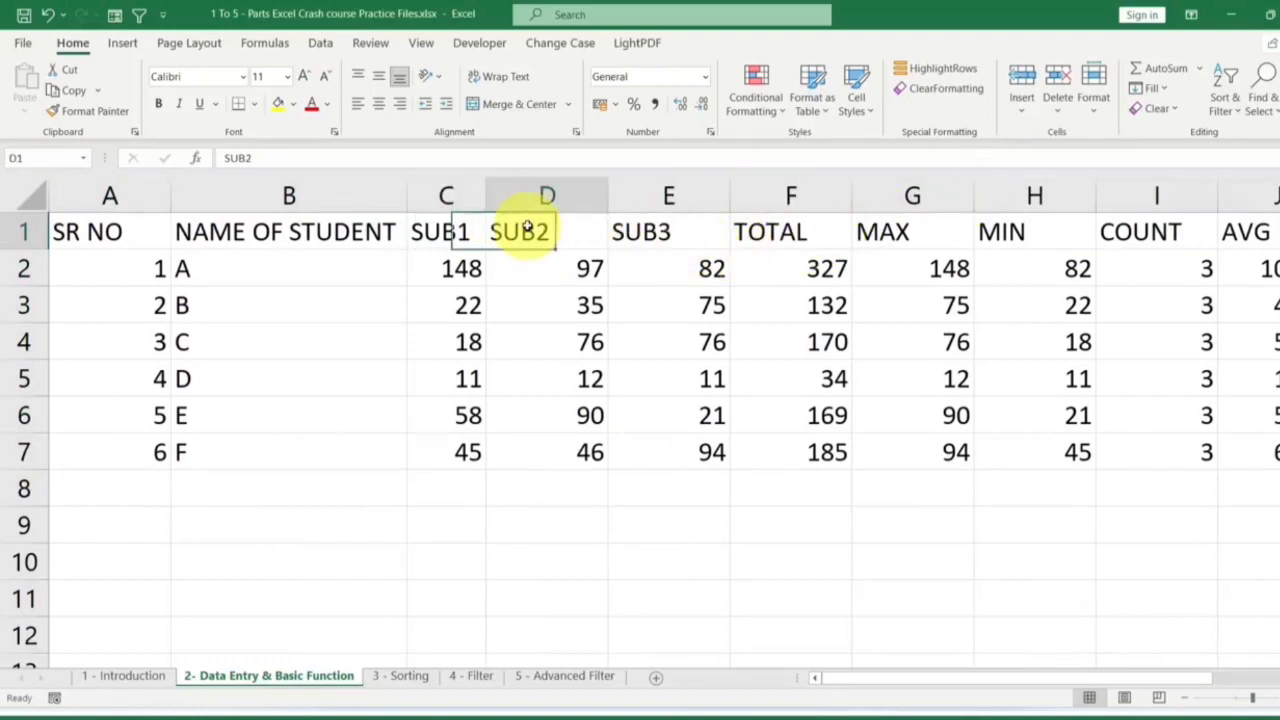
{"action": "key", "text": "ctrl+a"}
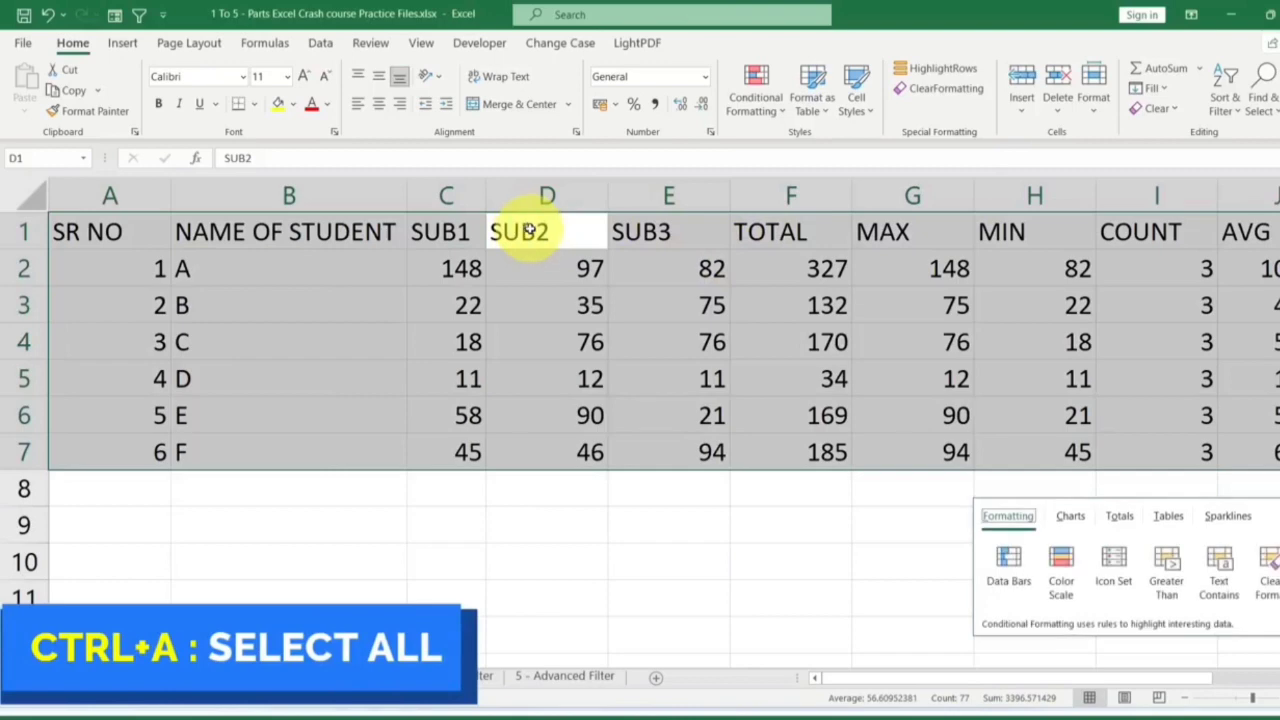
{"action": "key", "text": "o"}
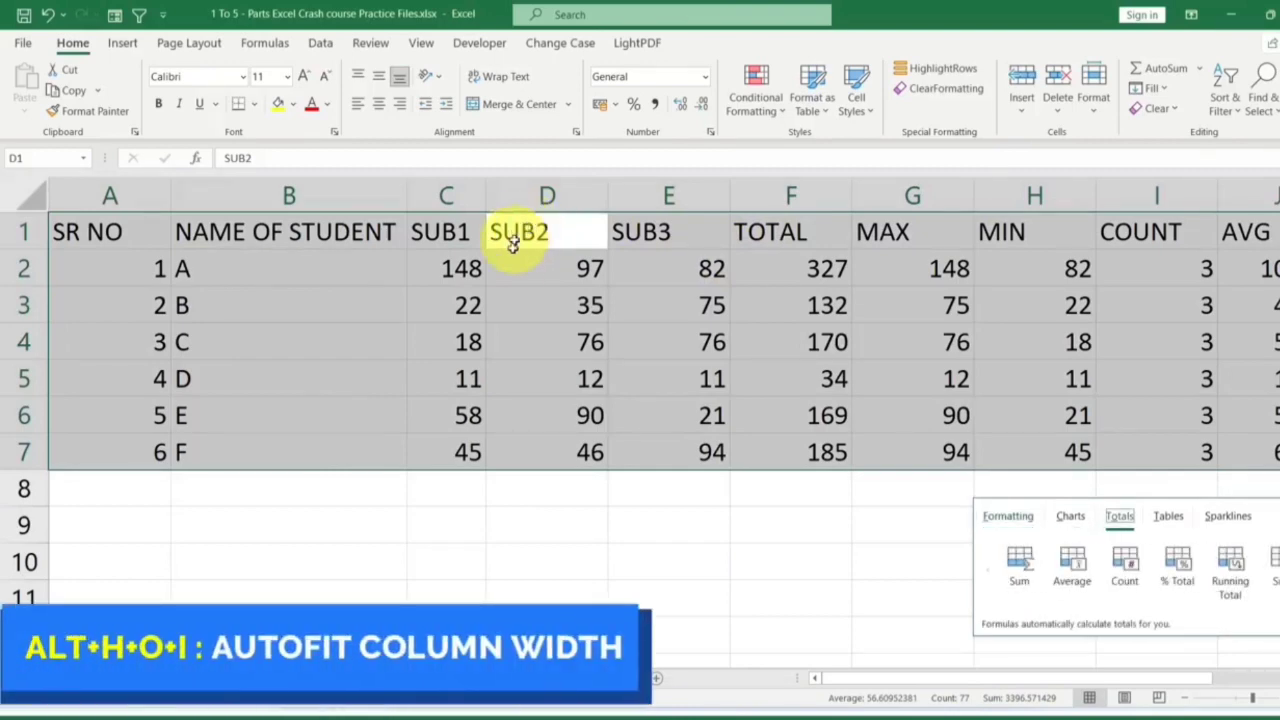
{"action": "left_click", "coordinate": [495, 232]}
{"action": "key", "text": "ctrl+a"}
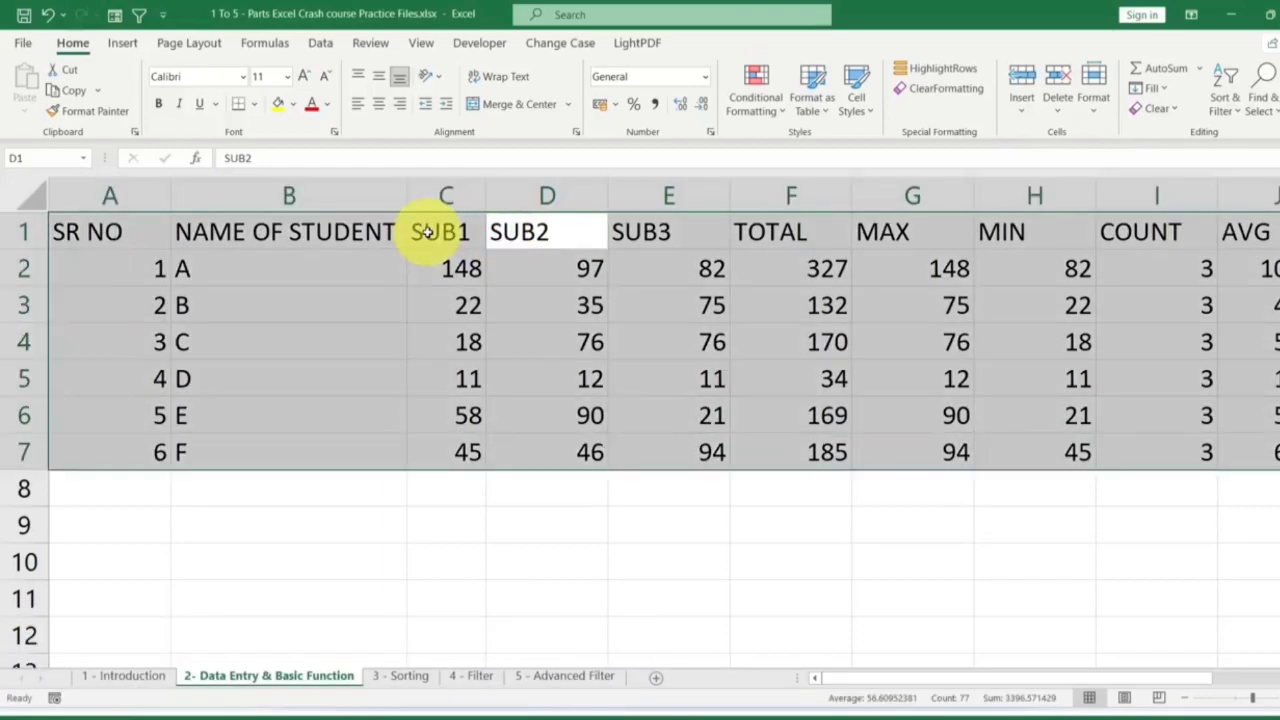
{"action": "key", "text": "alt+h"}
{"action": "key", "text": "o"}
{"action": "key", "text": "i"}
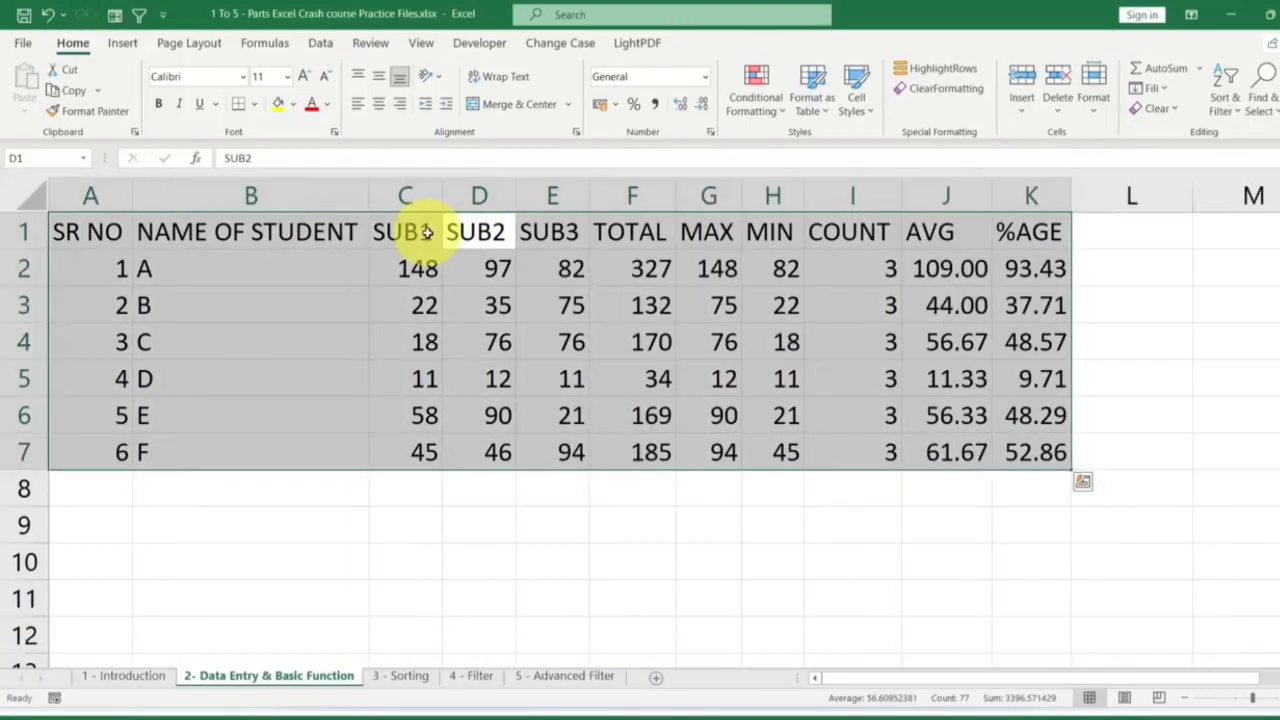
Undo the column AutoFit and apply it again to the whole marks table.
{"action": "key", "text": "ctrl+z"}
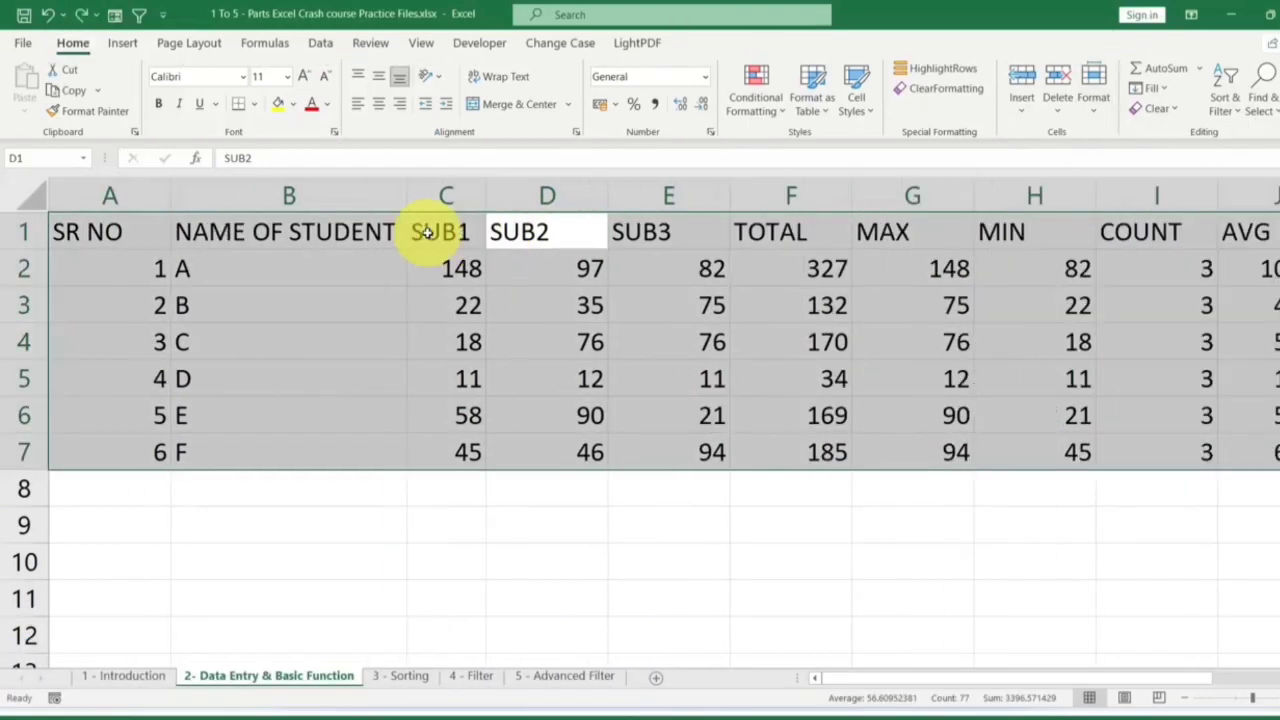
{"action": "key", "text": "alt+h"}
{"action": "key", "text": "o"}
{"action": "key", "text": "i"}
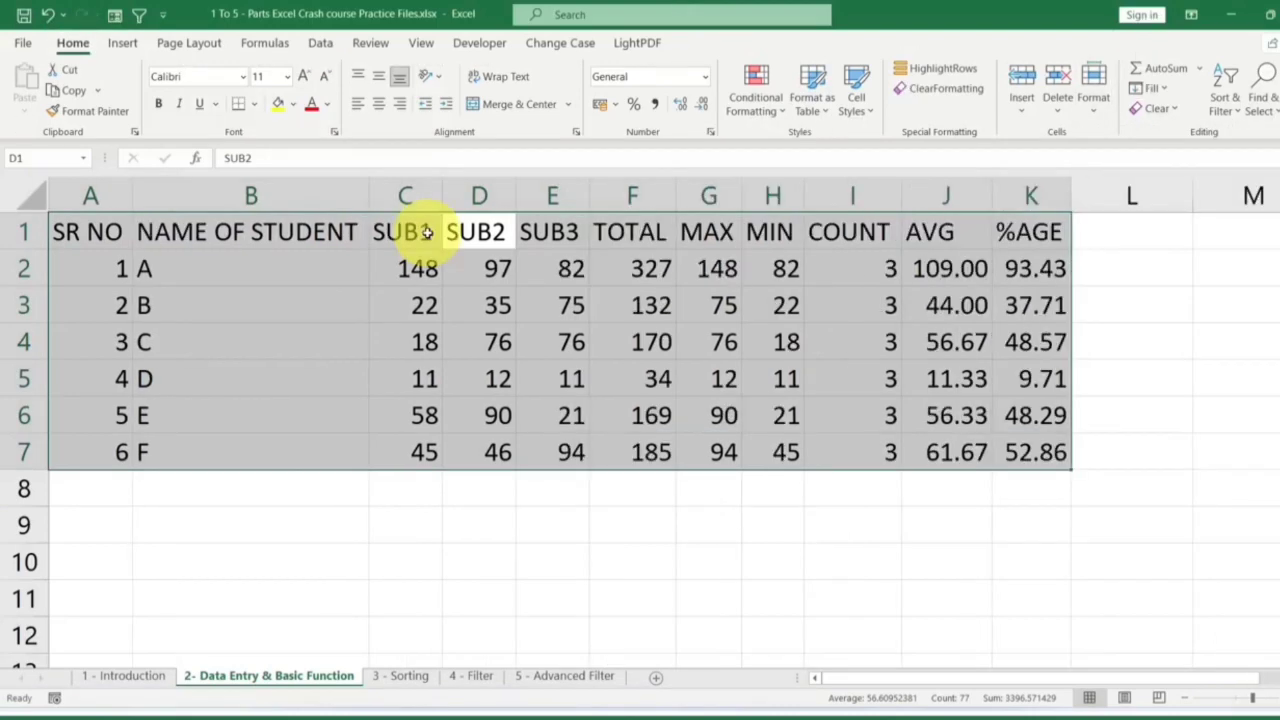
Undo the column AutoFit, apply AutoFit Column Width to the marks table once more, and undo it again.
{"action": "key", "text": "ctrl+z"}
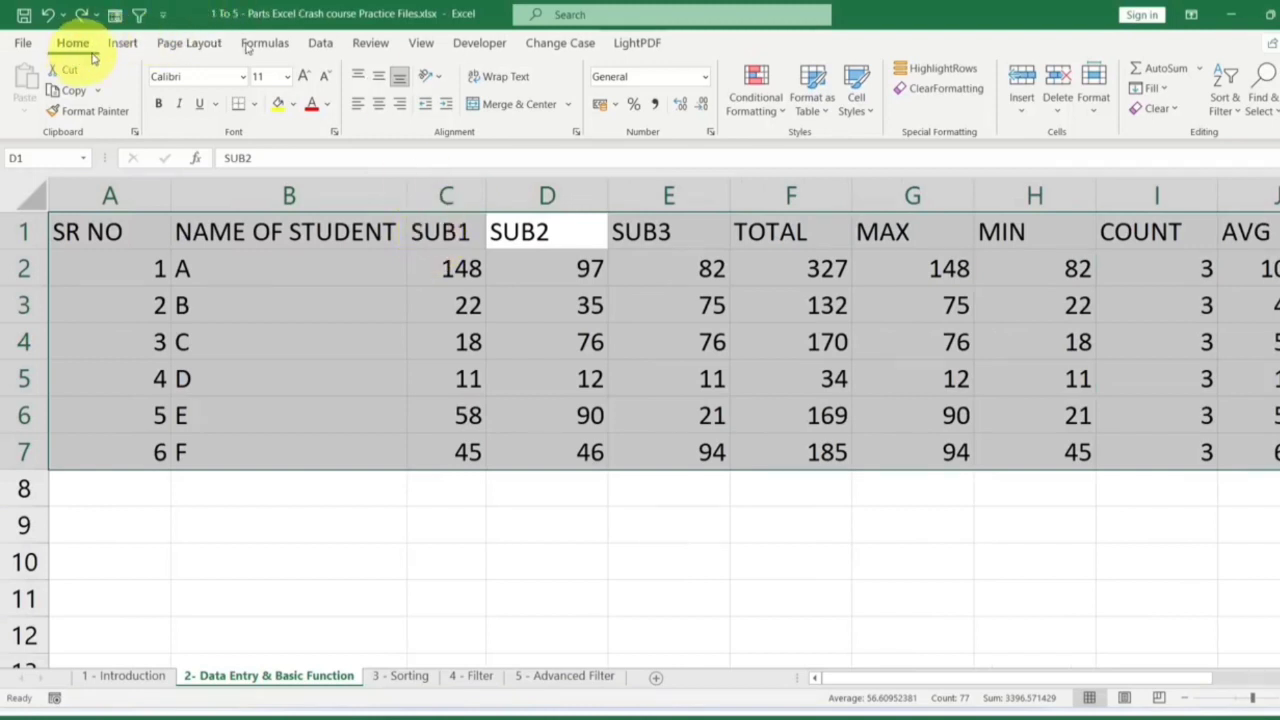
{"action": "left_click", "coordinate": [1102, 112]}
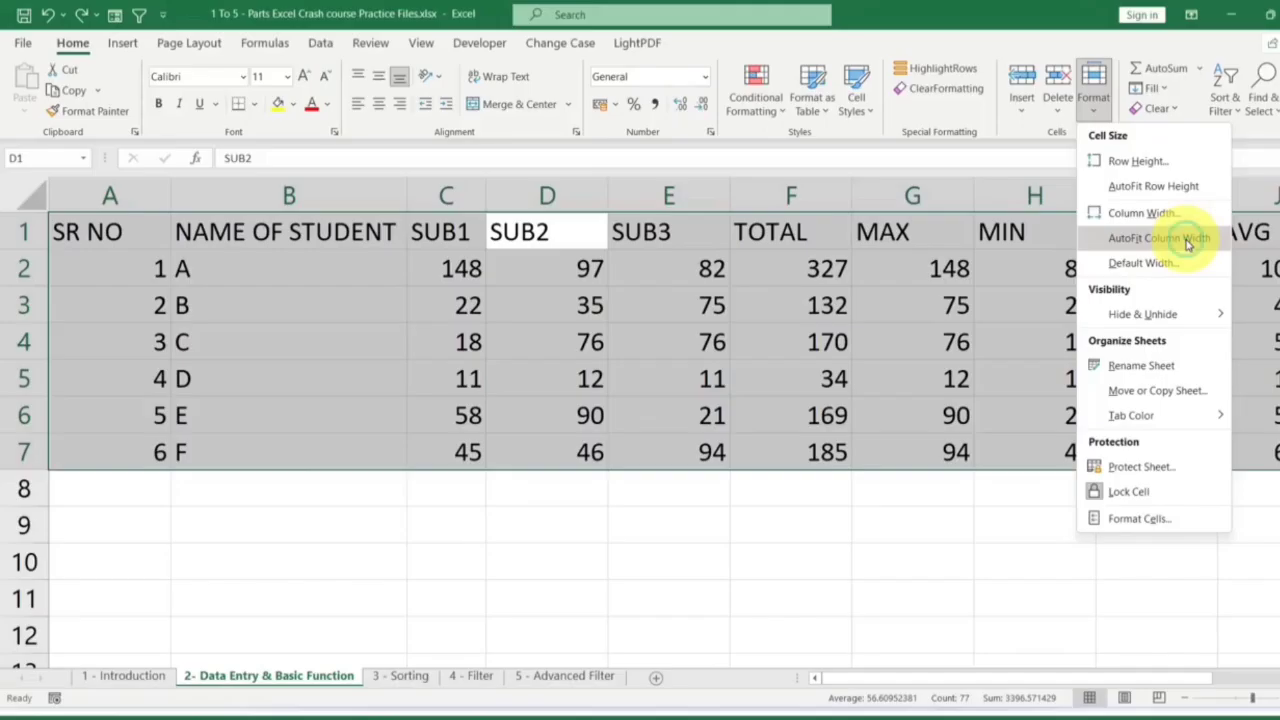
{"action": "left_click", "coordinate": [1187, 243]}
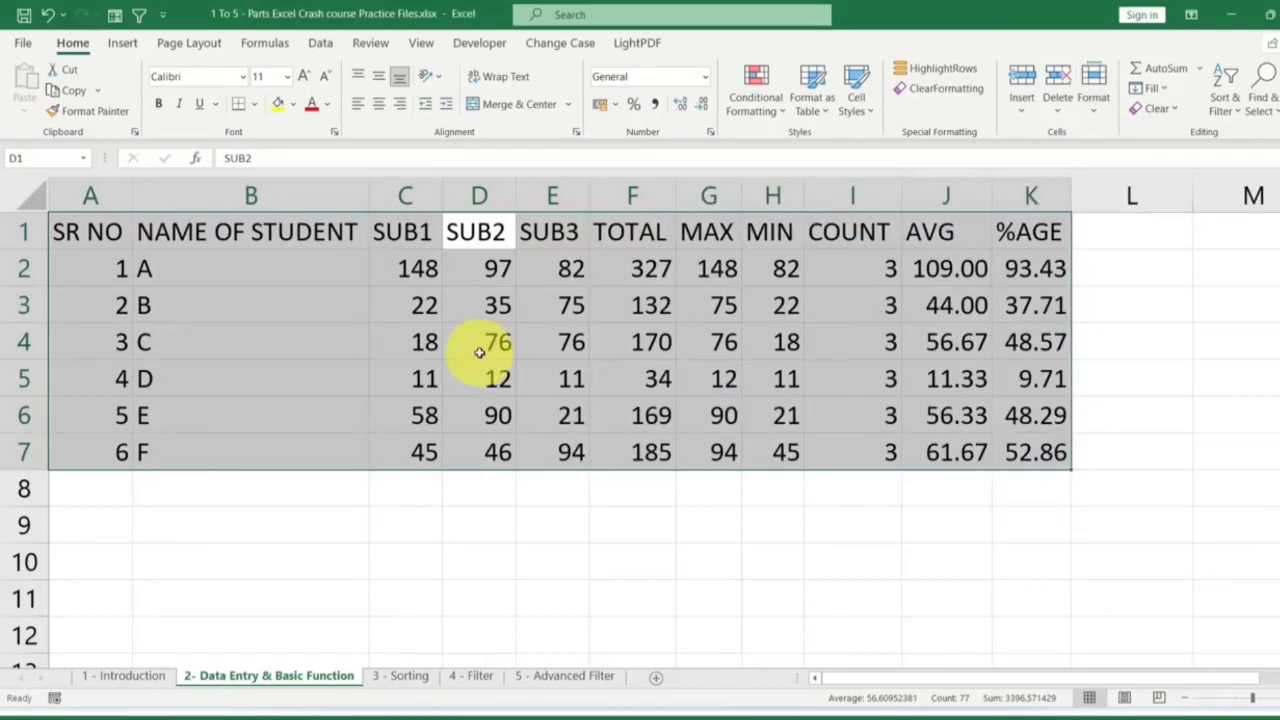
{"action": "key", "text": "ctrl+z"}
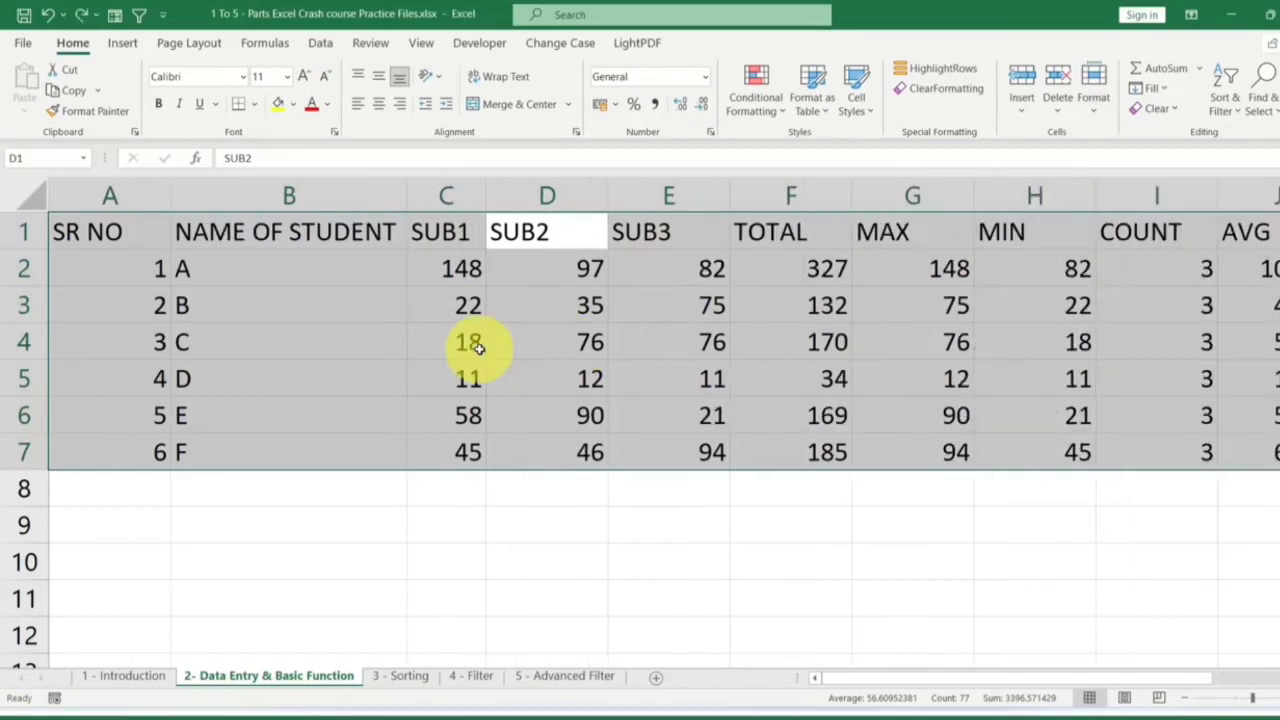
Try AutoFit Column Width on the selected range A1:K7 and undo the resizing.
{"action": "key", "text": "alt"}
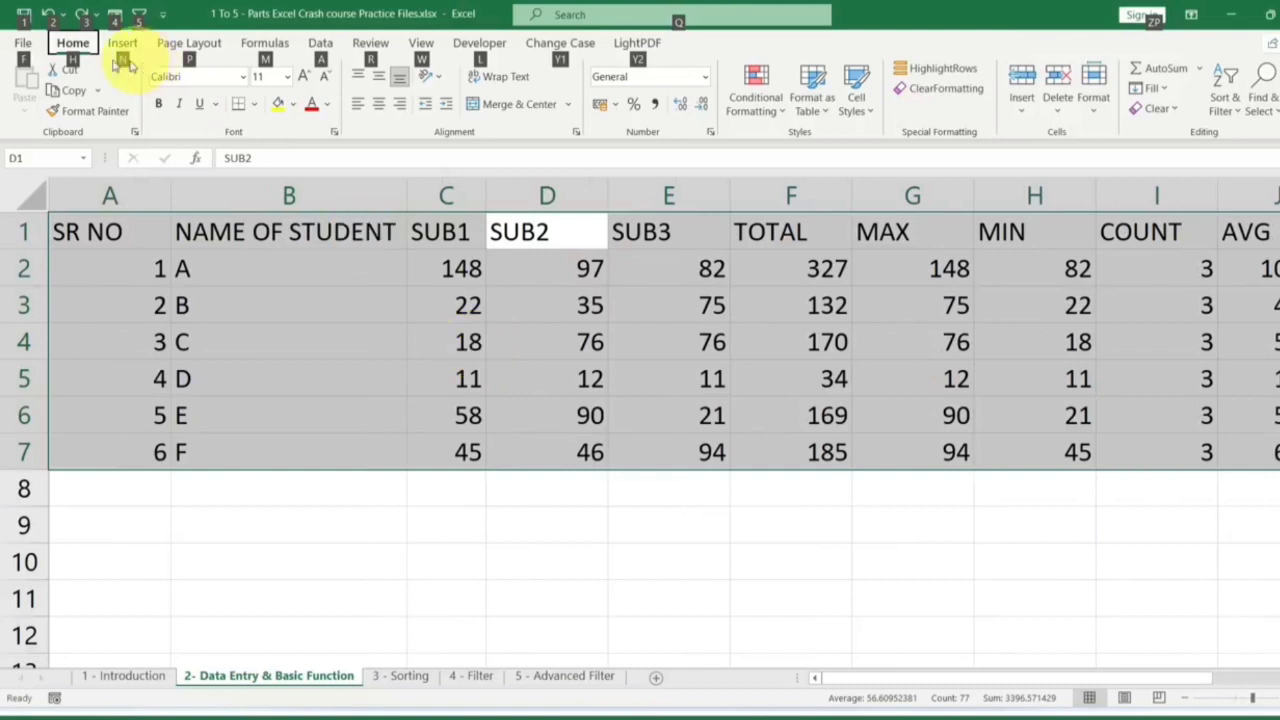
{"action": "key", "text": "h"}
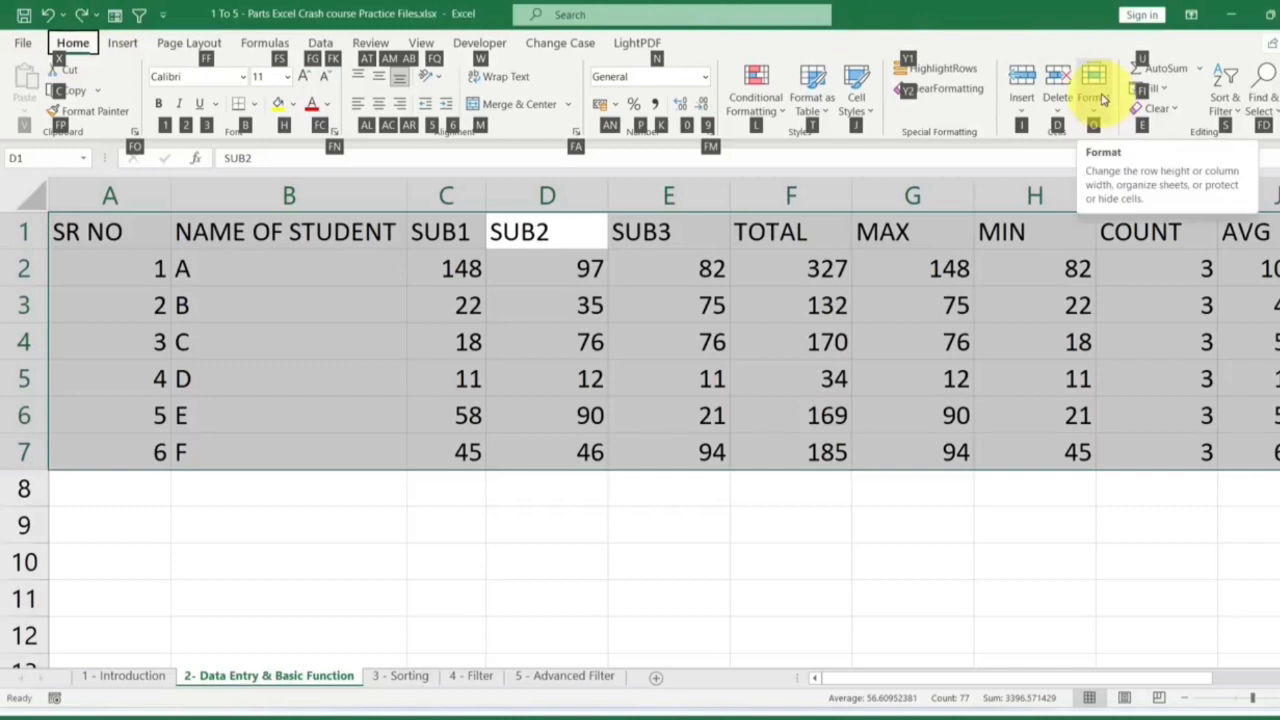
{"action": "key", "text": "Escape"}
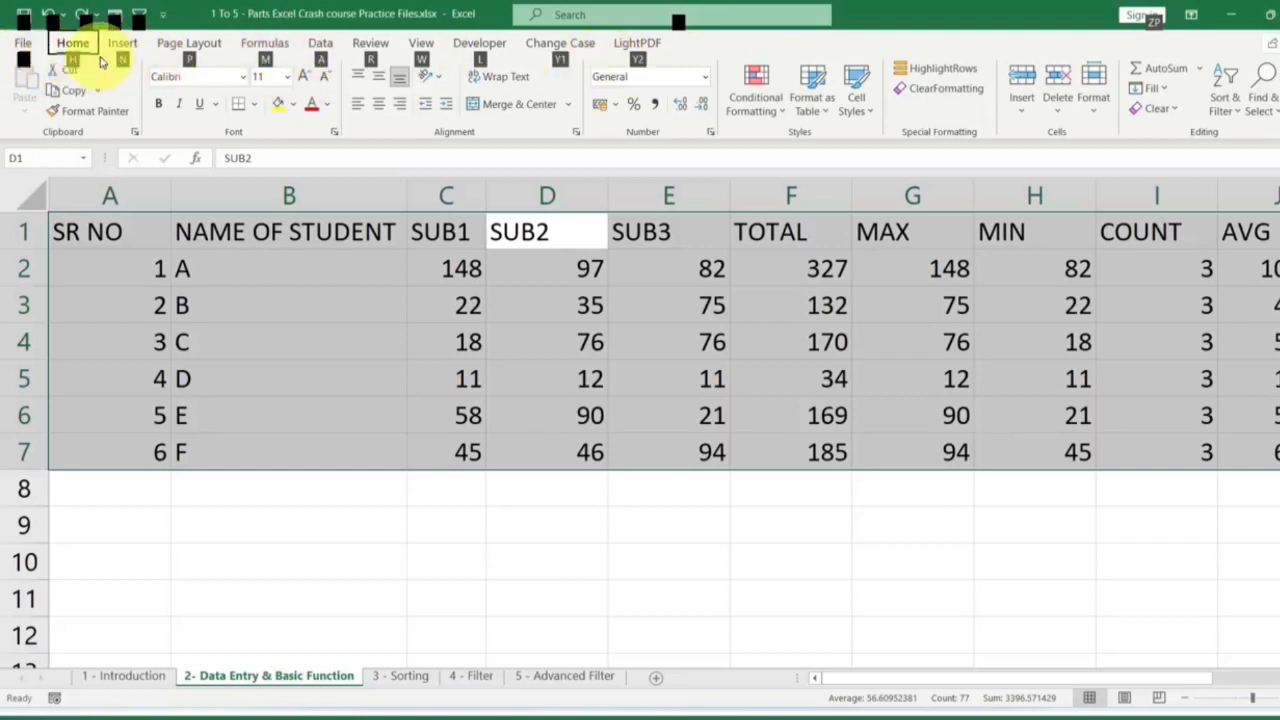
{"action": "key", "text": "h"}
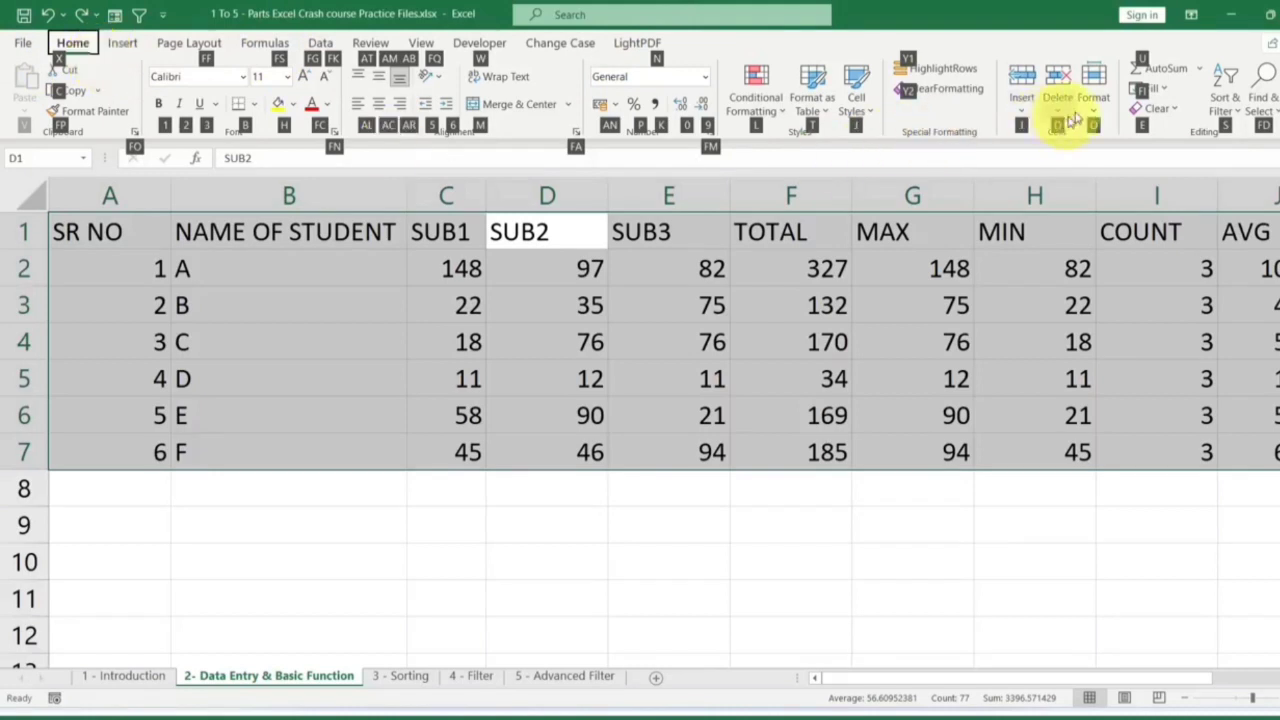
{"action": "key", "text": "o"}
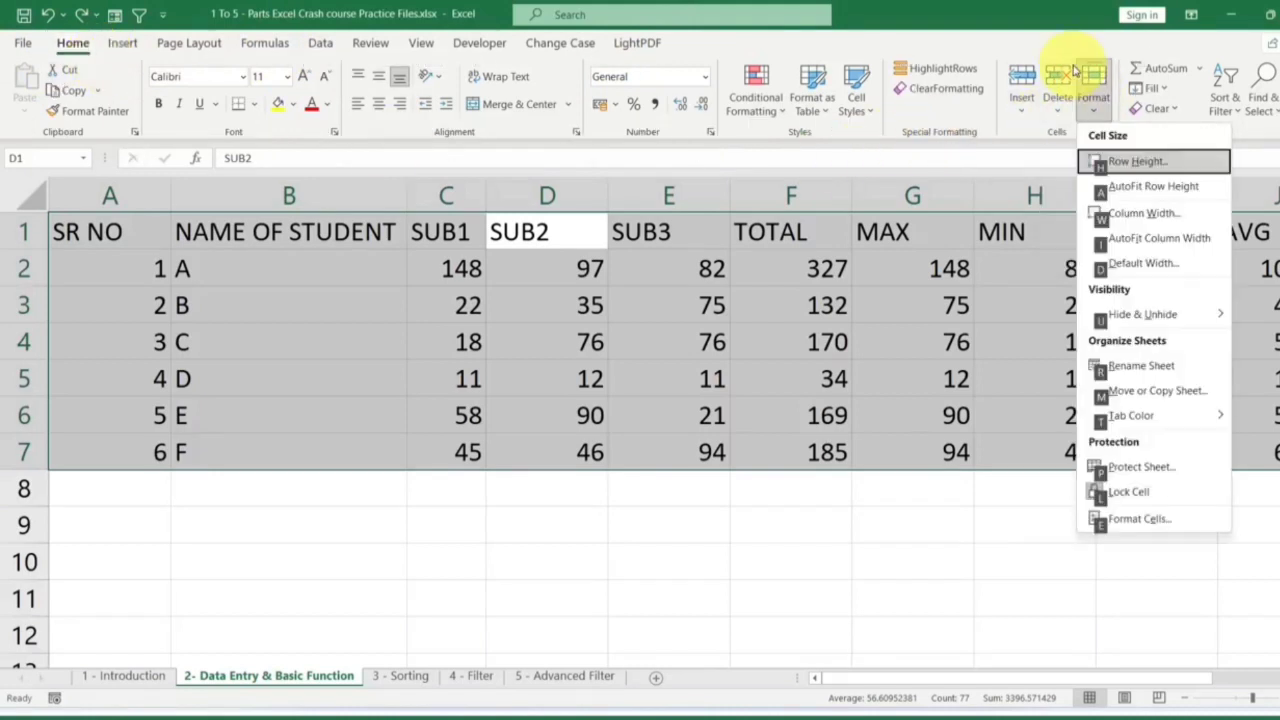
{"action": "left_click", "coordinate": [1165, 245]}
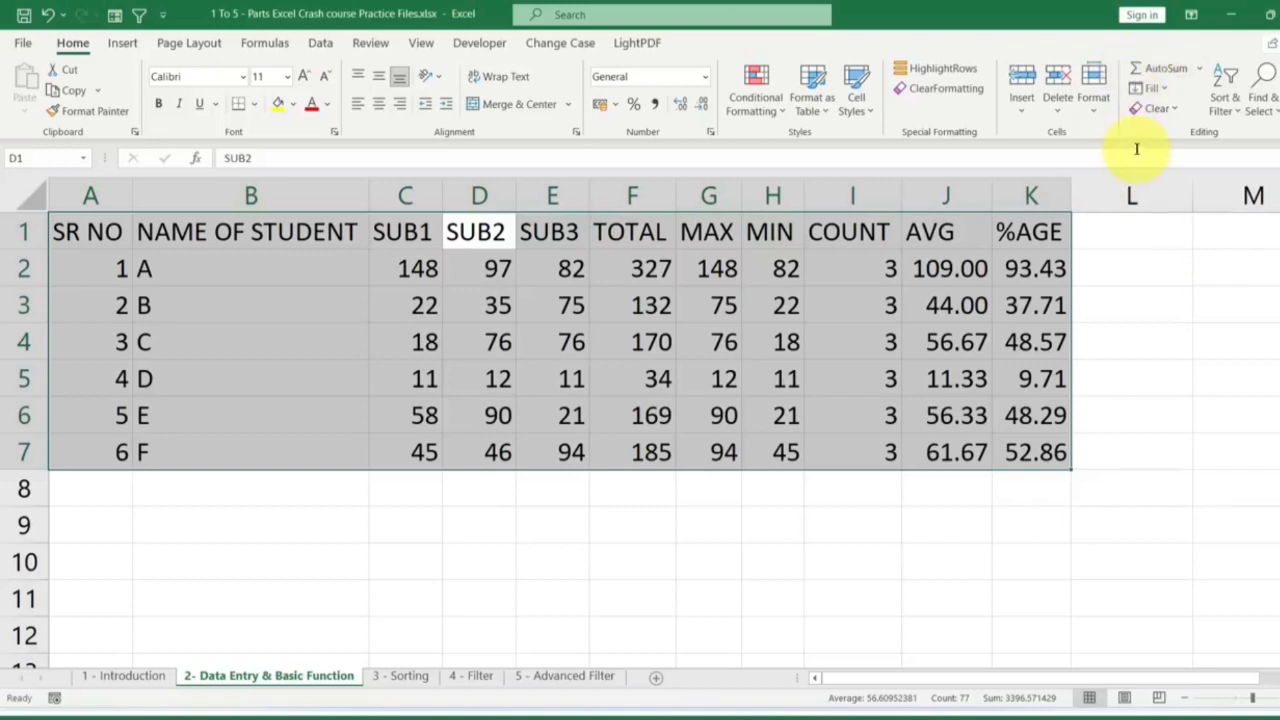
{"action": "key", "text": "ctrl+z"}
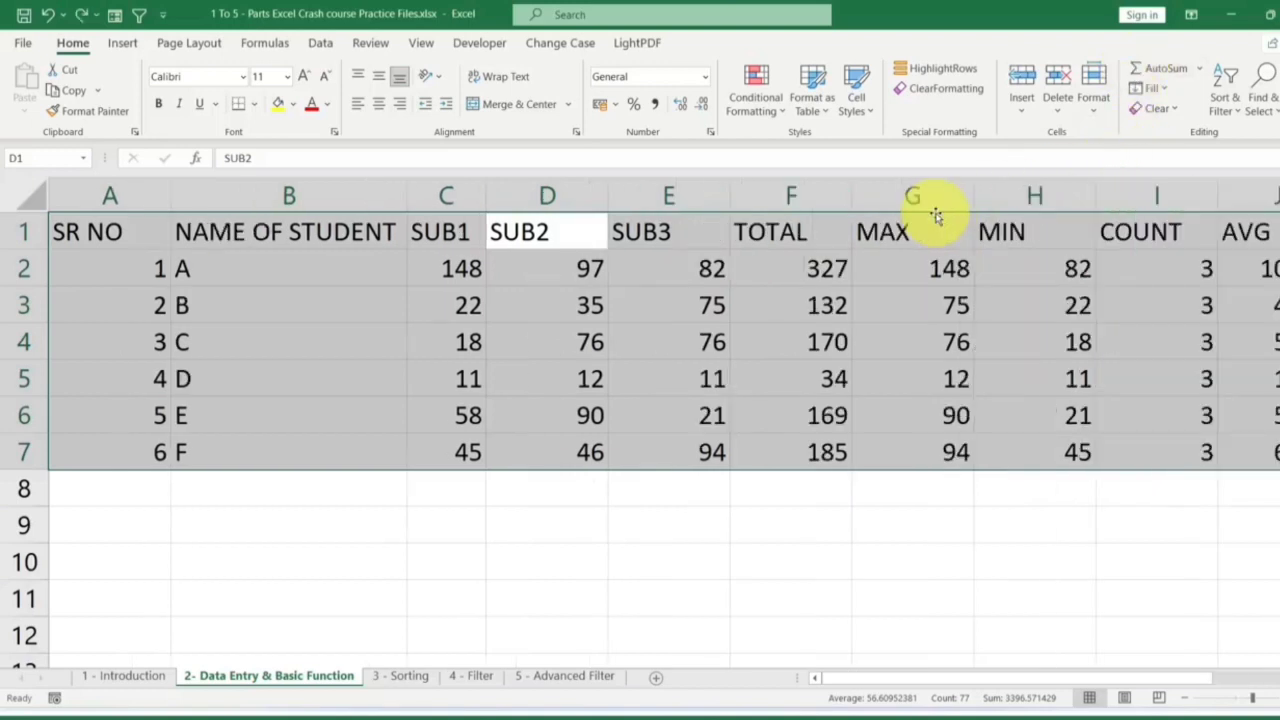
AutoFit the widths of columns A to K to the contents of the marks table.
{"action": "key", "text": "alt+h"}
{"action": "key", "text": "o"}
{"action": "key", "text": "i"}
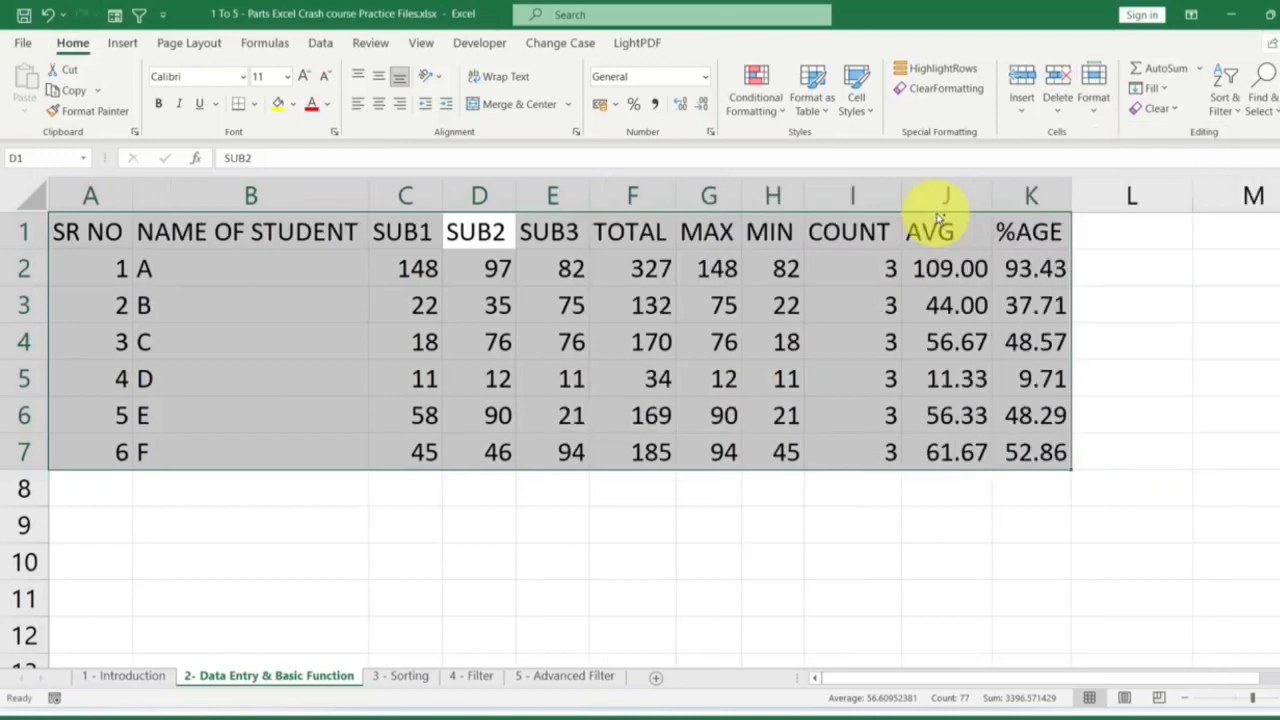
{"action": "key", "text": "ctrl+y"}
{"action": "key", "text": "ctrl+z"}
{"action": "key", "text": "alt"}
{"action": "key", "text": "h"}
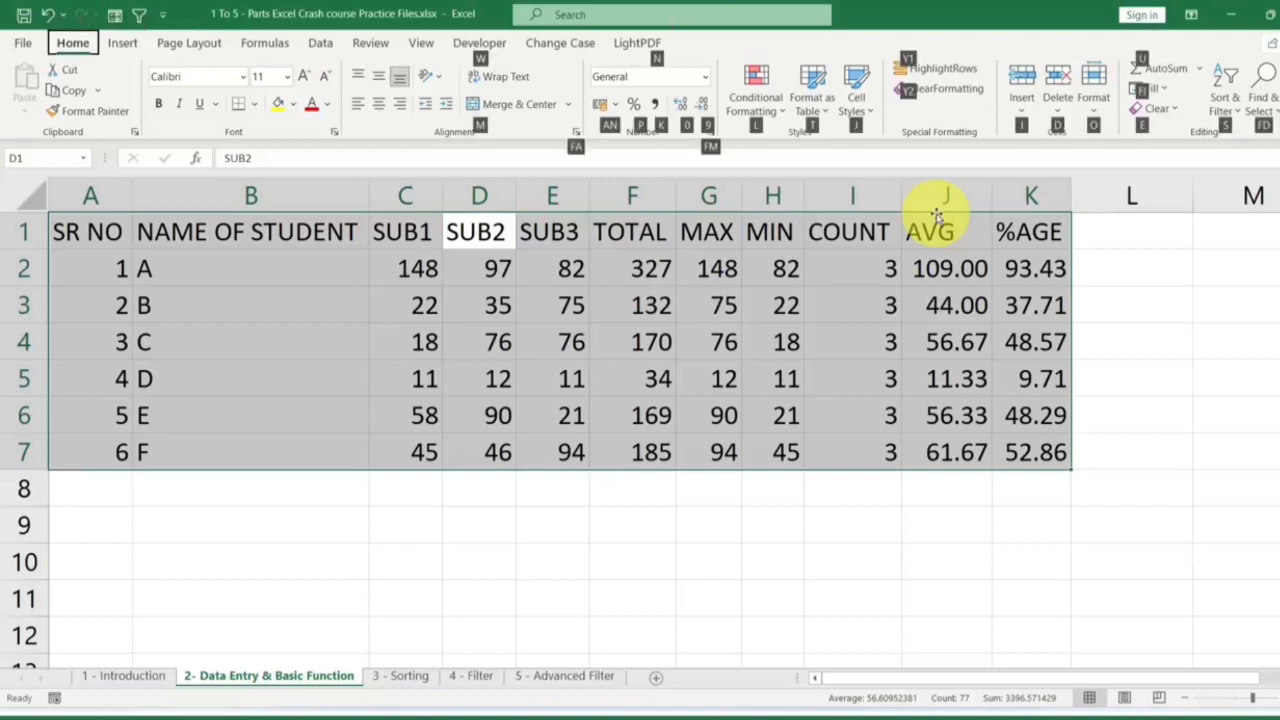
{"action": "key", "text": "o"}
{"action": "key", "text": "i"}
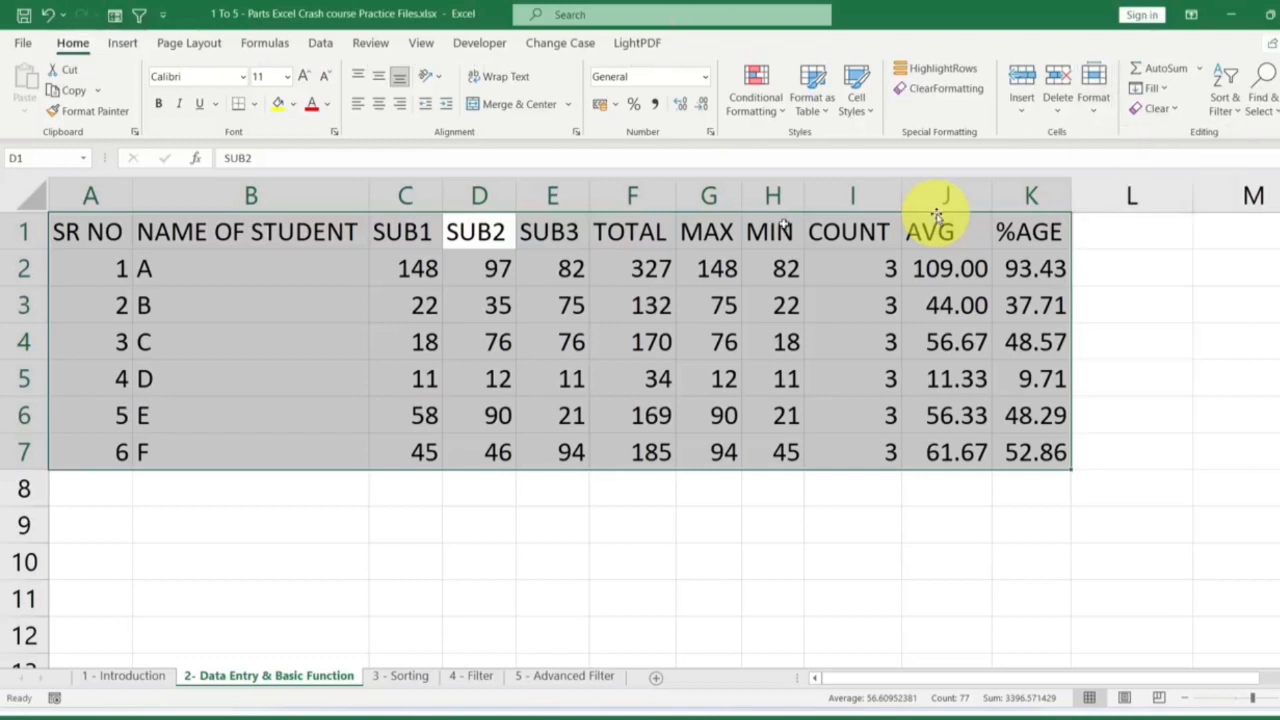
{"action": "left_click", "coordinate": [766, 260]}
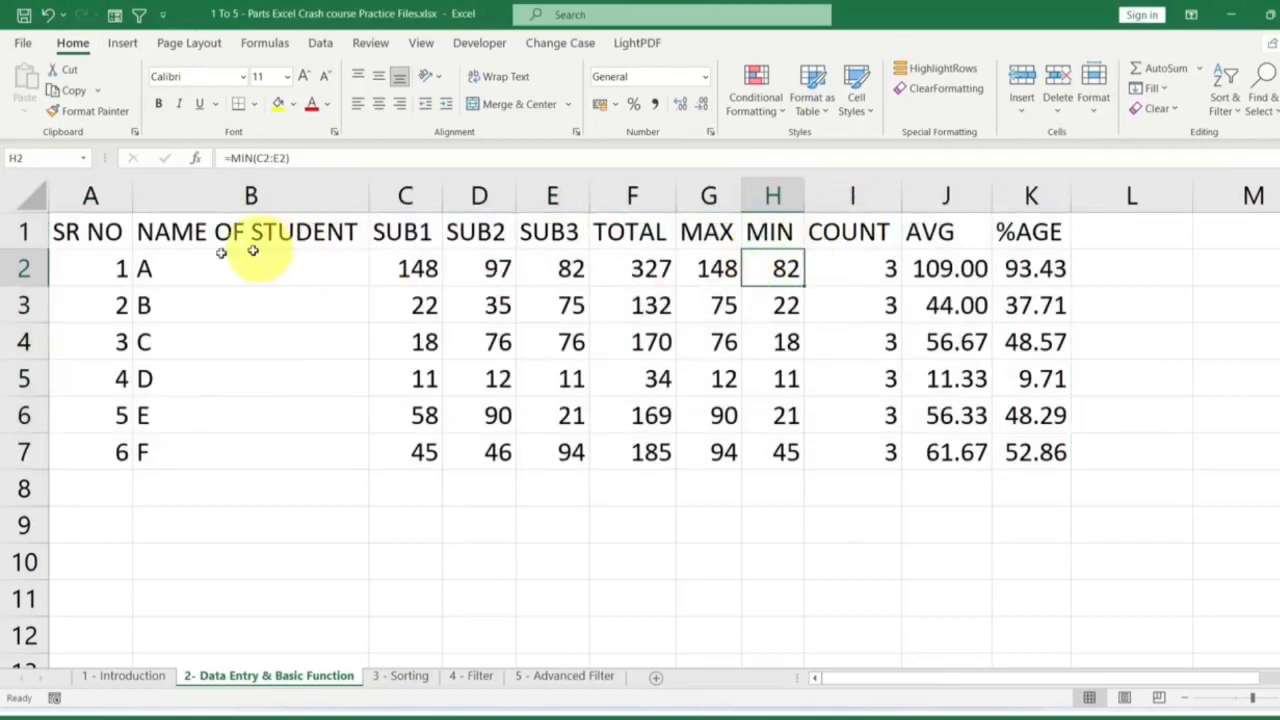
Apply All Borders to the whole marks table A1:K7.
{"action": "left_click_drag", "start_coordinate": [98, 230], "coordinate": [1040, 450]}
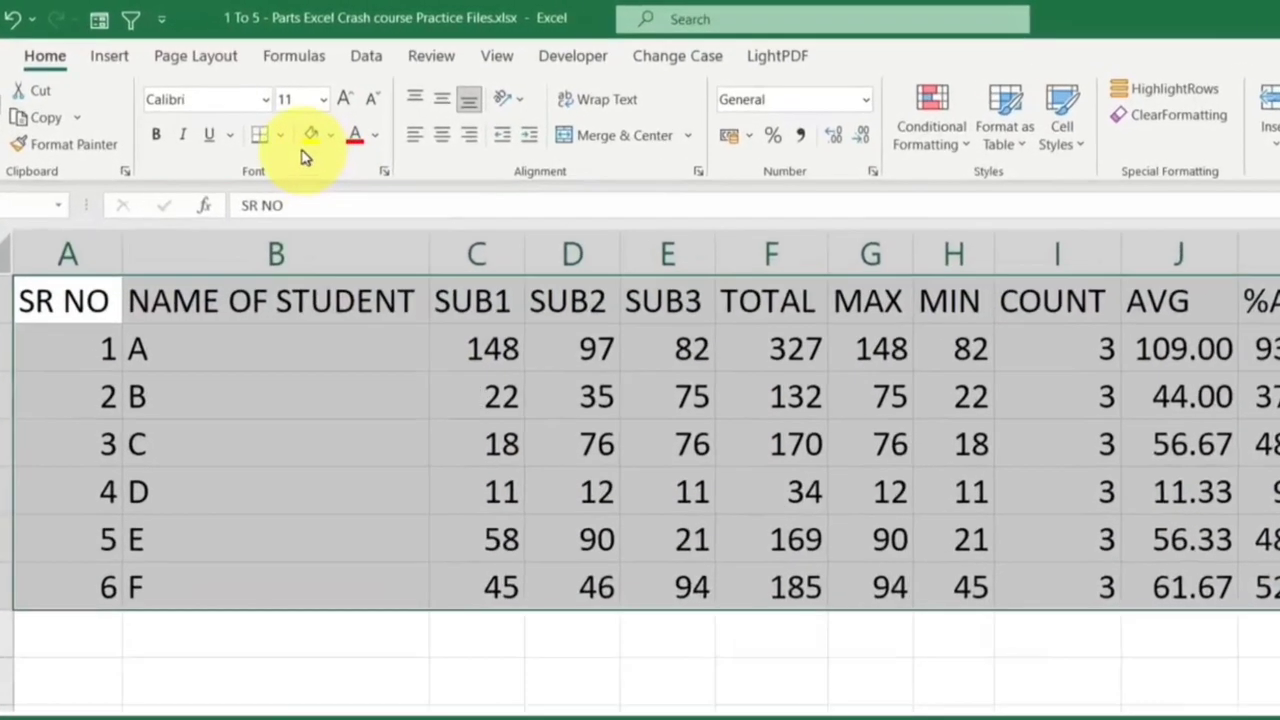
{"action": "left_click", "coordinate": [255, 104]}
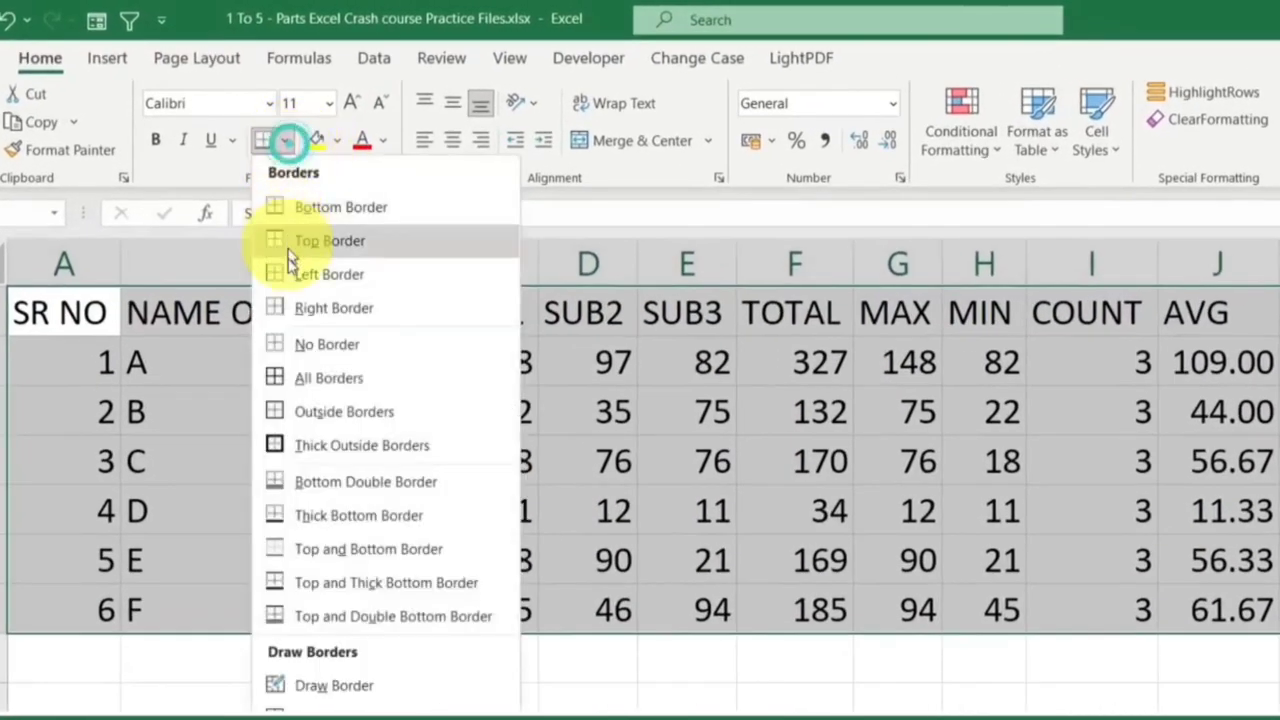
{"action": "left_click", "coordinate": [323, 377]}
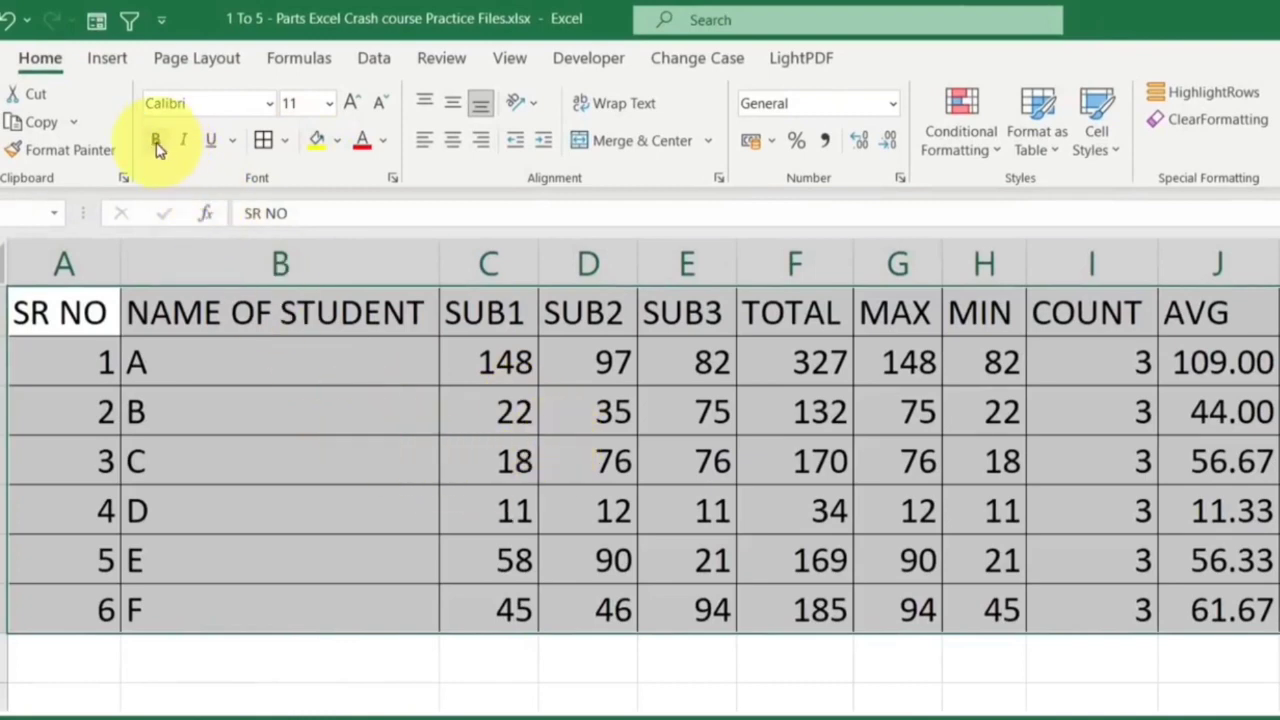
Make the header row A1:K1 bold and fill it with light gray.
{"action": "left_click_drag", "start_coordinate": [63, 308], "coordinate": [1268, 308]}
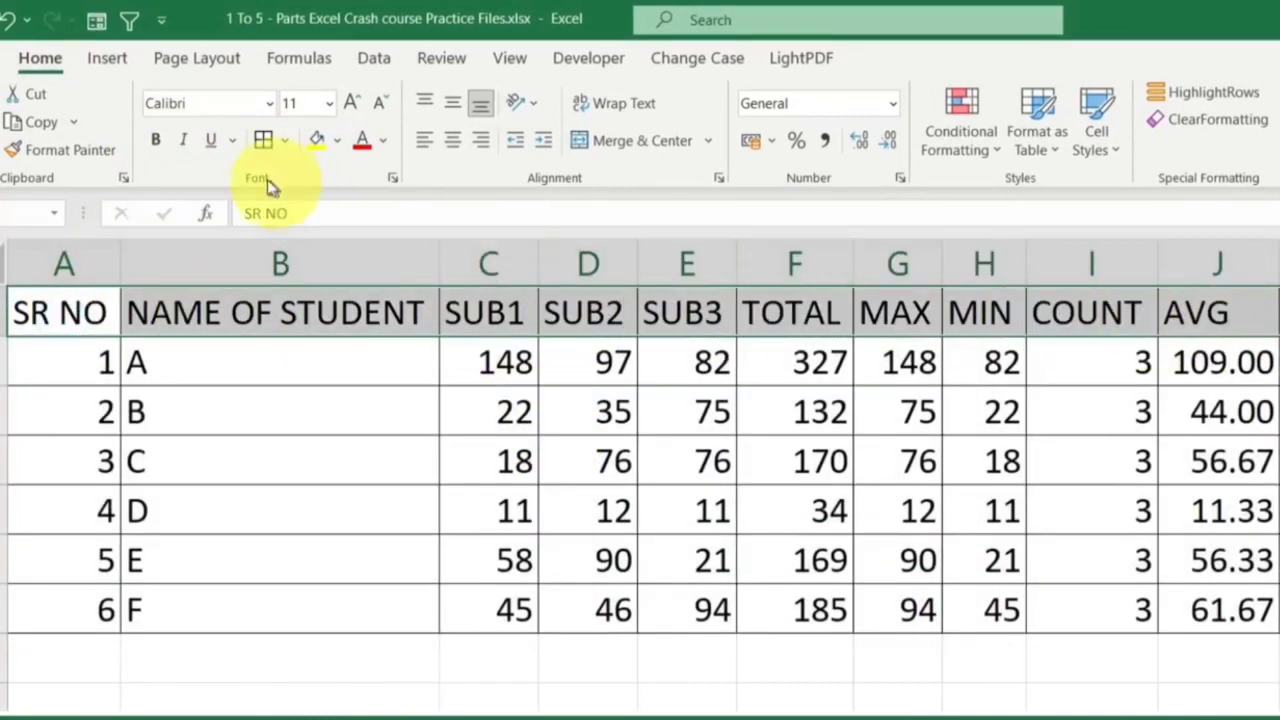
{"action": "left_click", "coordinate": [157, 140]}
{"action": "left_click", "coordinate": [337, 140]}
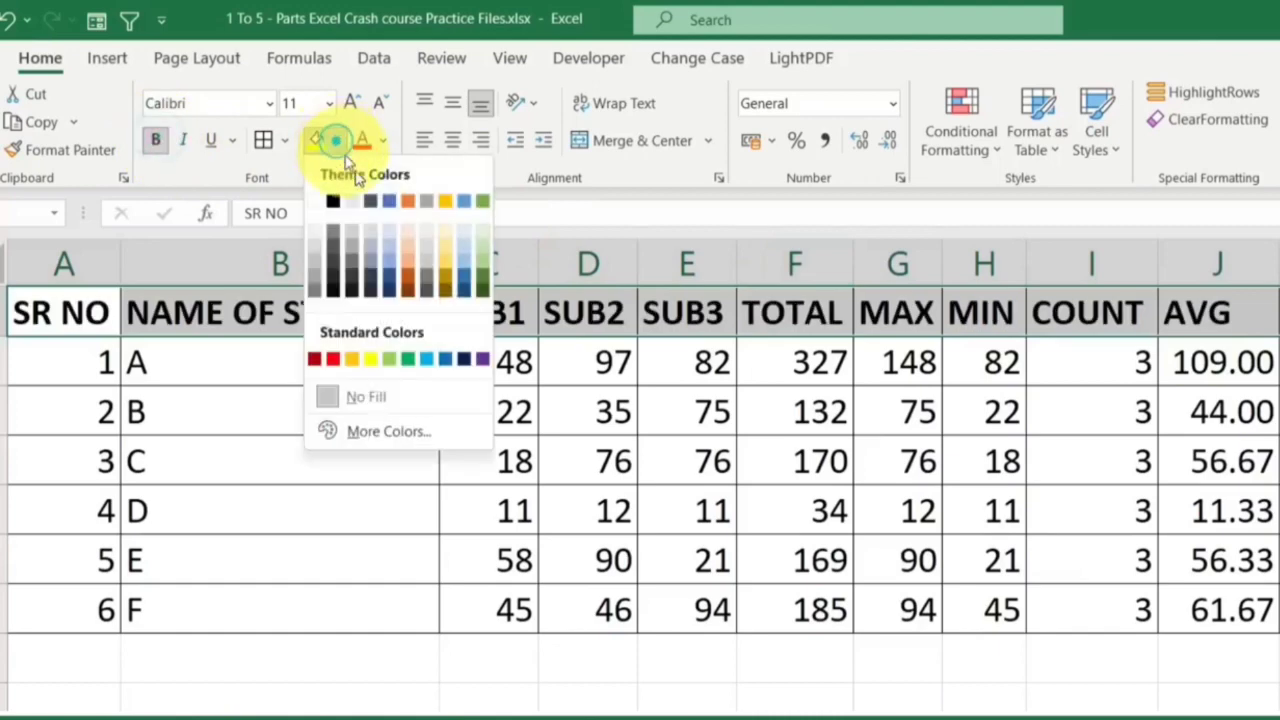
{"action": "left_click", "coordinate": [428, 260]}
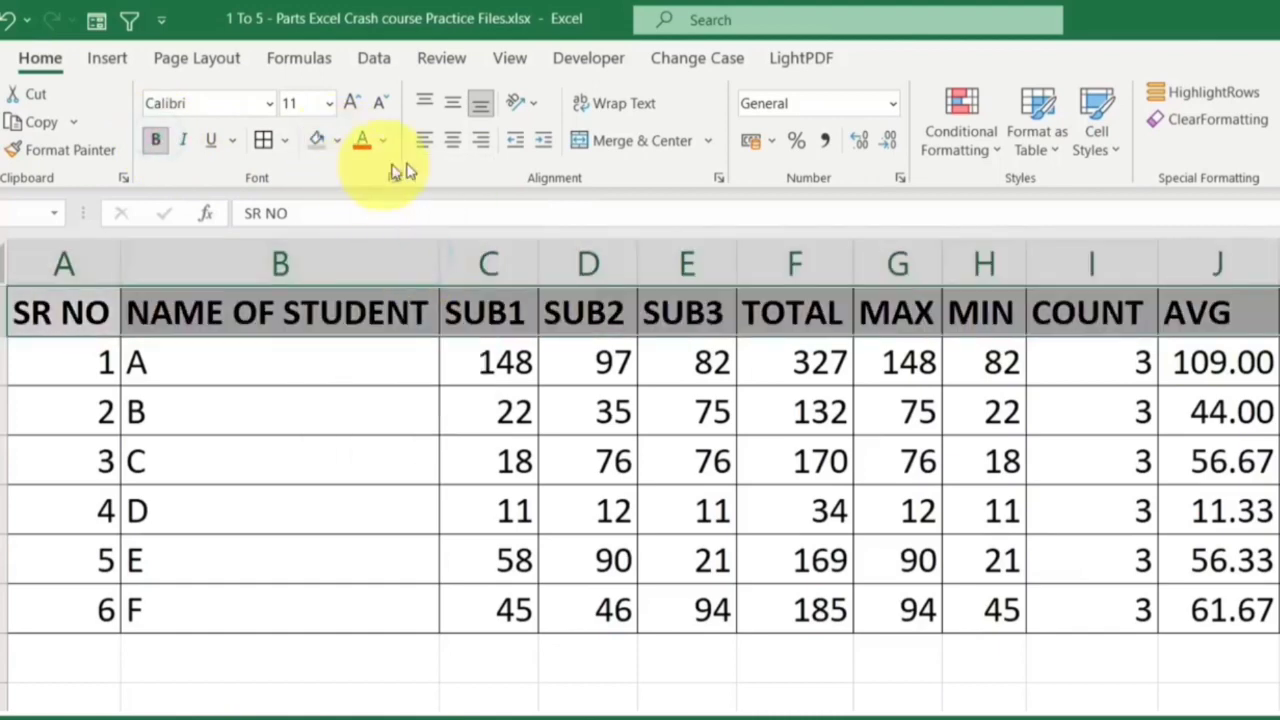
Center the header row text horizontally in its cells.
{"action": "left_click", "coordinate": [453, 141]}
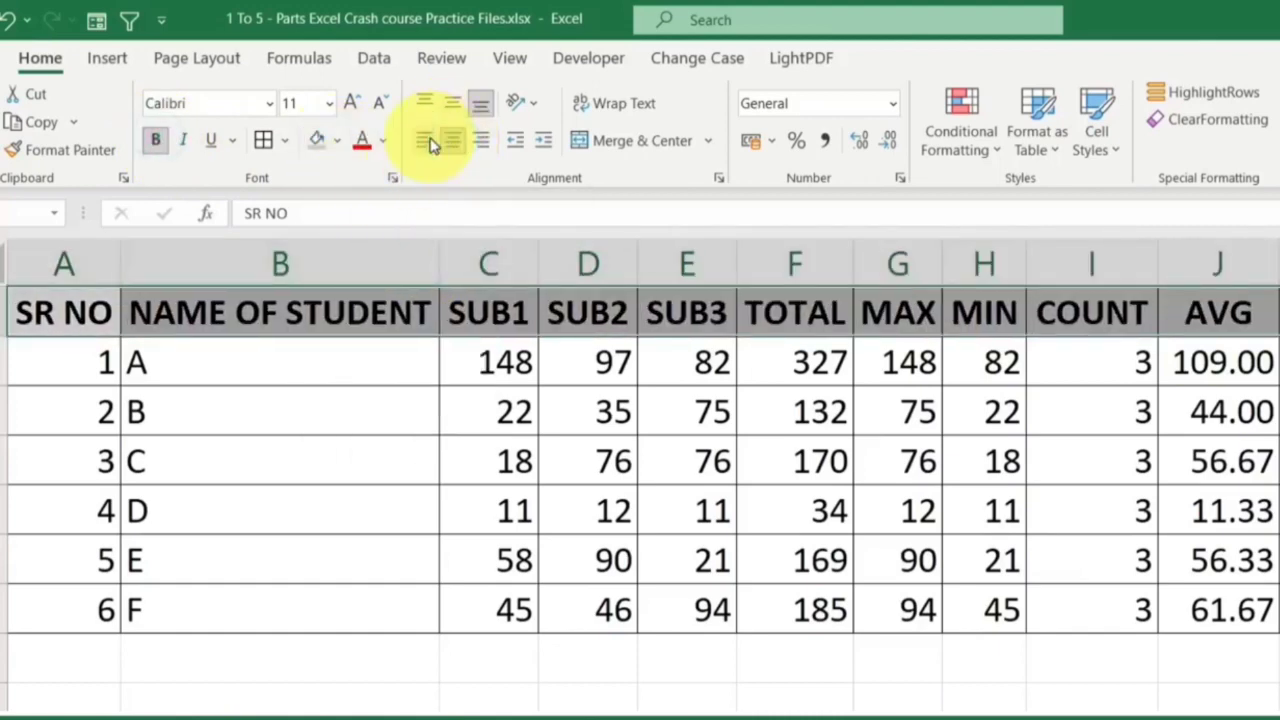
{"action": "left_click", "coordinate": [430, 145]}
{"action": "left_click", "coordinate": [451, 145]}
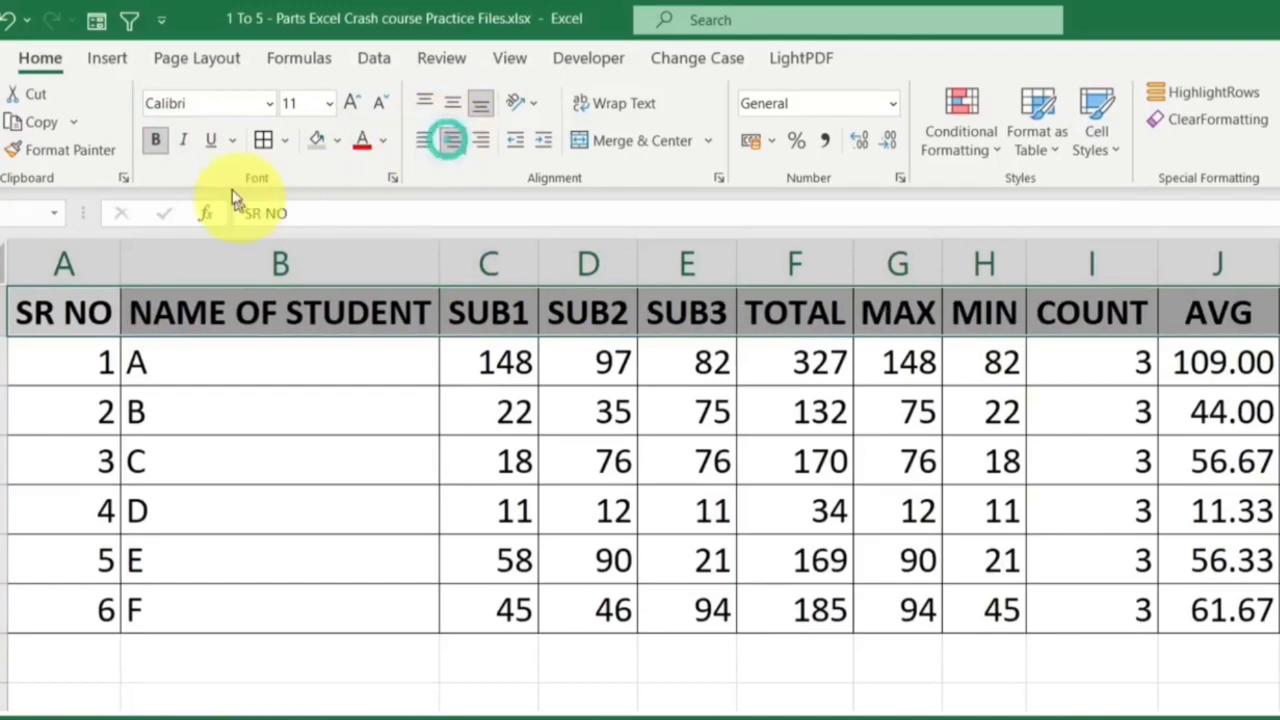
{"action": "left_click", "coordinate": [271, 104]}
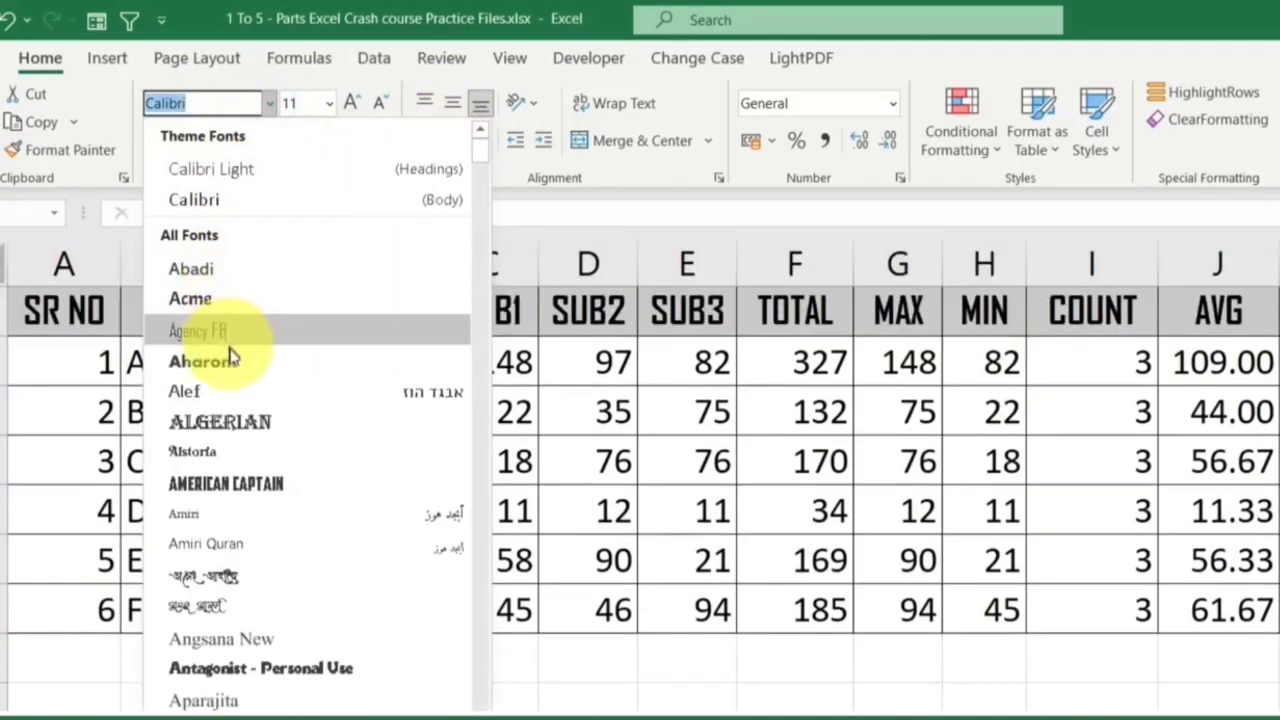
{"action": "left_click", "coordinate": [65, 477]}
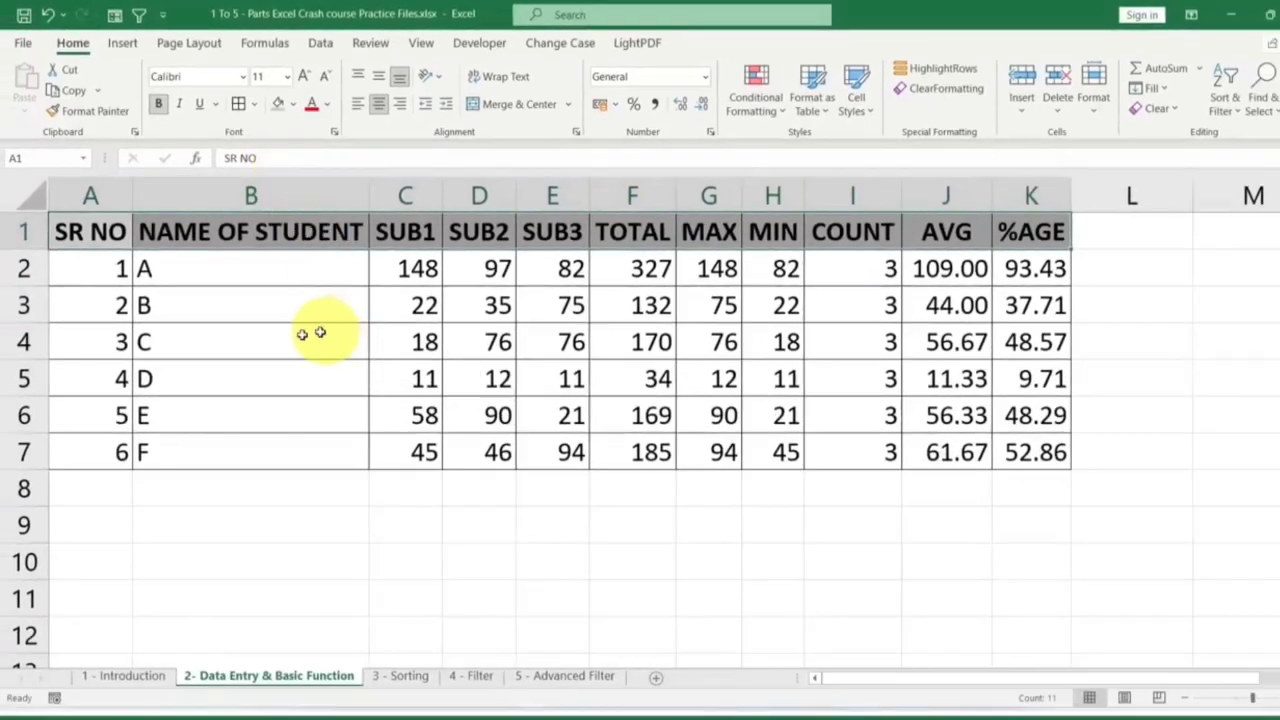
{"action": "left_click", "coordinate": [296, 455]}
{"action": "left_click_drag", "start_coordinate": [97, 232], "coordinate": [1034, 449]}
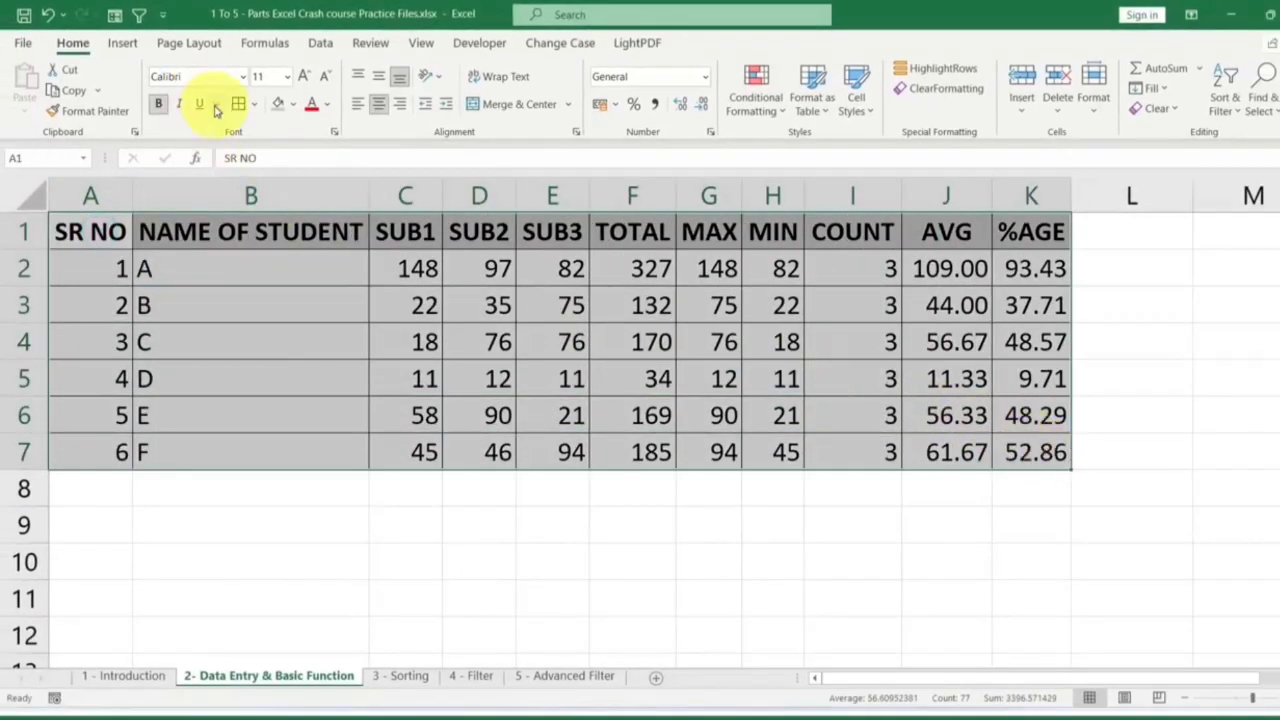
{"action": "left_click", "coordinate": [86, 225]}
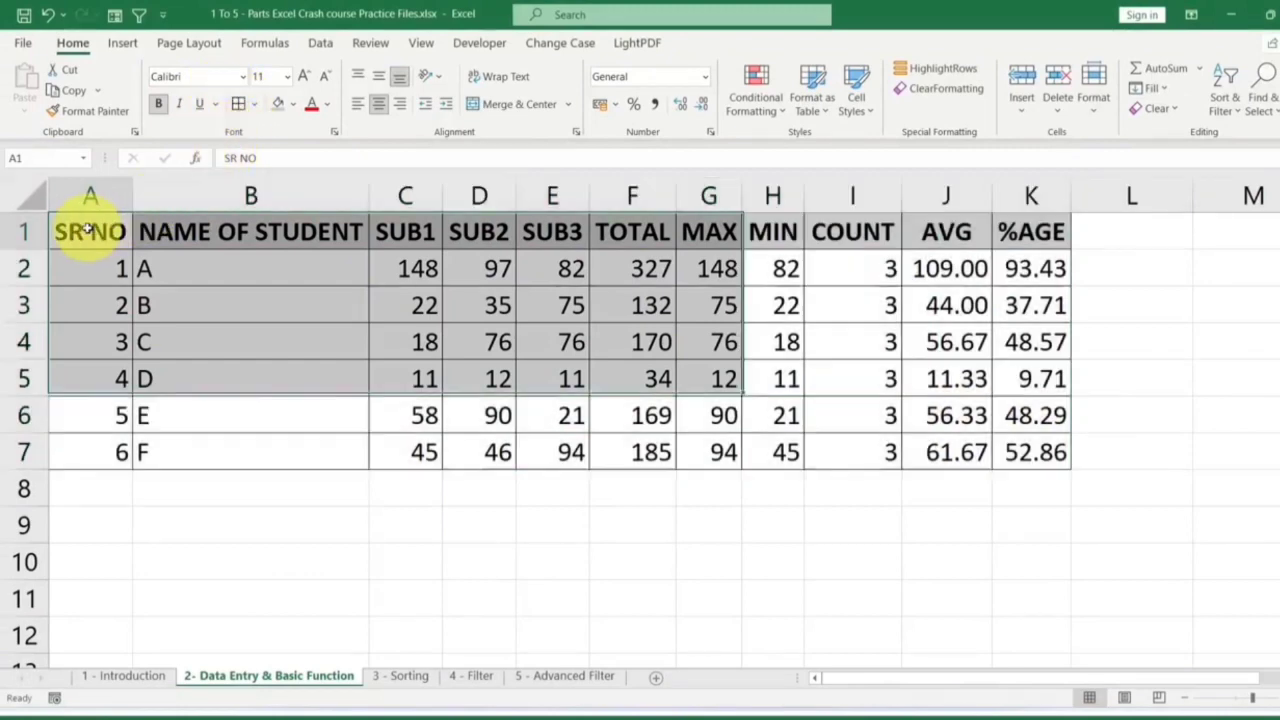
Insert a blank row above the table's header row and undo the insertion.
{"action": "left_click", "coordinate": [20, 232]}
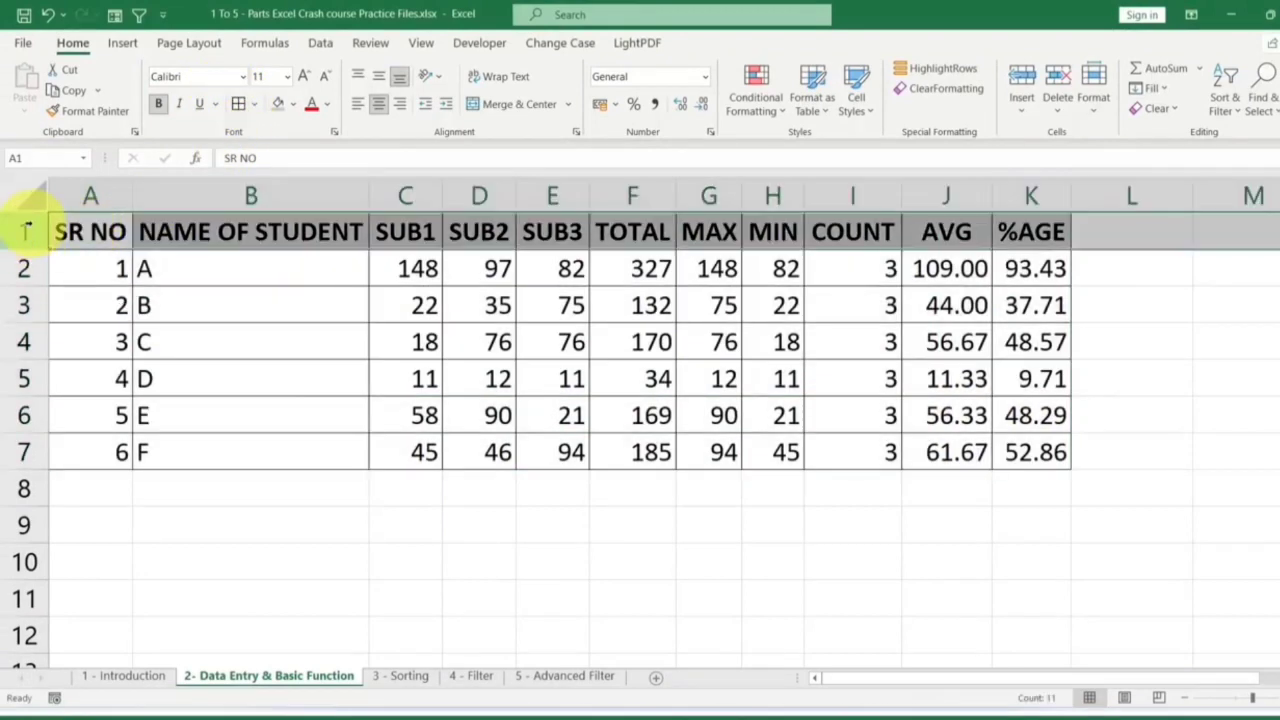
{"action": "key", "text": "ctrl+shift+plus"}
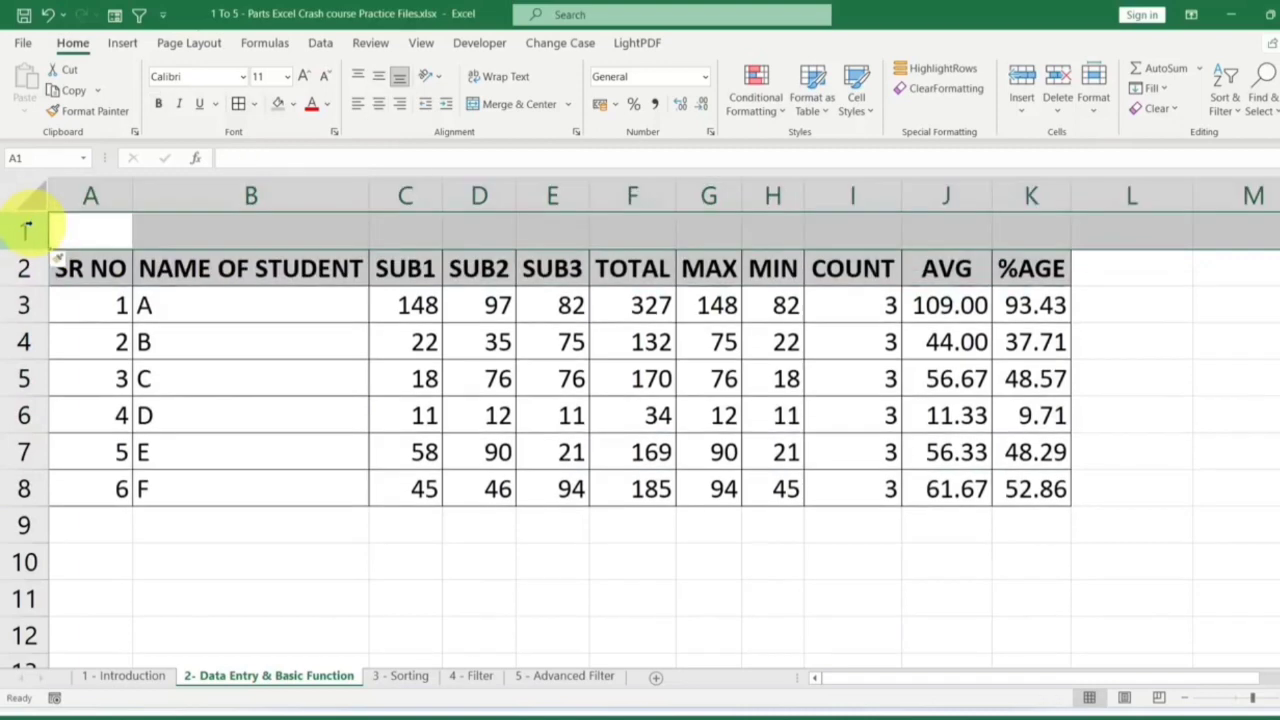
{"action": "left_click", "coordinate": [78, 231]}
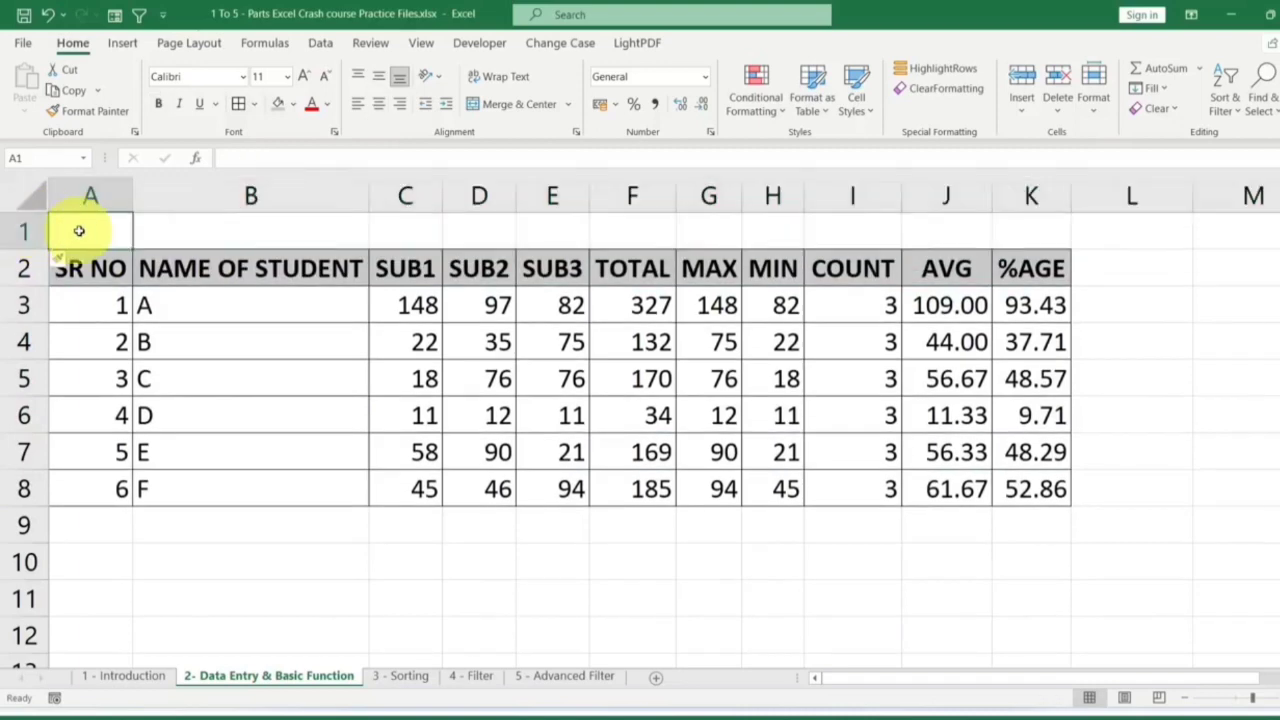
{"action": "key", "text": "ctrl+z"}
Insert a new row above the header row and enter the title STUDENT DATA in A1.
{"action": "right_click", "coordinate": [30, 232]}
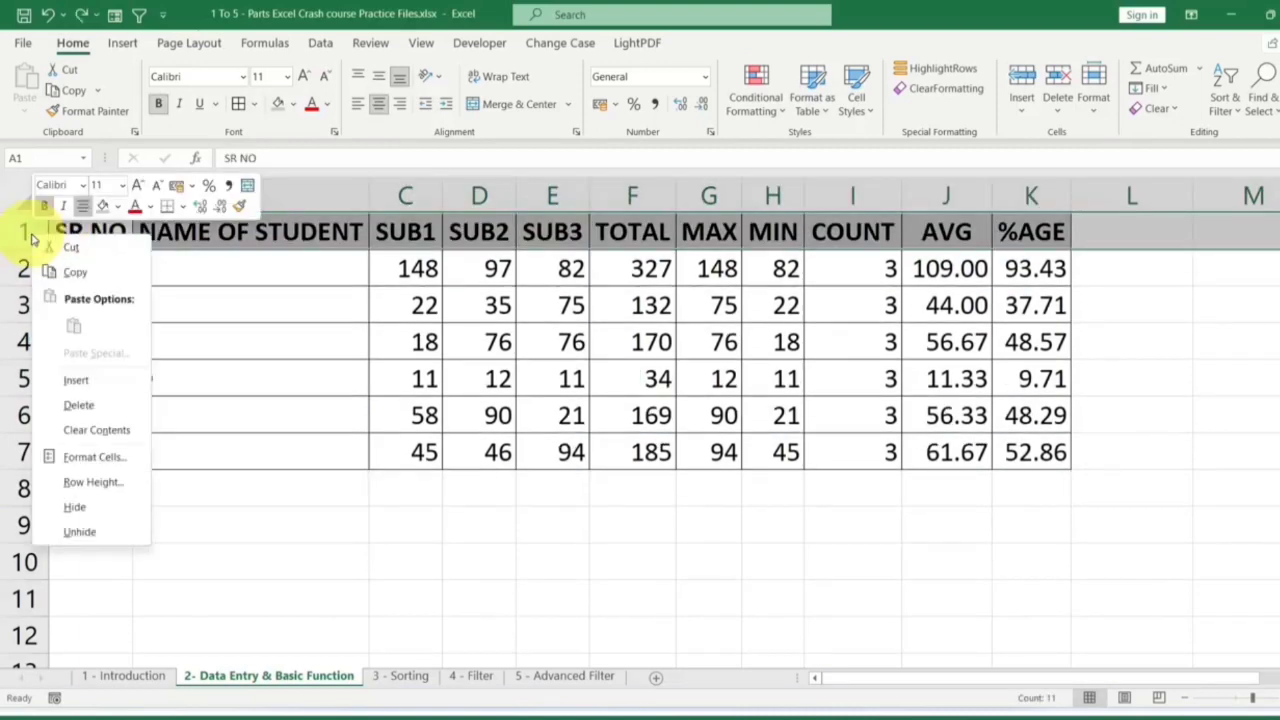
{"action": "left_click", "coordinate": [76, 380]}
{"action": "left_click_drag", "start_coordinate": [106, 233], "coordinate": [1036, 228]}
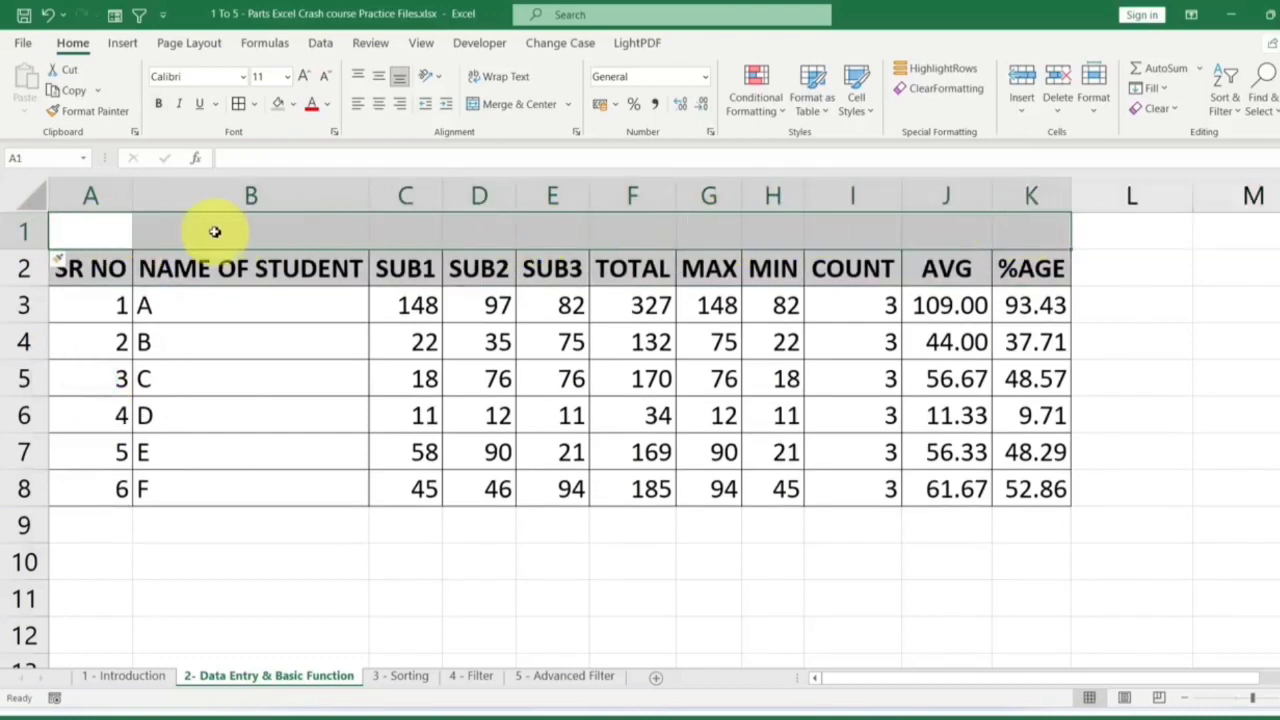
{"action": "type", "text": "ST"}
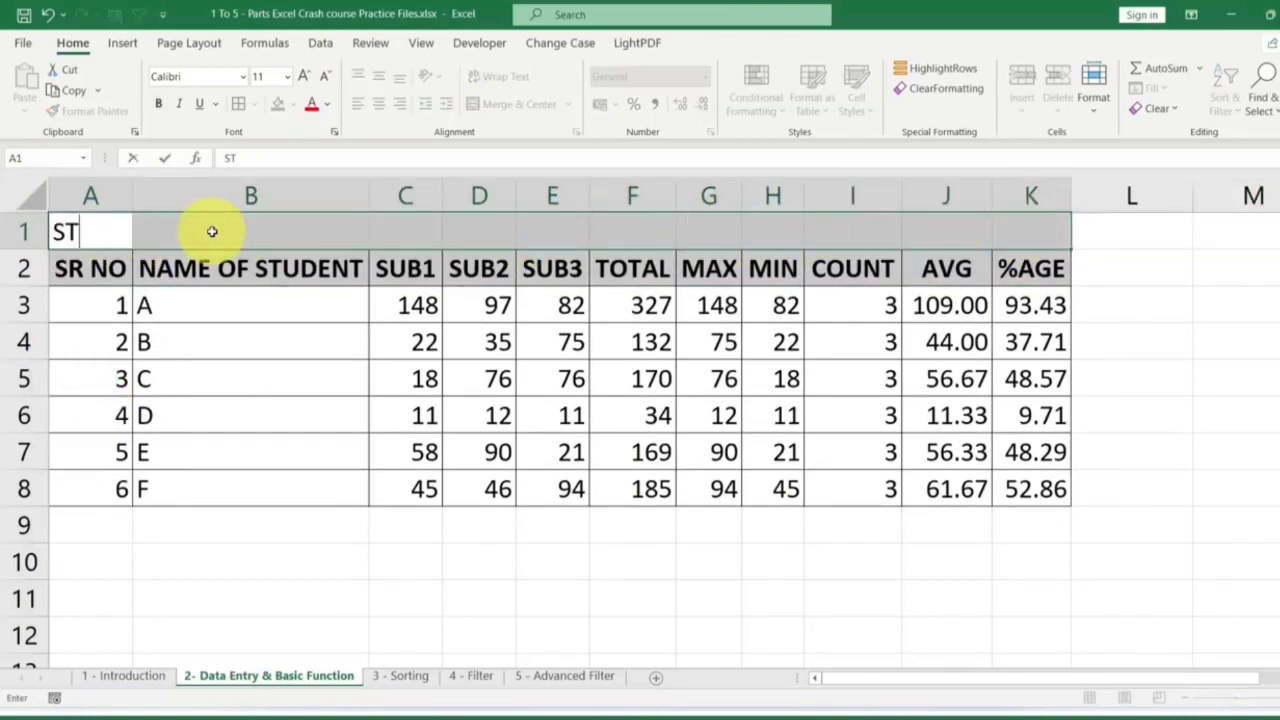
{"action": "type", "text": "UDENT DATA"}
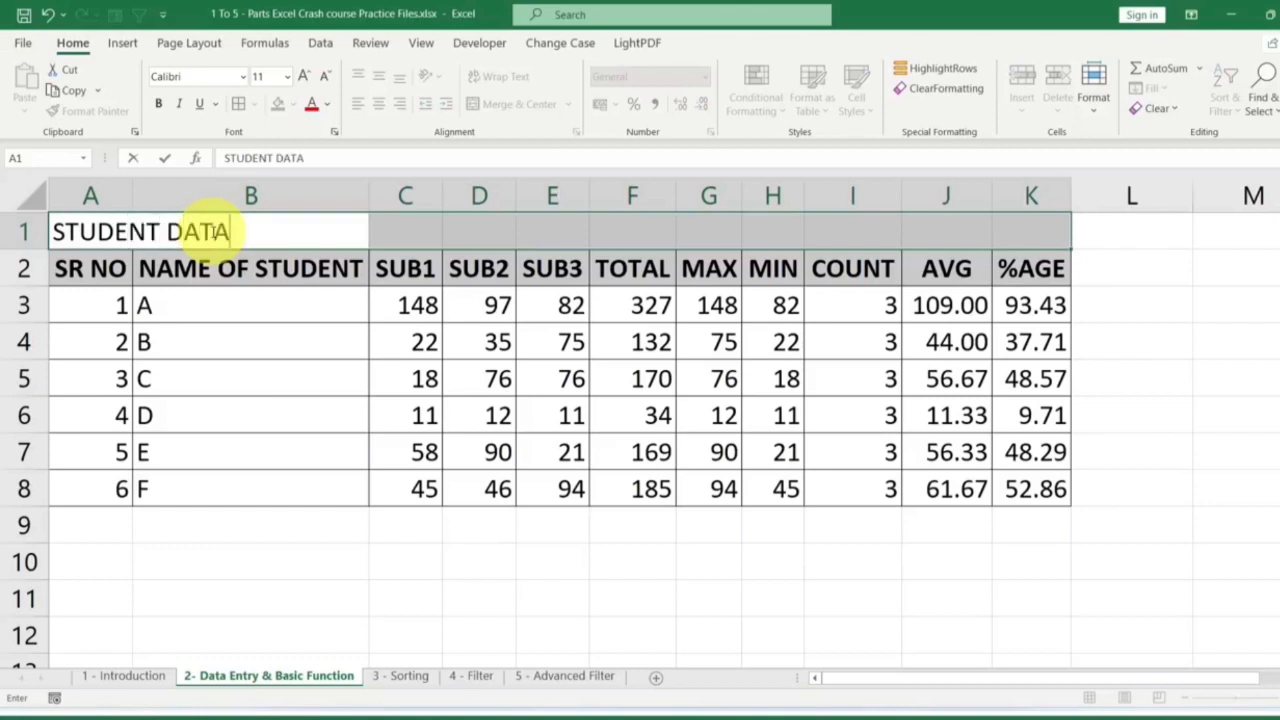
{"action": "key", "text": "Return"}
{"action": "left_click", "coordinate": [226, 300]}
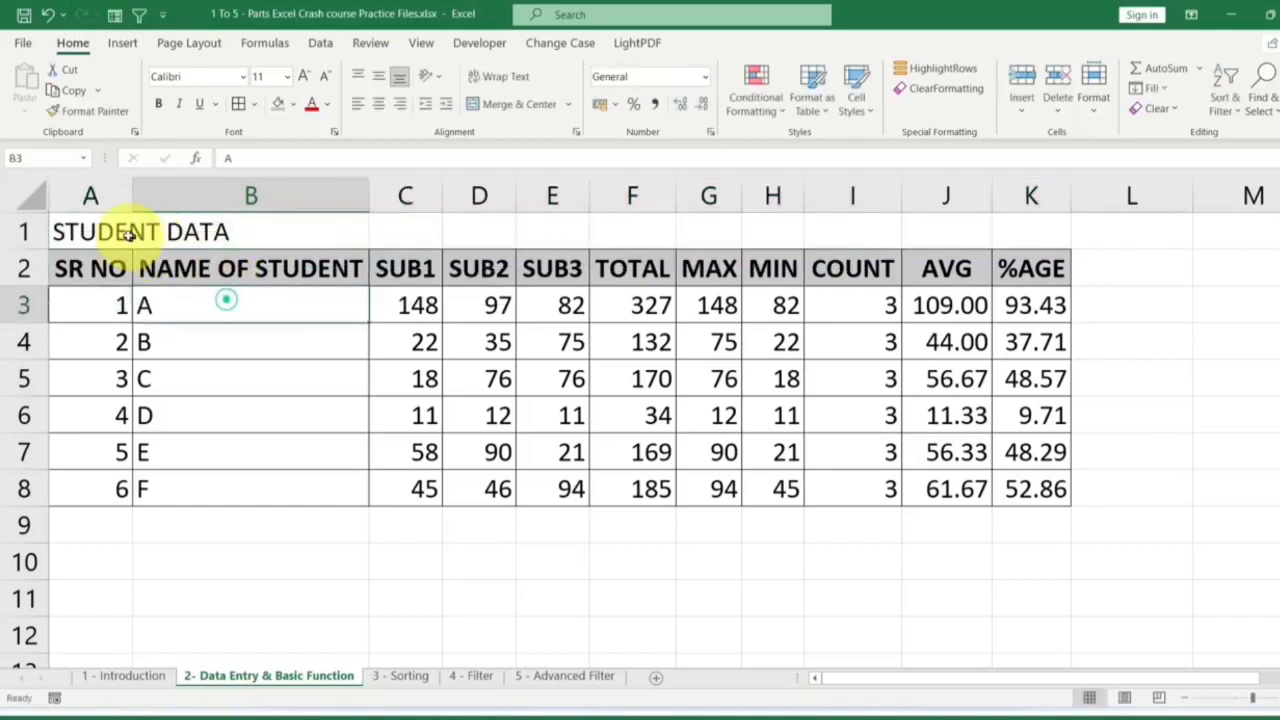
Merge and center the STUDENT DATA title across A1:K1, undo the merge, and apply it again.
{"action": "left_click_drag", "start_coordinate": [79, 228], "coordinate": [1020, 229]}
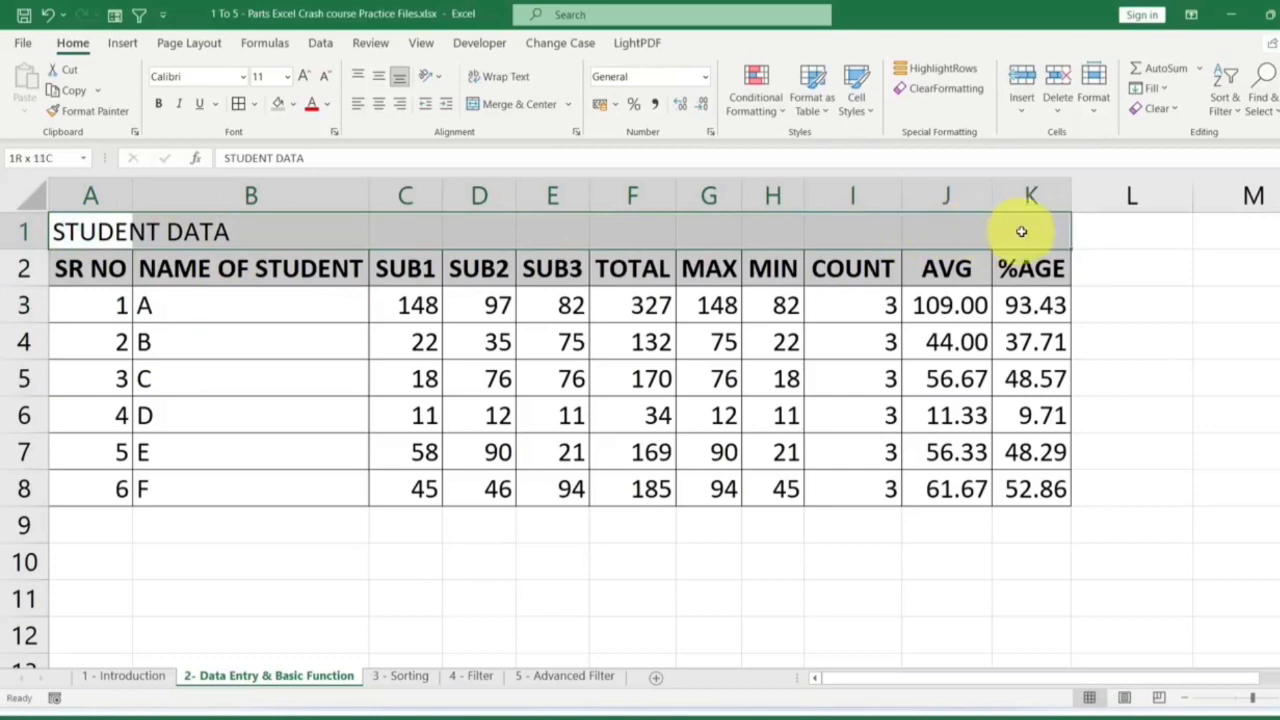
{"action": "left_click", "coordinate": [504, 110]}
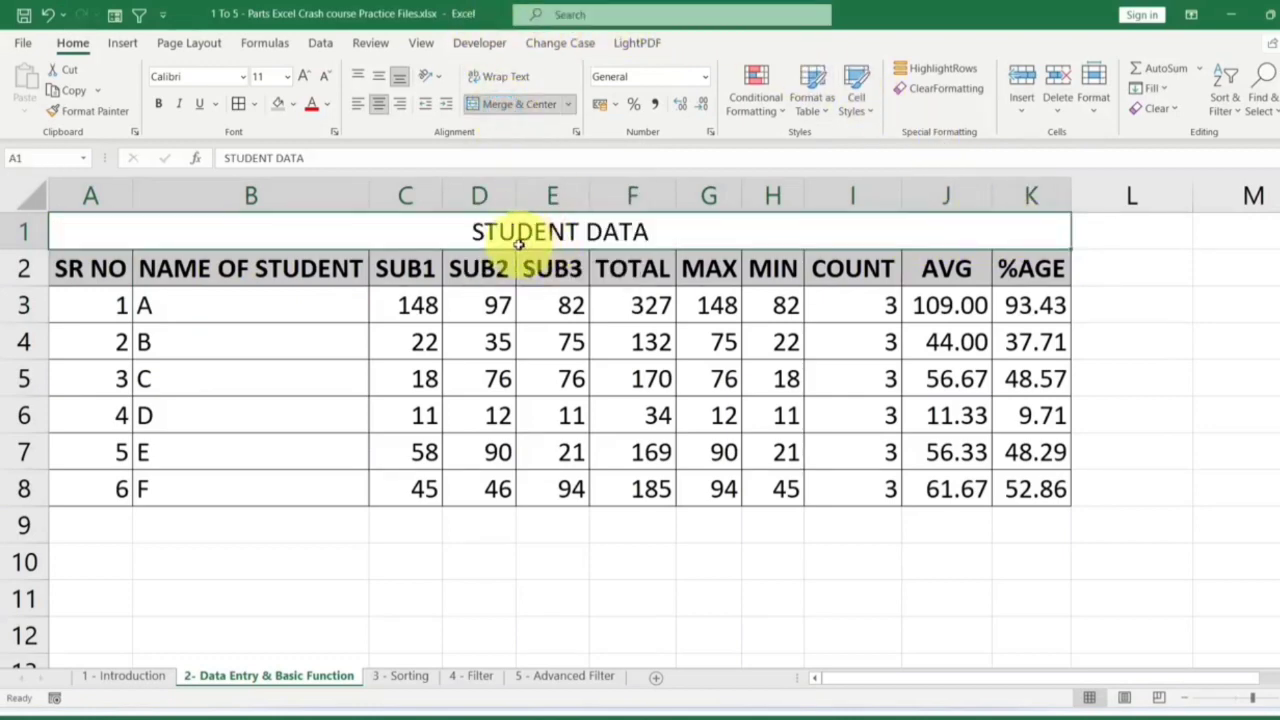
{"action": "key", "text": "ctrl+z"}
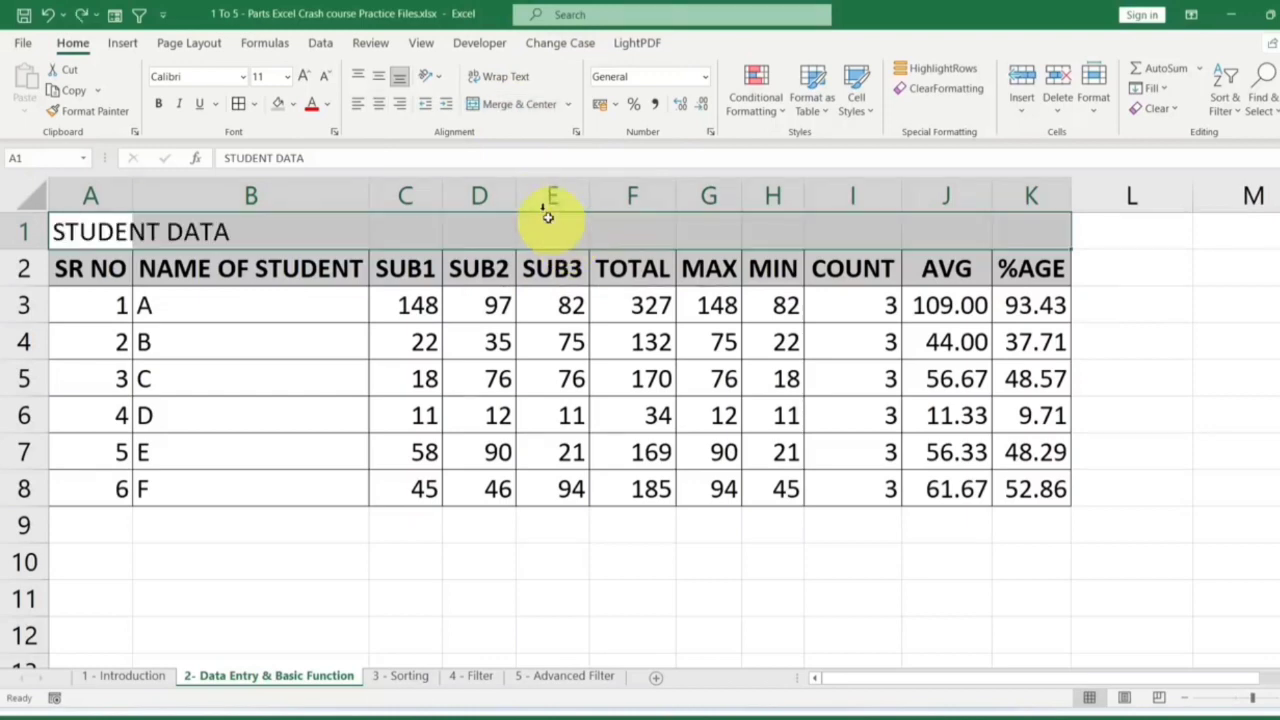
{"action": "left_click", "coordinate": [528, 106]}
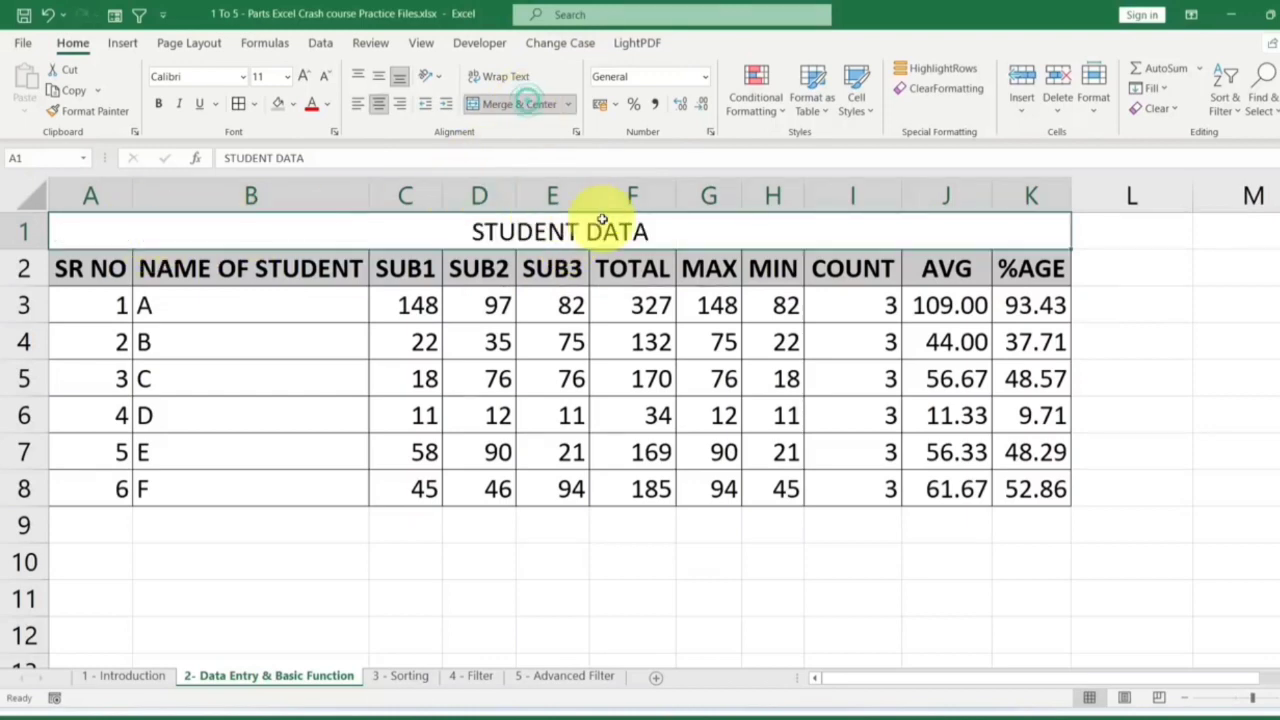